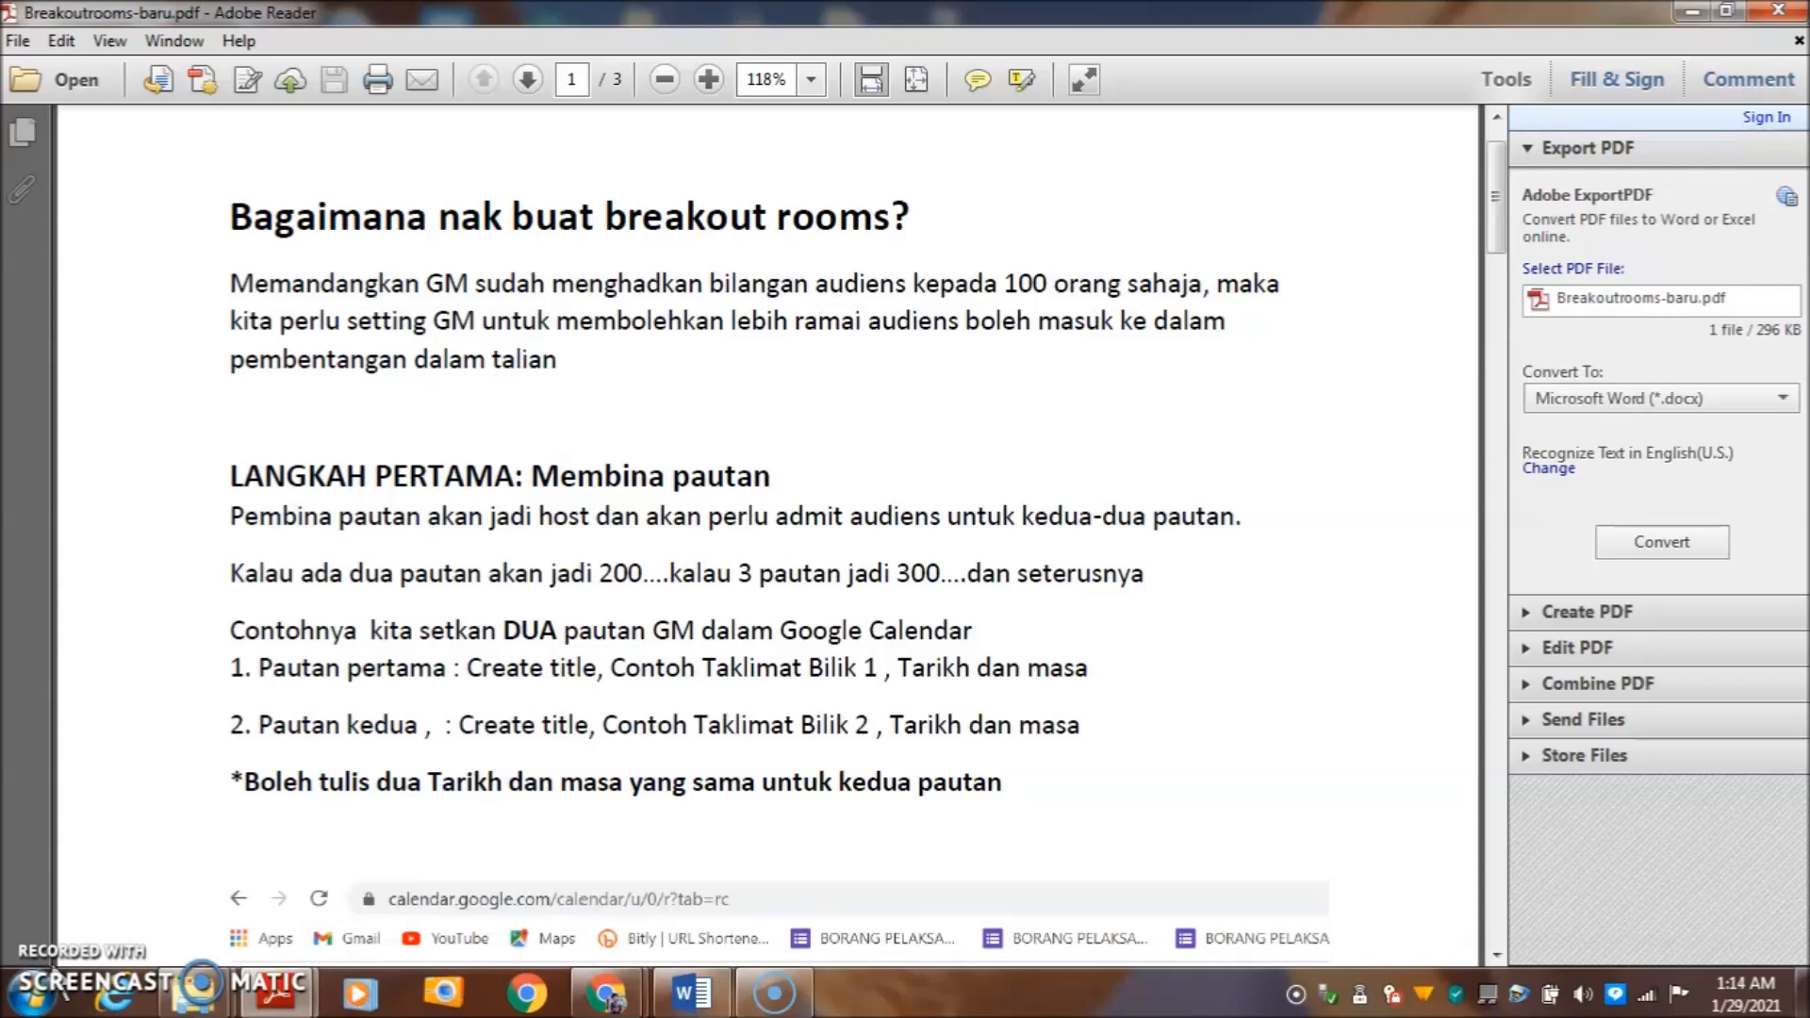
- Finish reading the Breakoutrooms-baru.pdf instructions and bring up the Google home page in Chrome
left_click(51, 960)
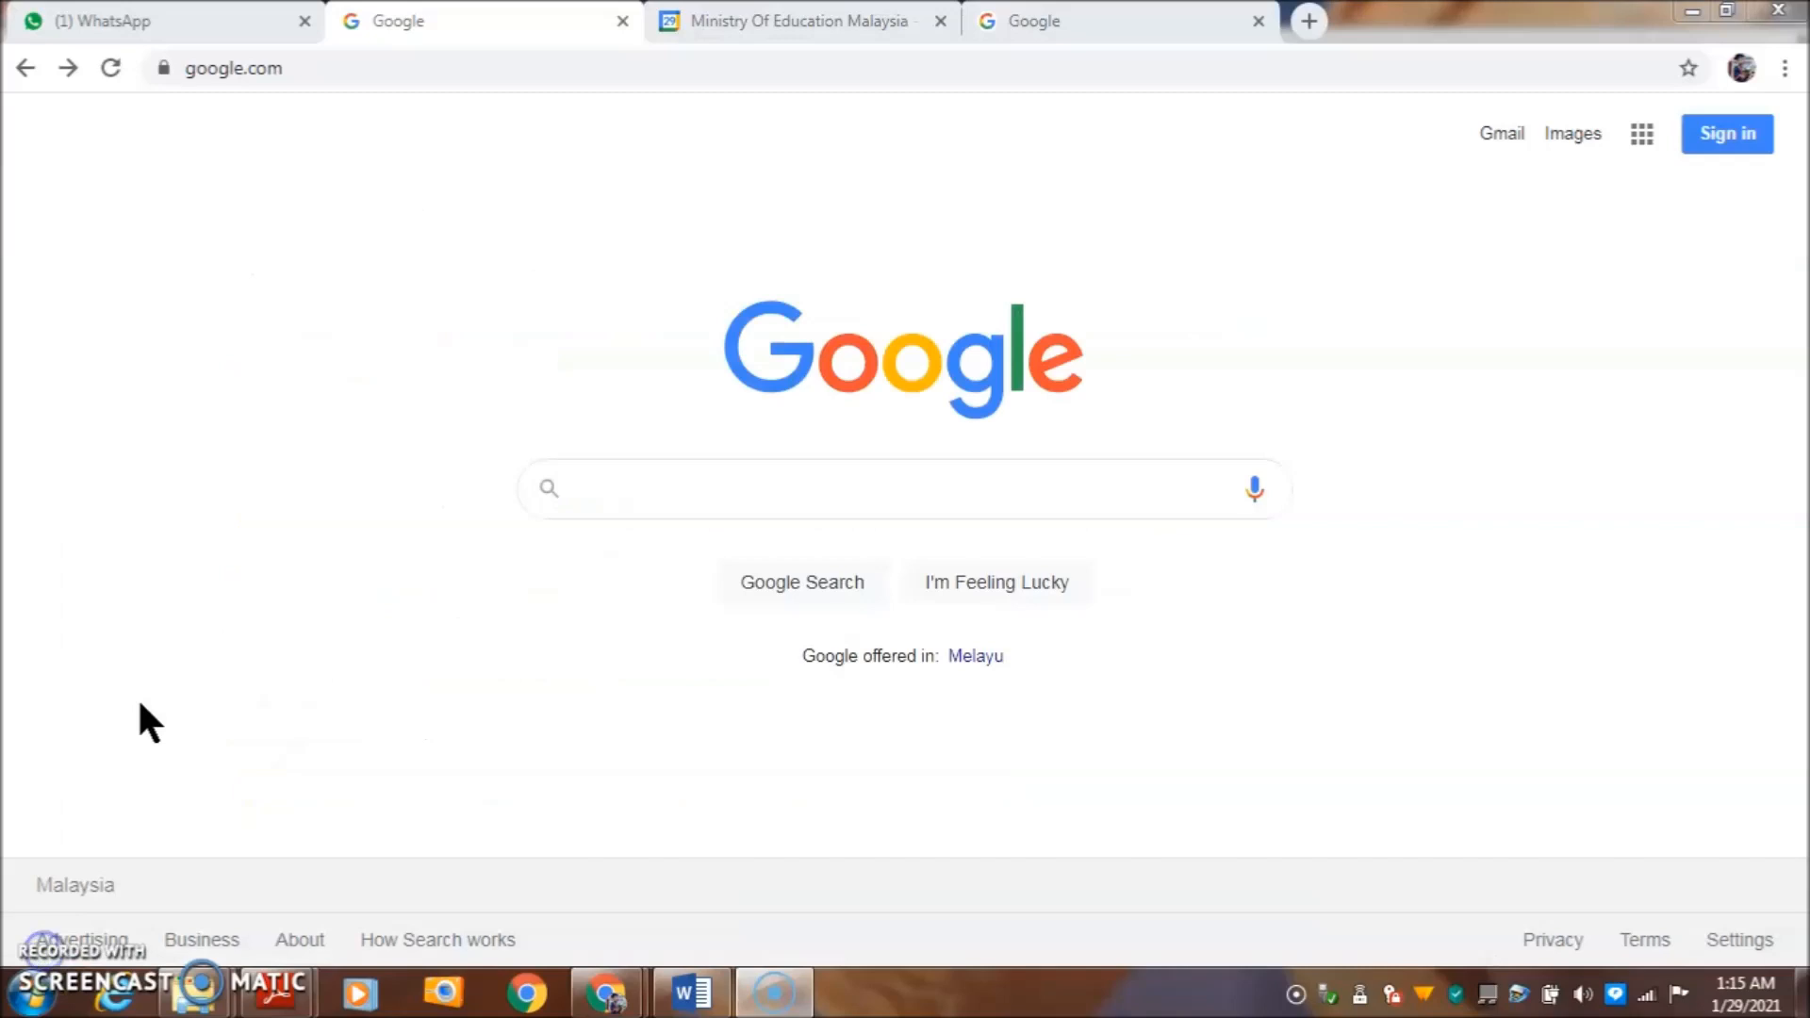
left_click(148, 720)
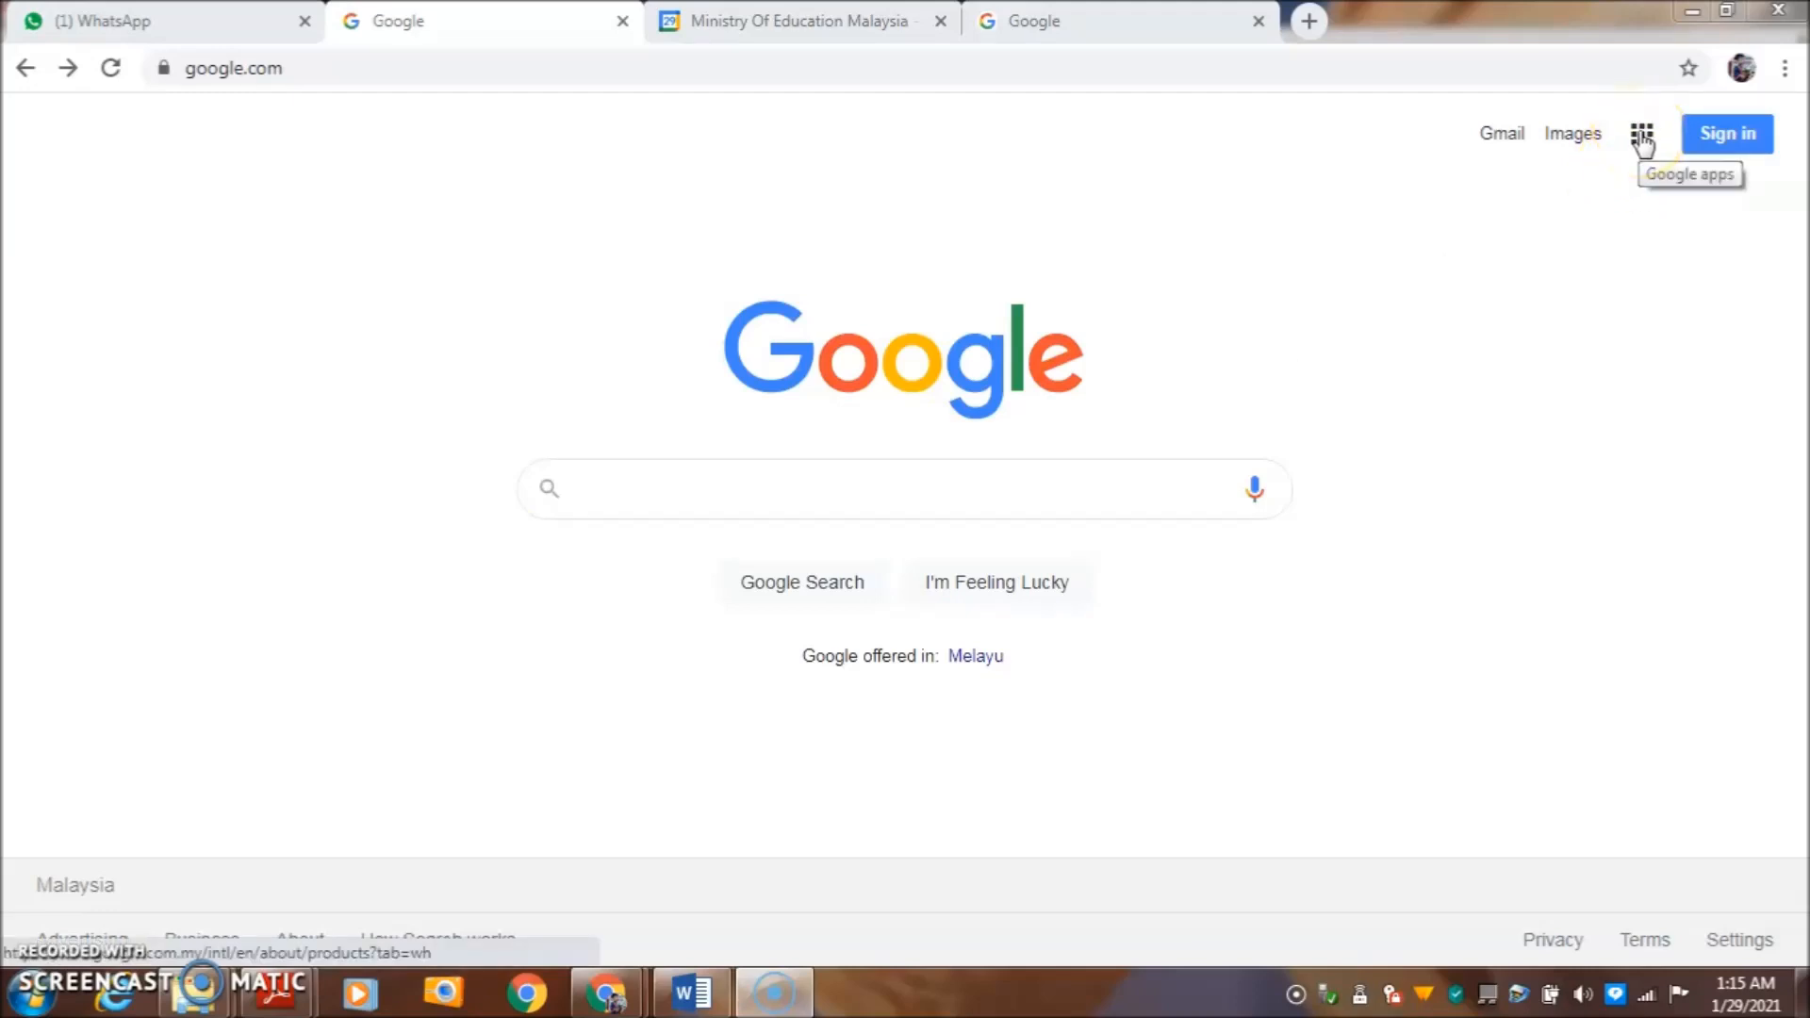
- Open Google Calendar from the apps grid and switch to the second managed school account
left_click(1642, 138)
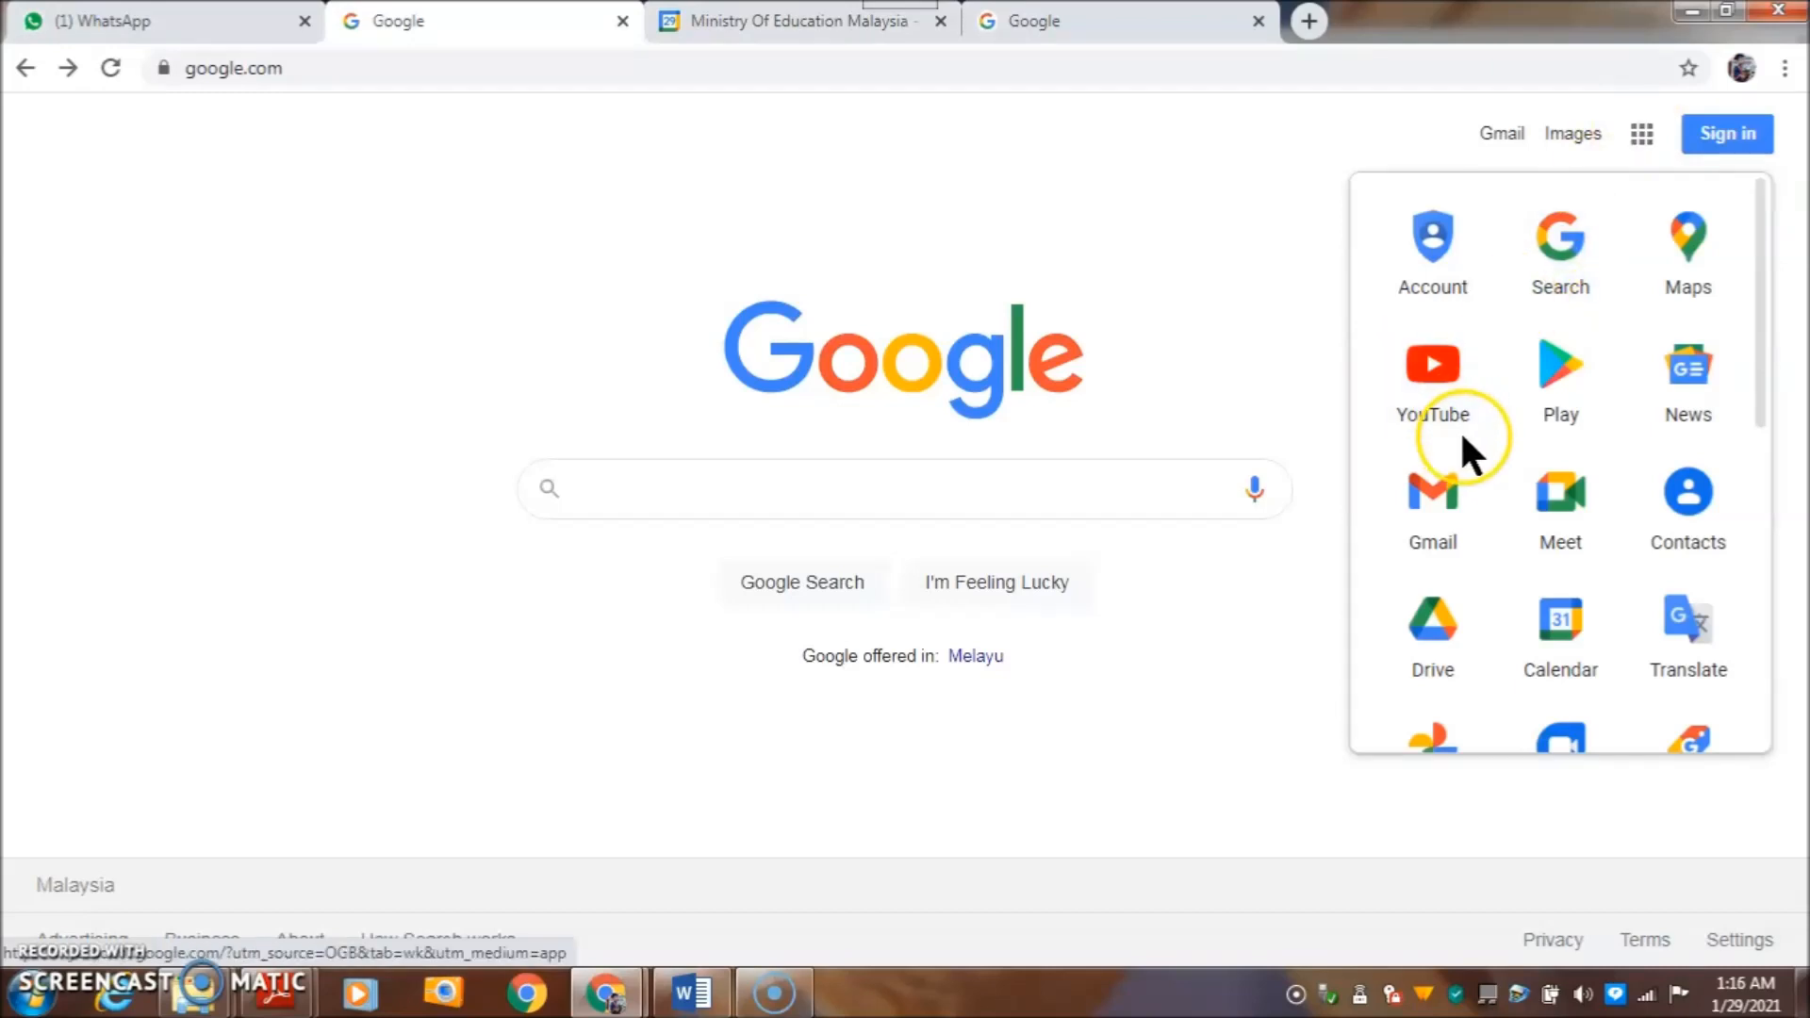
left_click(1560, 619)
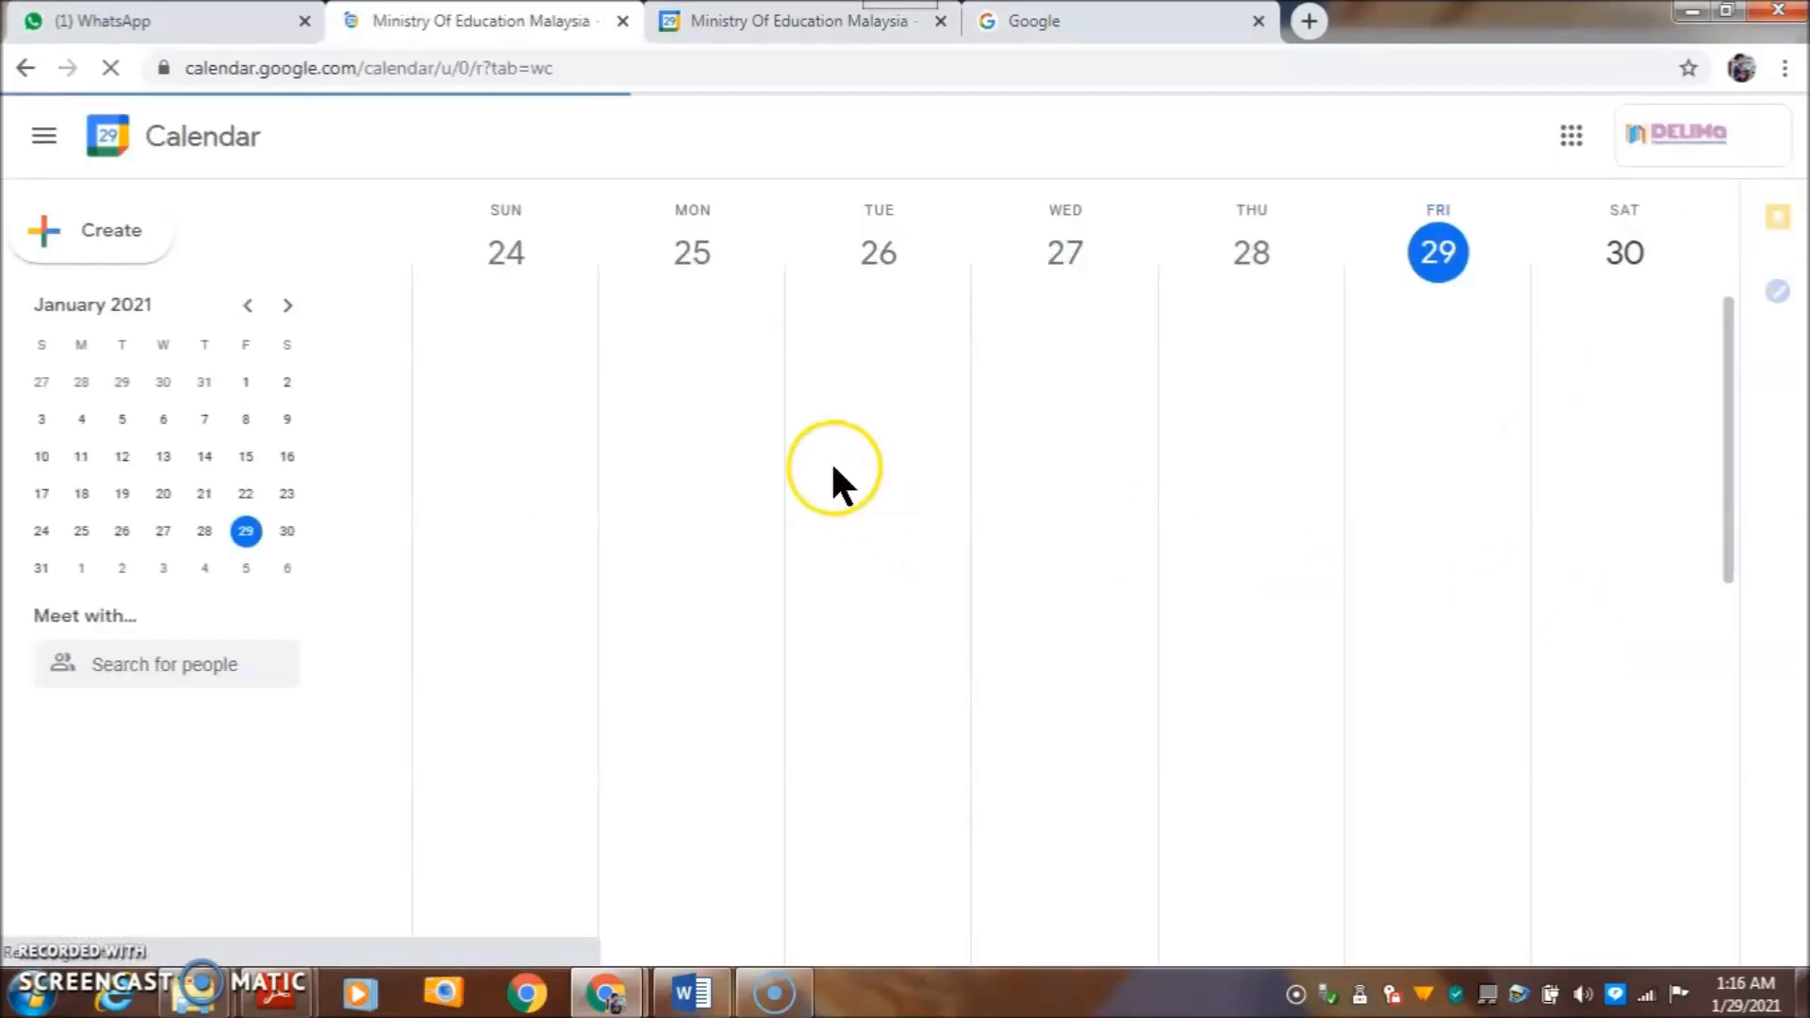
left_click(1693, 124)
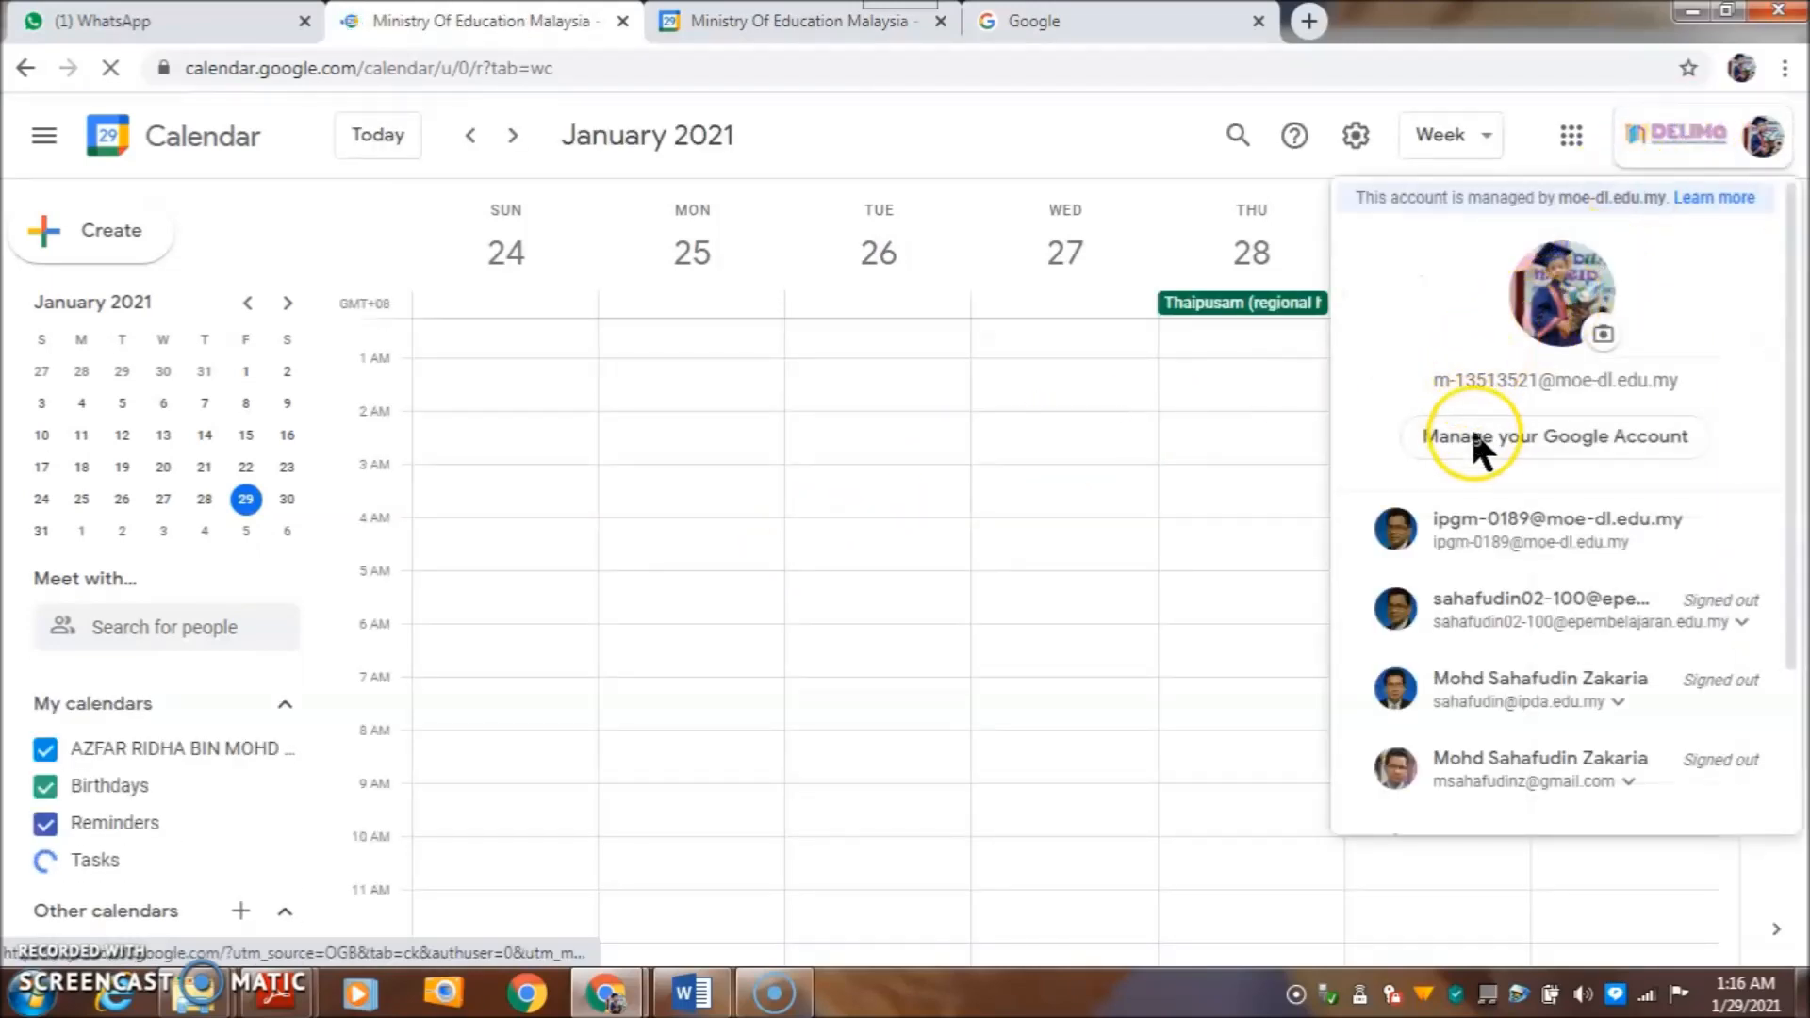
scroll(1477, 443, "down", 1)
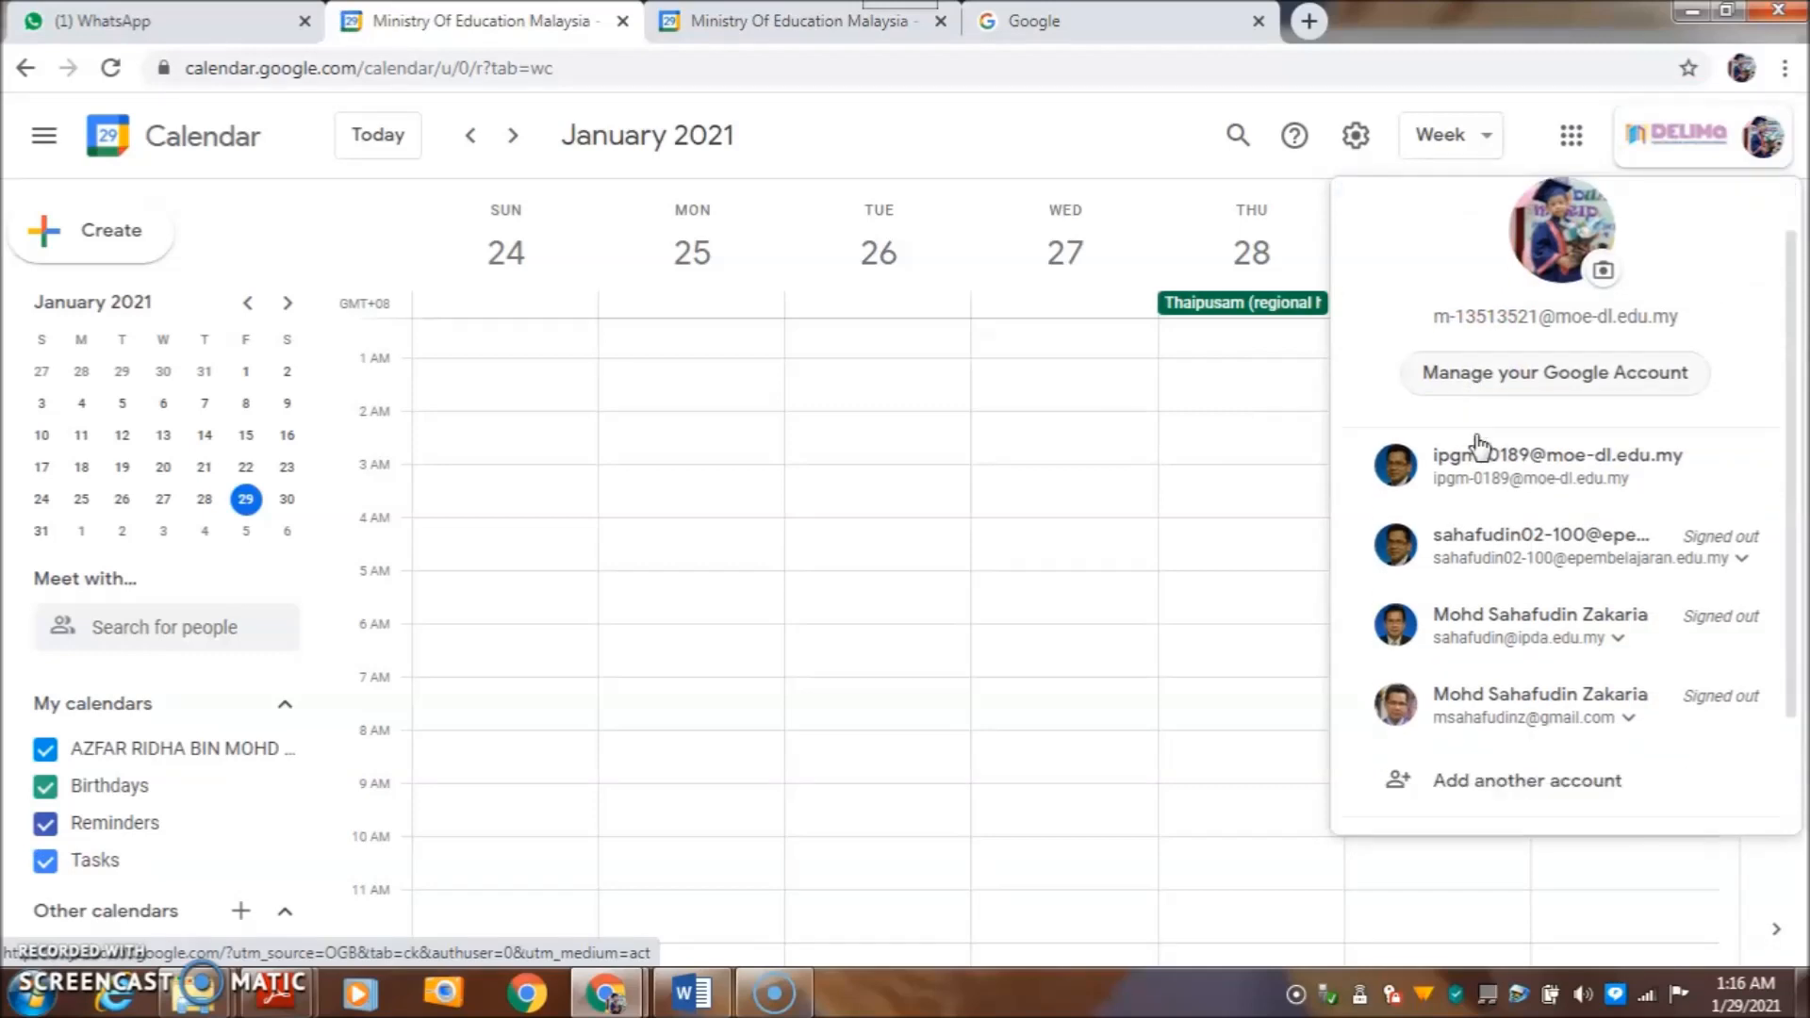
scroll(1478, 443, "down", 1)
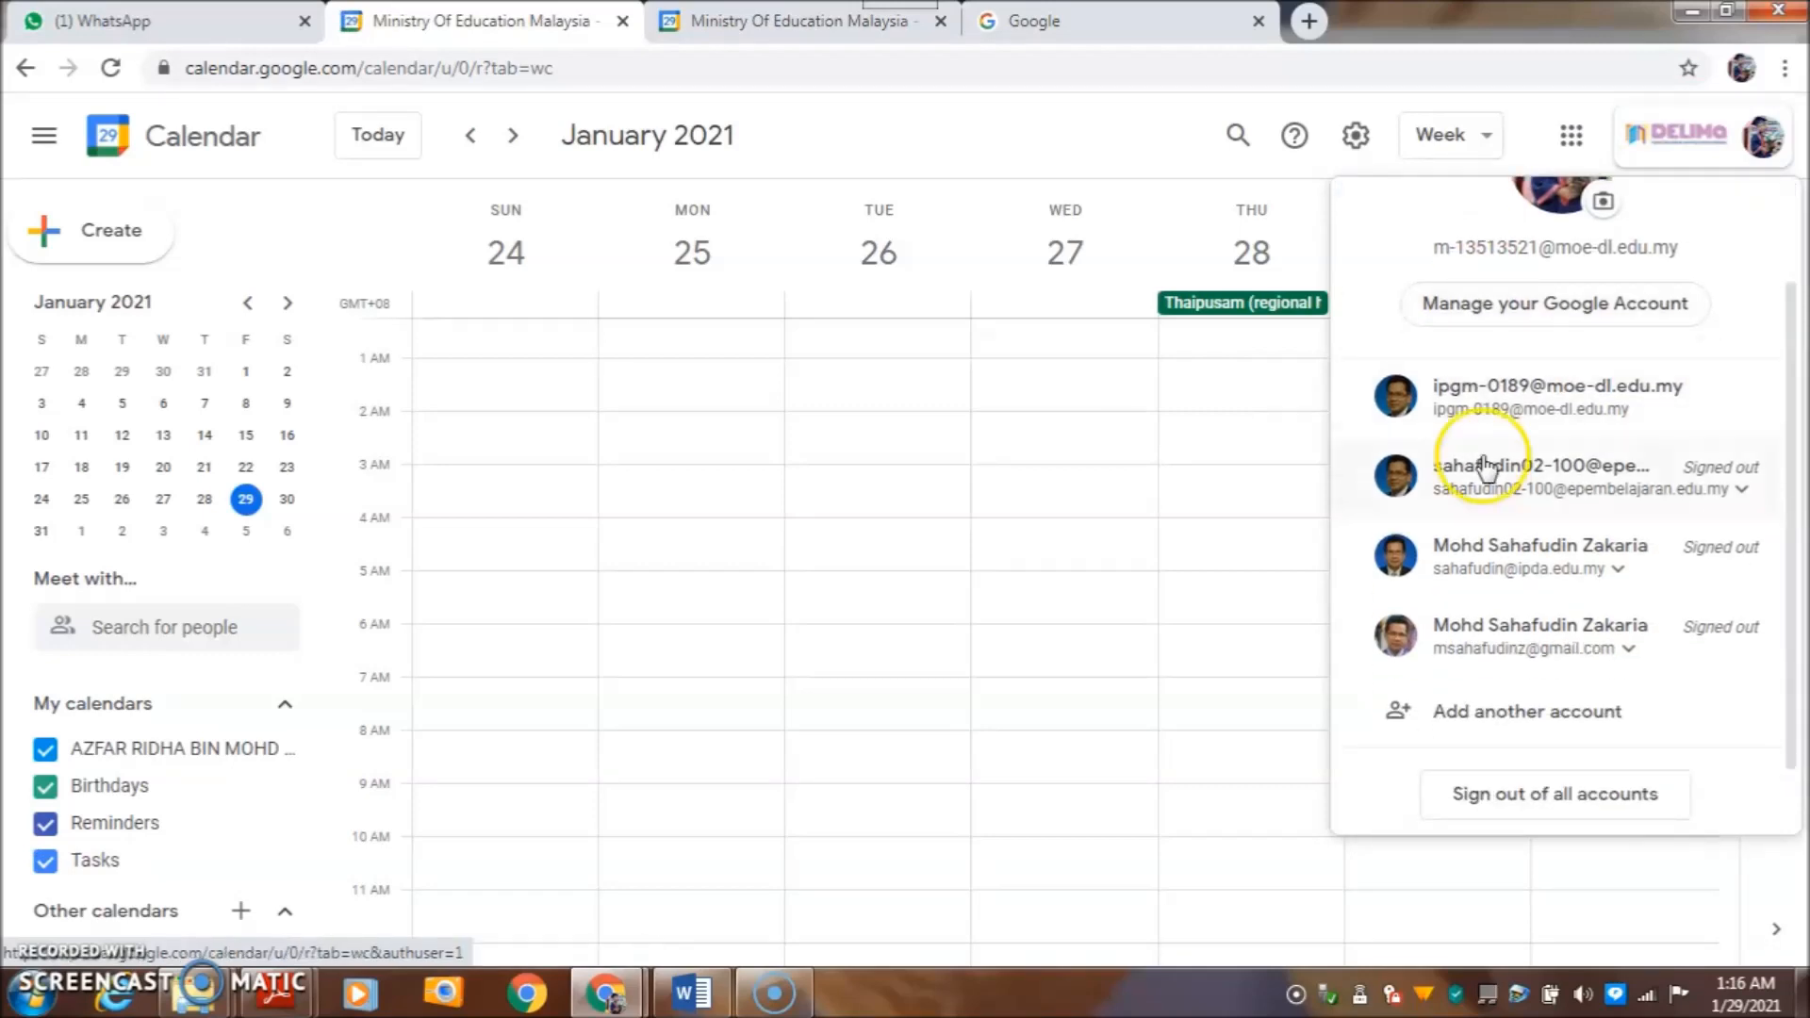
left_click(1508, 545)
scroll(1508, 544, "up", 2)
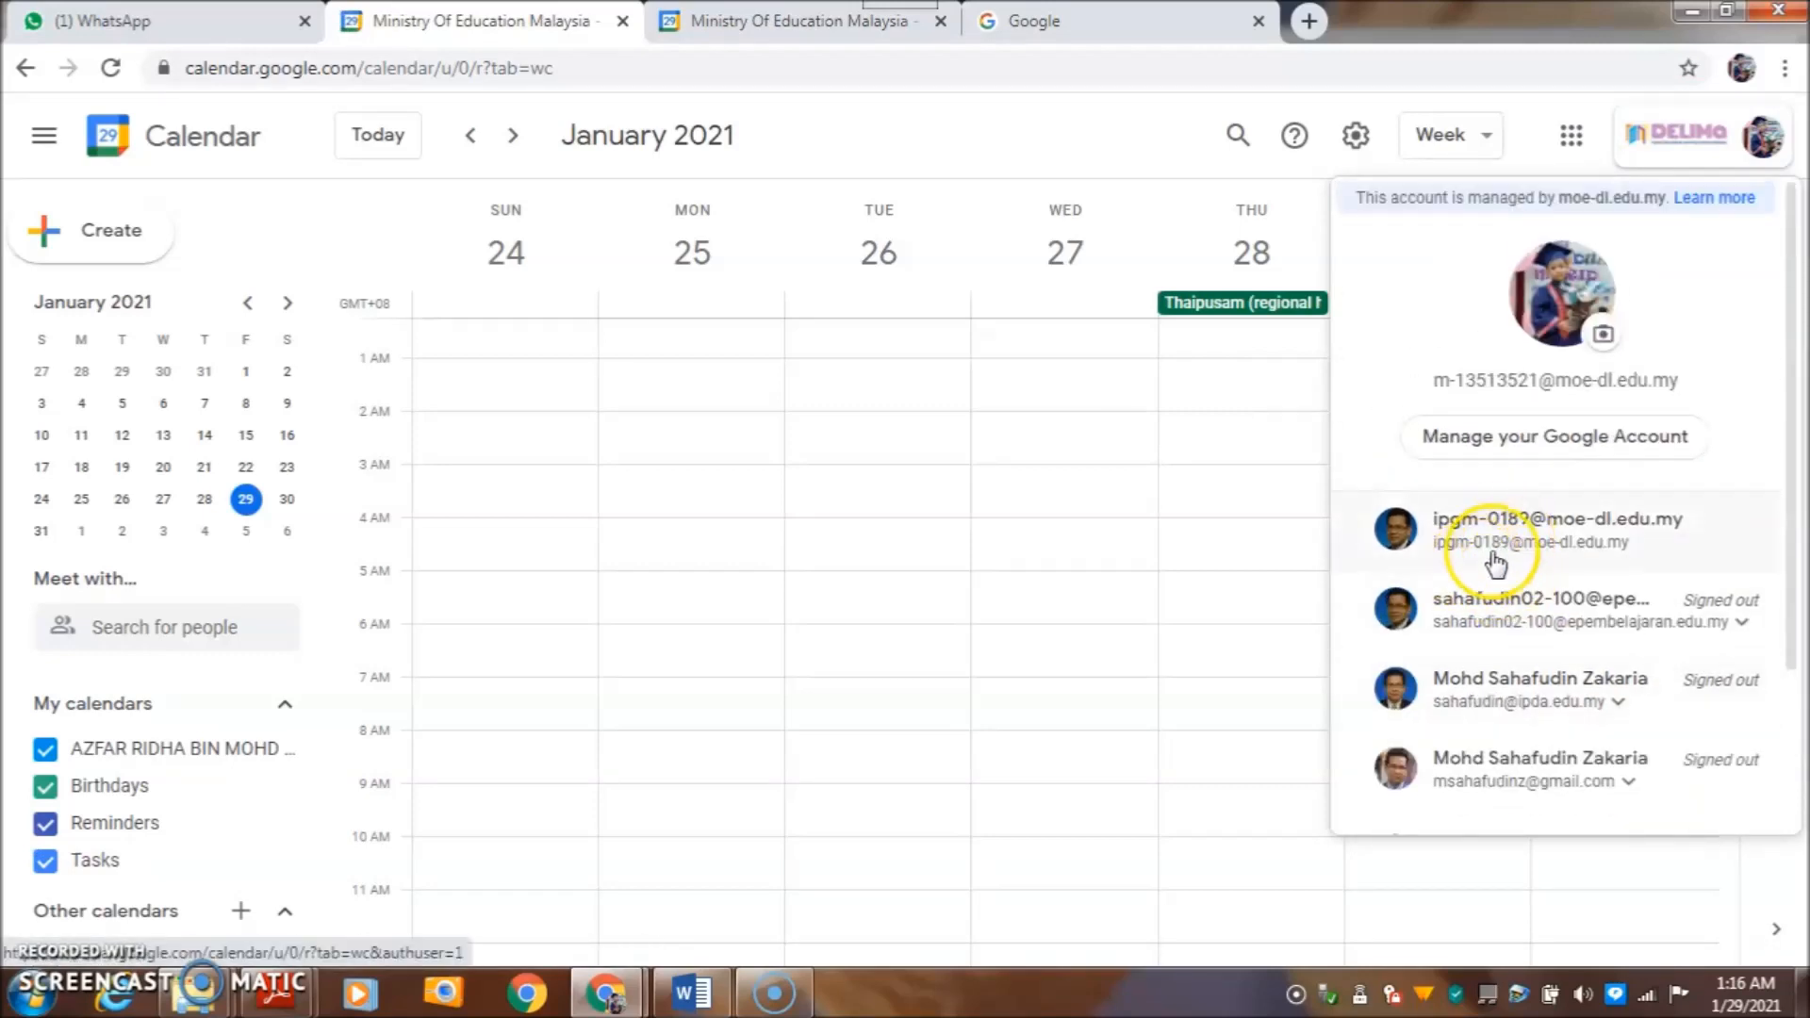
left_click(1511, 539)
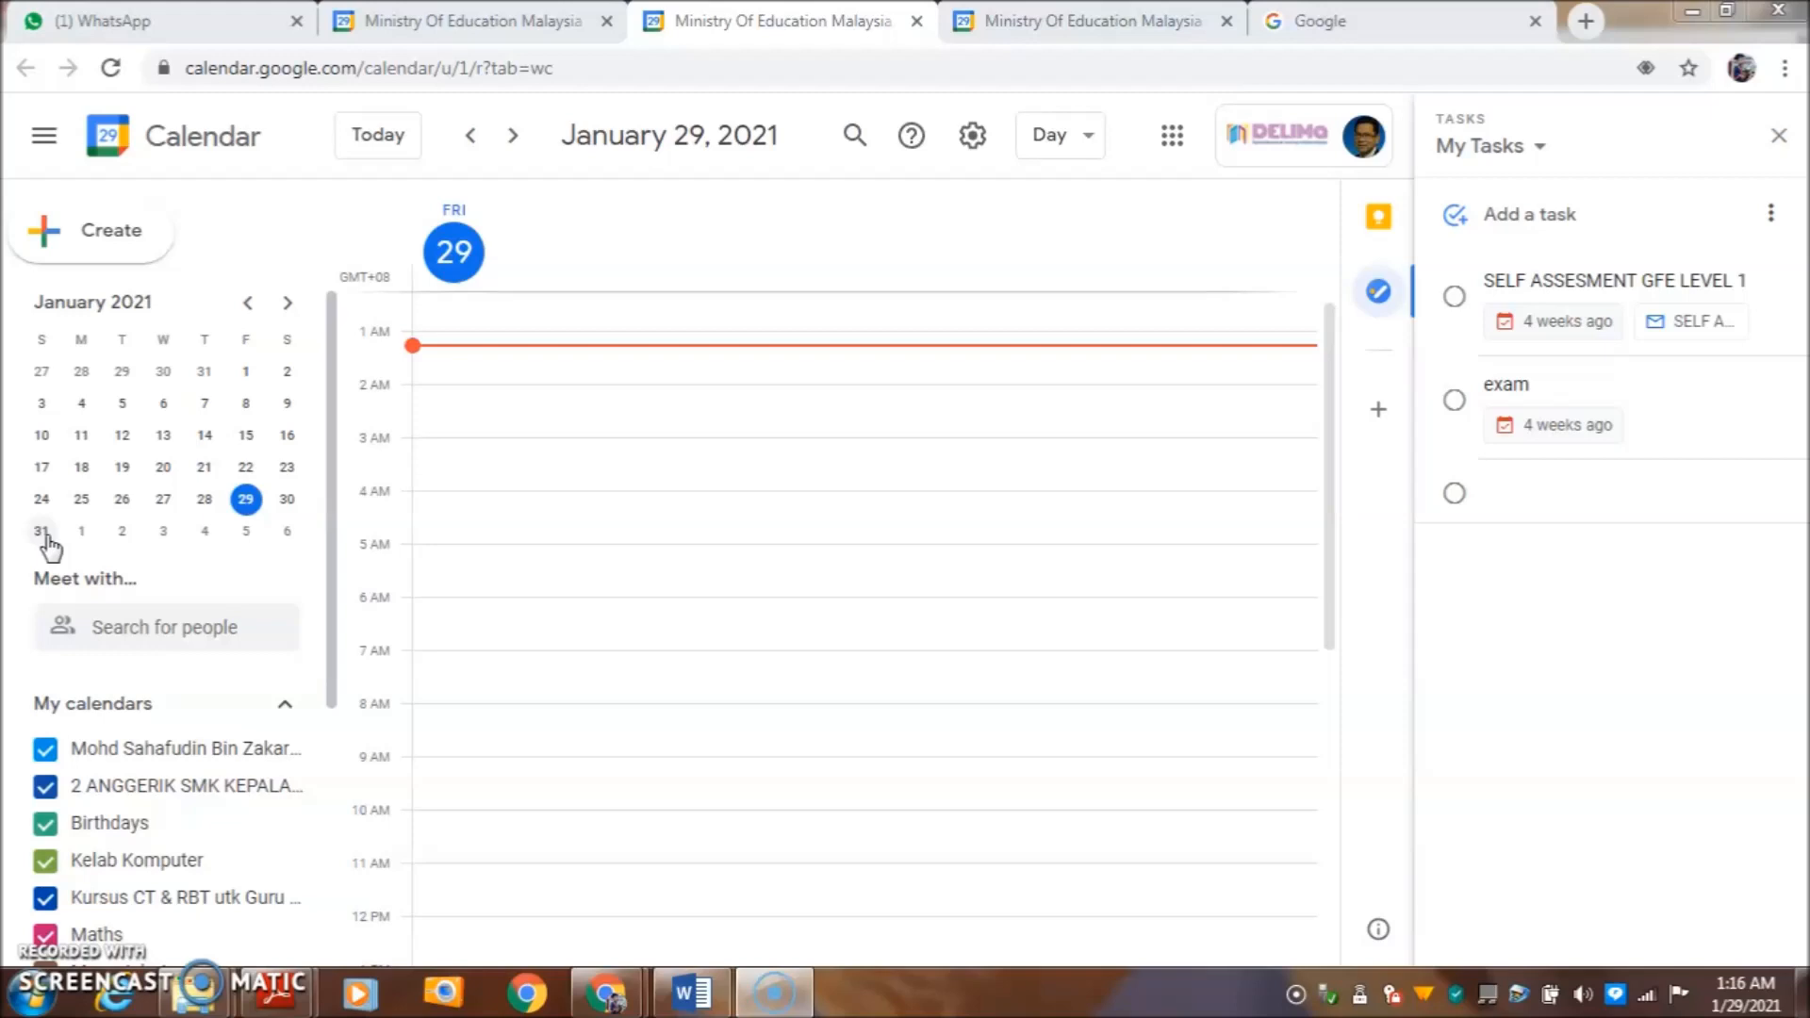
- Start a new untitled event on Sunday, January 31, then bring up the Word schedule
left_click(42, 539)
left_click(104, 247)
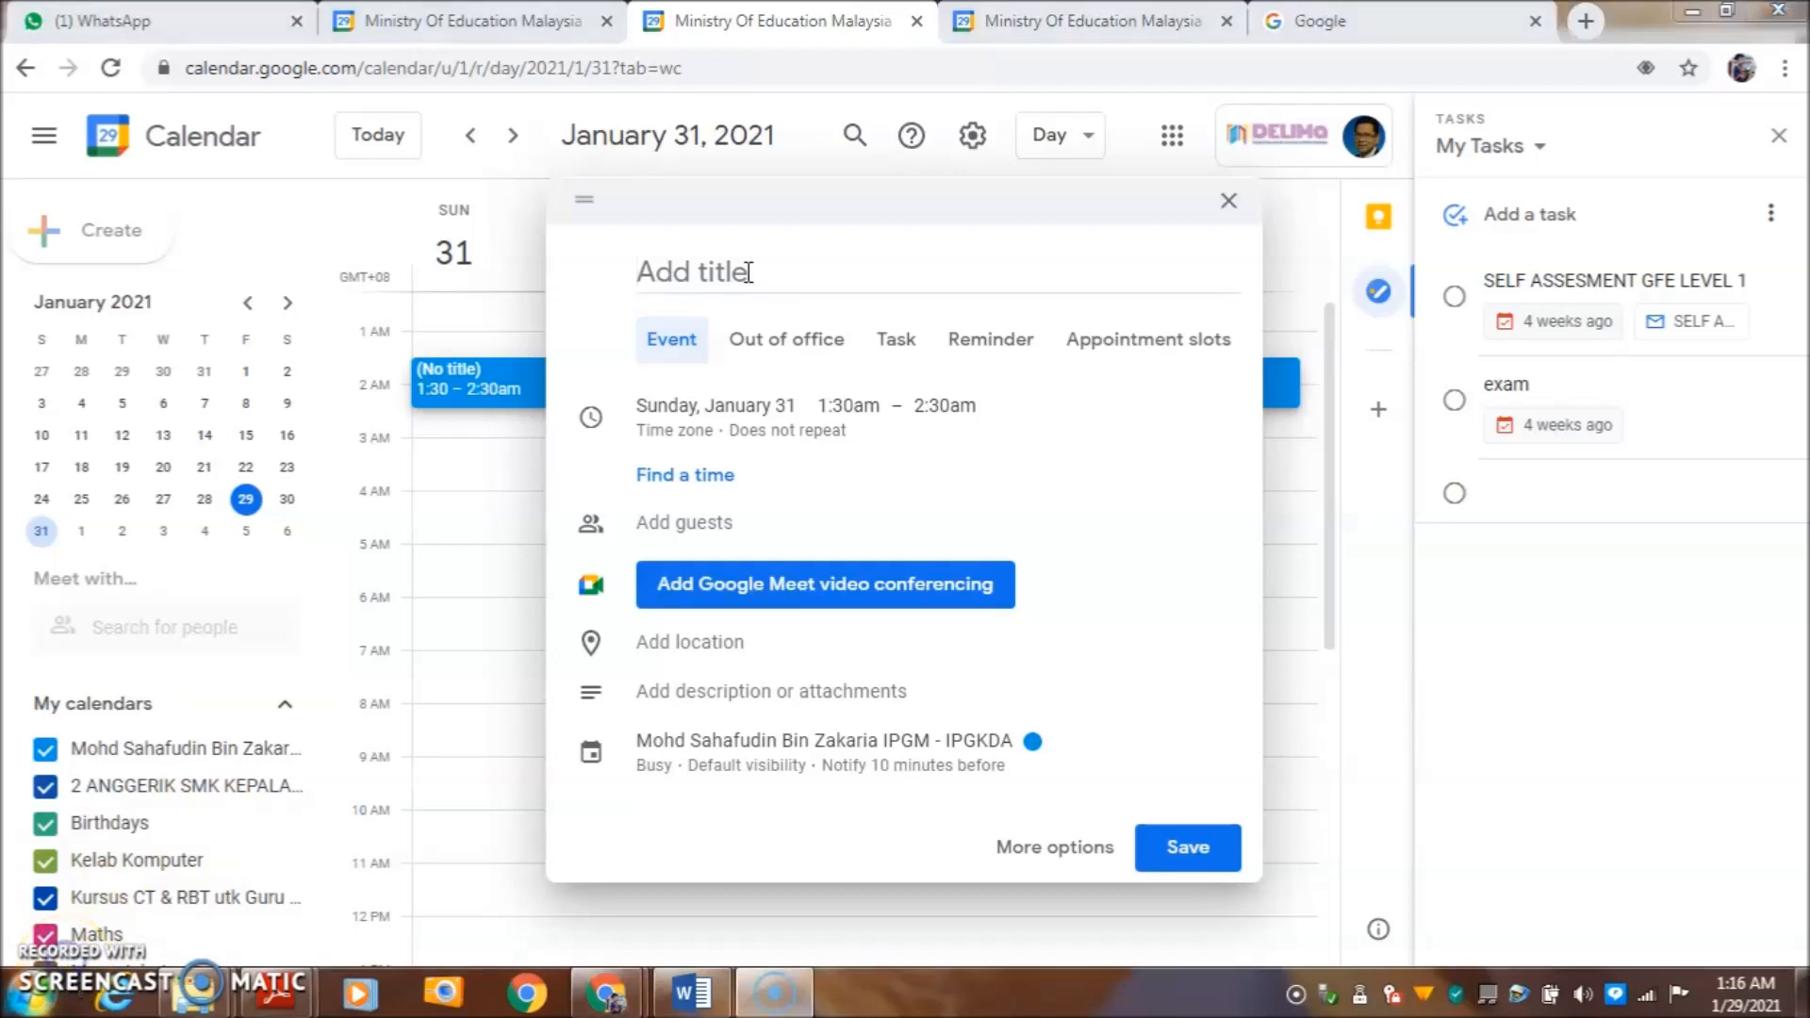
left_click(747, 272)
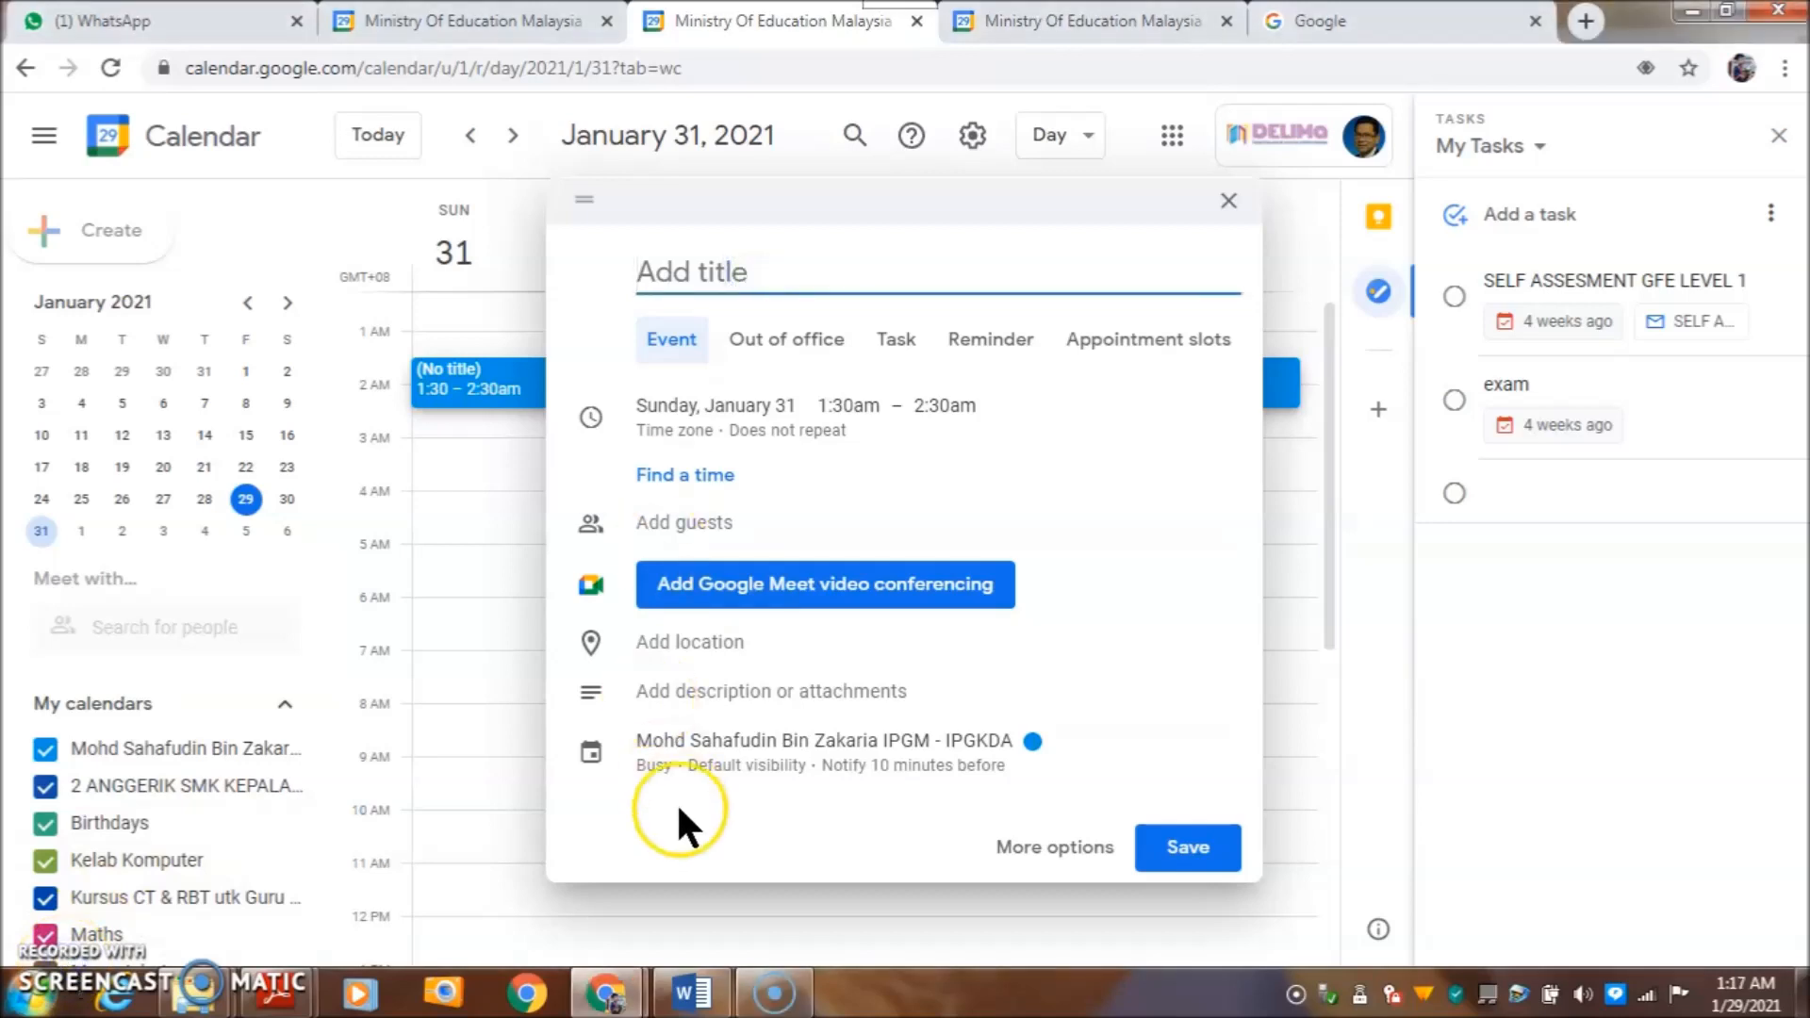
left_click(685, 992)
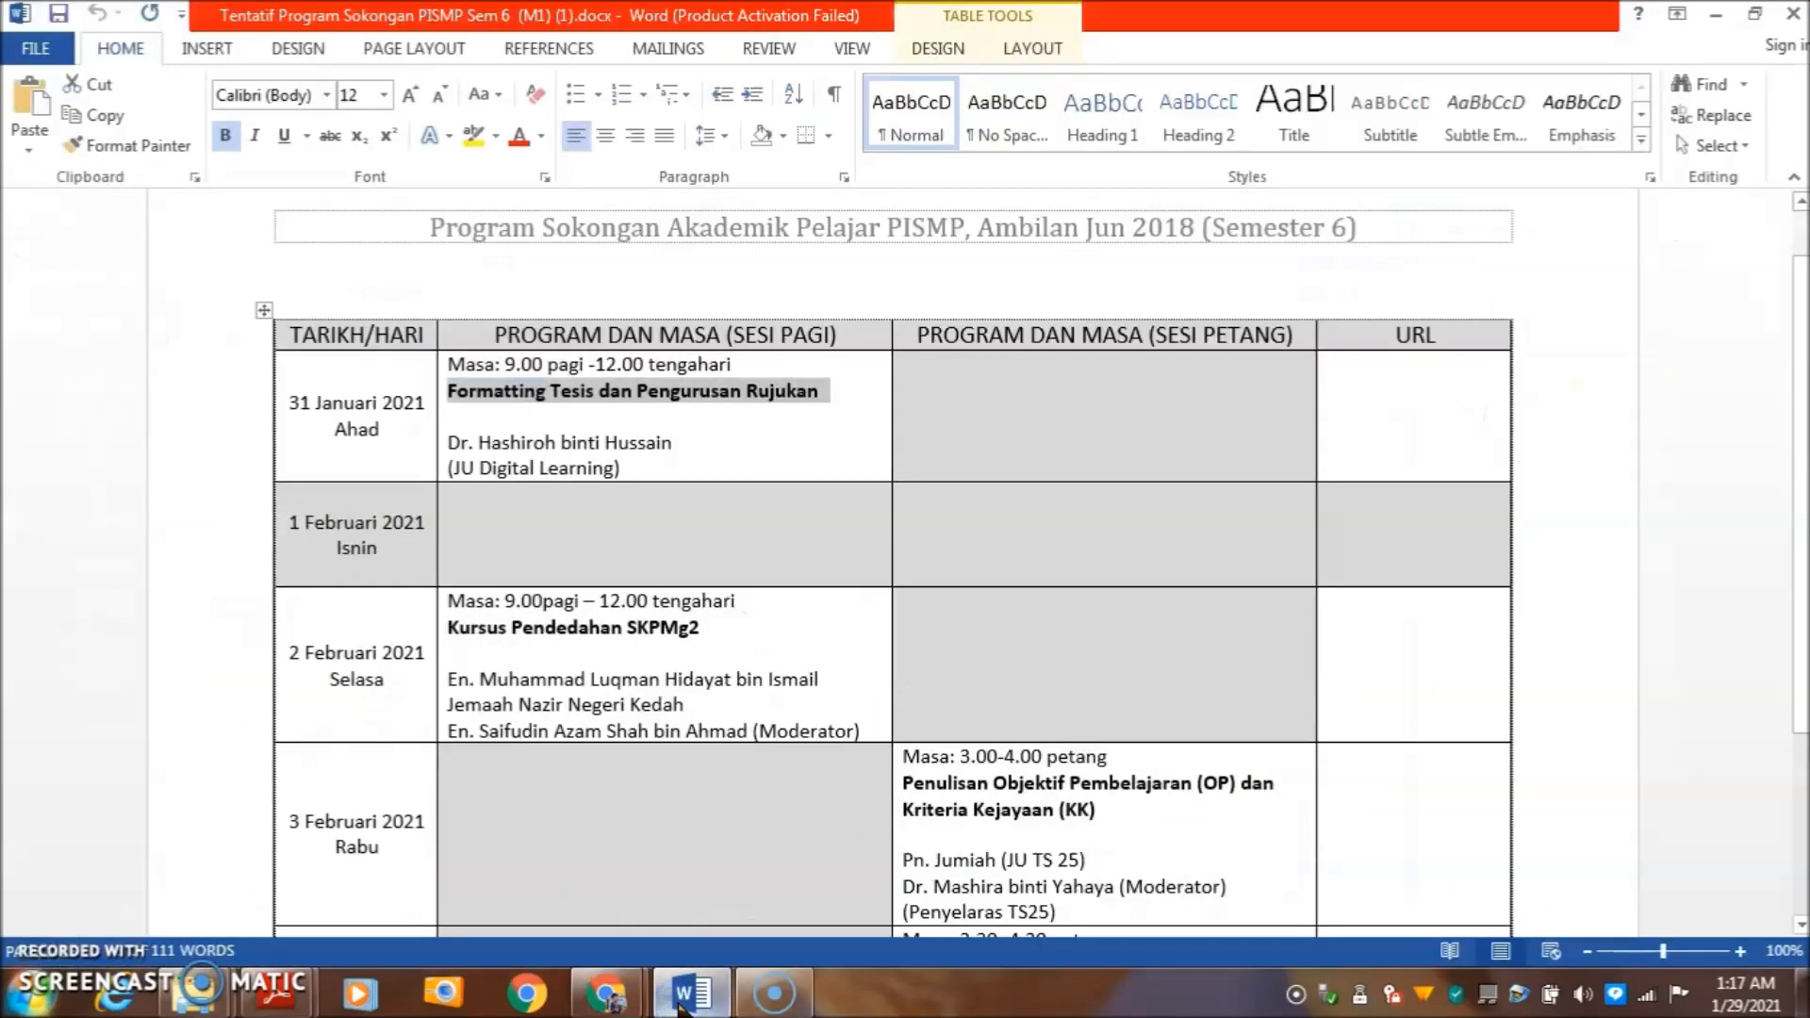
- Copy 'Formatting Tesis dan Pengurusan Rujukan' from the Word table and return to the event's title field
right_click(771, 392)
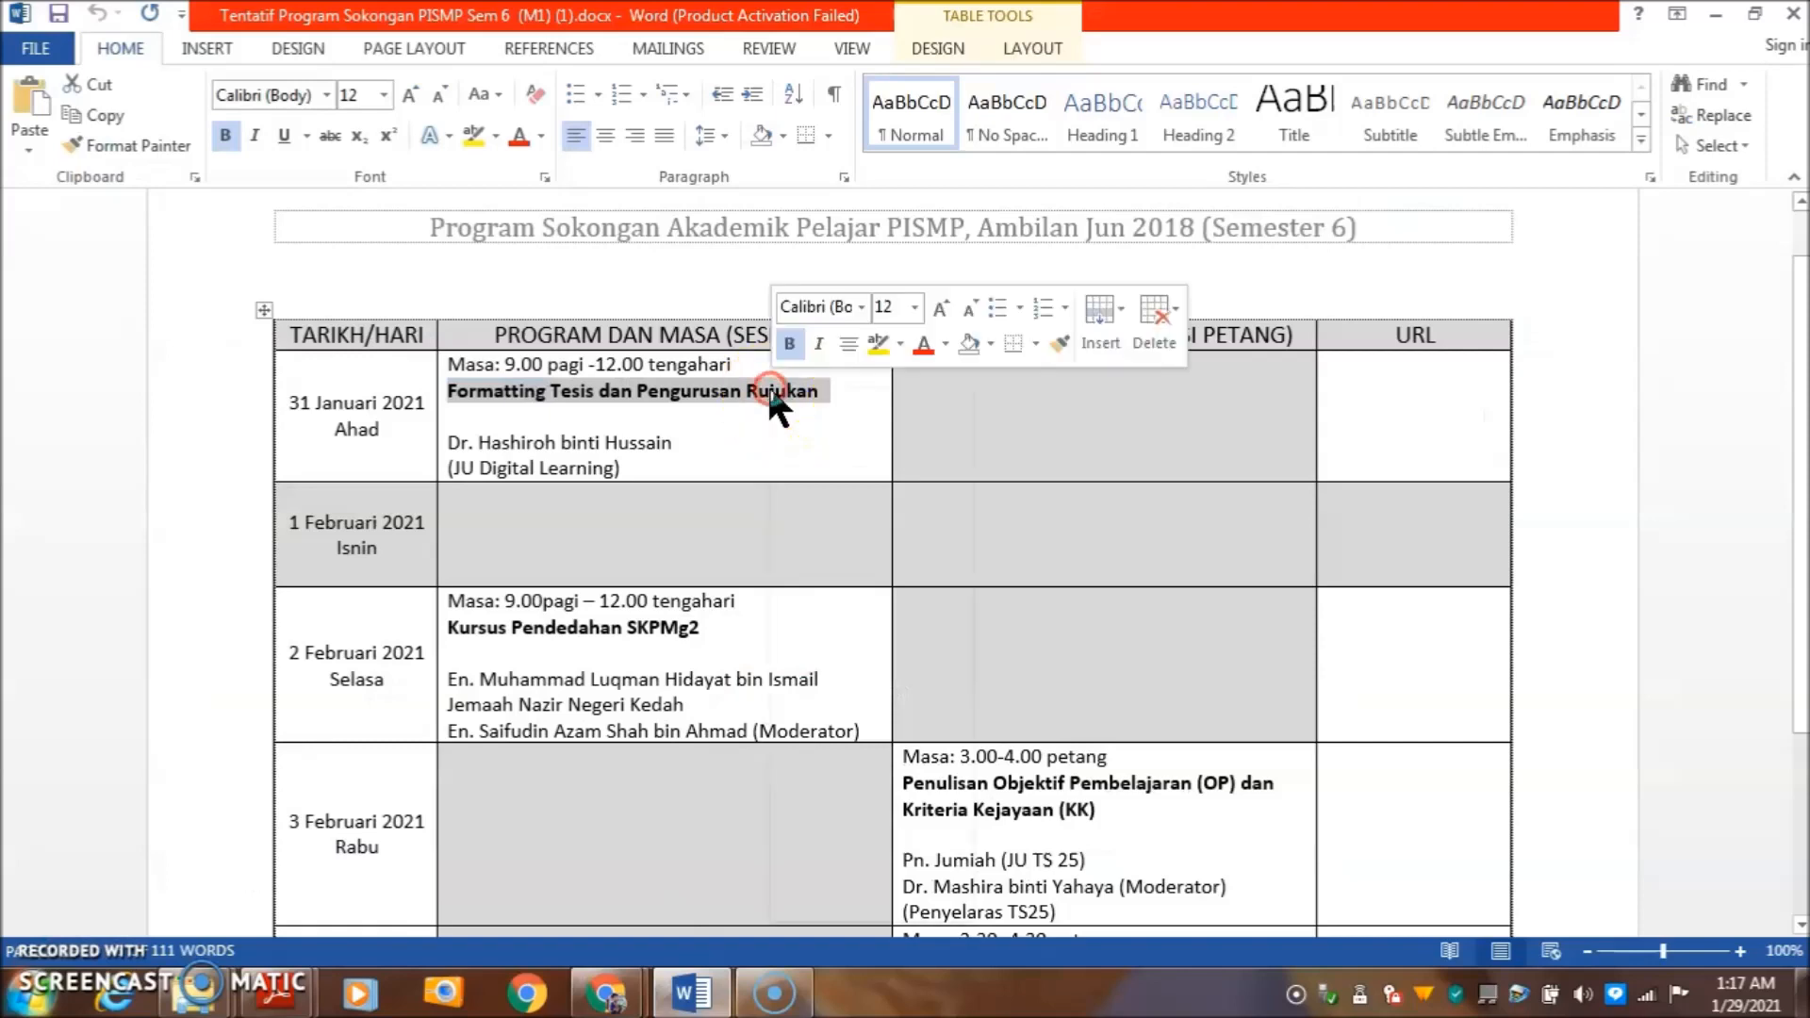
left_click(828, 442)
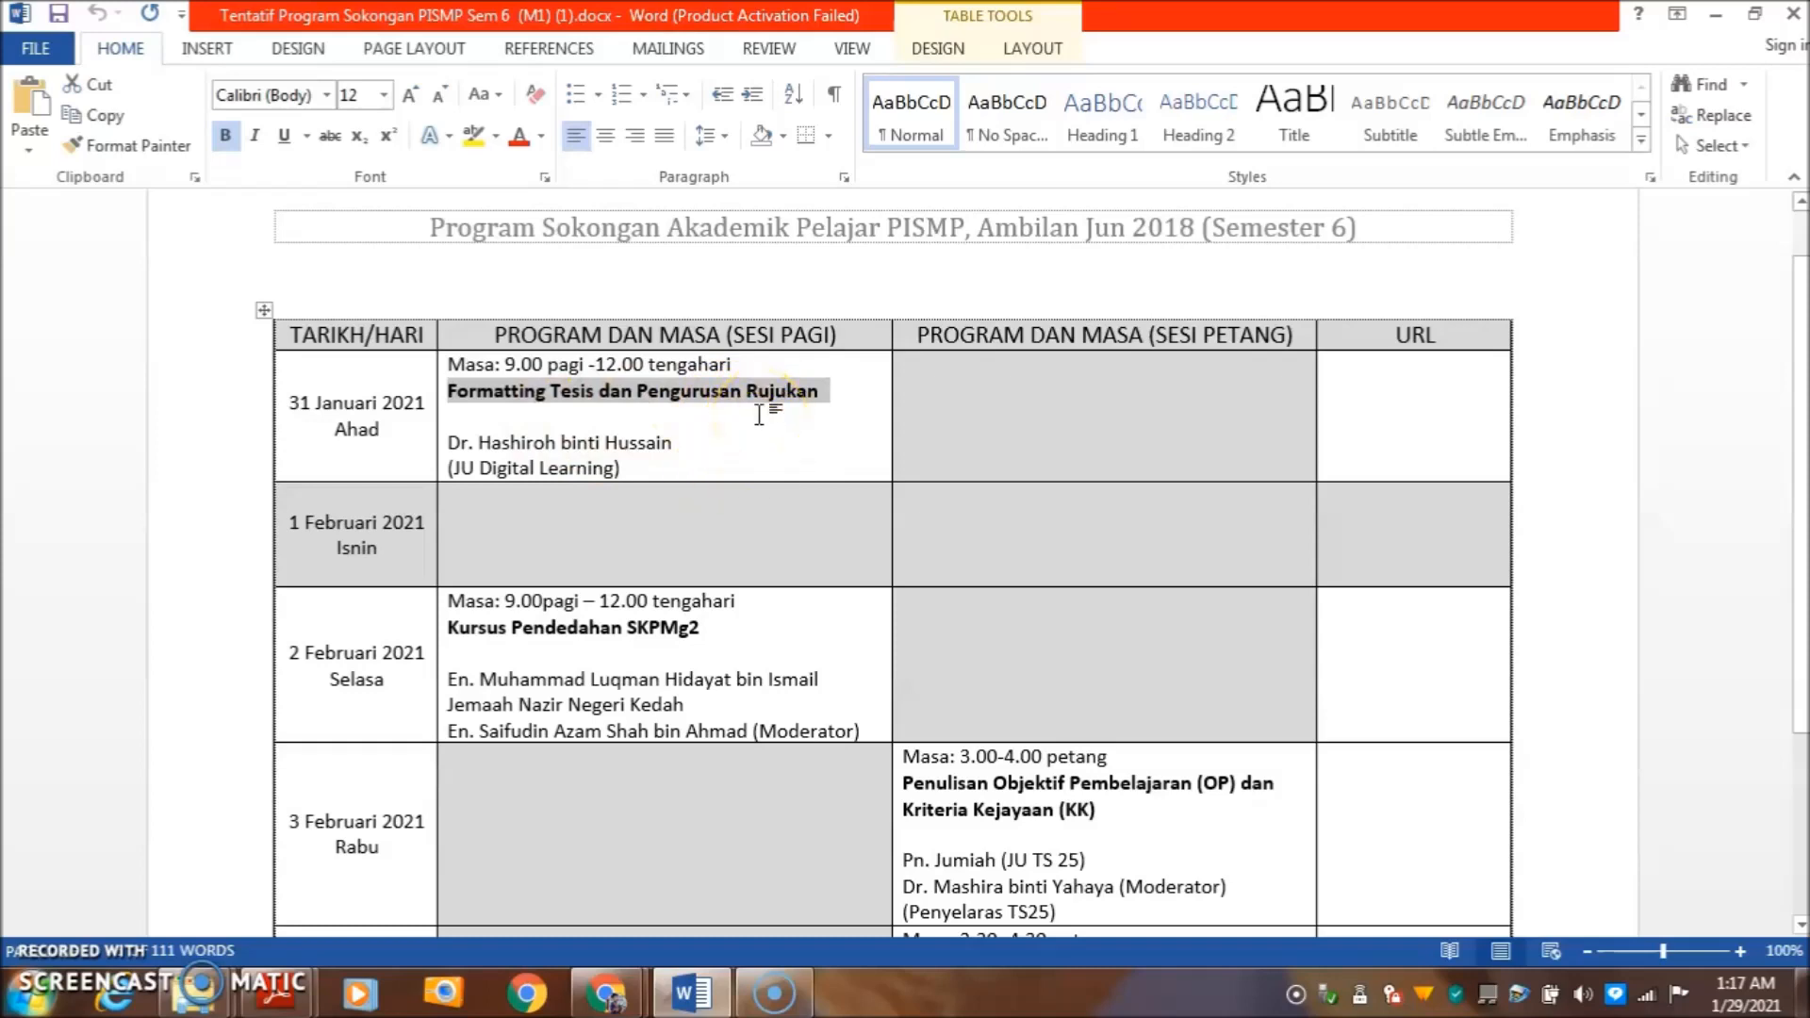
left_click(688, 452)
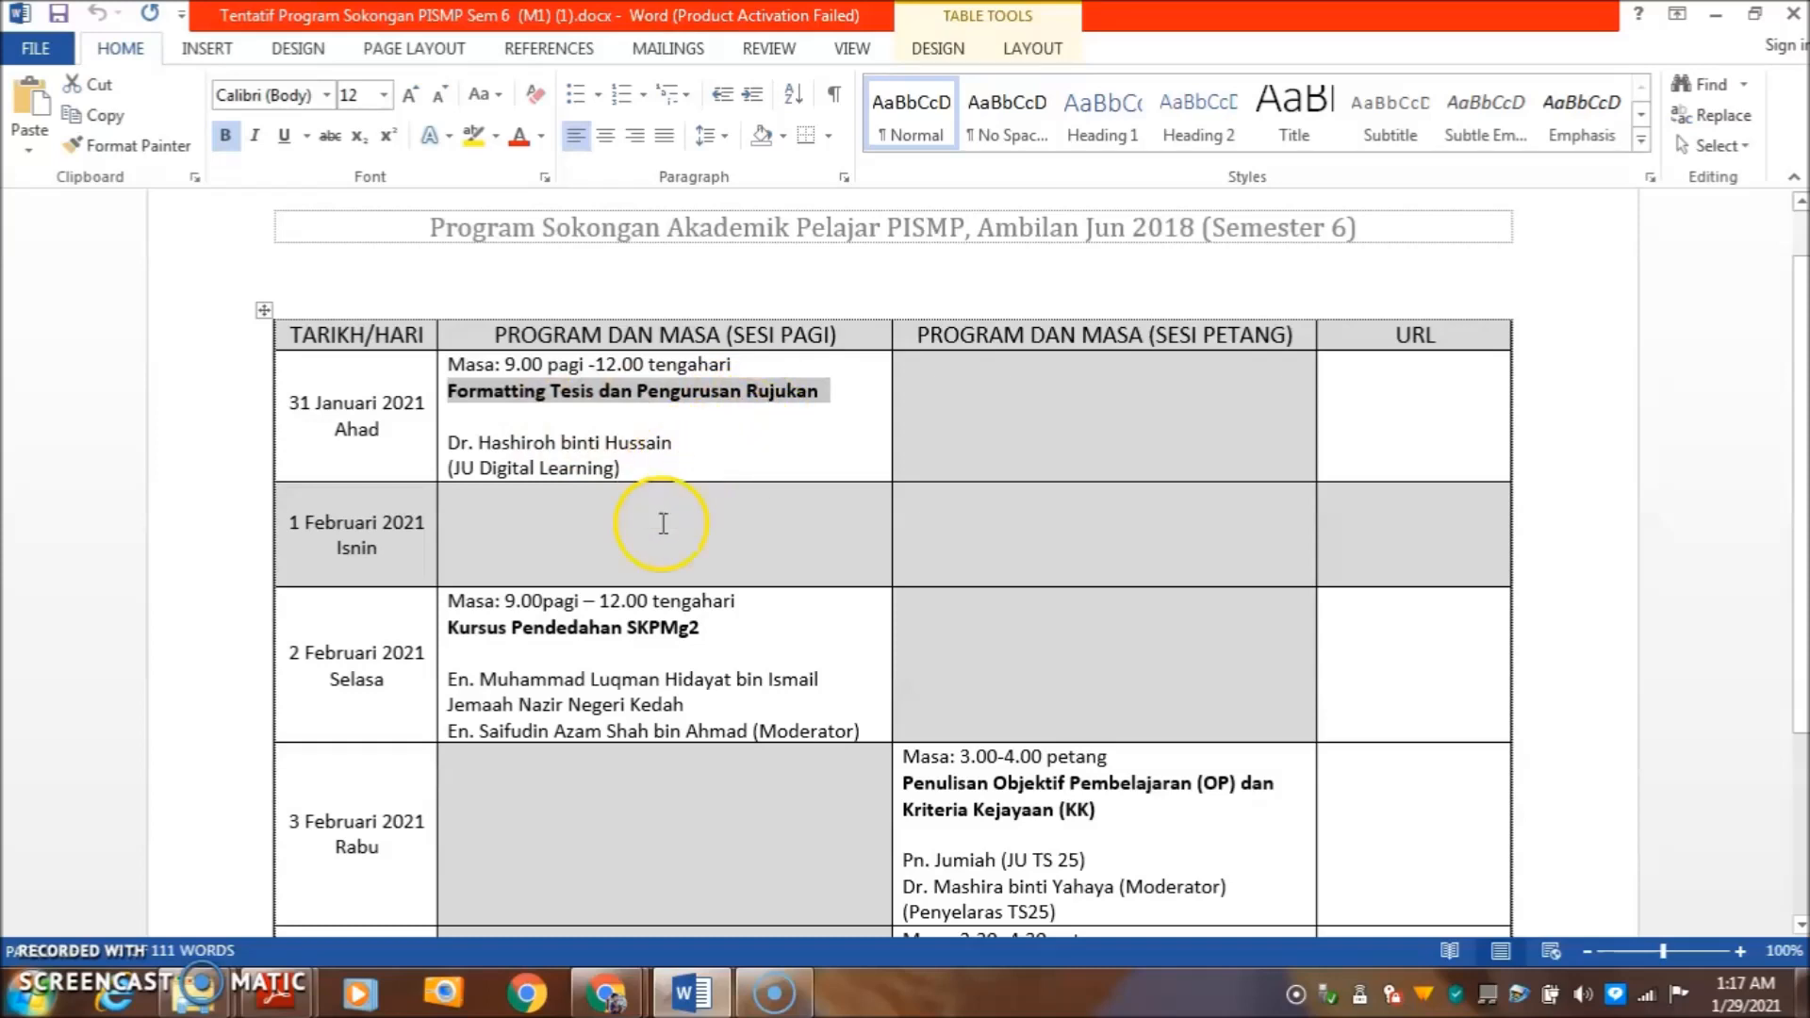
left_click(613, 995)
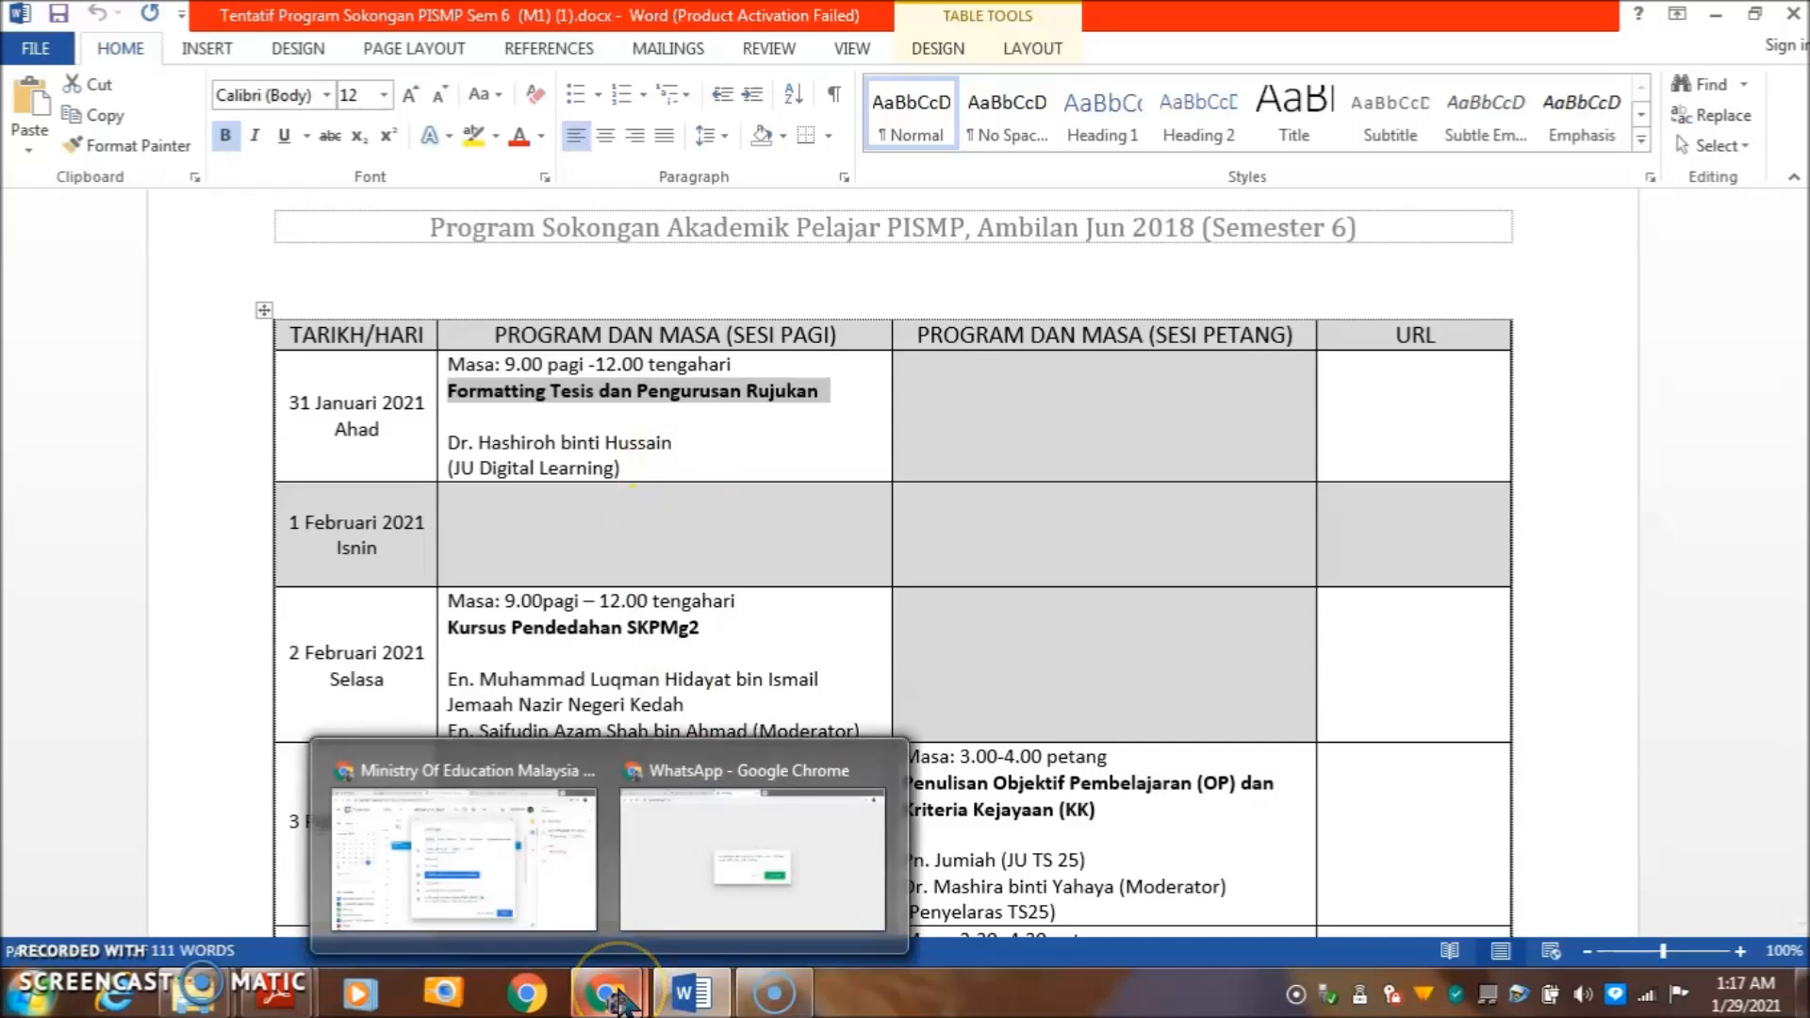
left_click(546, 877)
left_click(687, 275)
right_click(687, 275)
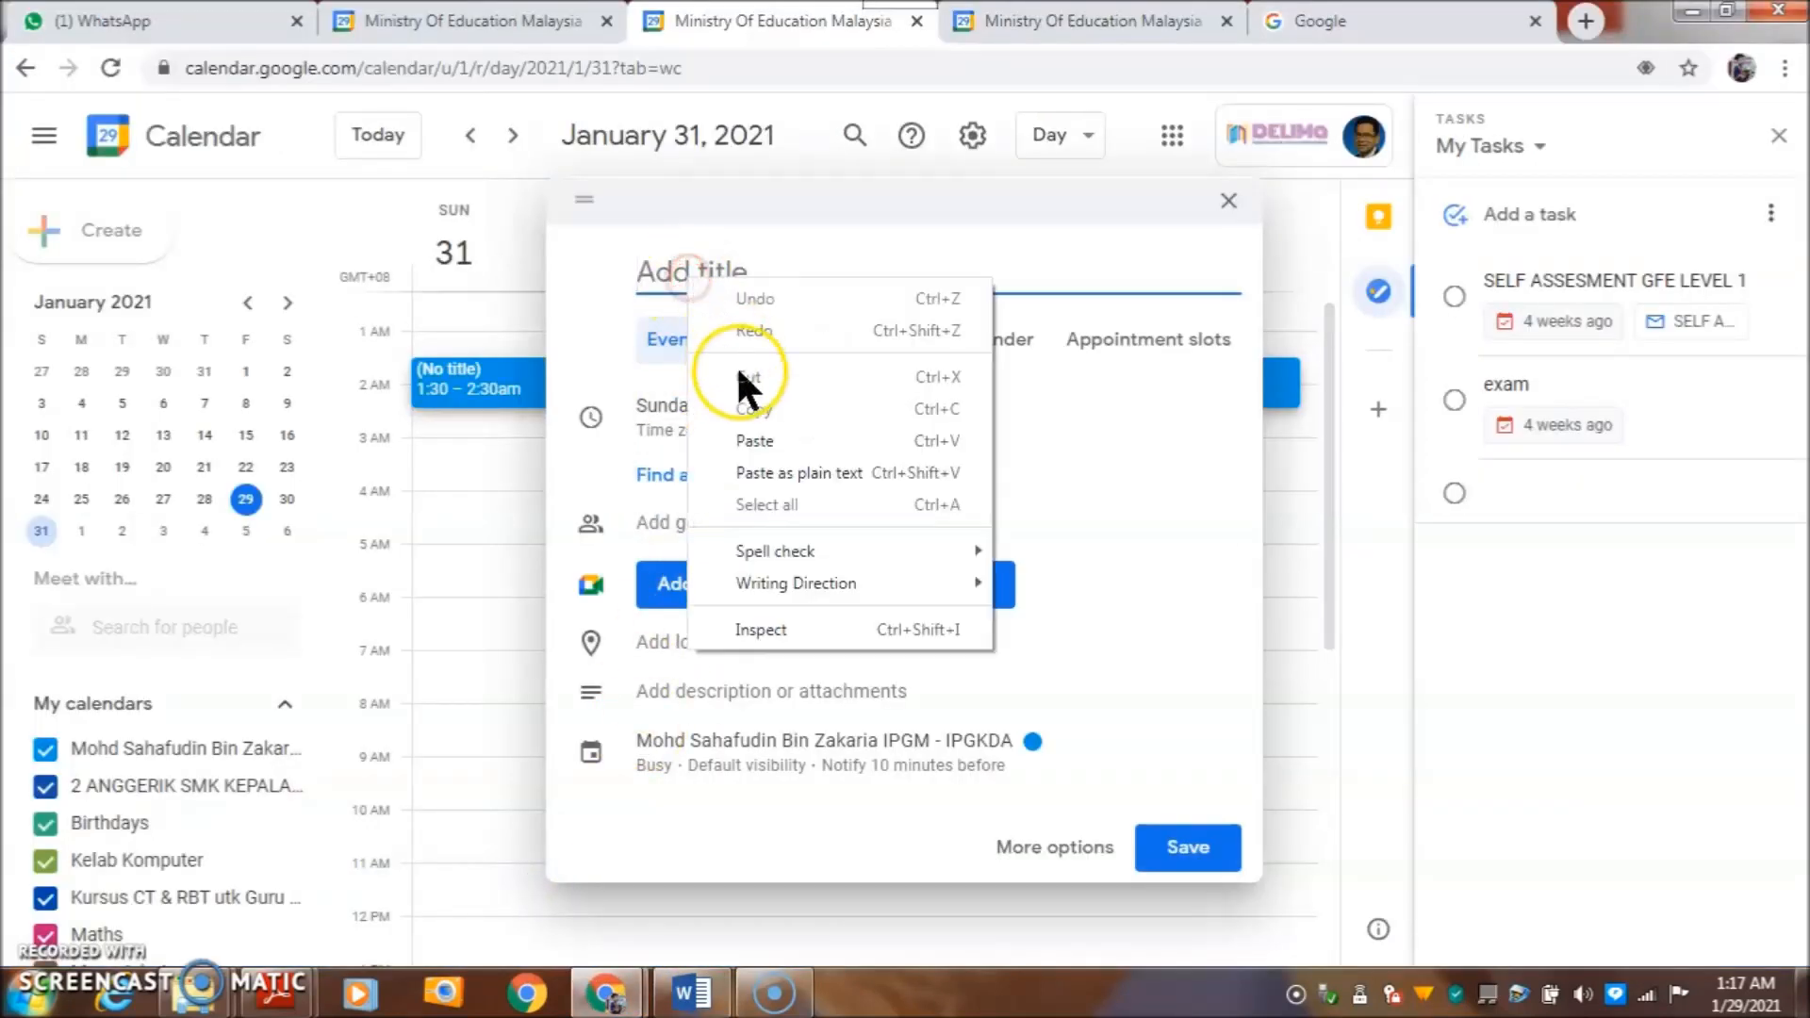
- Title the event 'Formatting Tesis dan Pengurusan Rujukan (room1)' and set it to start at 9:00am
left_click(768, 436)
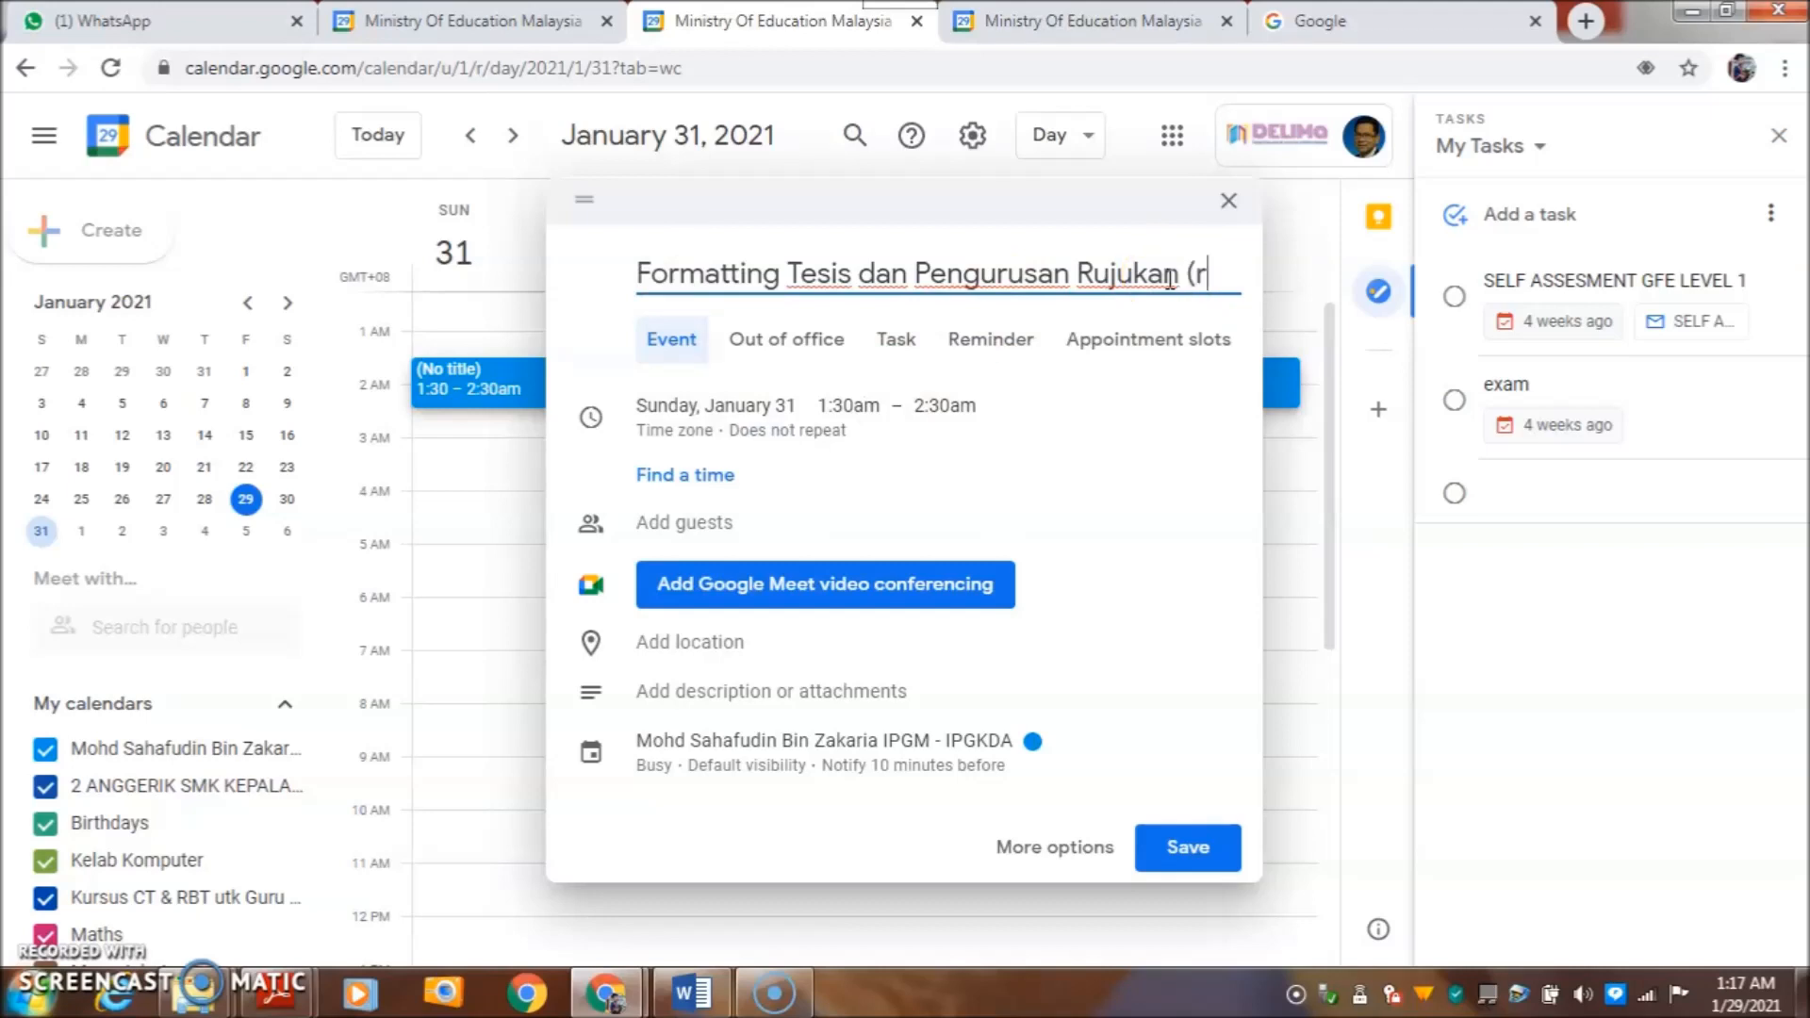
type("(room1")
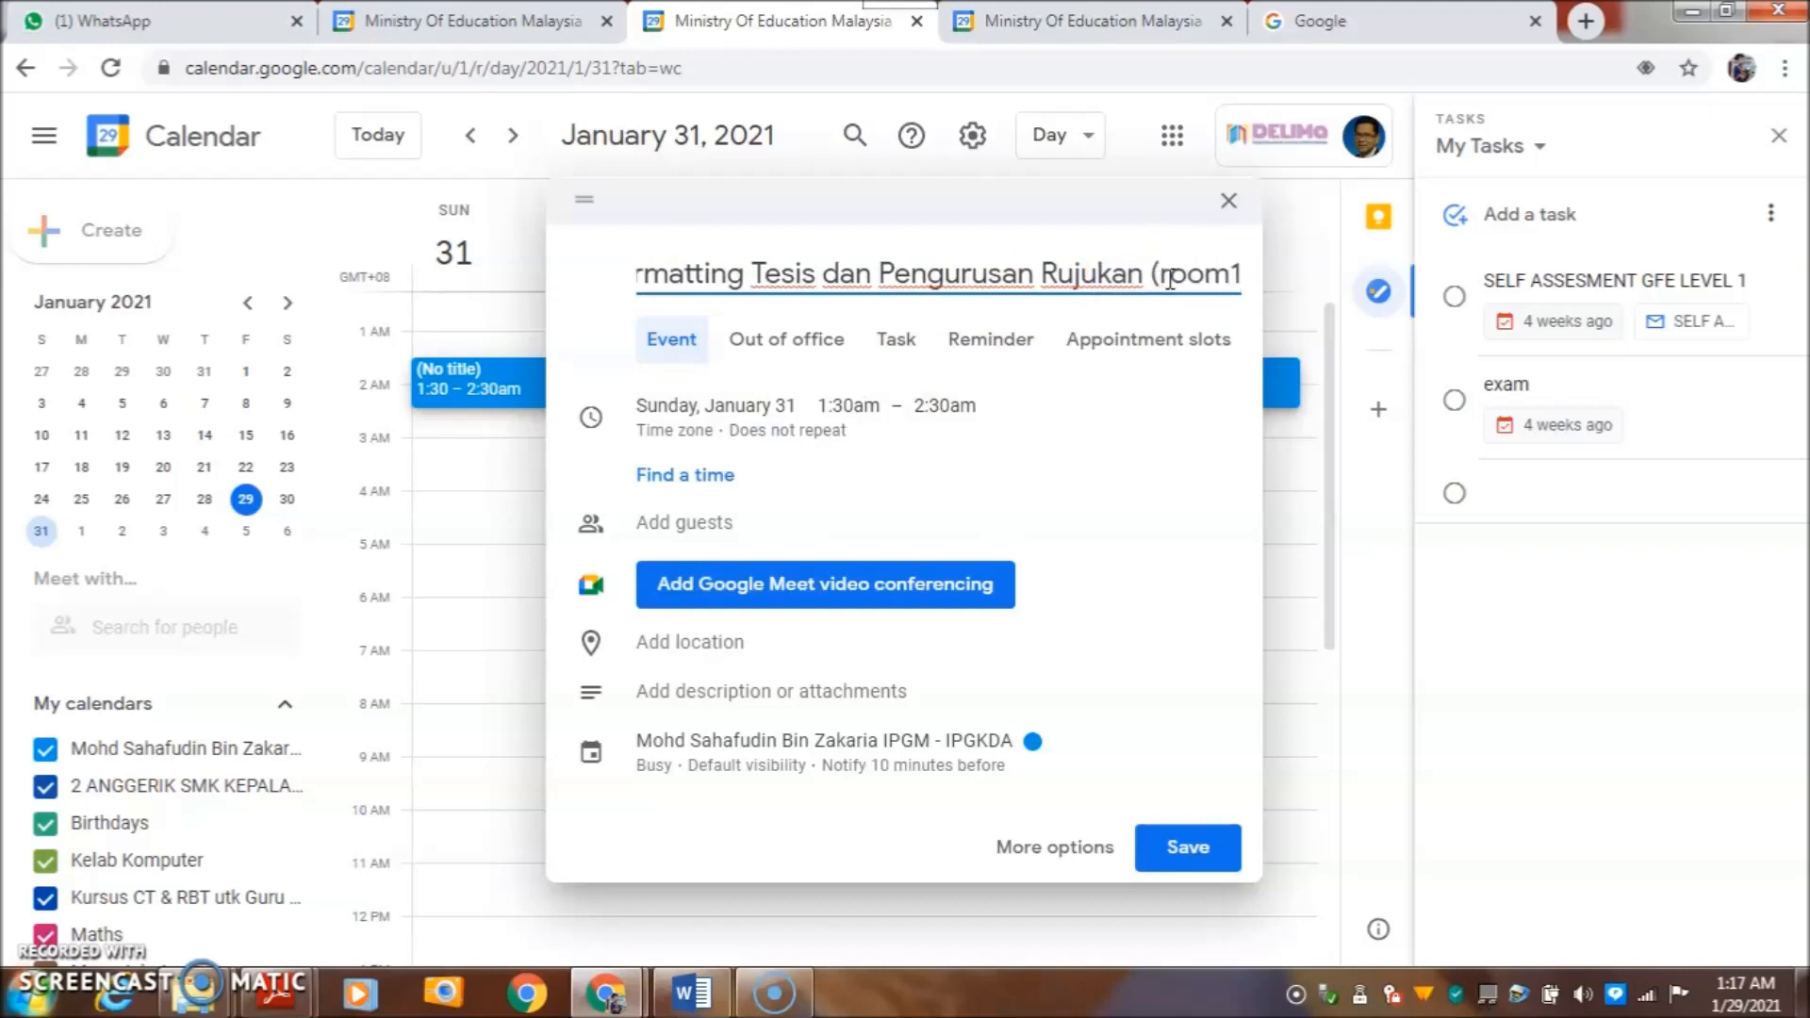
type(")")
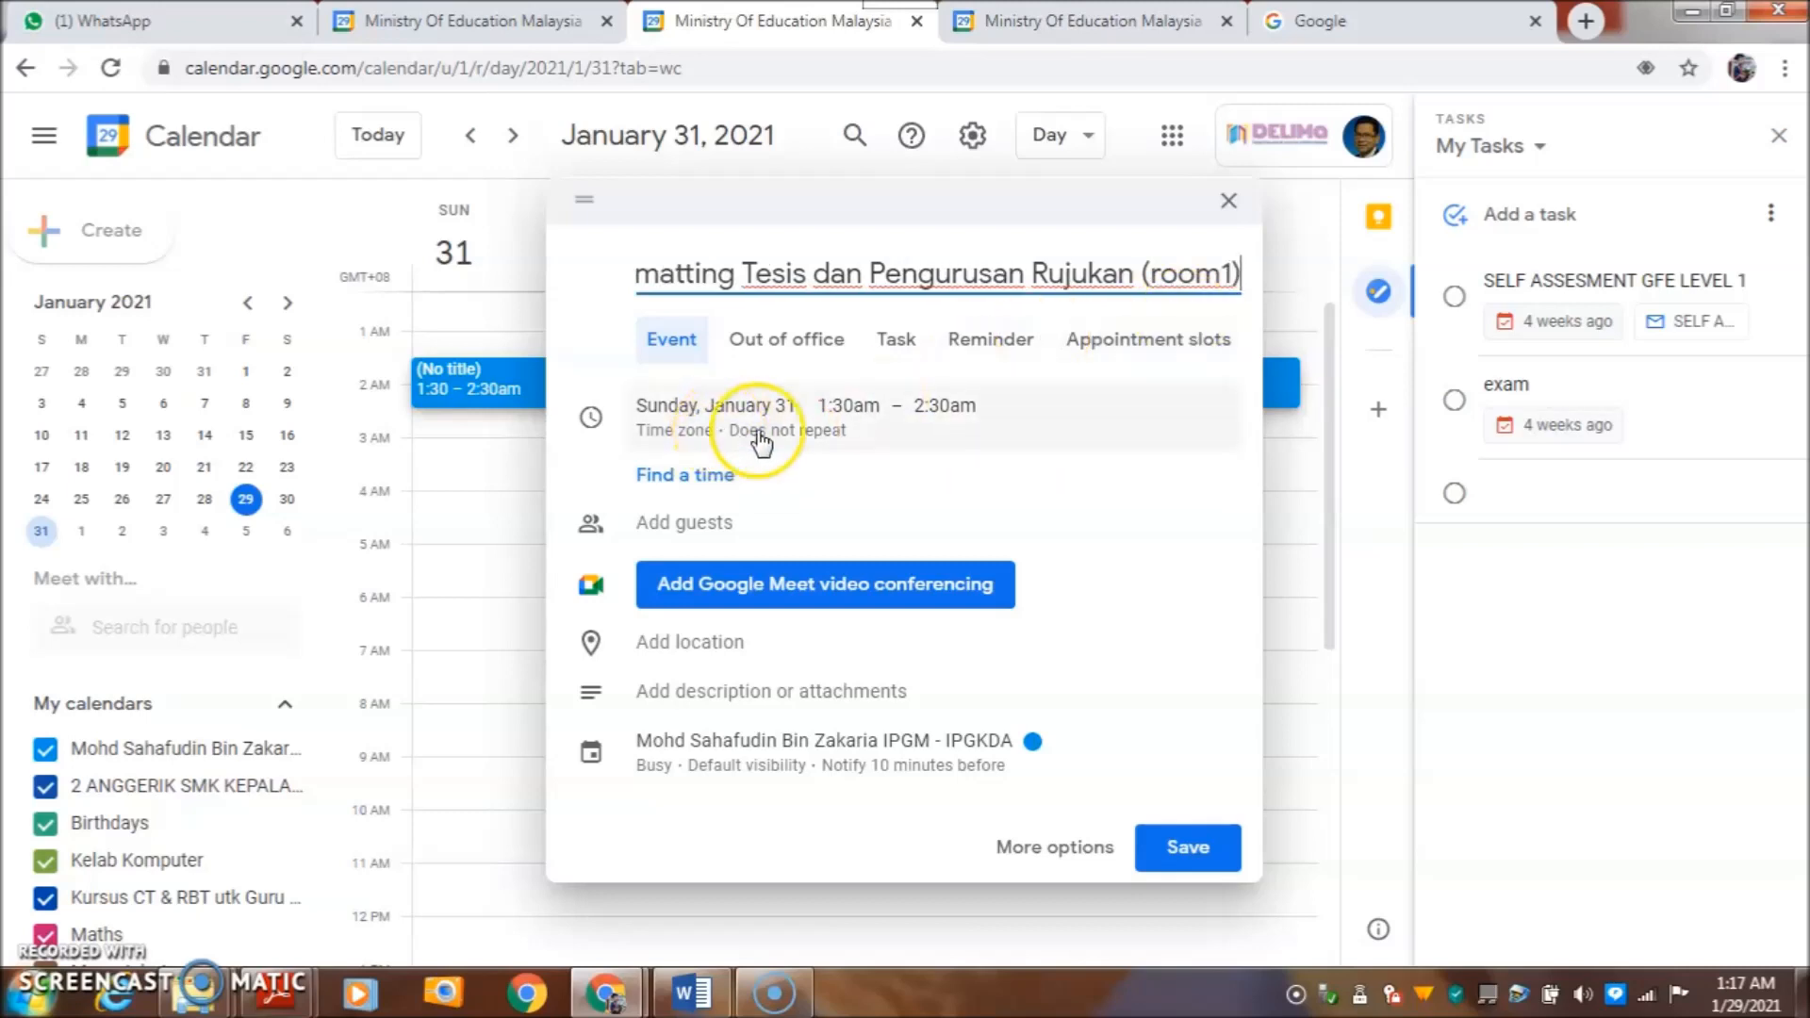
left_click(845, 407)
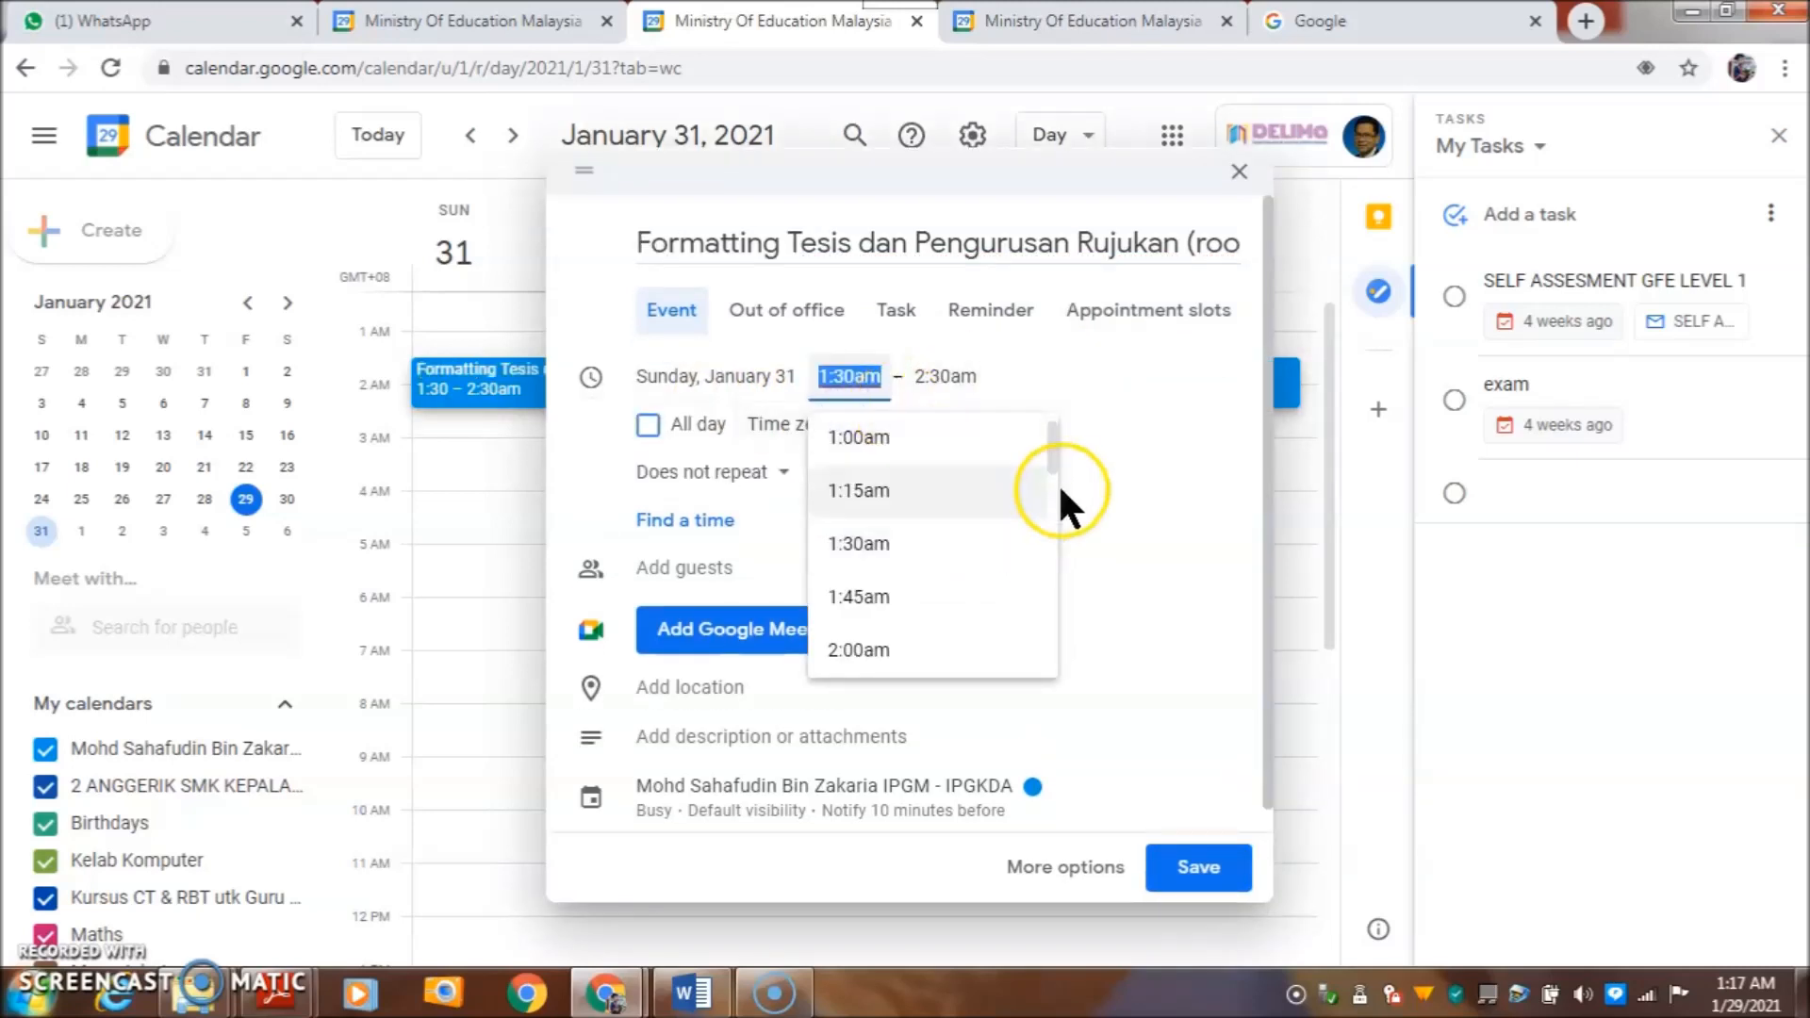
left_click_drag(1053, 461, 1054, 518)
scroll(981, 542, "down", 1)
scroll(980, 542, "down", 5)
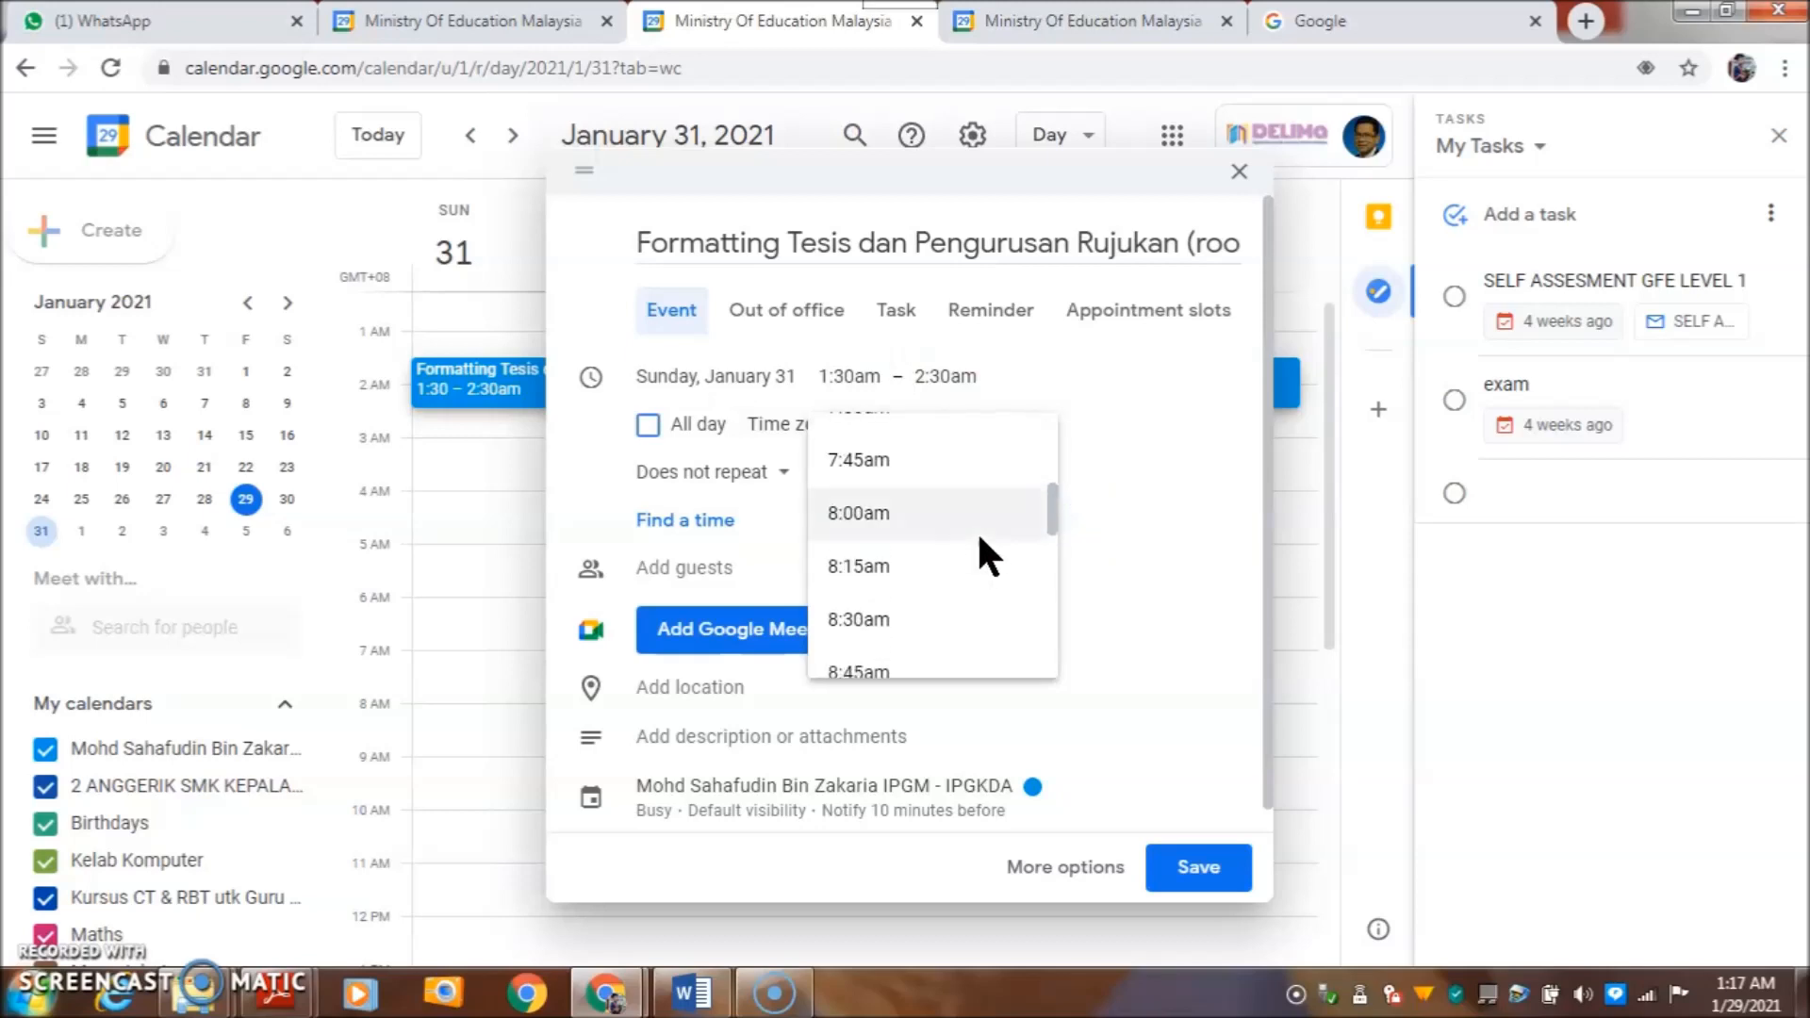
scroll(977, 530, "up", 2)
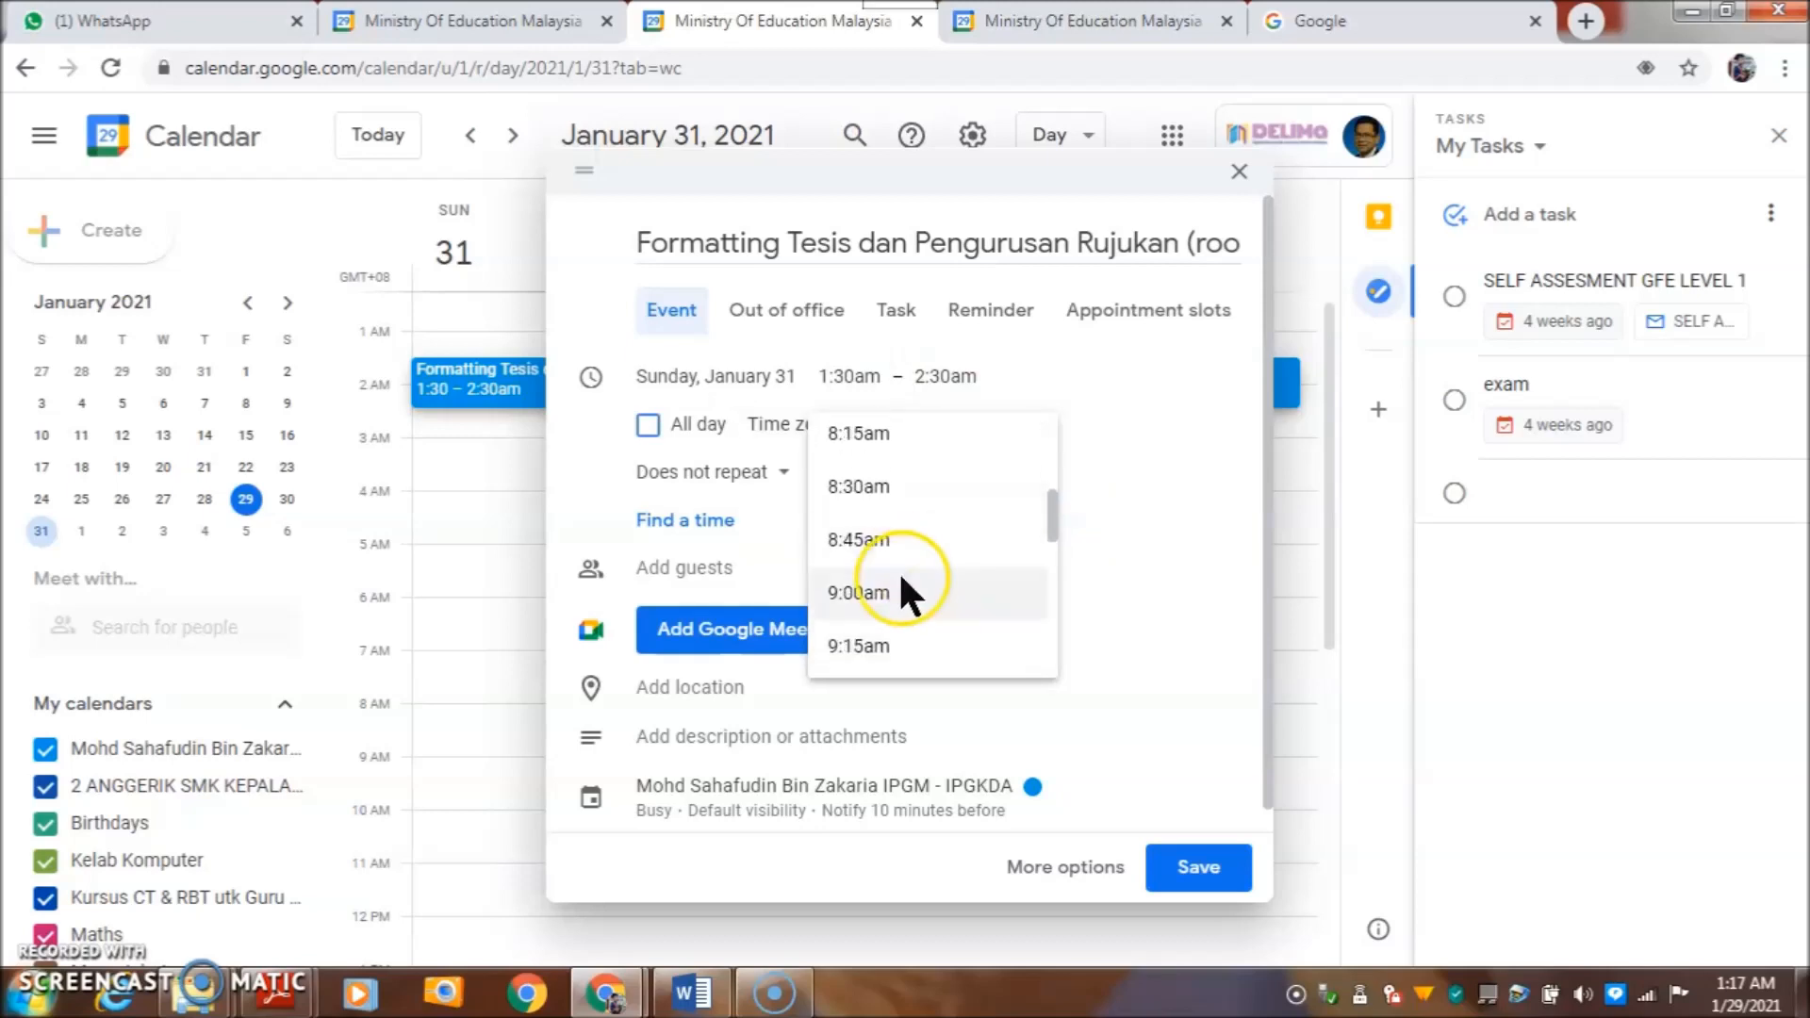
left_click(877, 594)
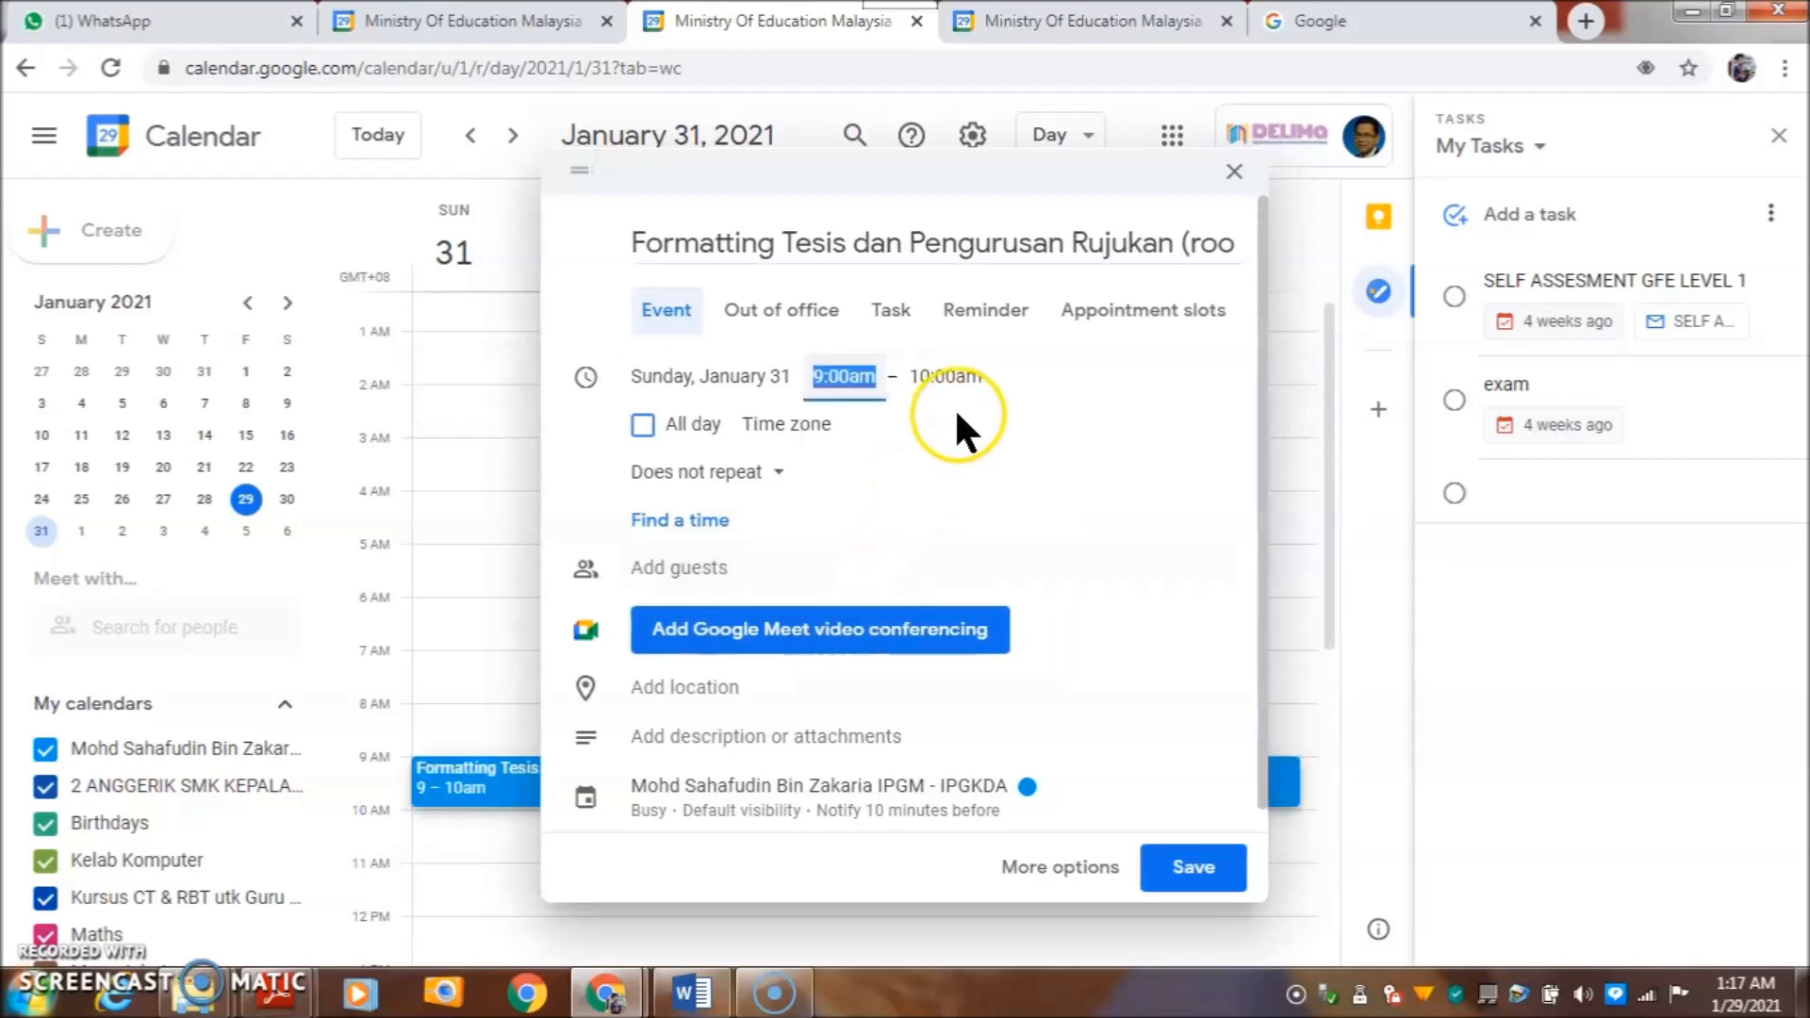
left_click(1055, 374)
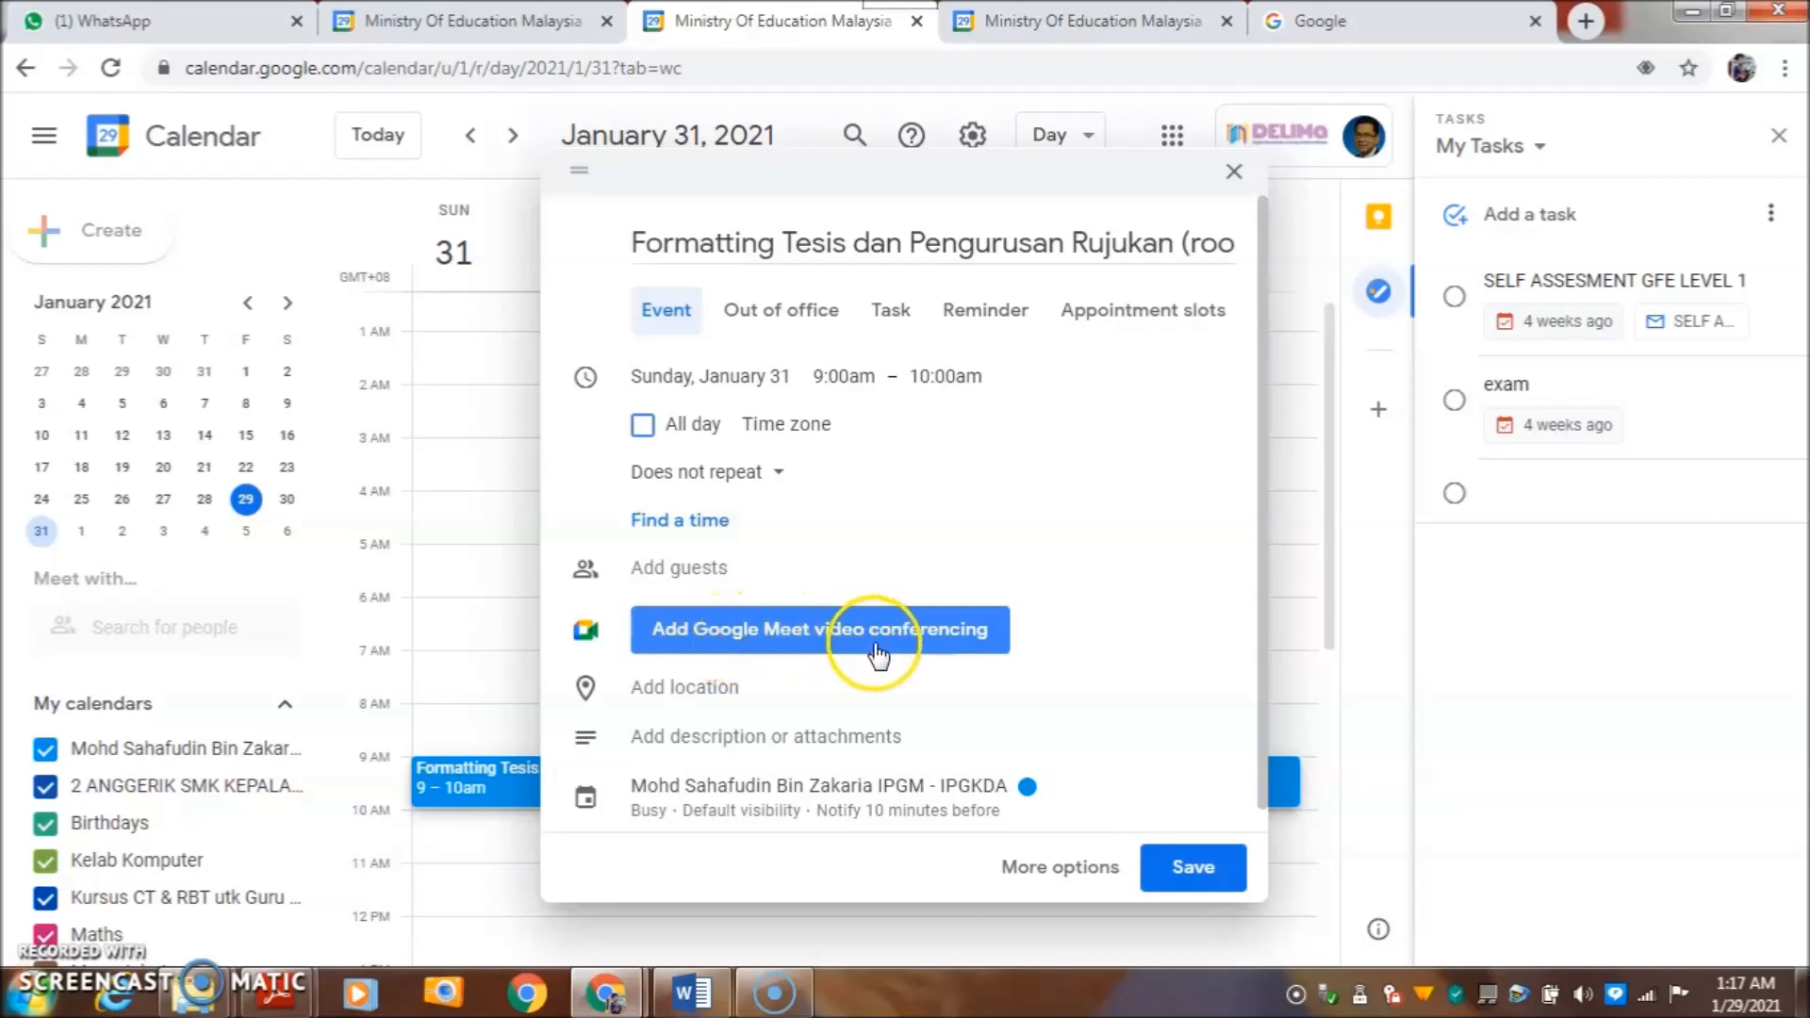
- Add Google Meet video conferencing to the event and copy its meeting link
left_click(703, 637)
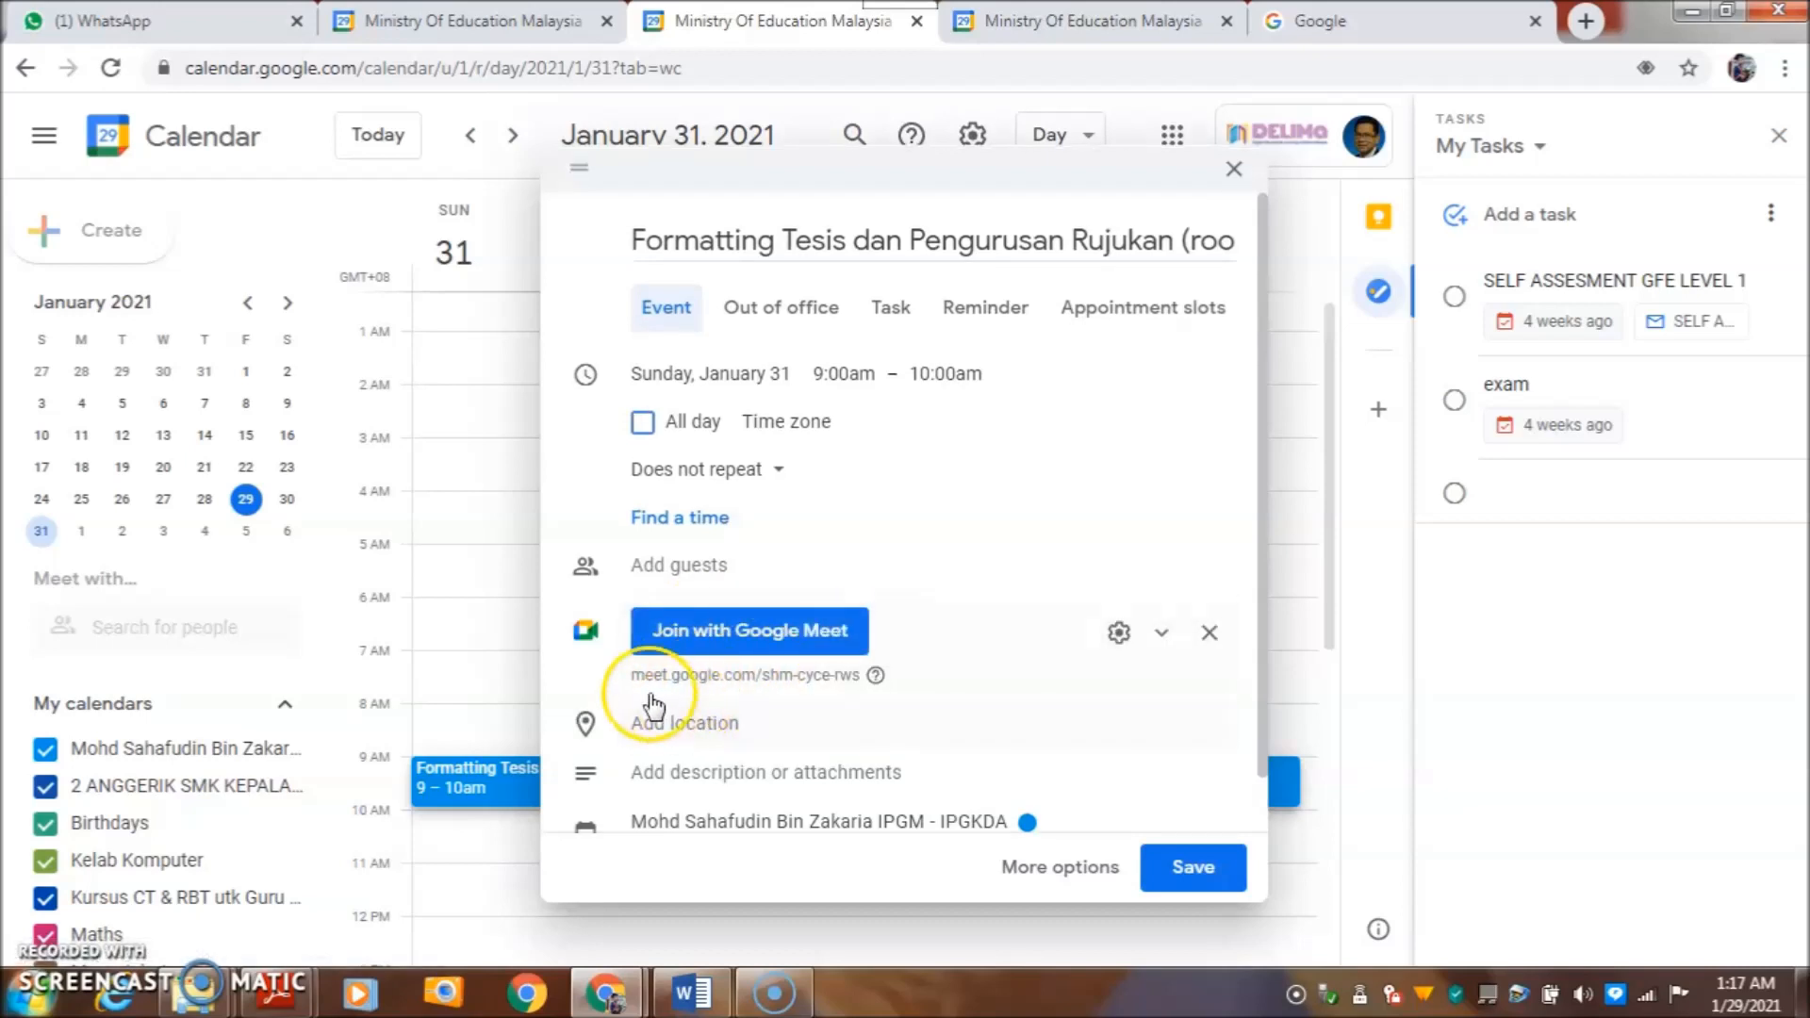
left_click(650, 673)
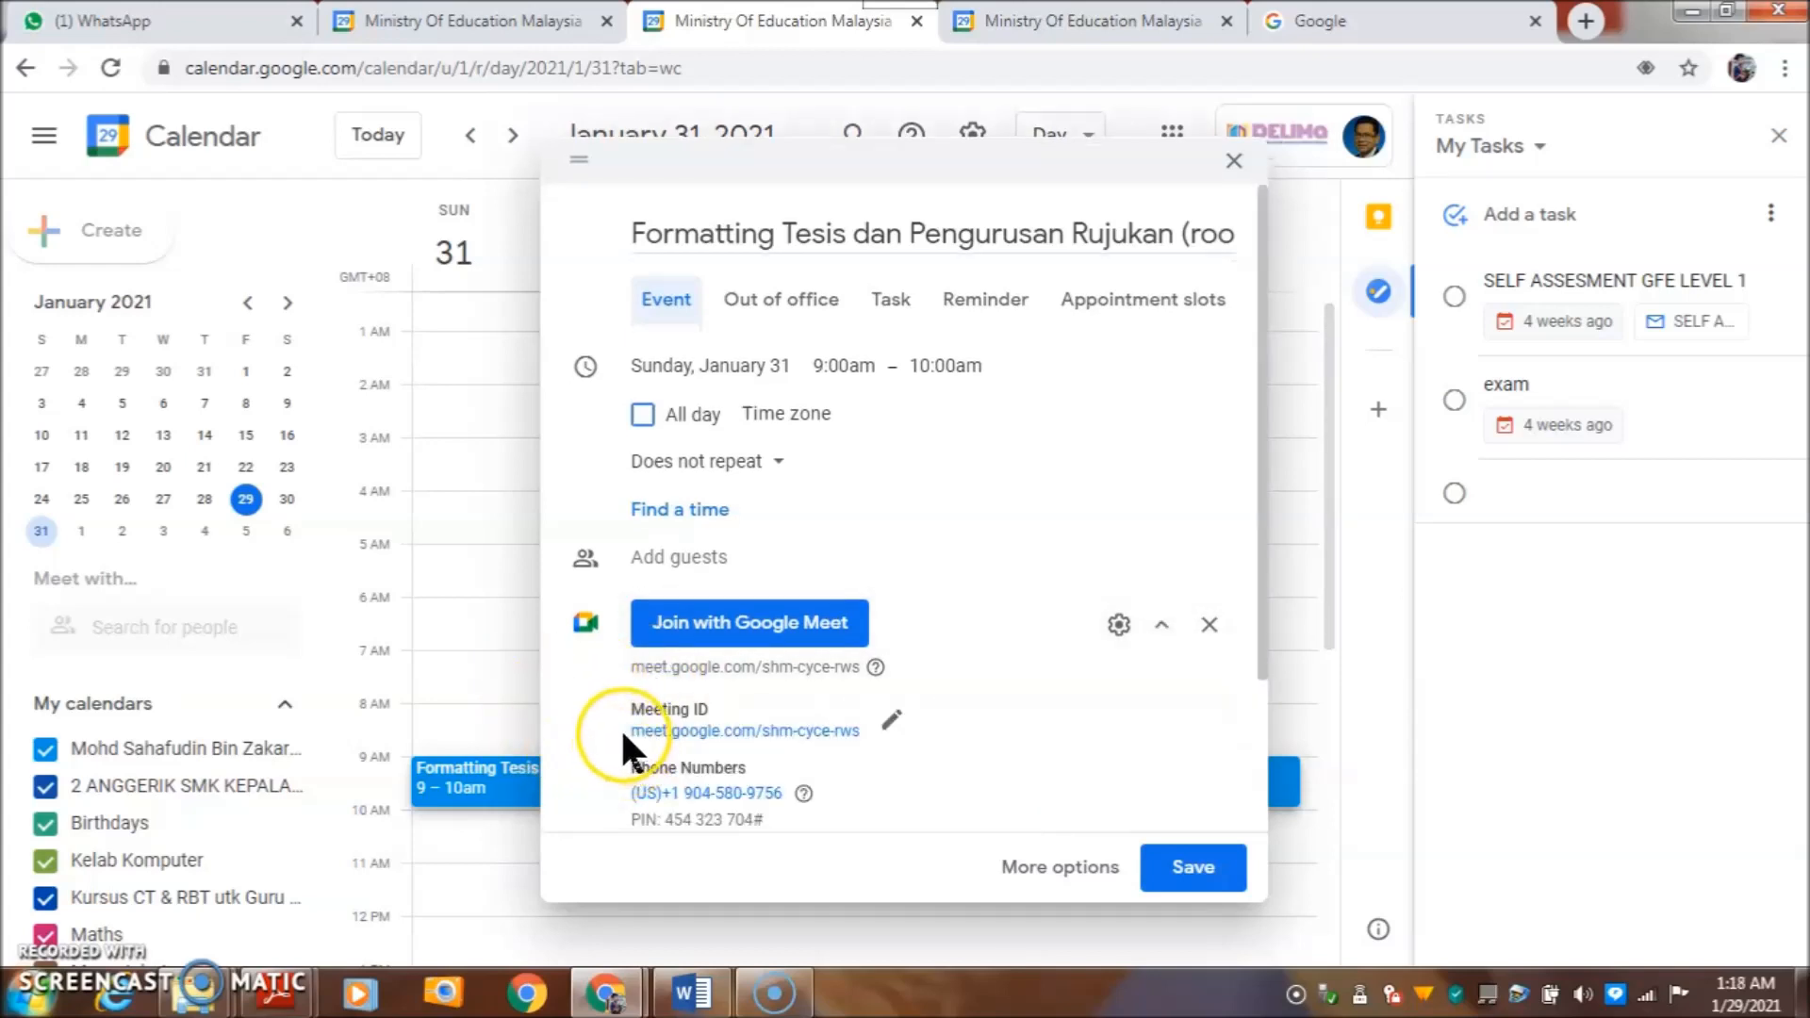
left_click_drag(624, 732, 855, 741)
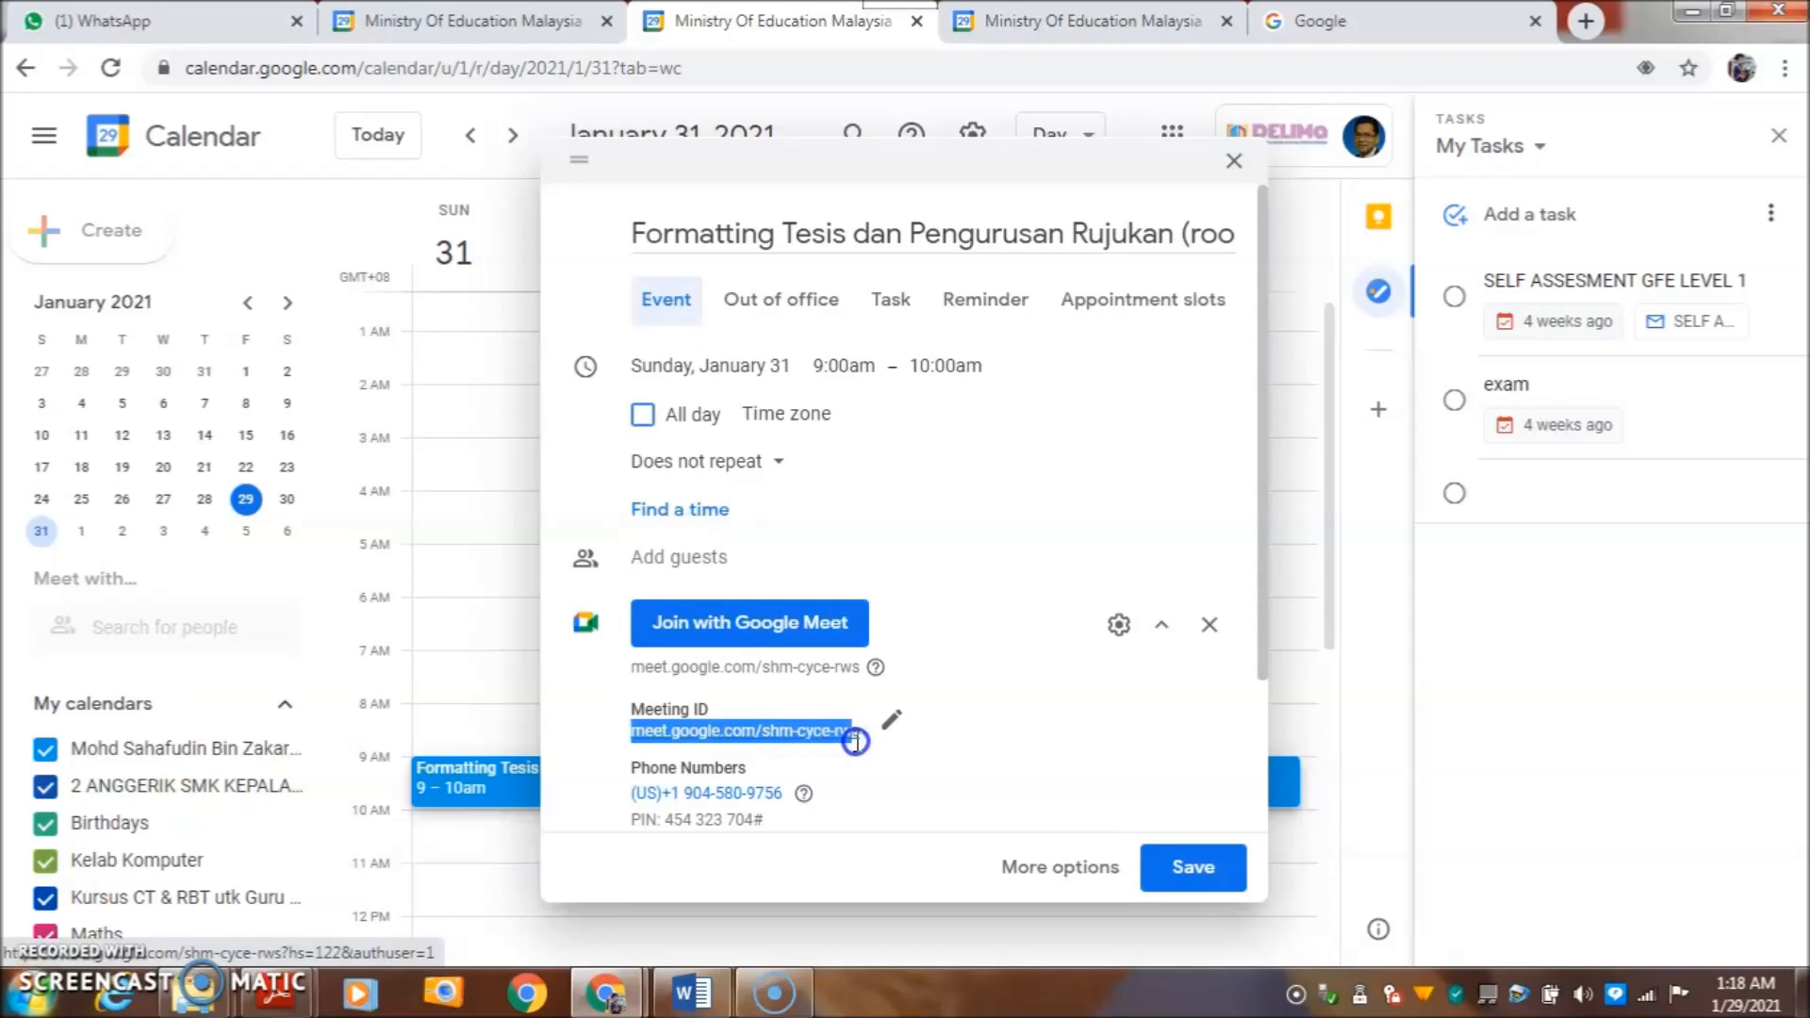
right_click(818, 729)
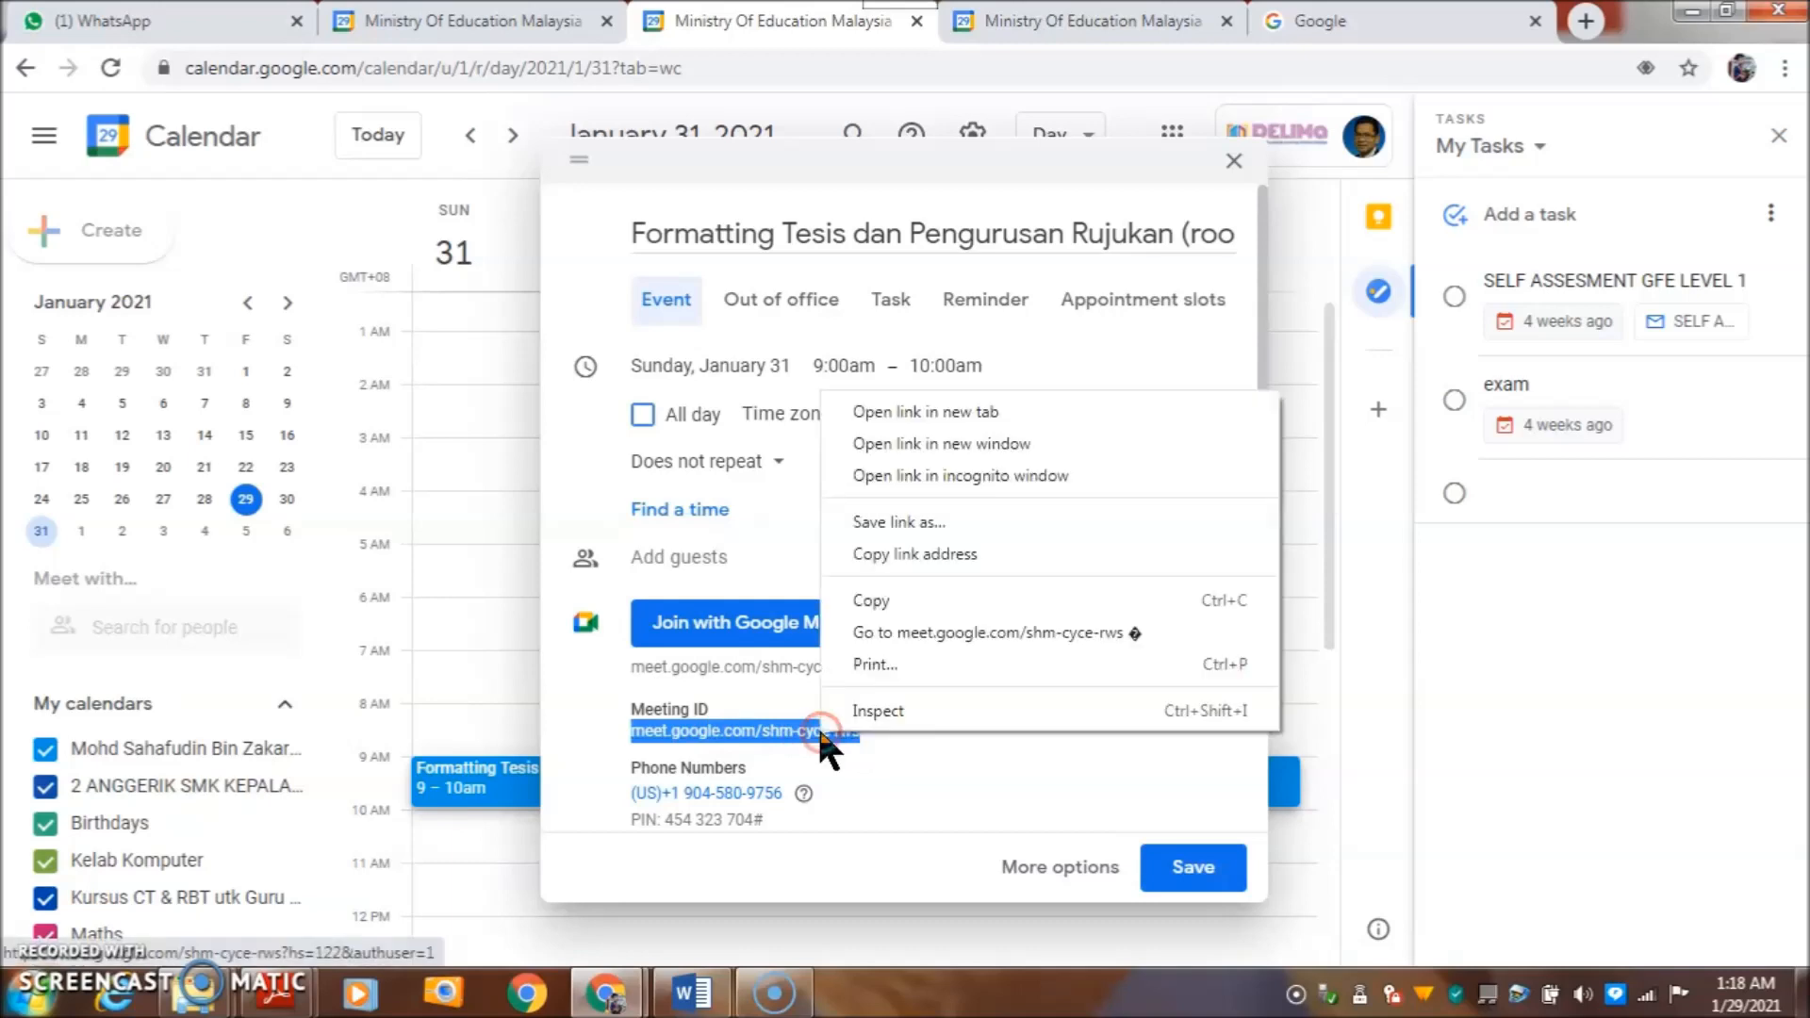
left_click(869, 600)
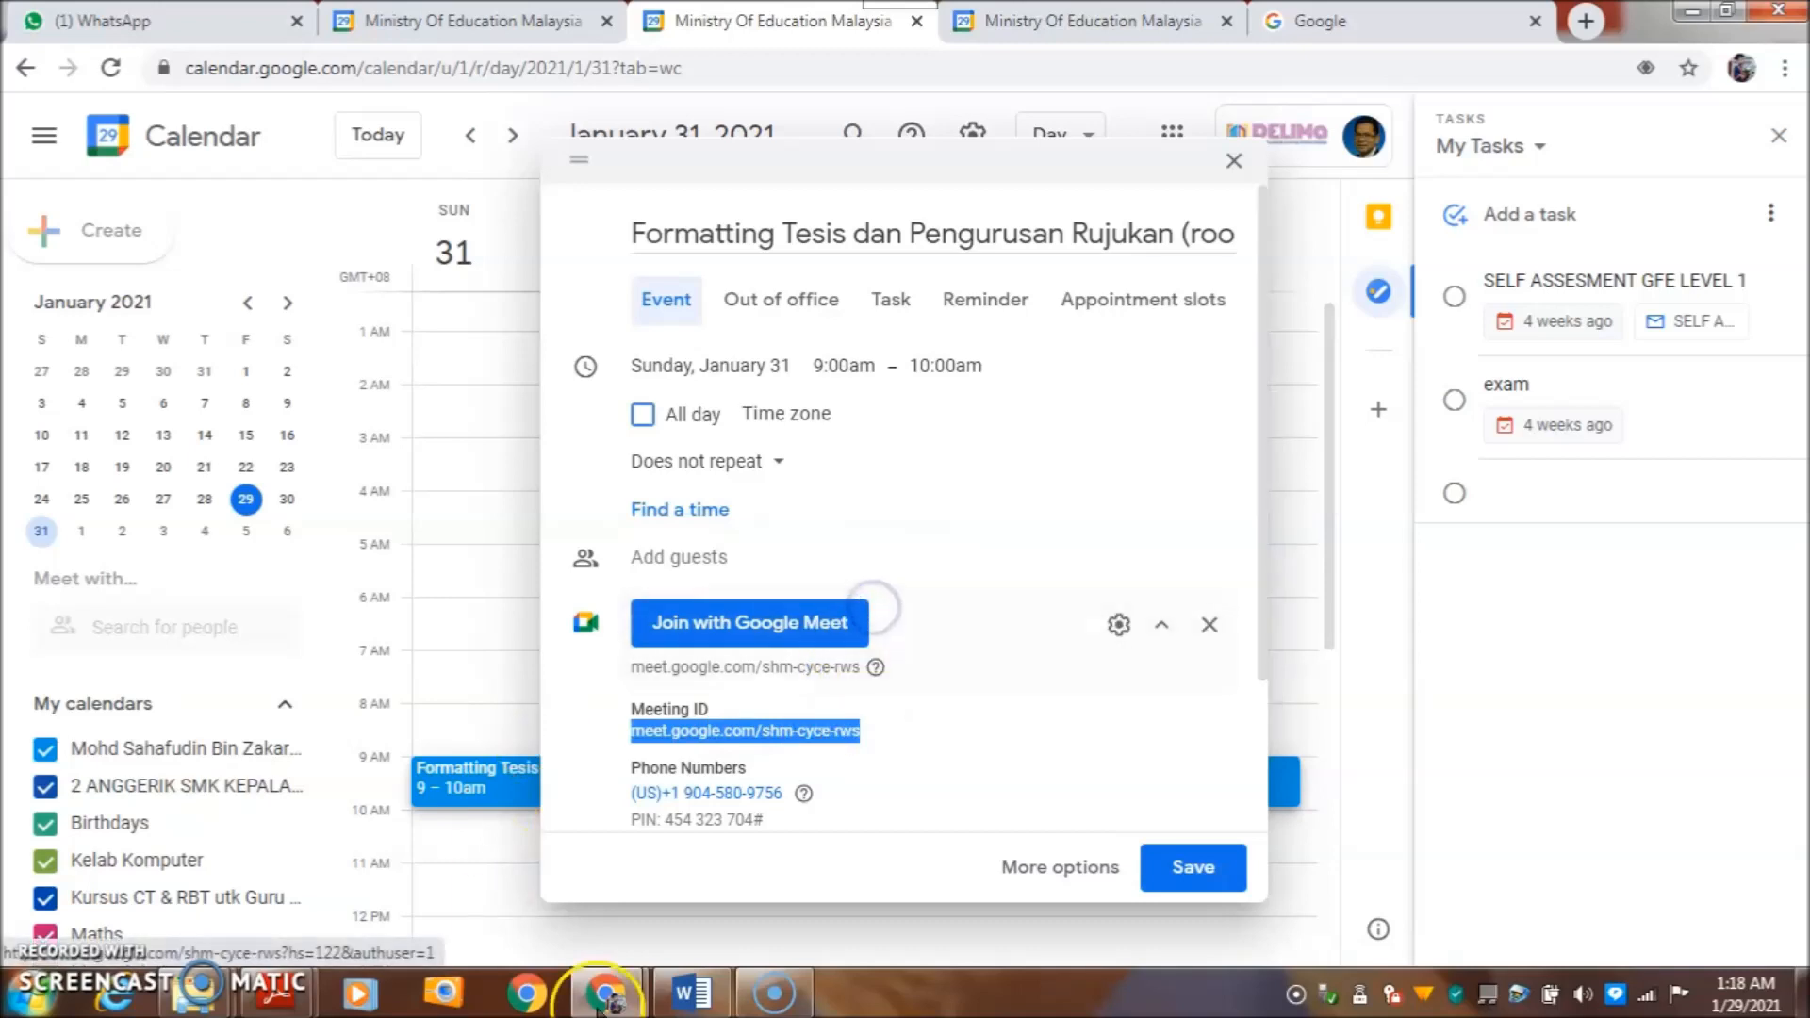
- Paste meet.google.com/shm-cyce-rws after 'Room1:' in the WhatsApp draft, then return to the Calendar event
left_click(182, 20)
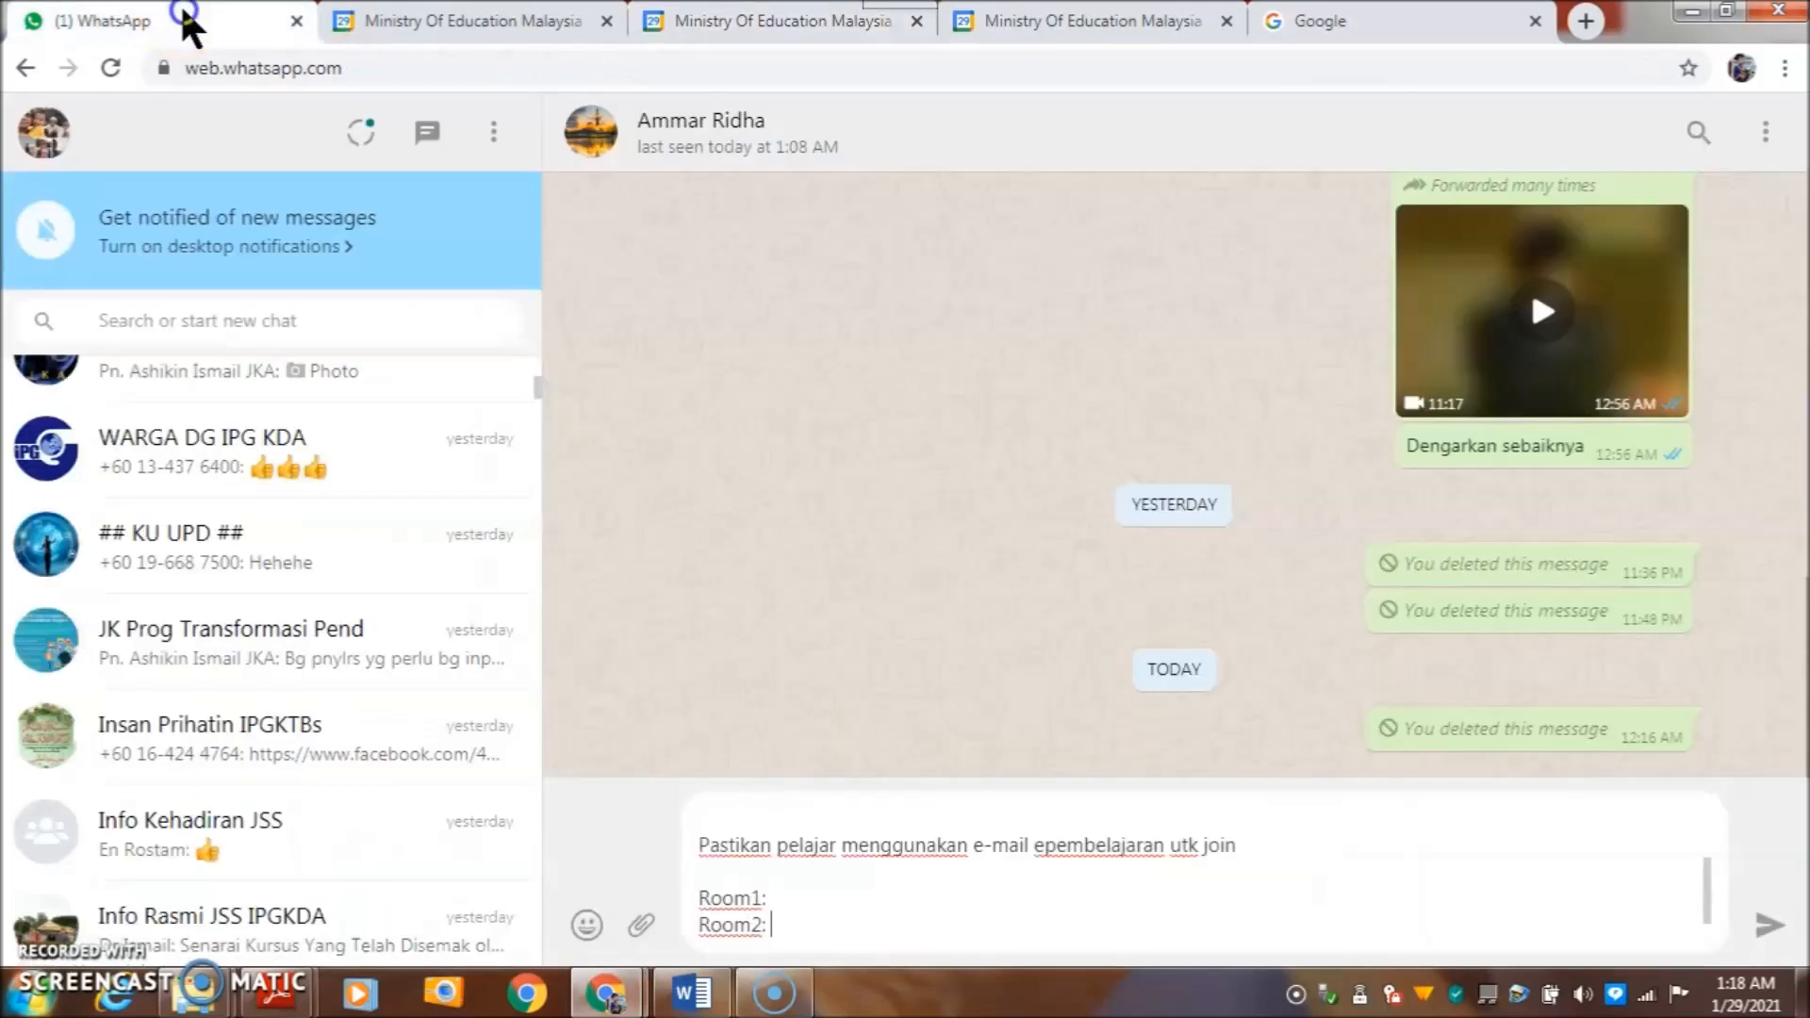
left_click(792, 901)
scroll(794, 895, "up", 3)
left_click(801, 839)
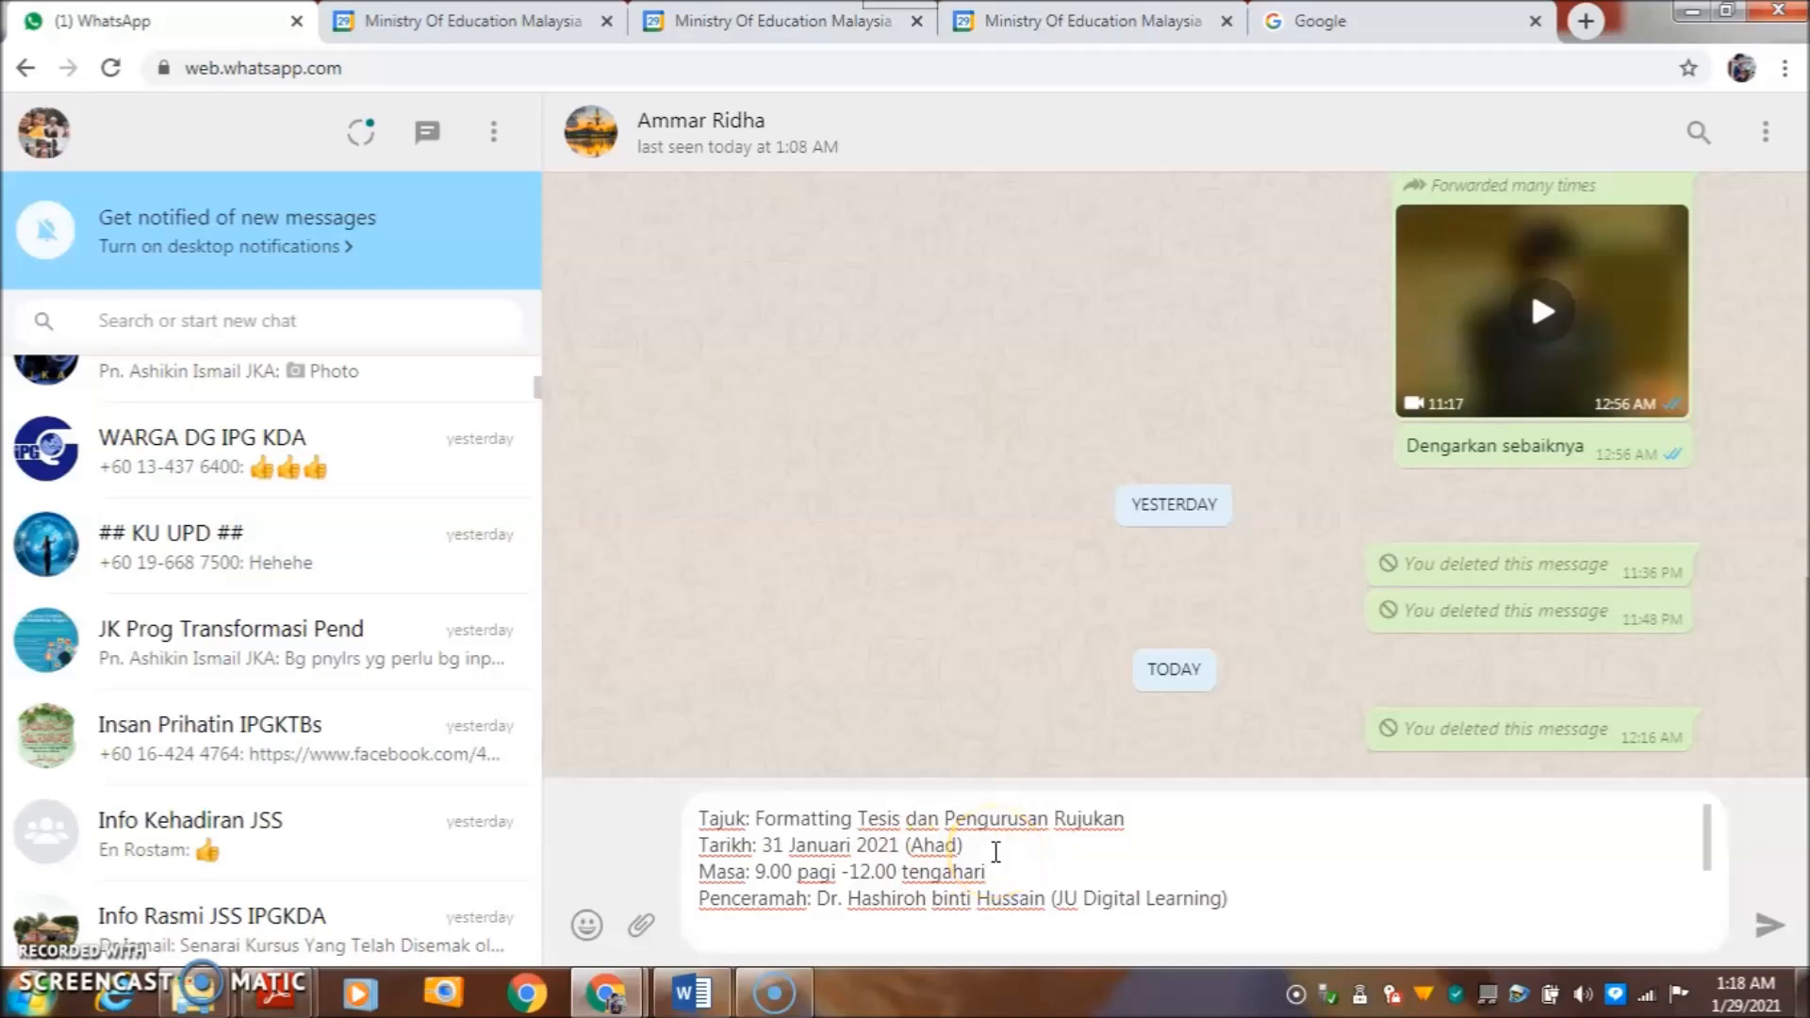
scroll(996, 851, "down", 3)
scroll(999, 848, "up", 3)
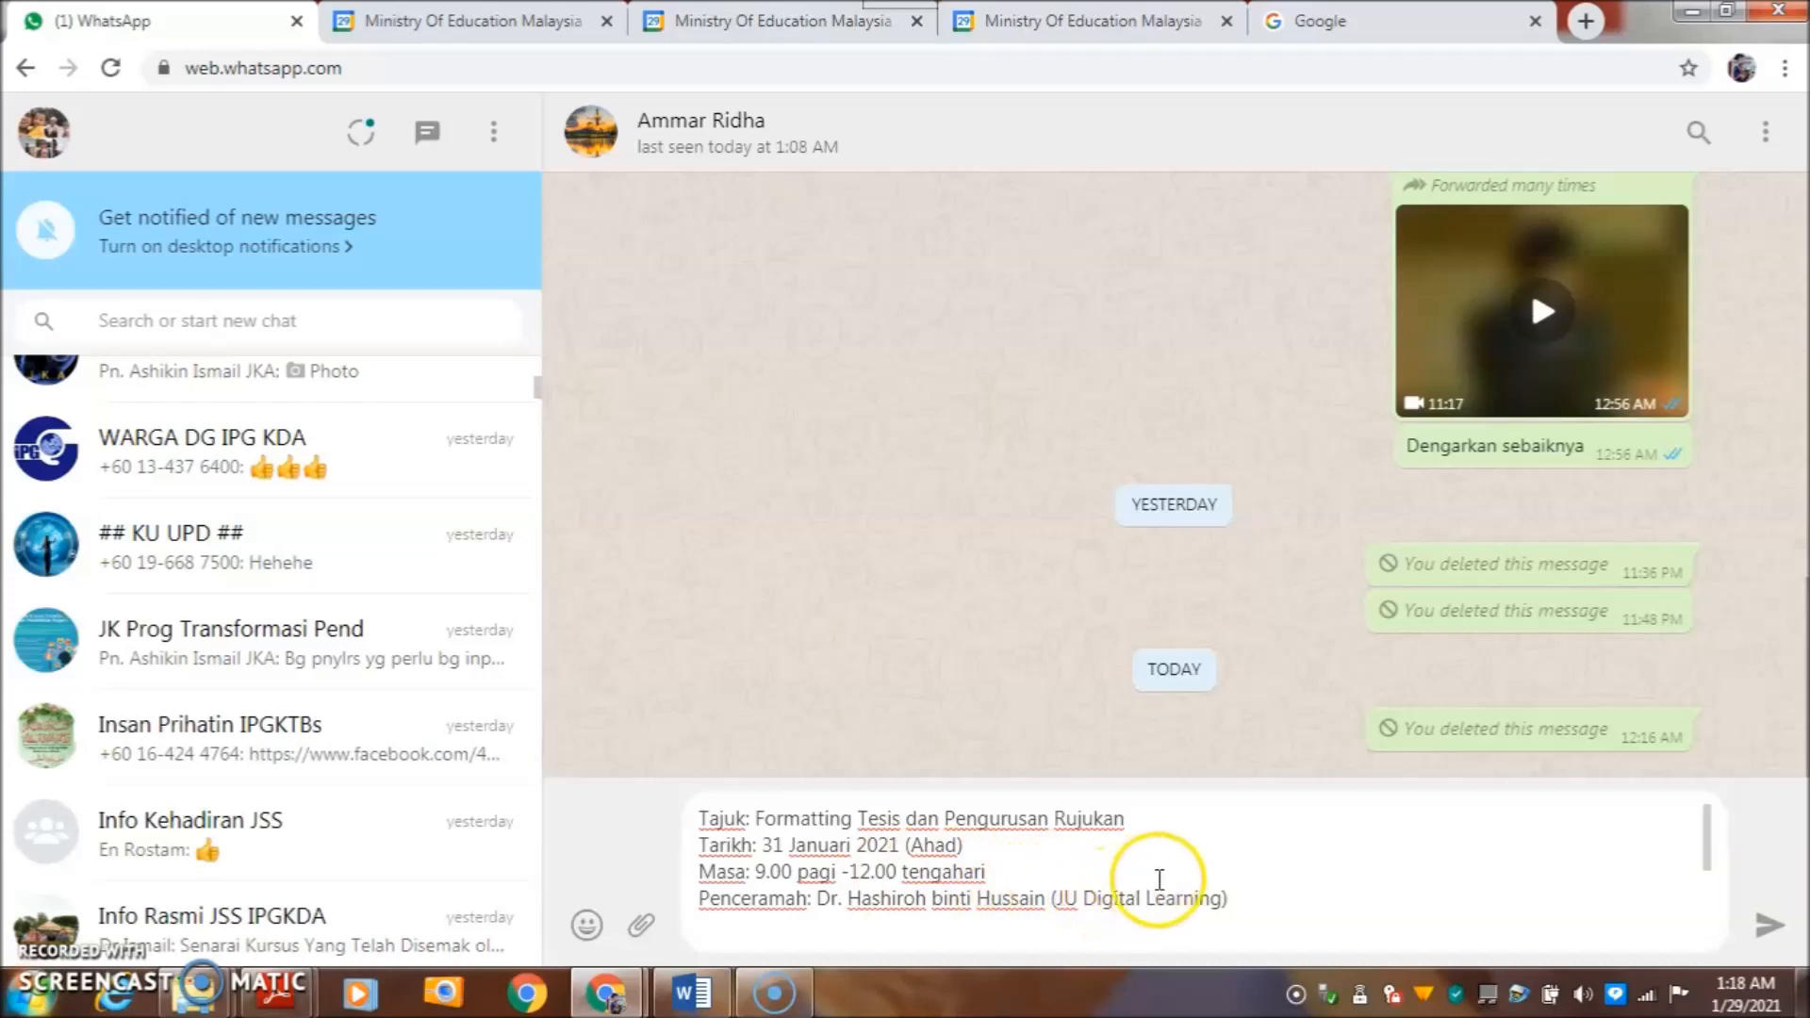
scroll(1156, 877, "down", 3)
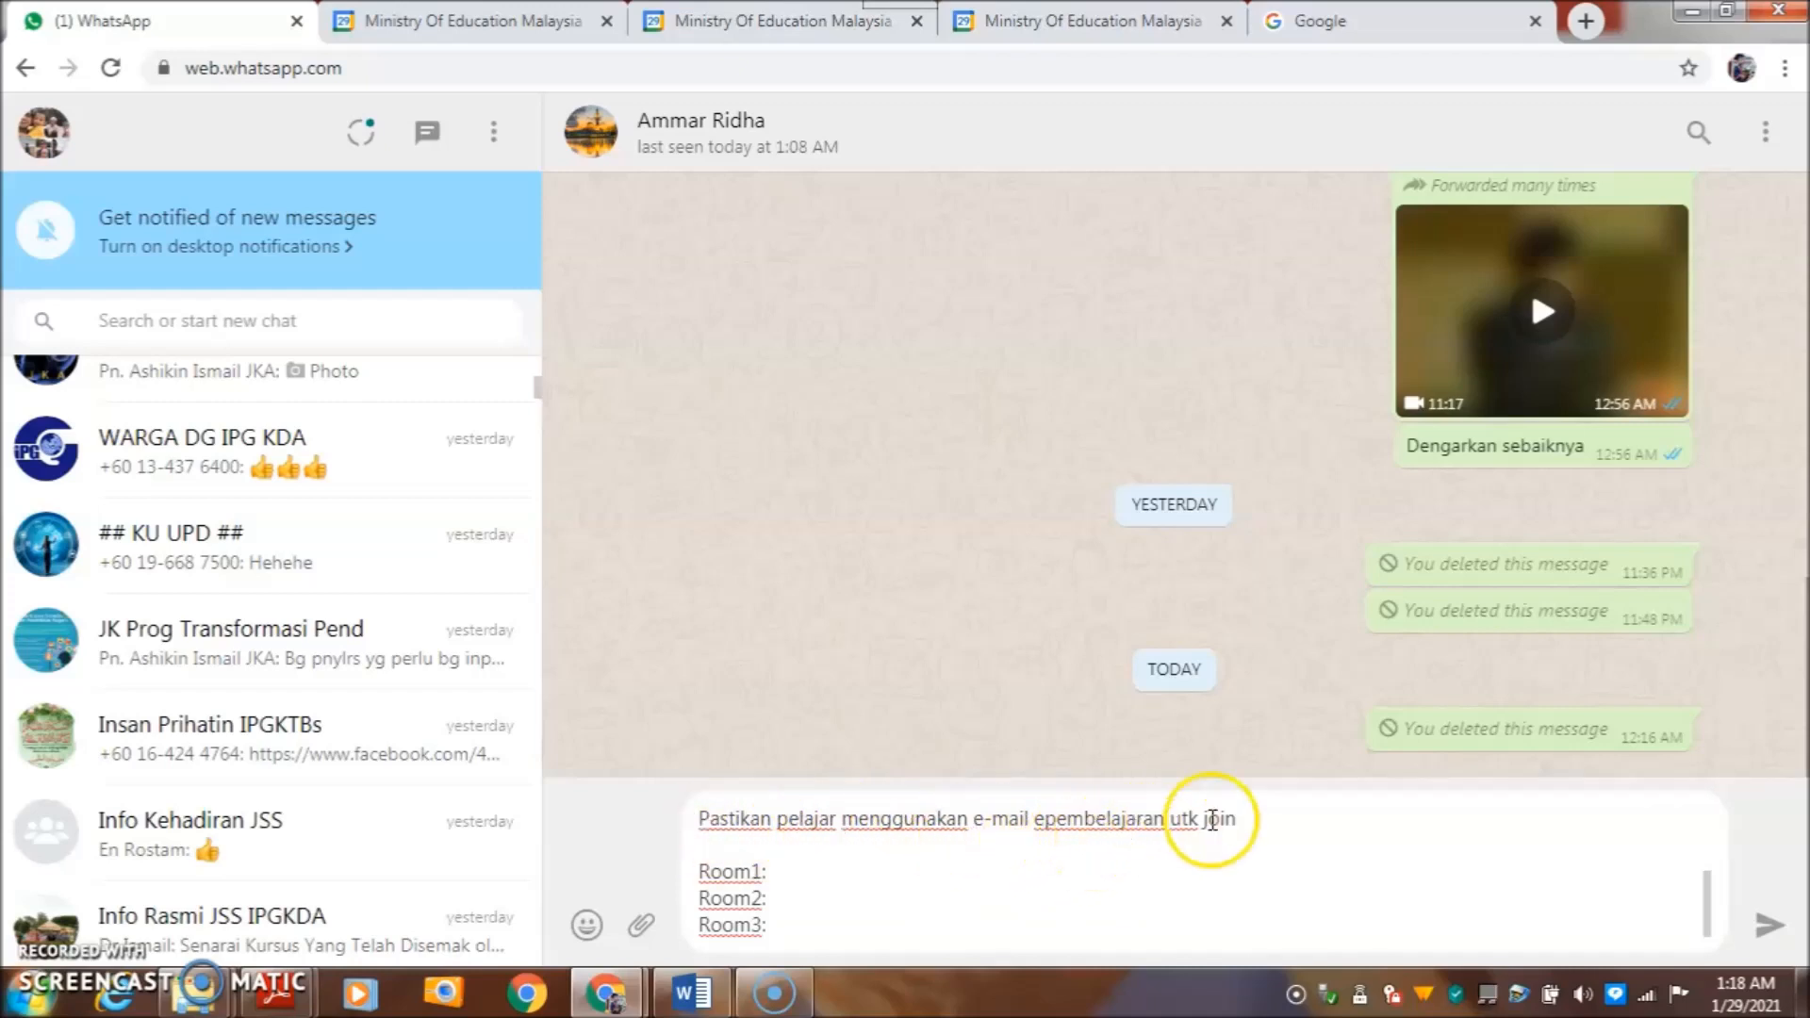
right_click(779, 871)
left_click(846, 667)
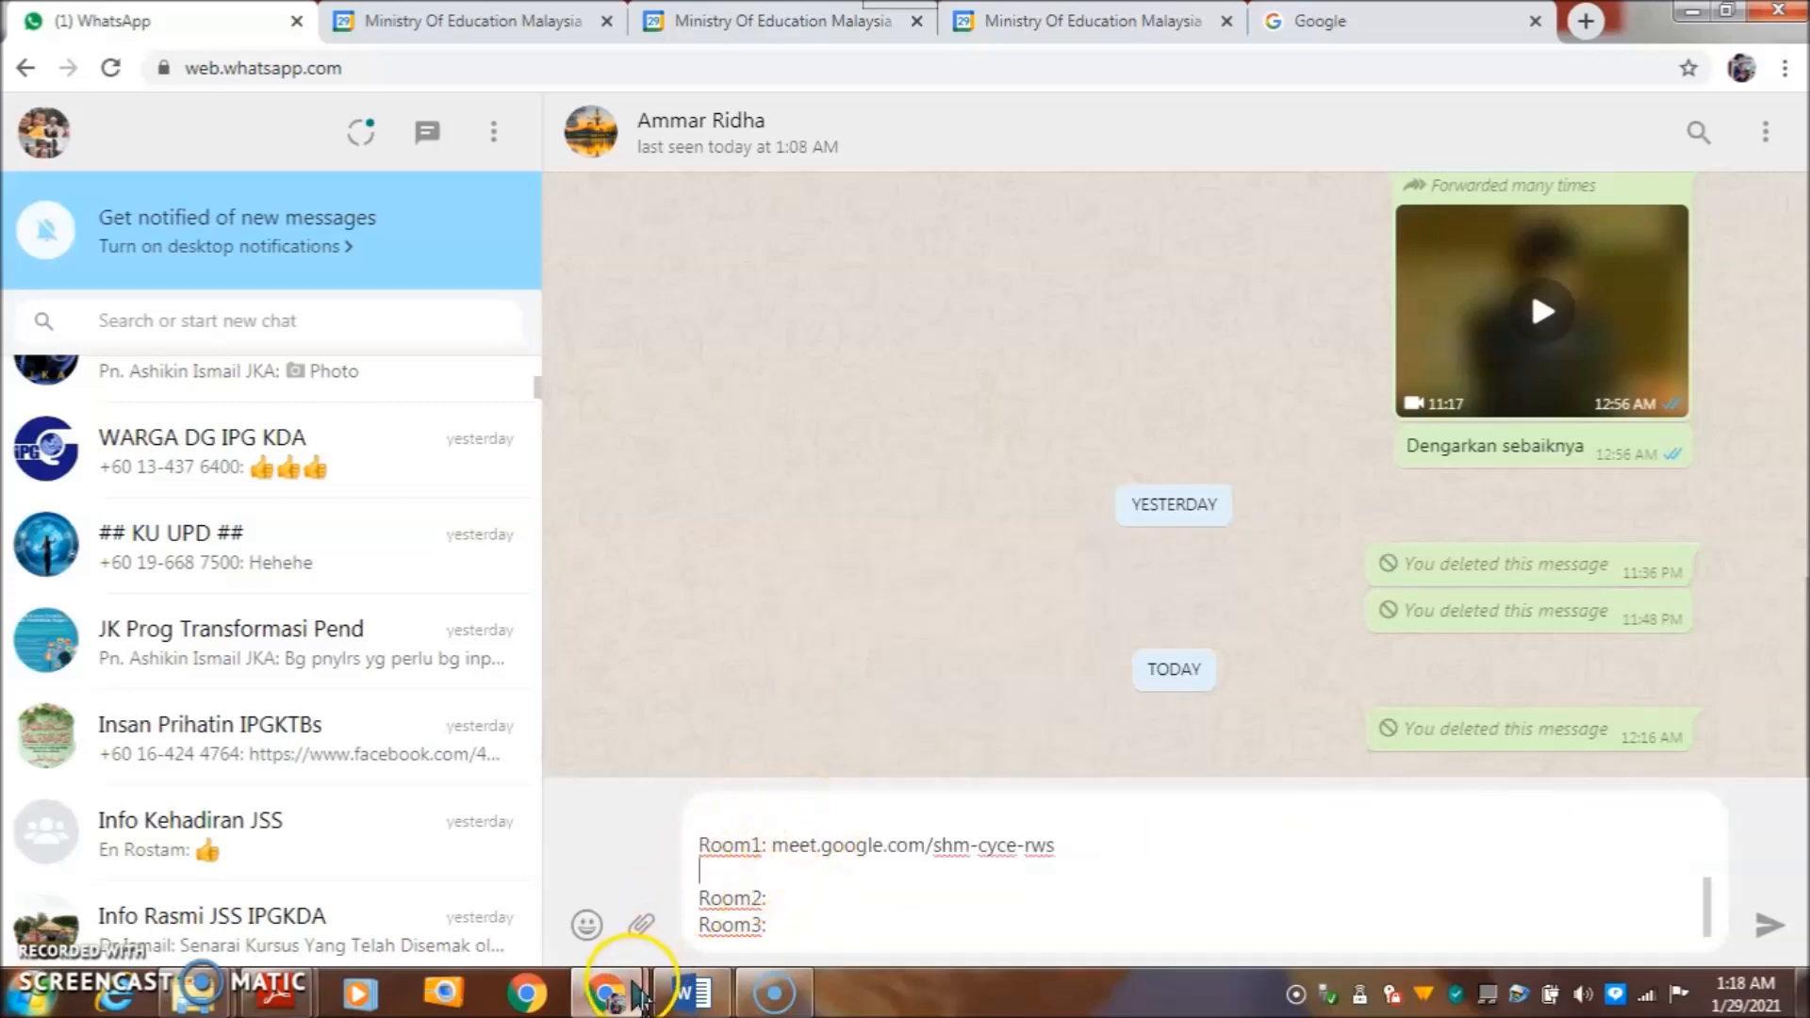
mouse_move(625, 999)
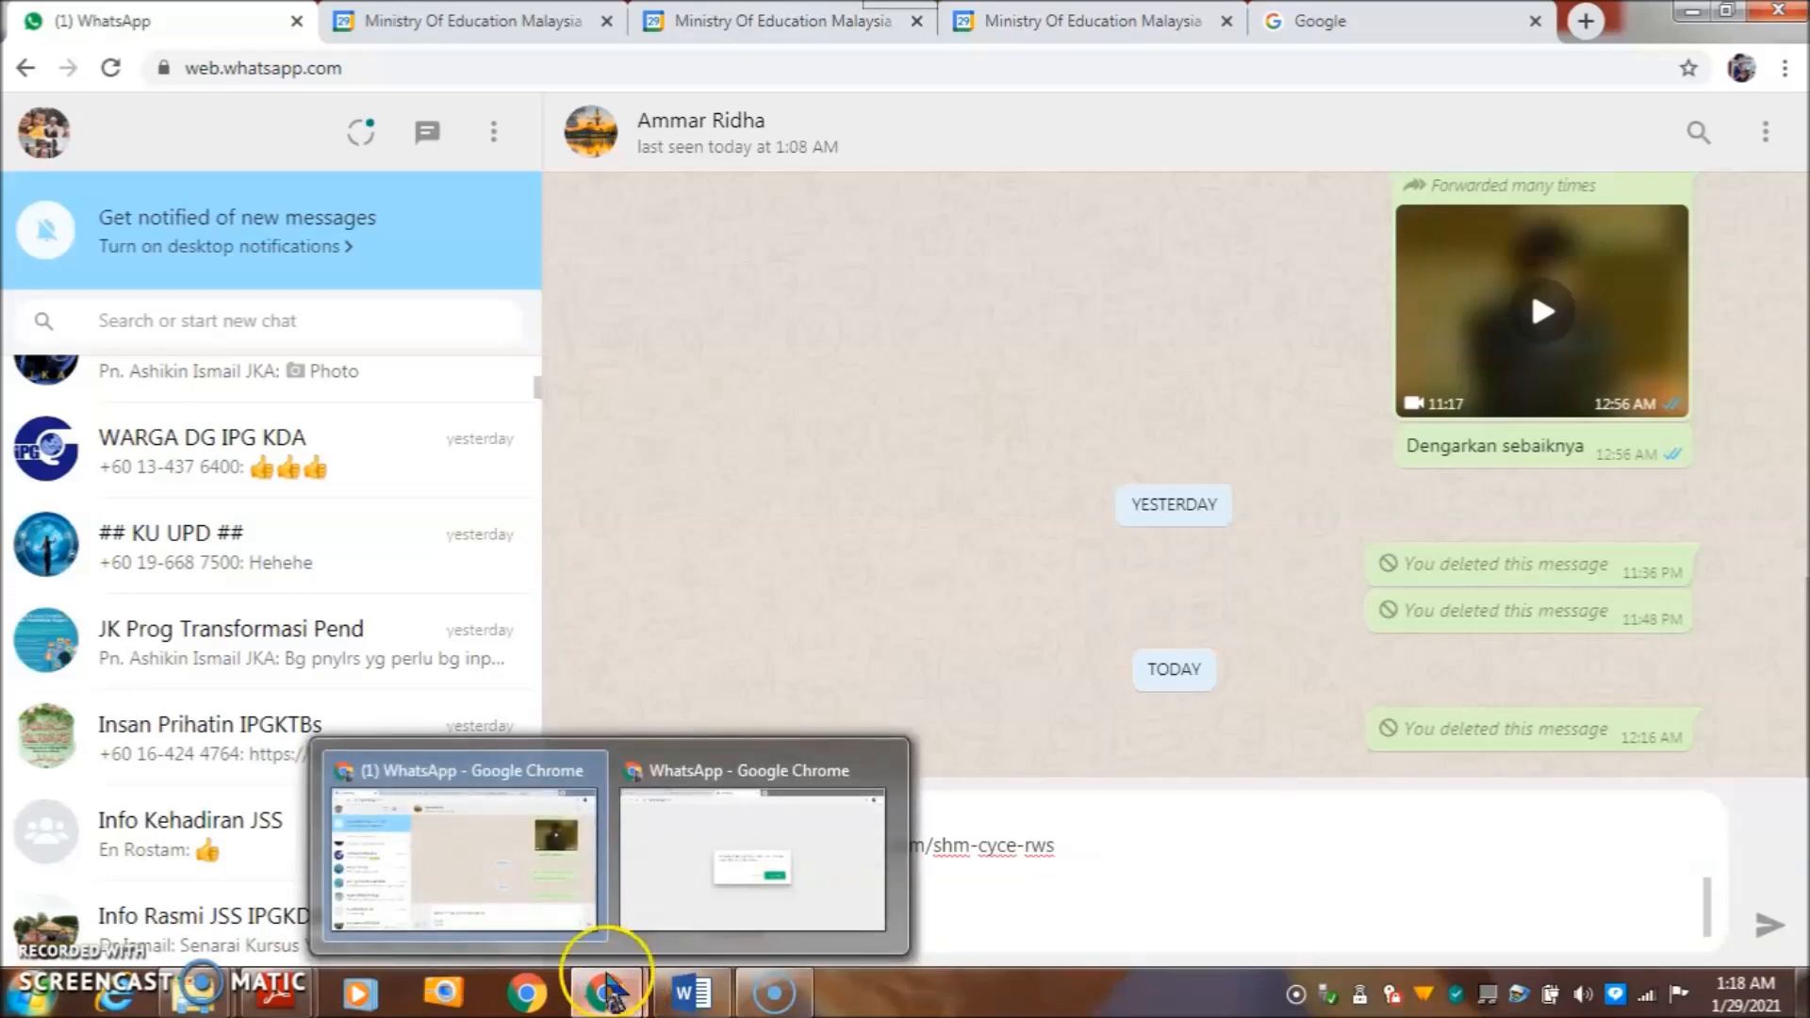
left_click(514, 810)
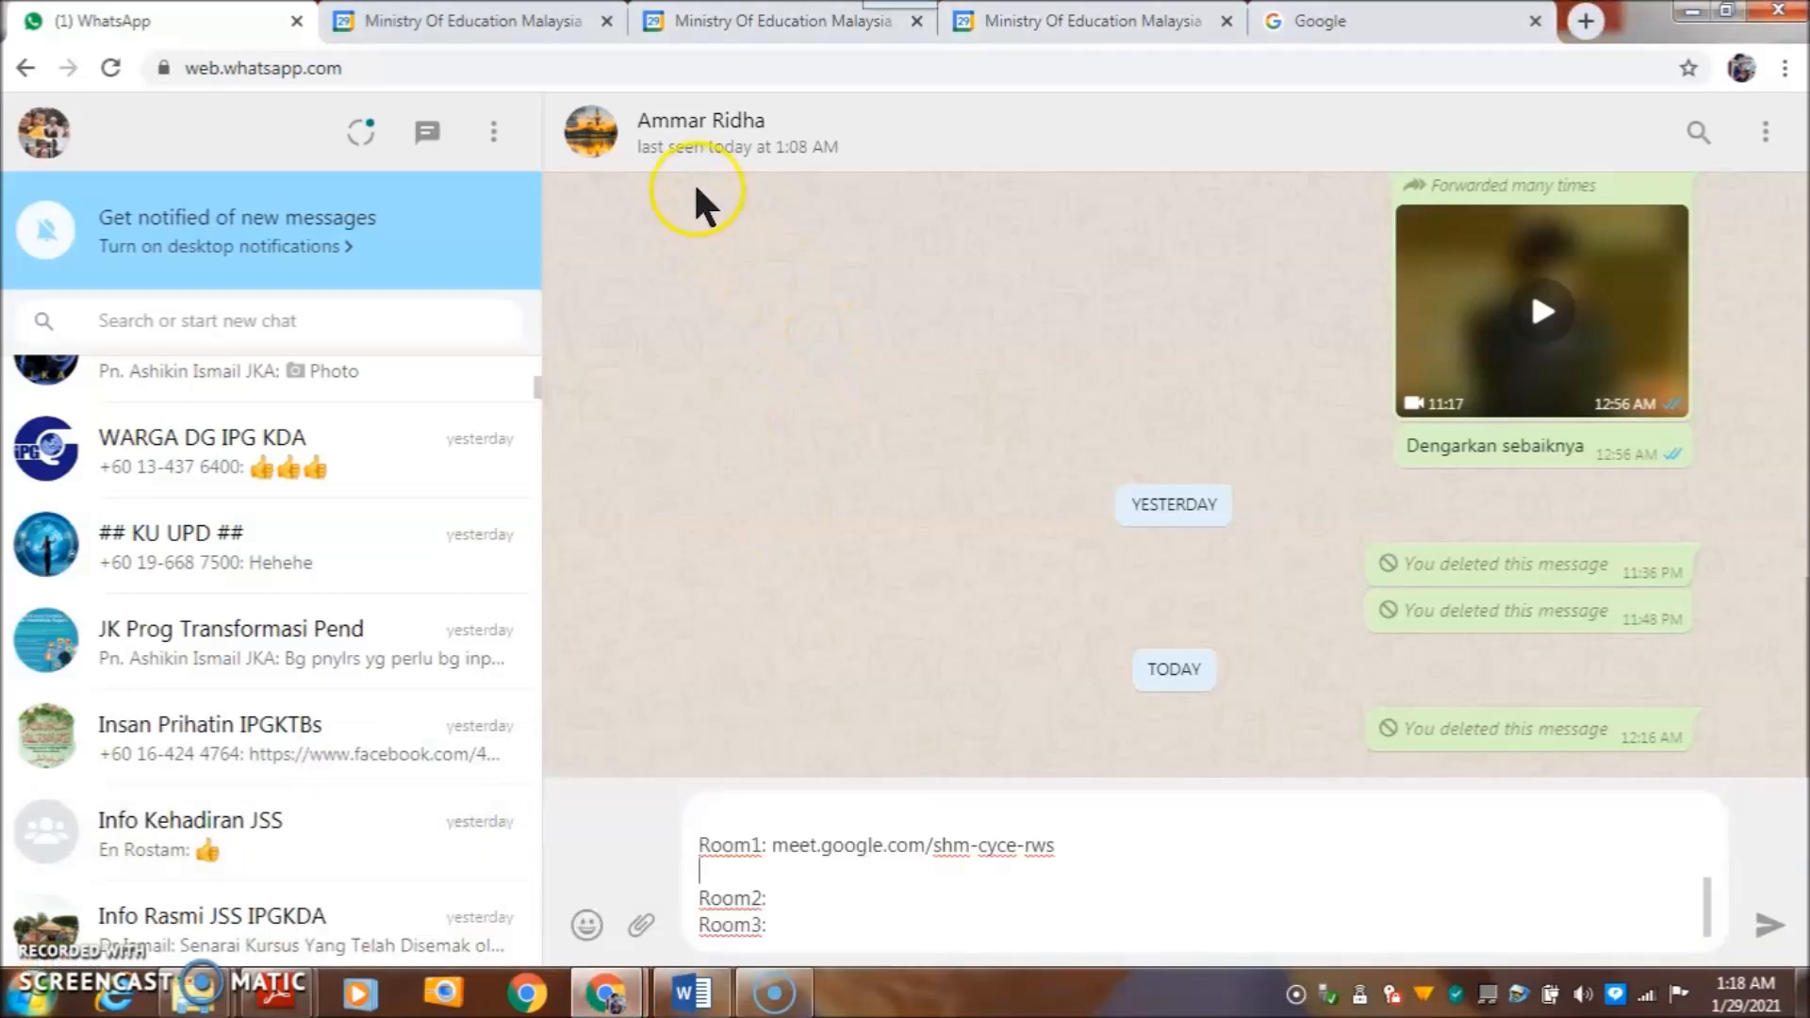
left_click(769, 17)
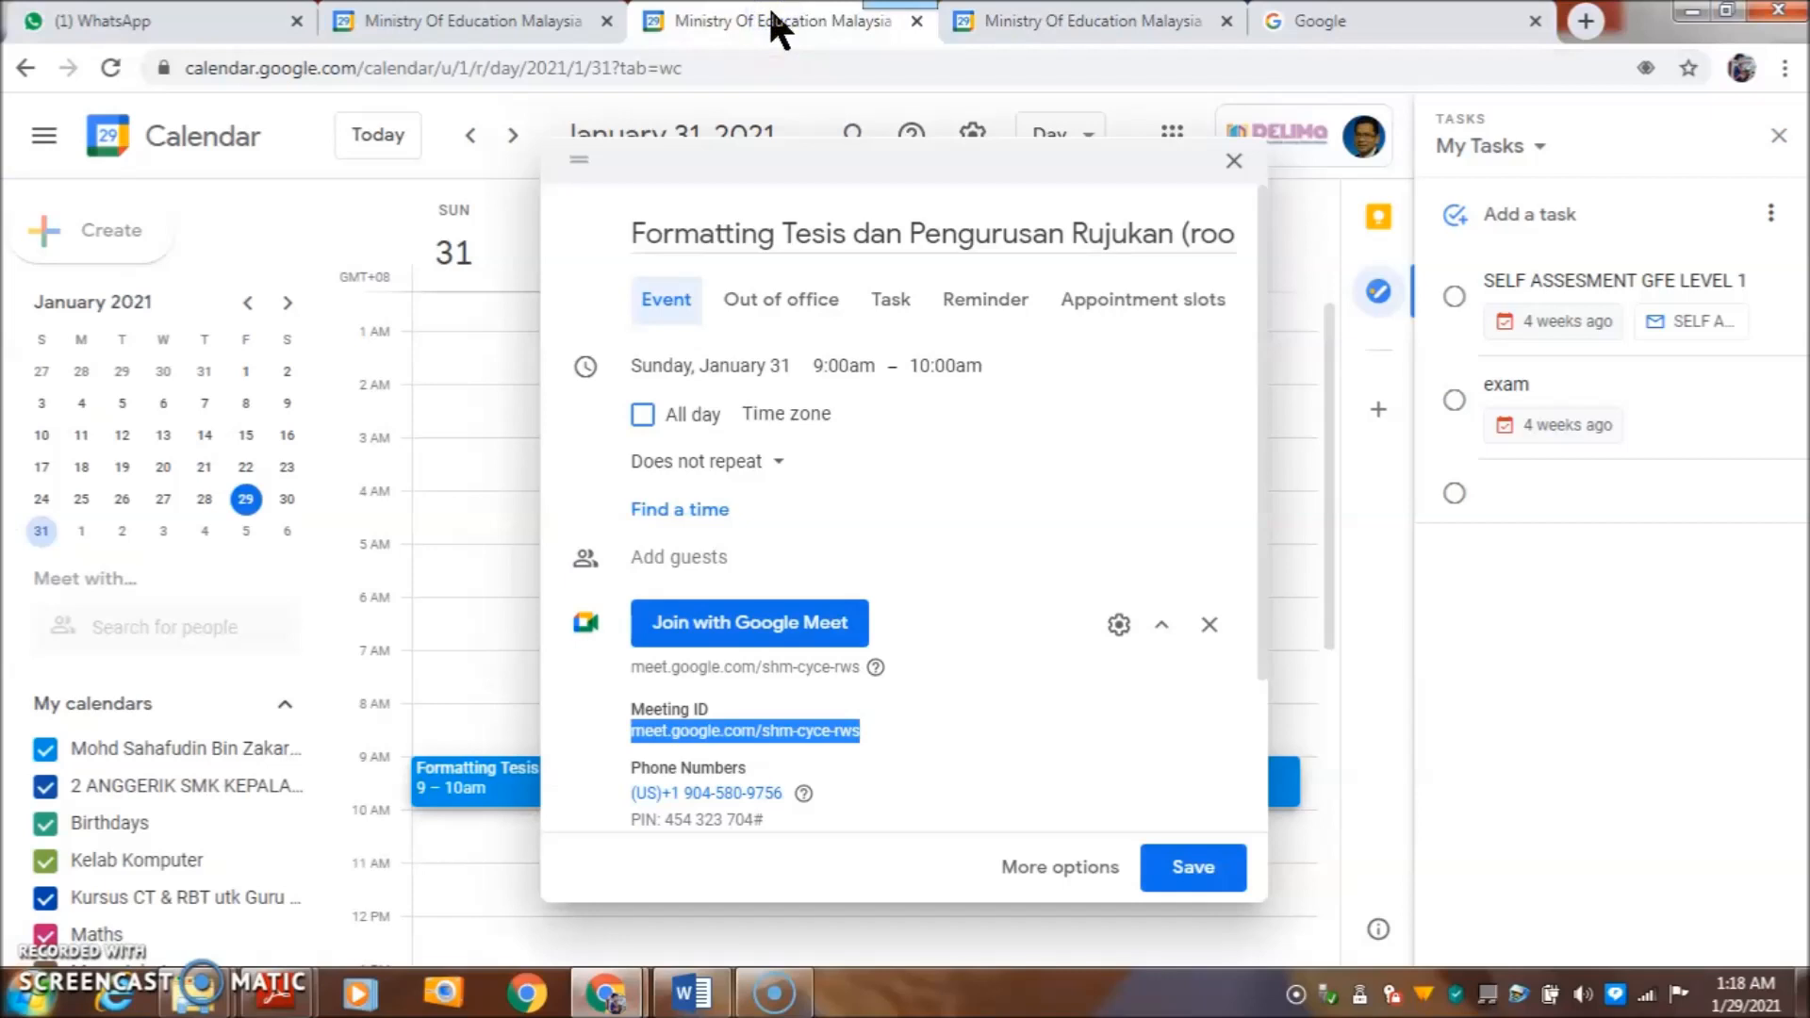
- Save the room1 event, dismiss the notification prompt, and start a new event
left_click(1192, 867)
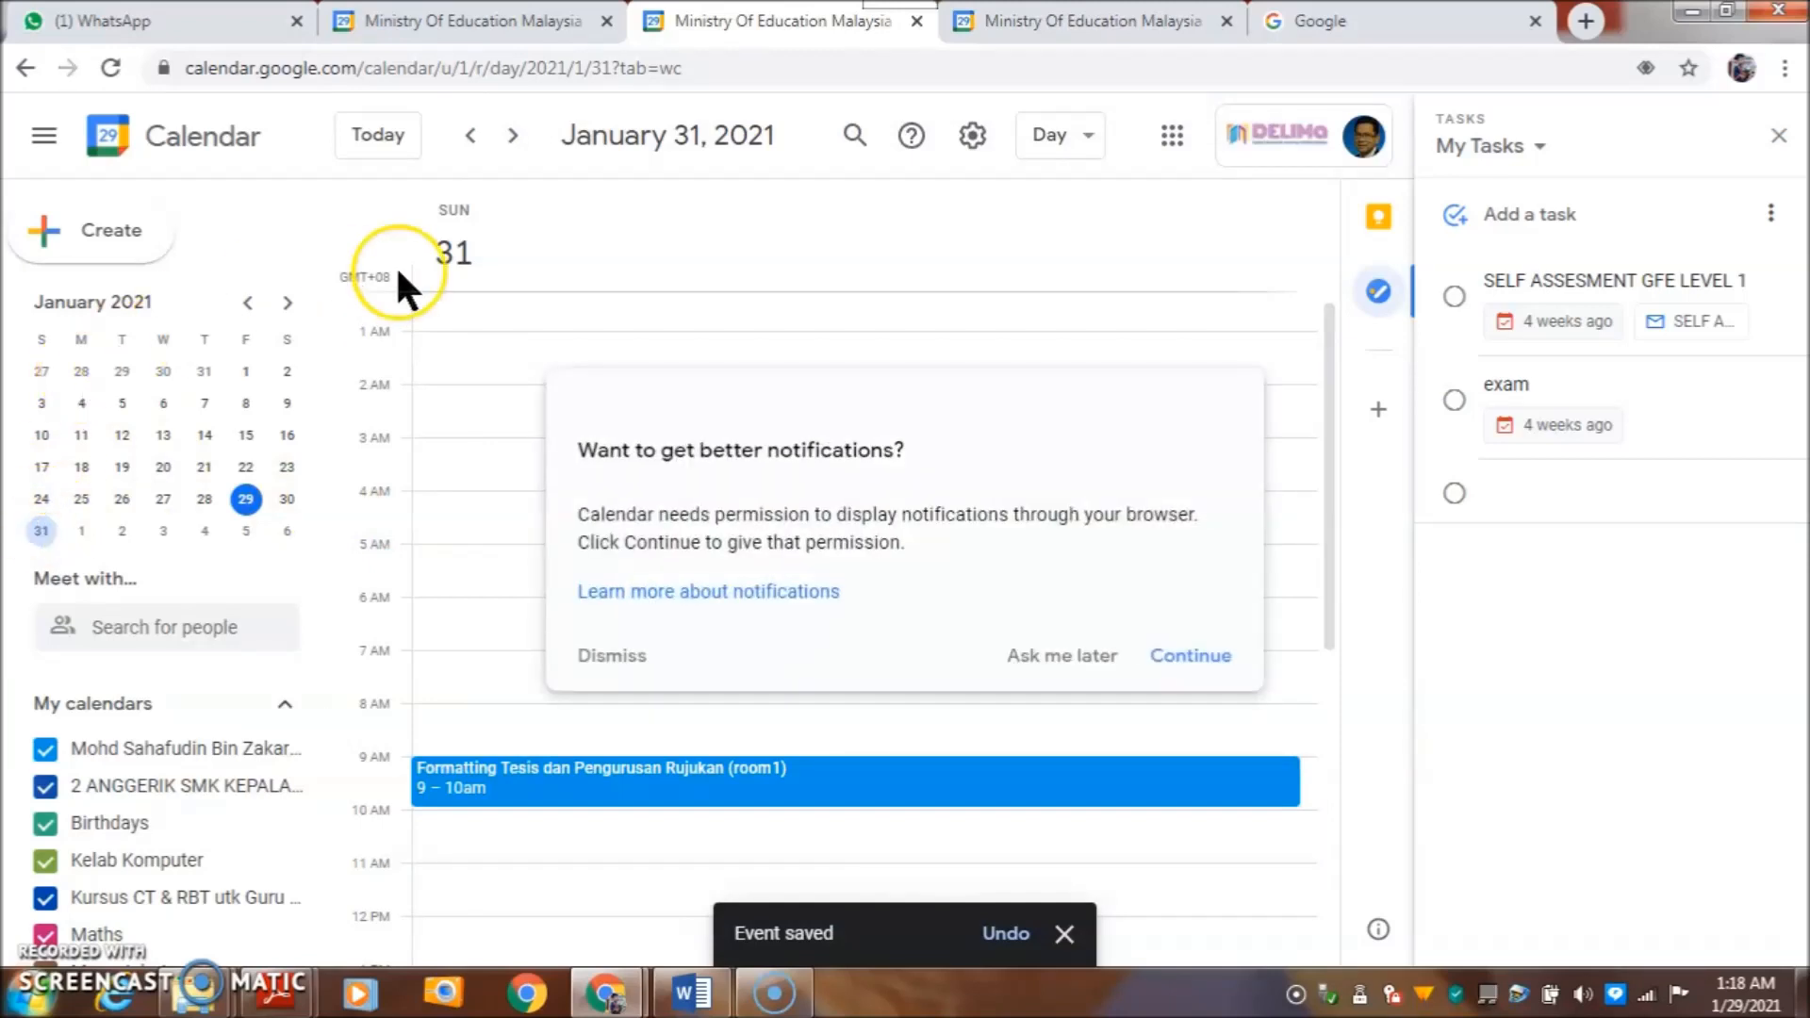
left_click(81, 239)
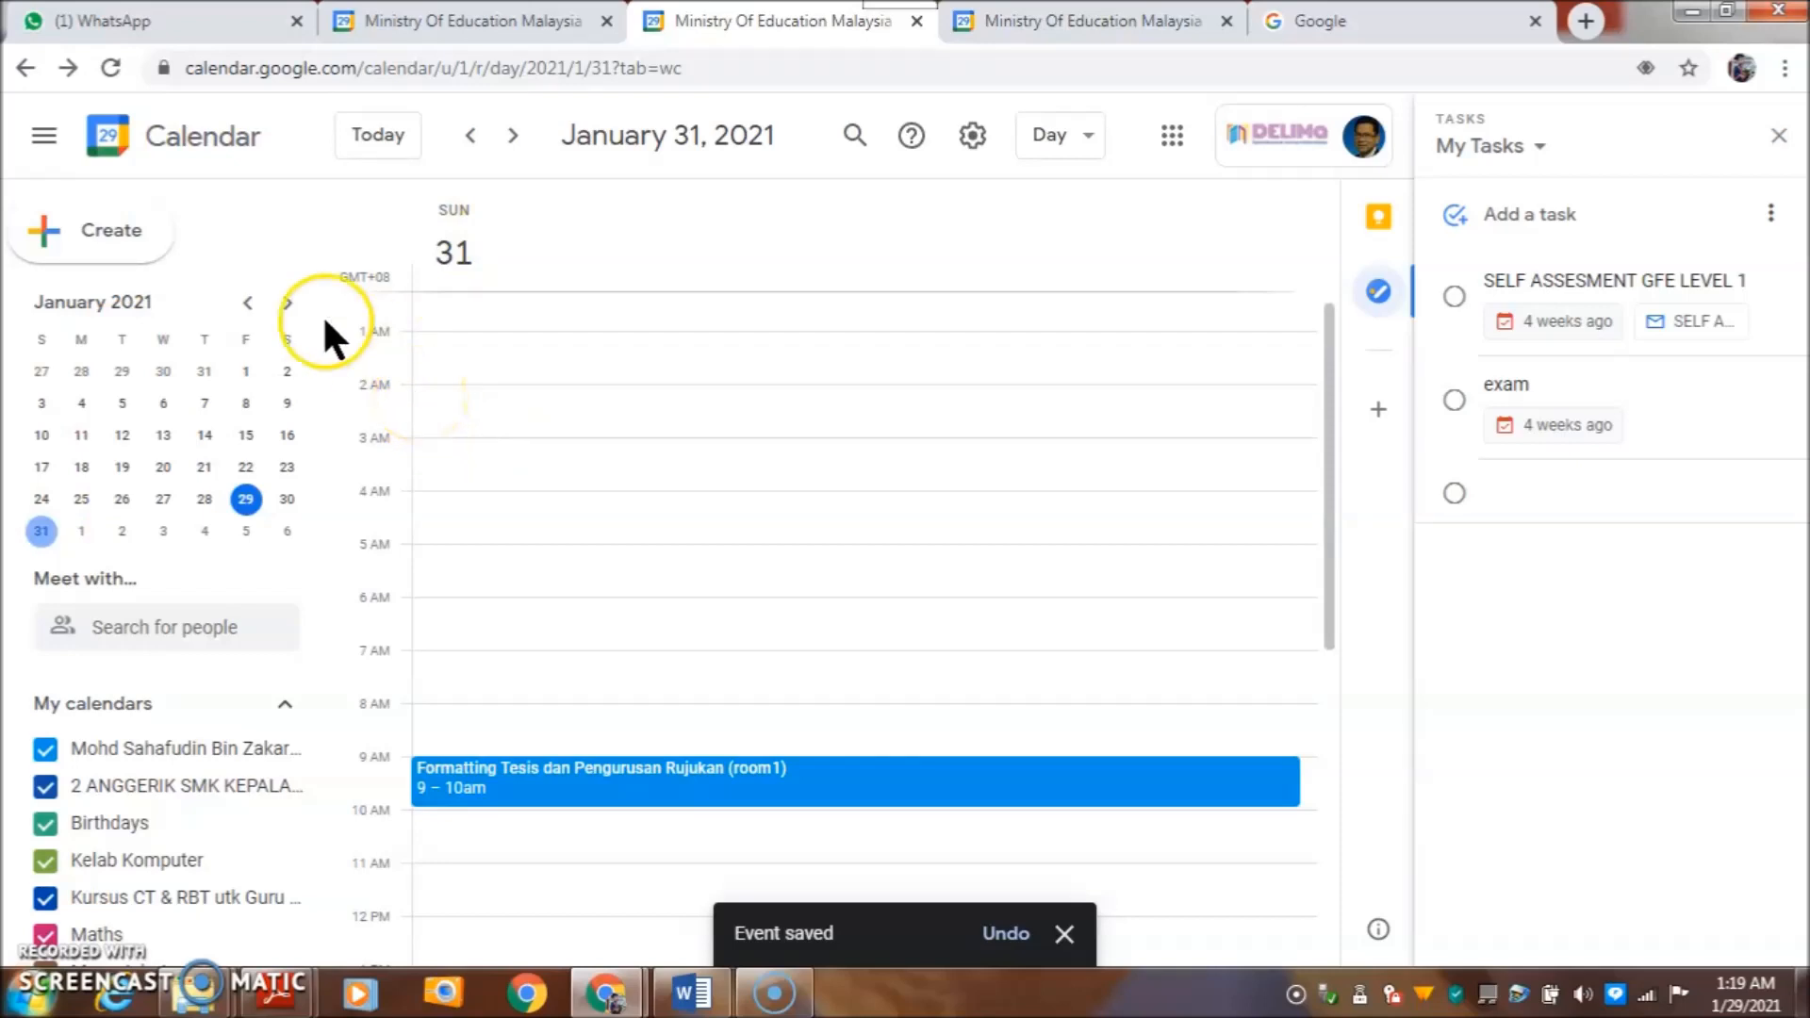
left_click(123, 231)
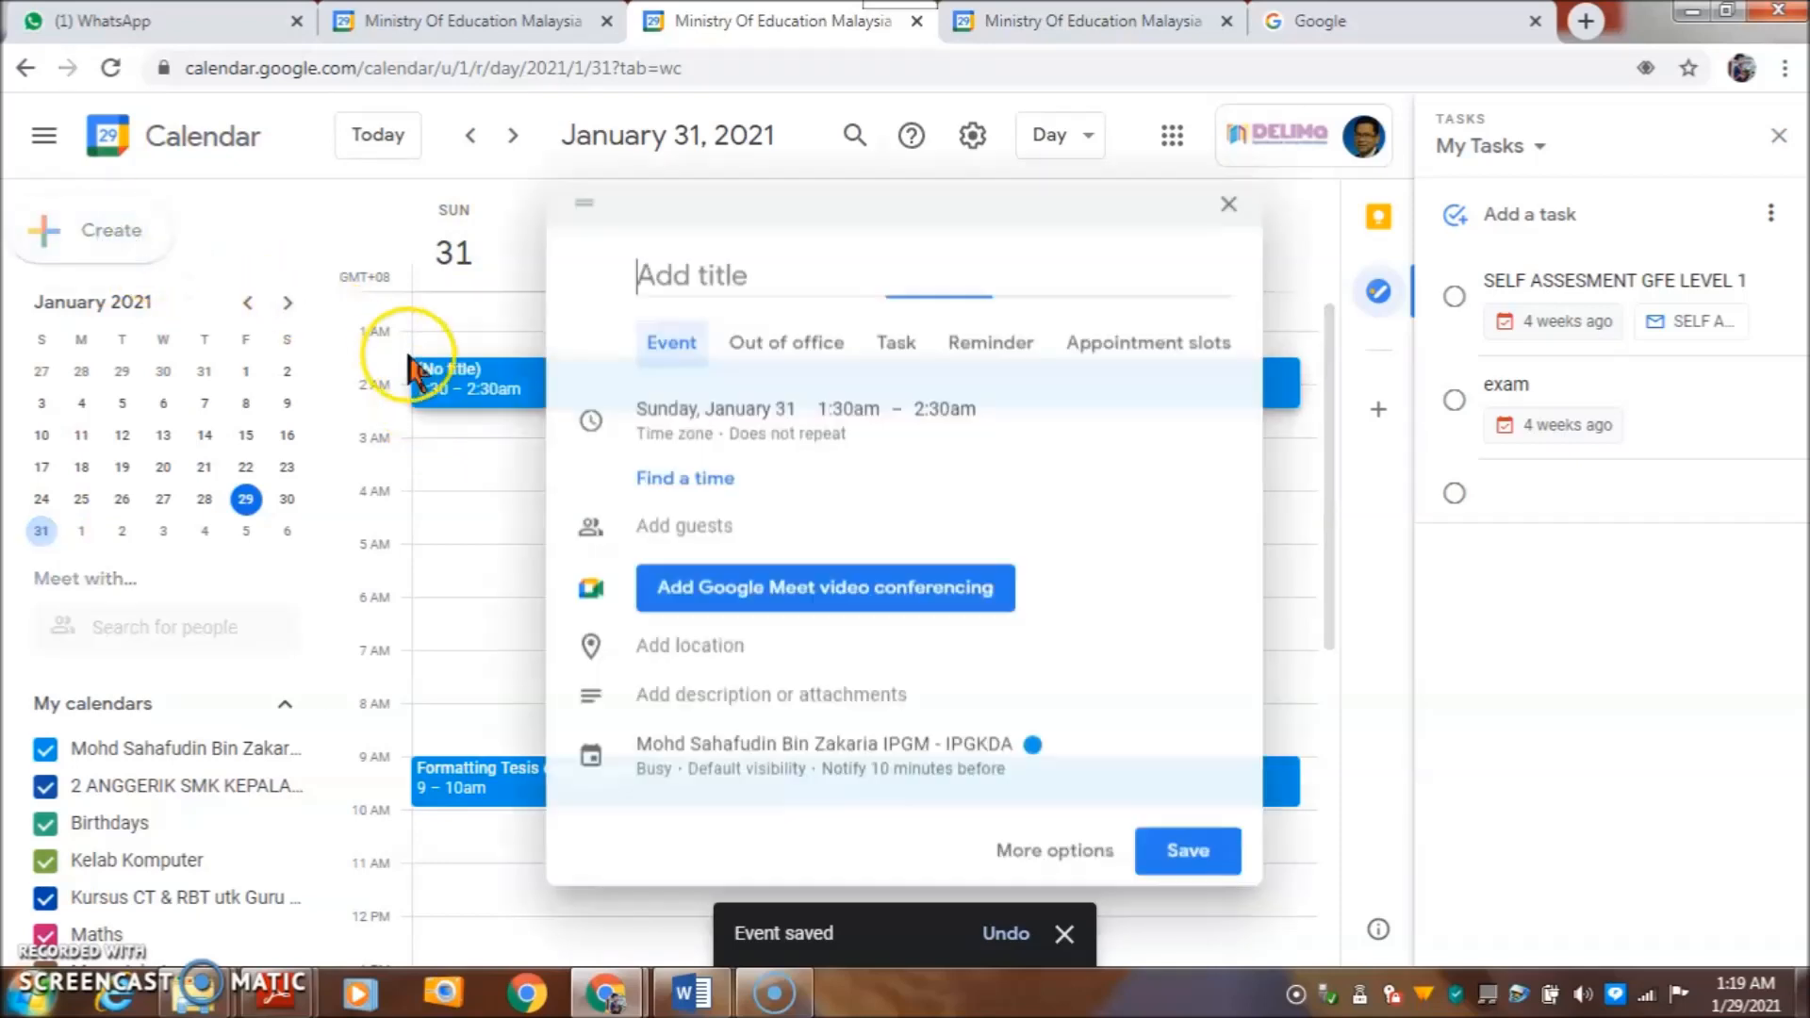
left_click(708, 278)
- Title the new event 'Formatting Tesis dan Pengurusan Rujukan (room2)' using the title copied from Word
left_click(691, 993)
right_click(641, 407)
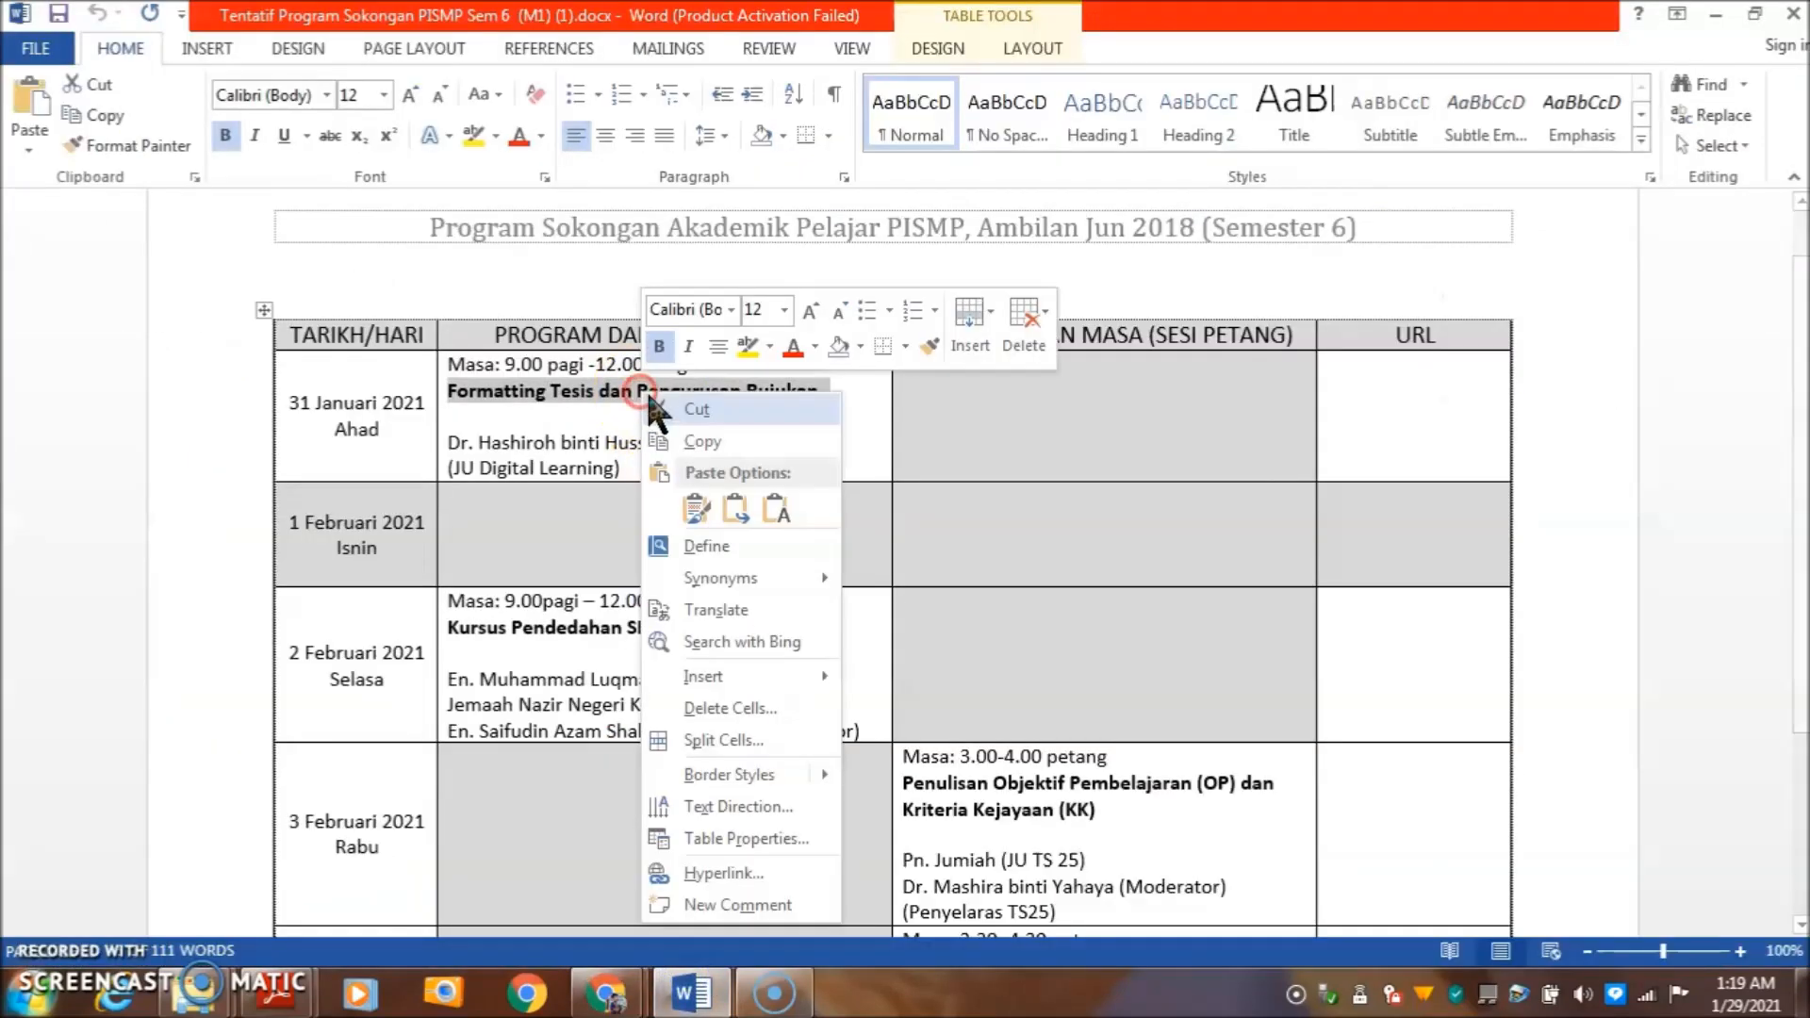
left_click(670, 436)
left_click(603, 994)
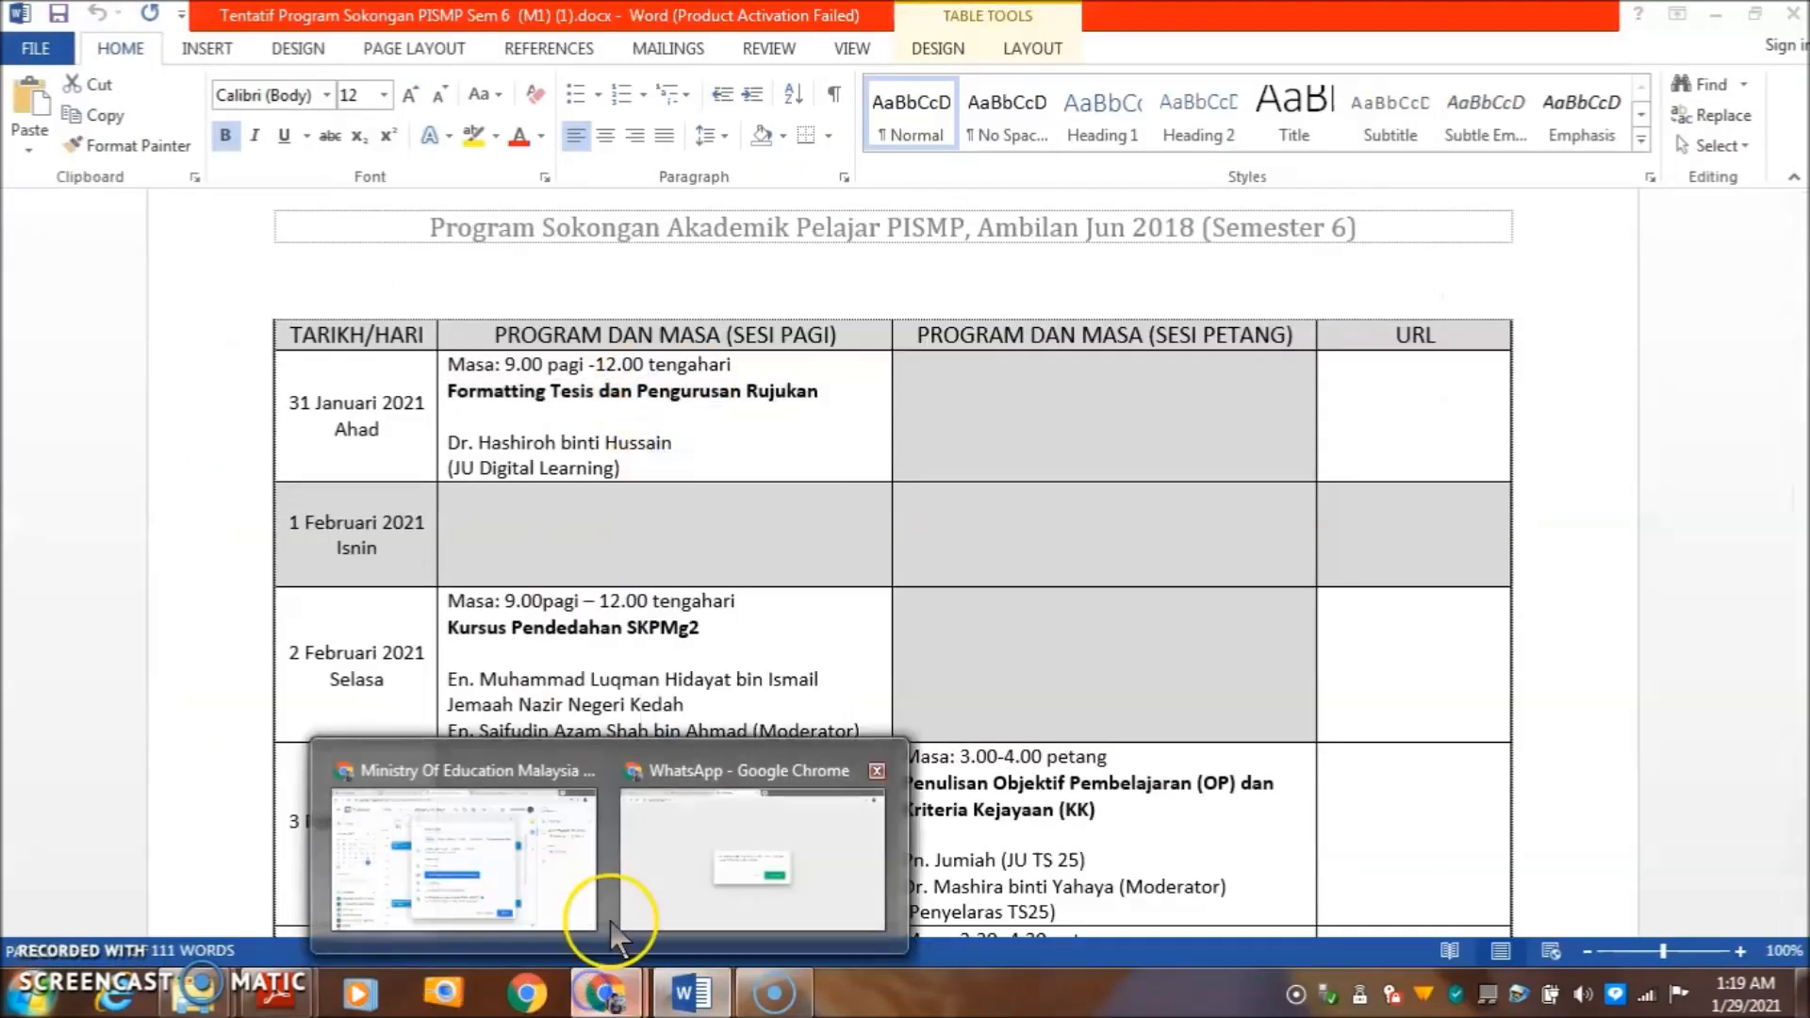
left_click(589, 830)
left_click(679, 271)
right_click(683, 271)
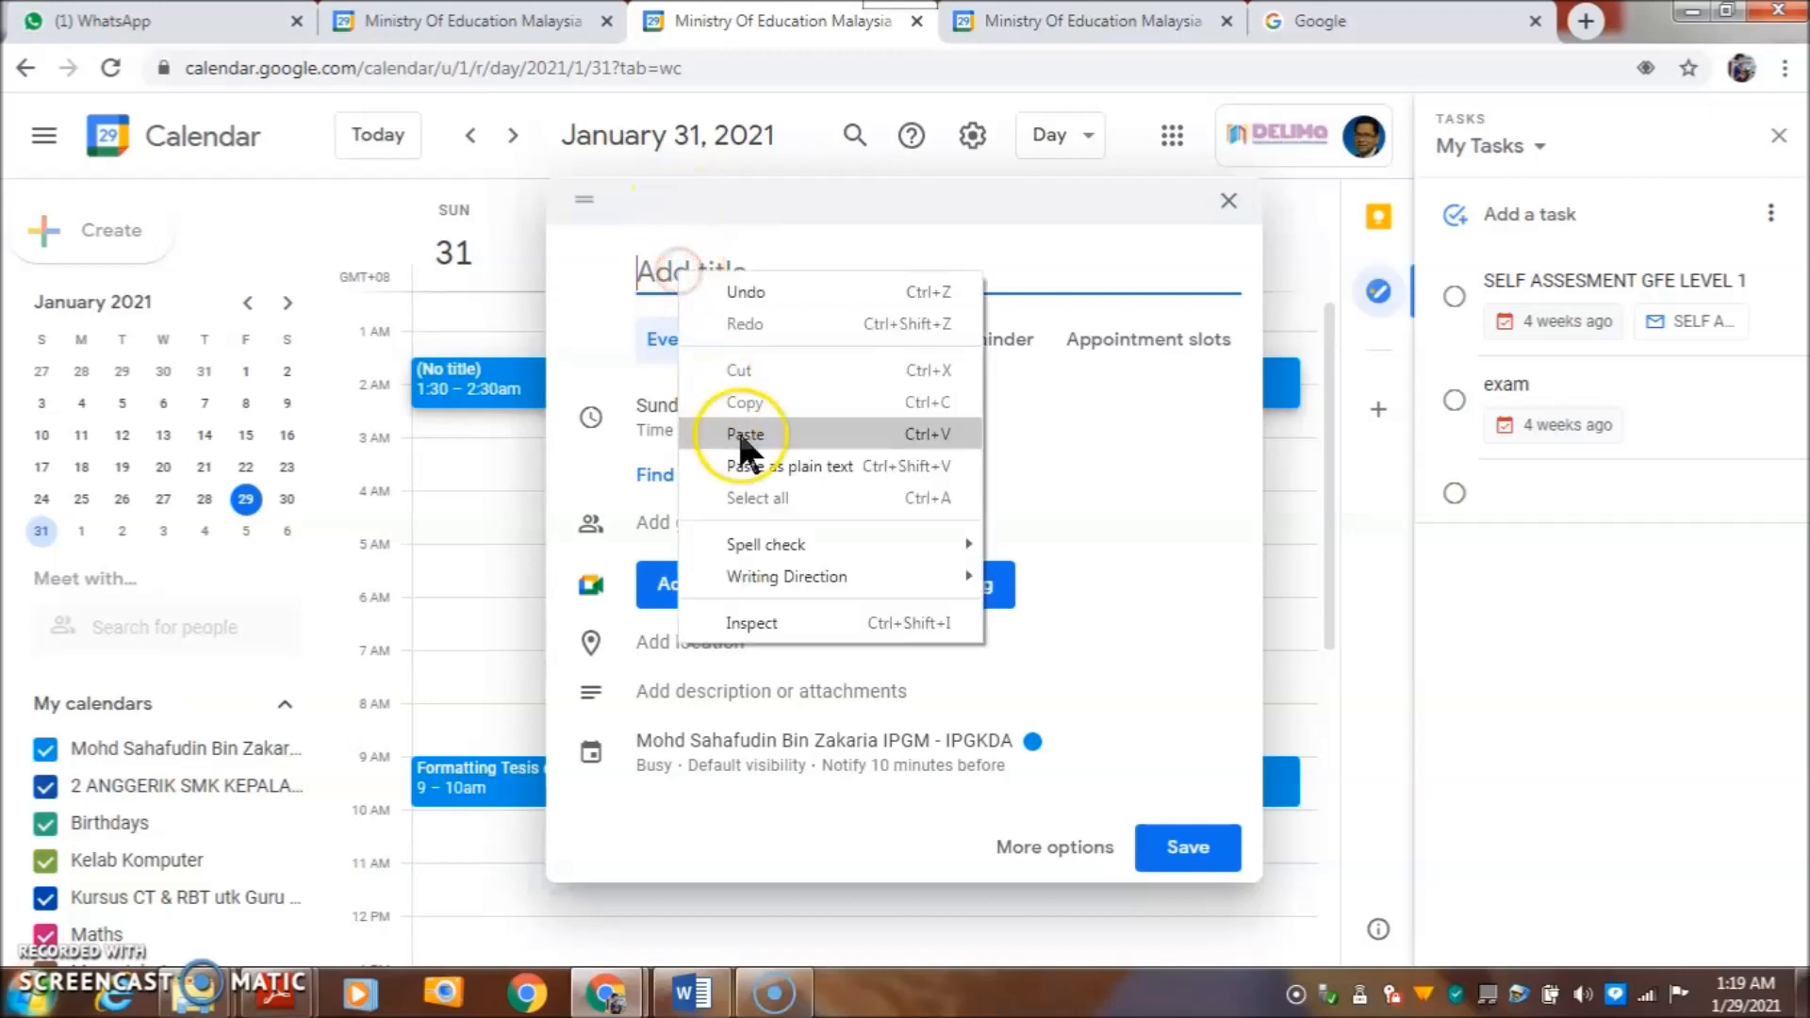
left_click(737, 428)
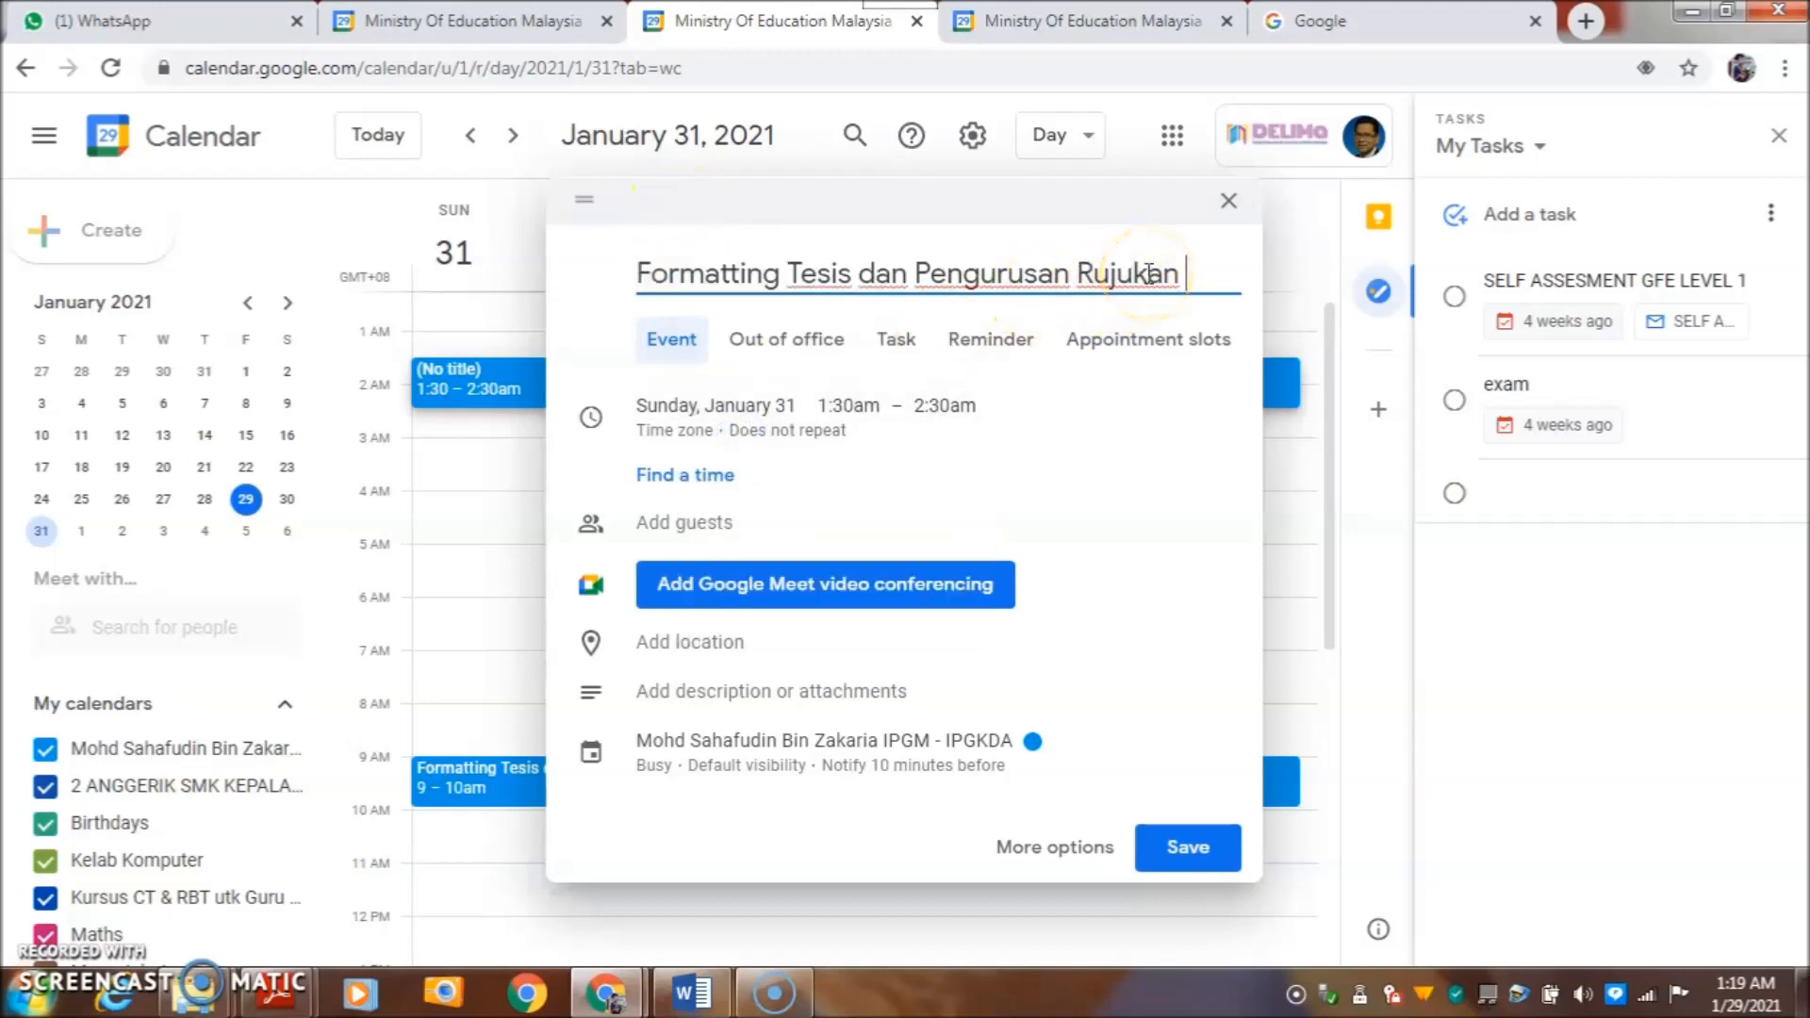
type("(room2)")
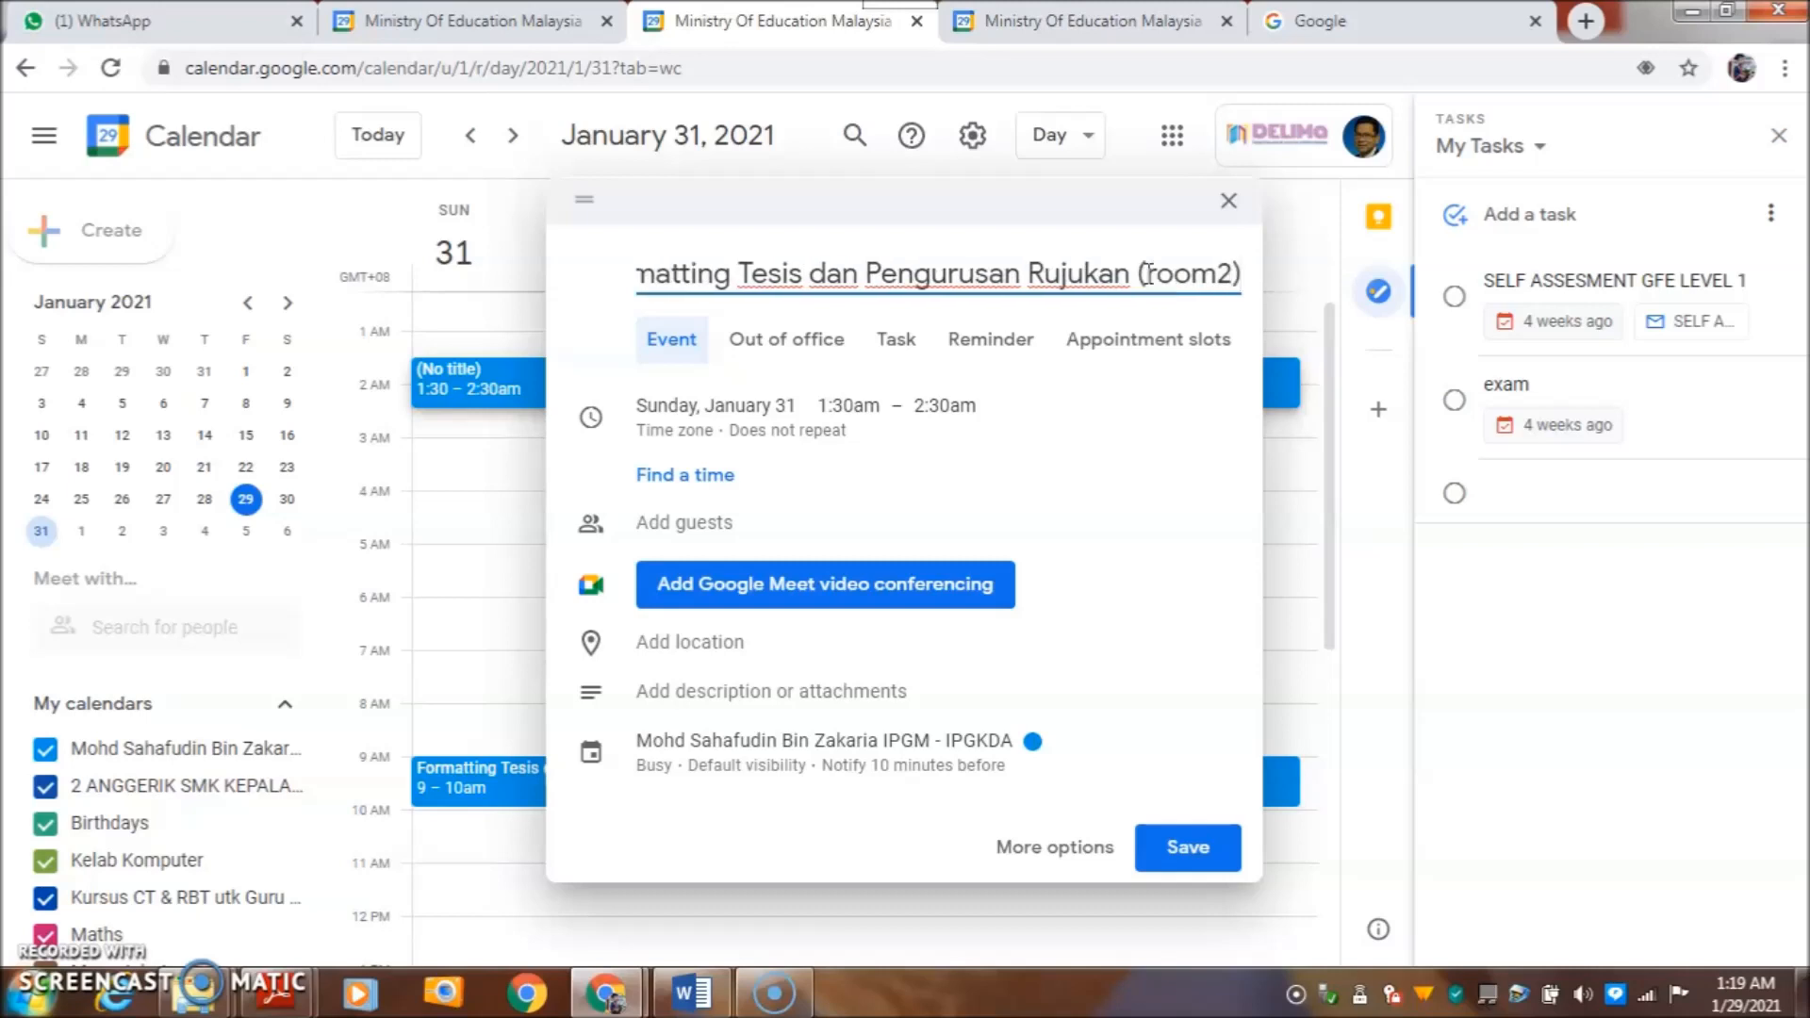
- Set the room2 event to start at 9:00am
left_click(851, 417)
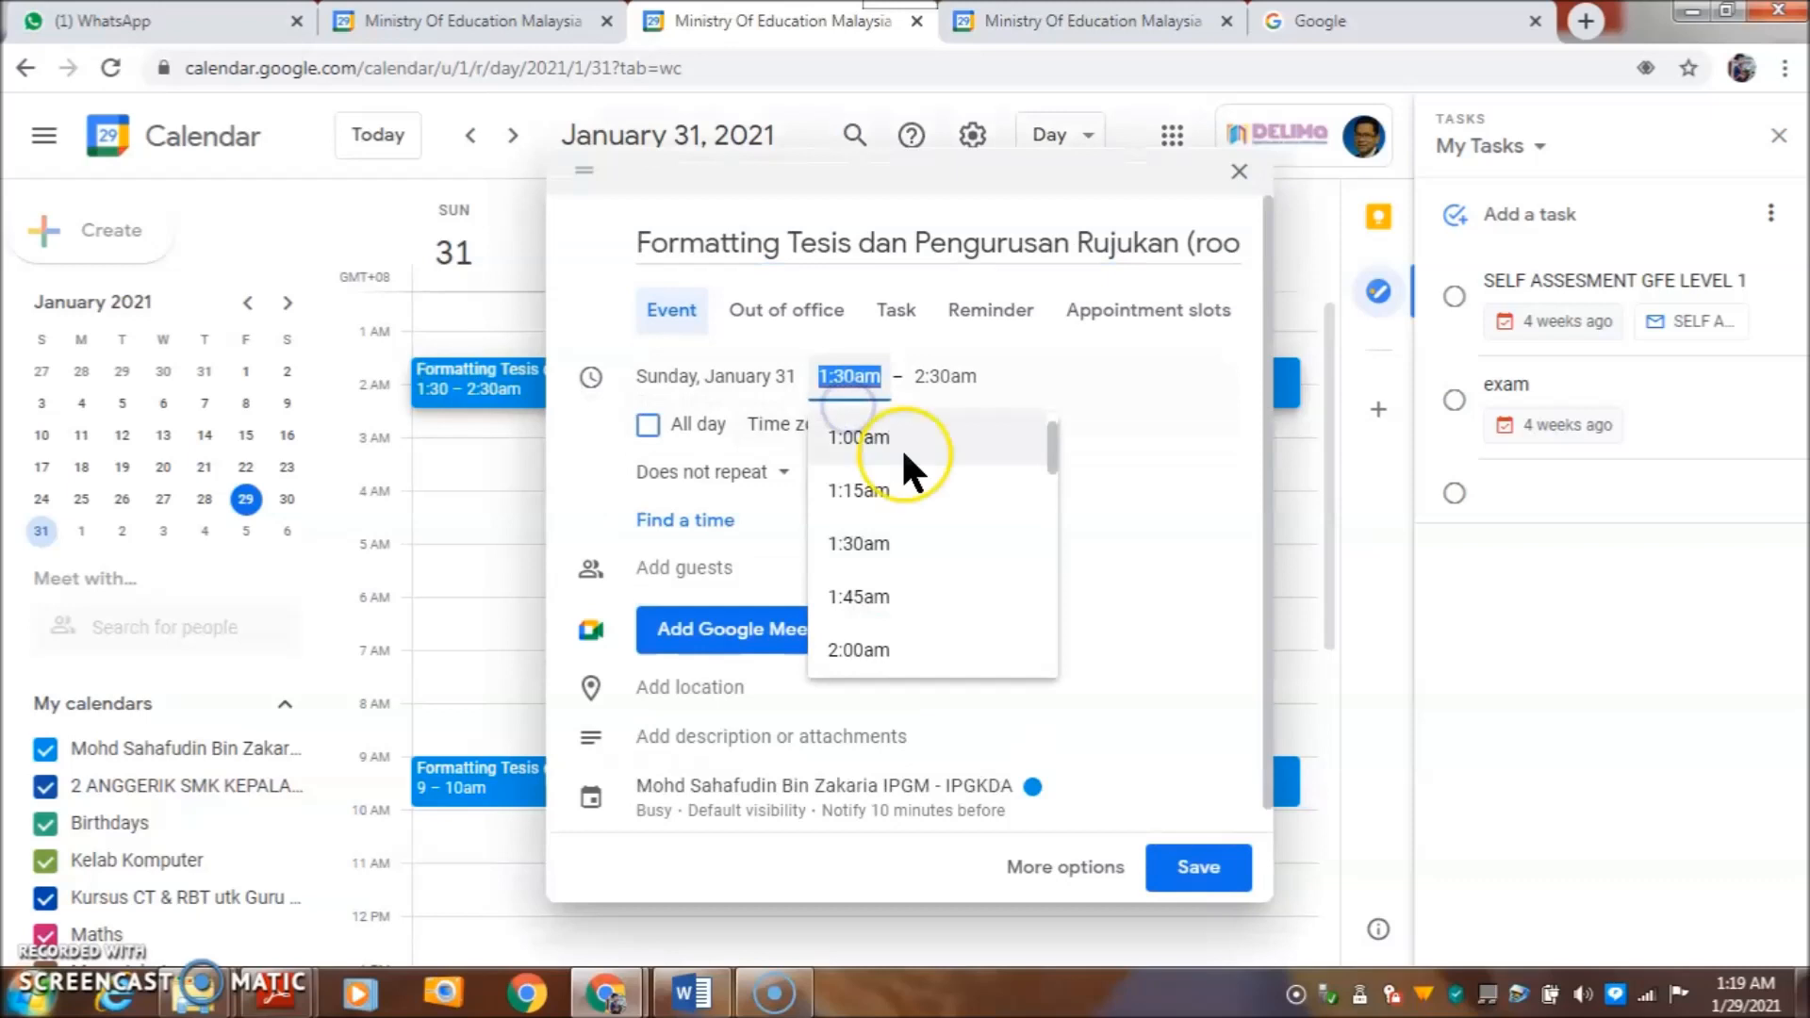
scroll(989, 494, "down", 8)
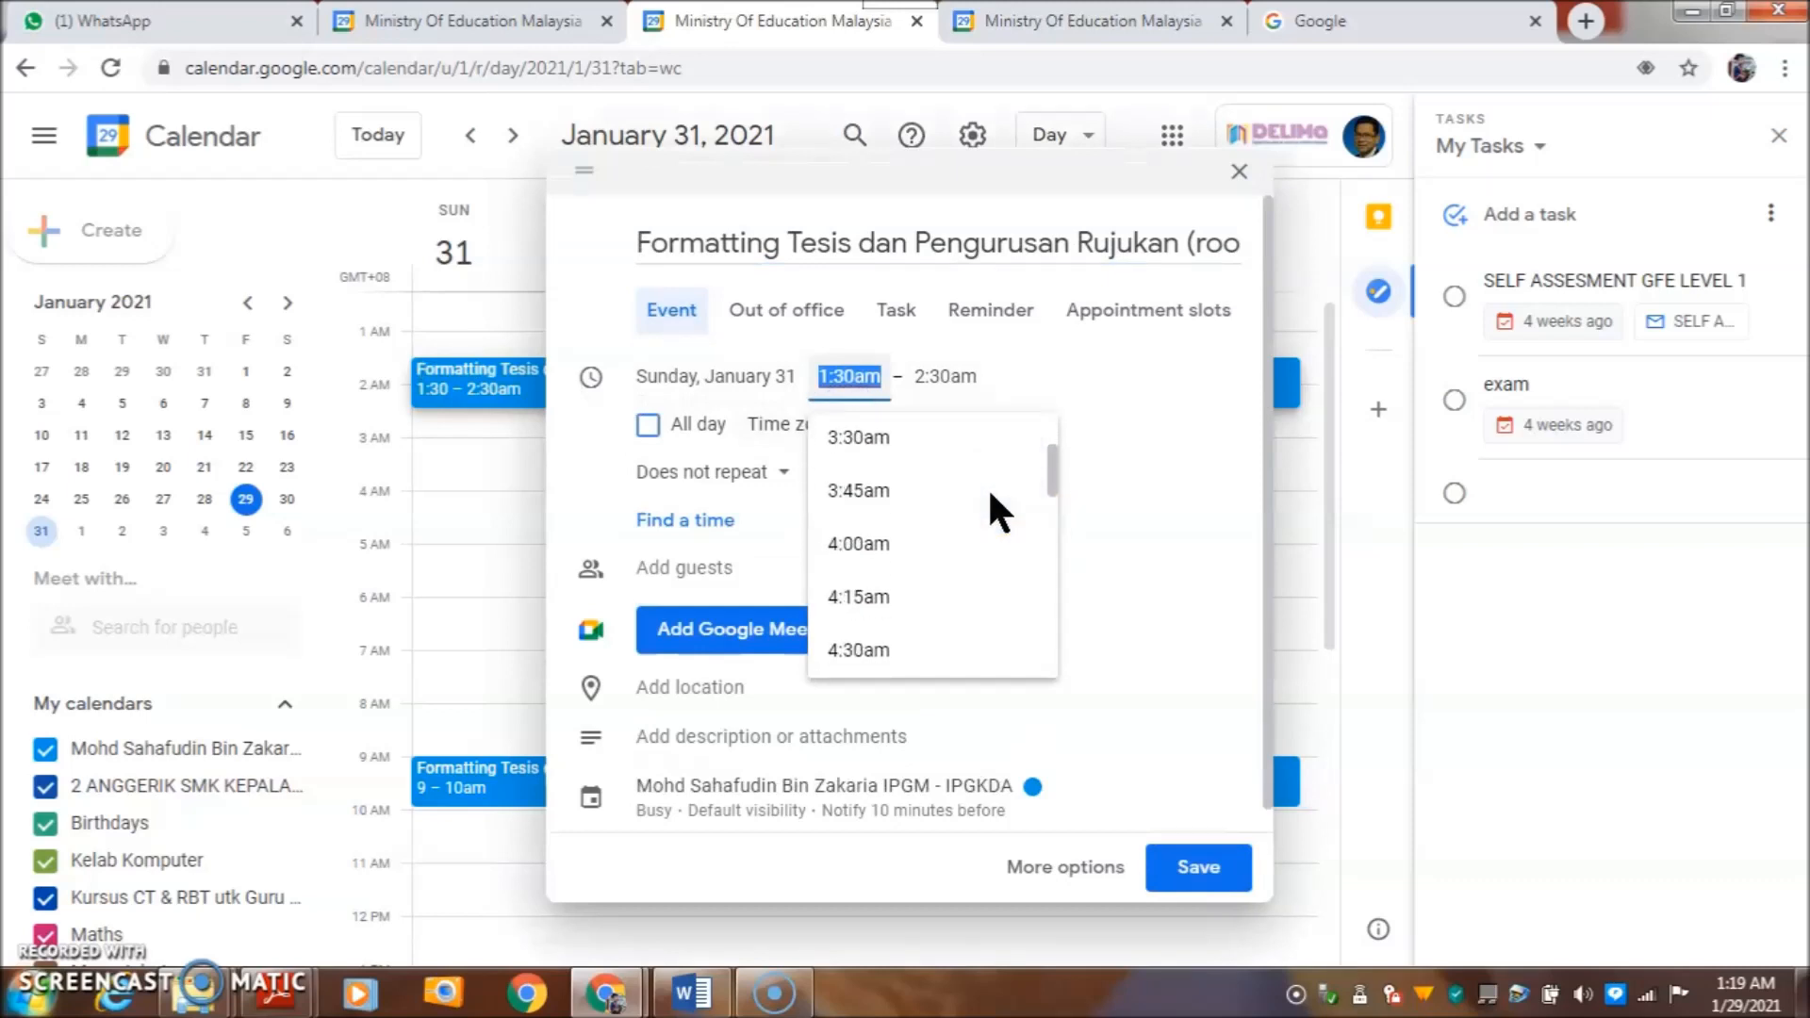
scroll(990, 495, "down", 9)
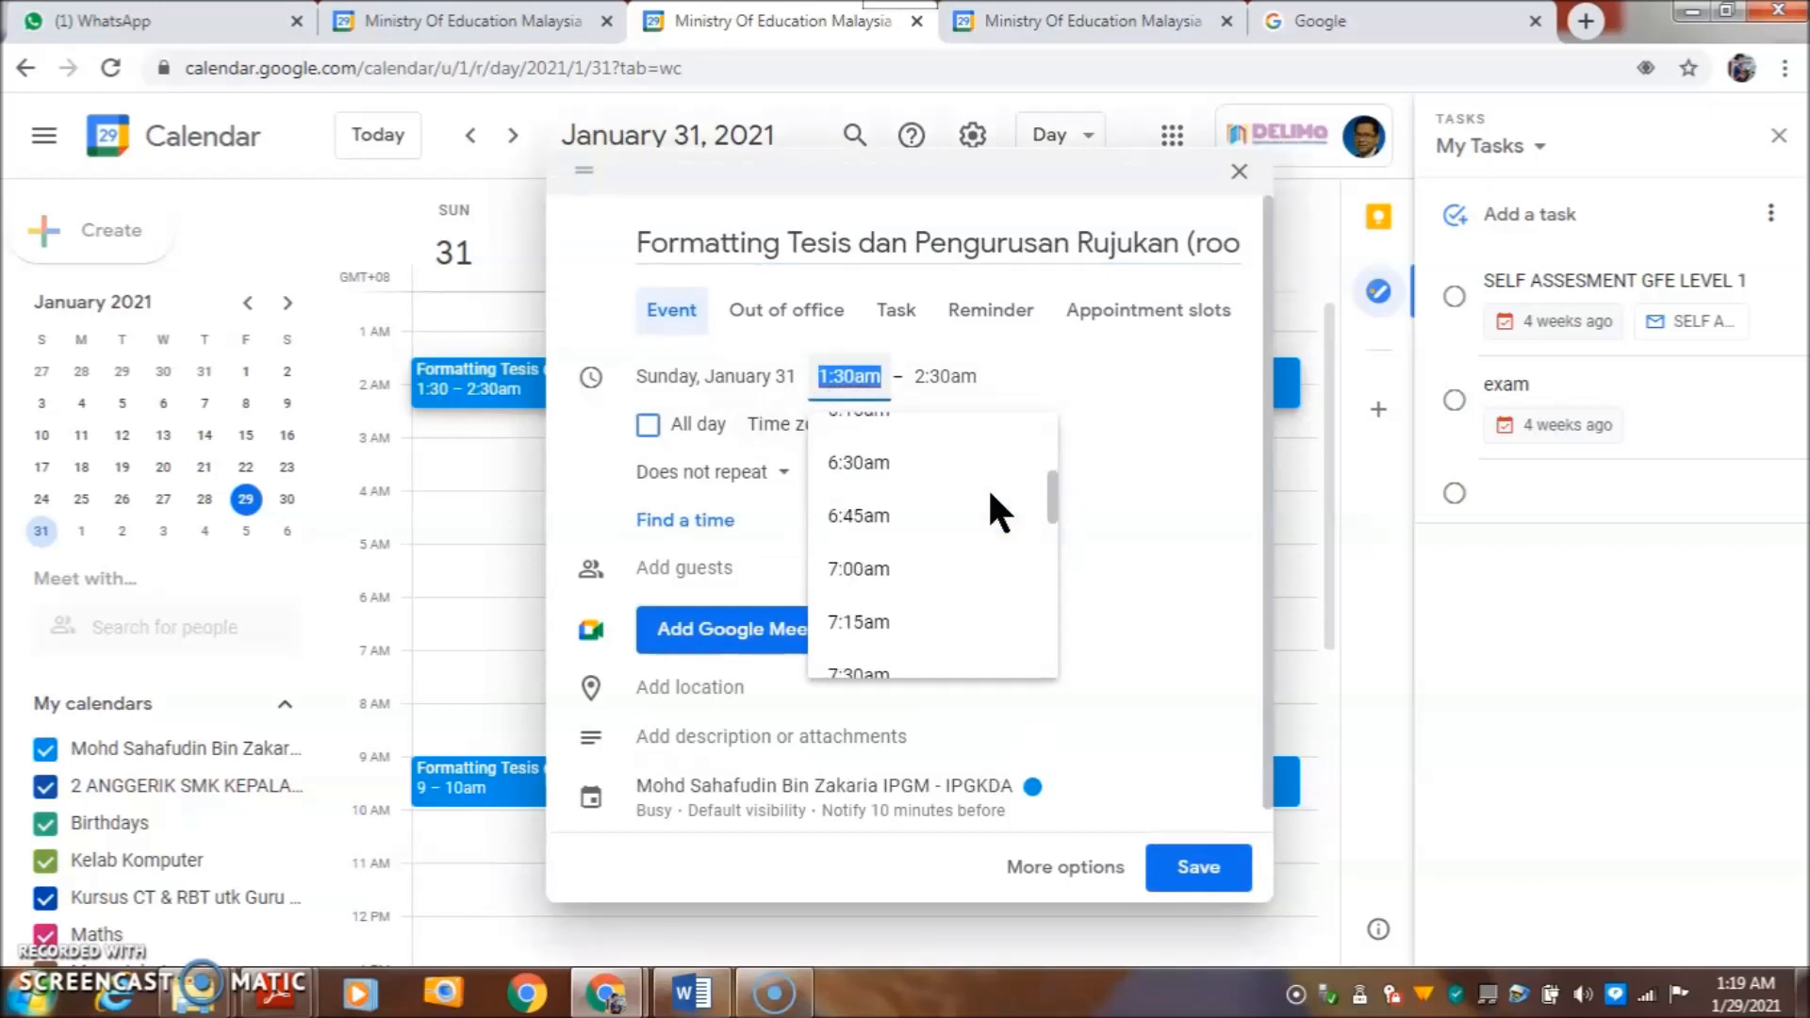
left_click(865, 544)
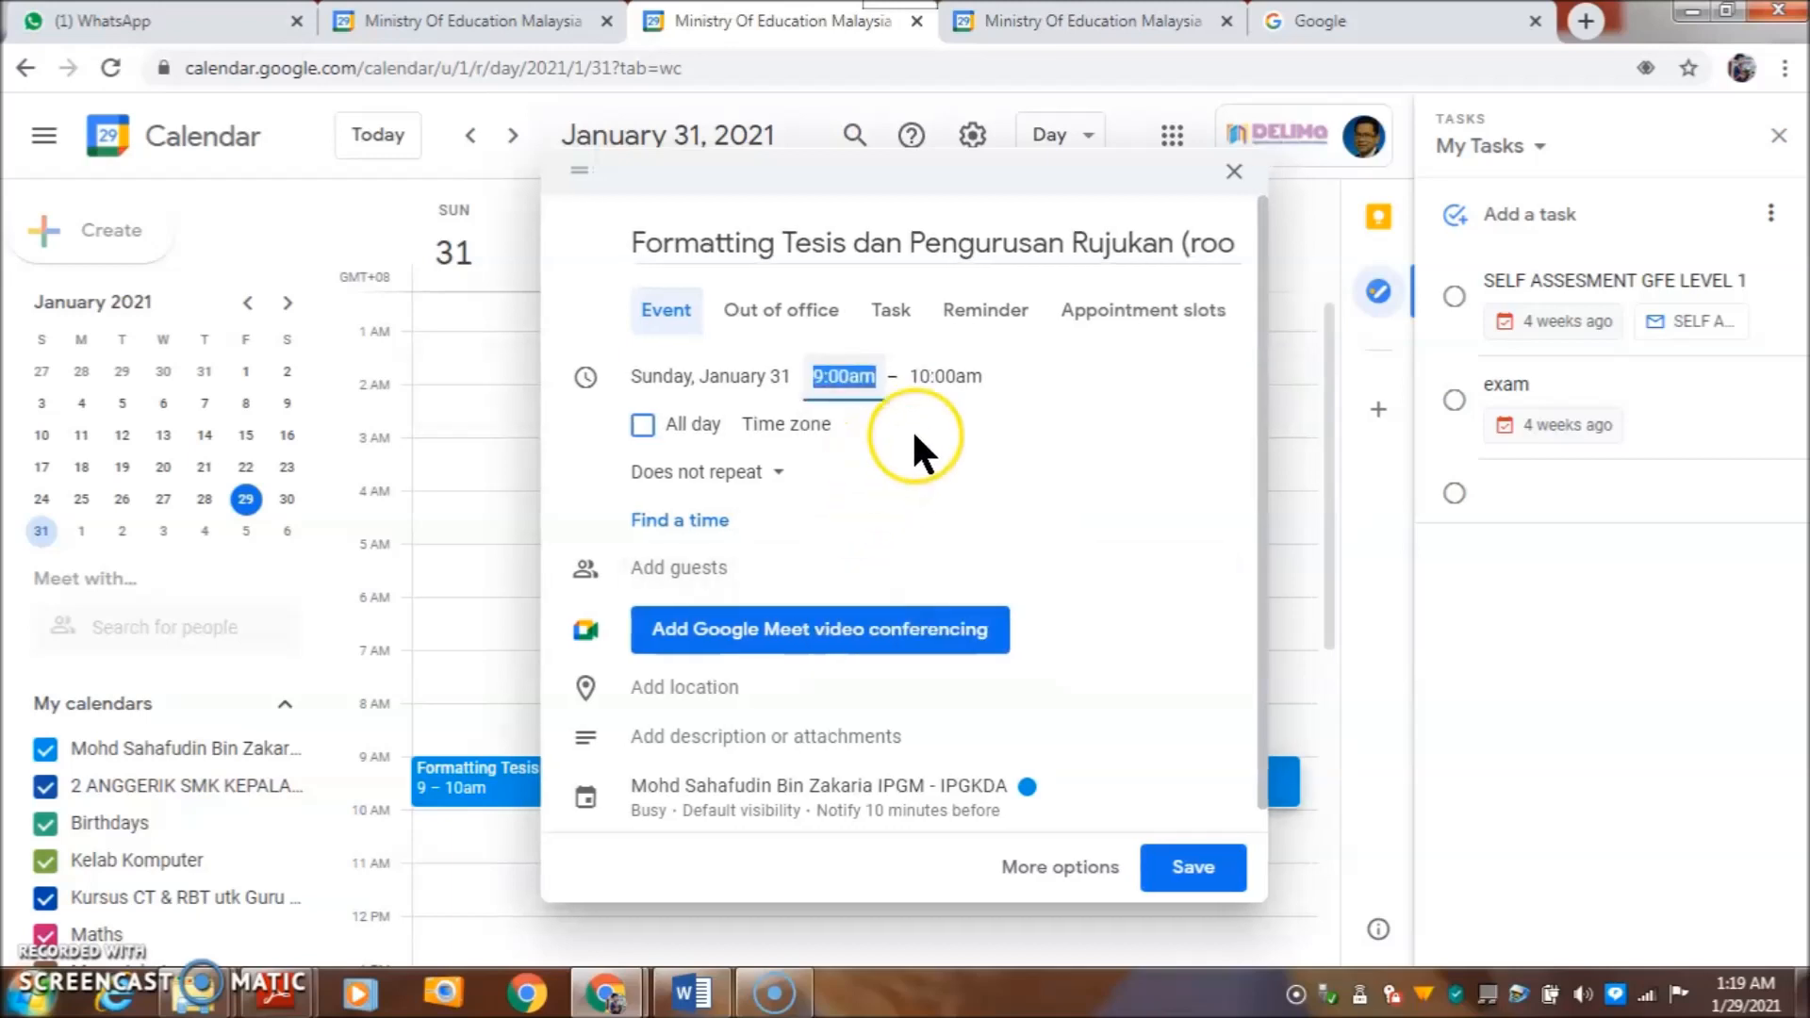
- Add Google Meet to the room2 event and copy its link meet.google.com/dfn-qqsc-tkq
left_click(771, 631)
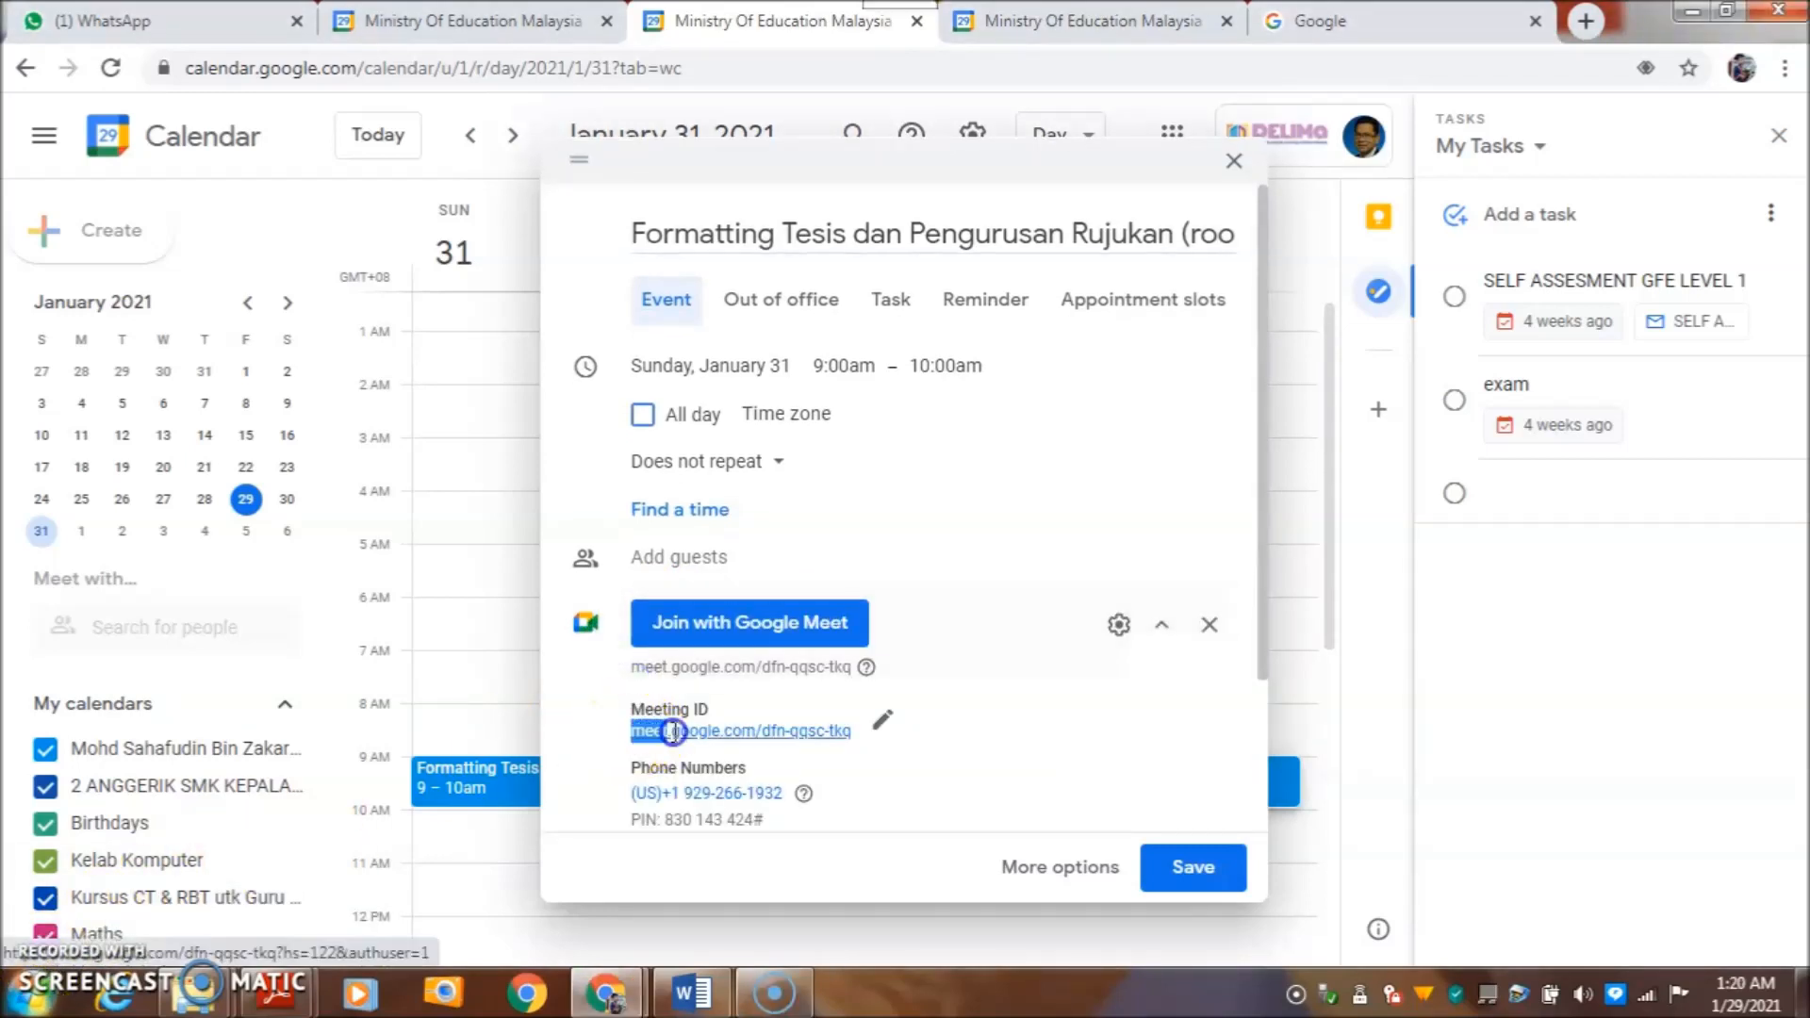
left_click_drag(631, 731, 828, 736)
right_click(848, 732)
left_click(881, 604)
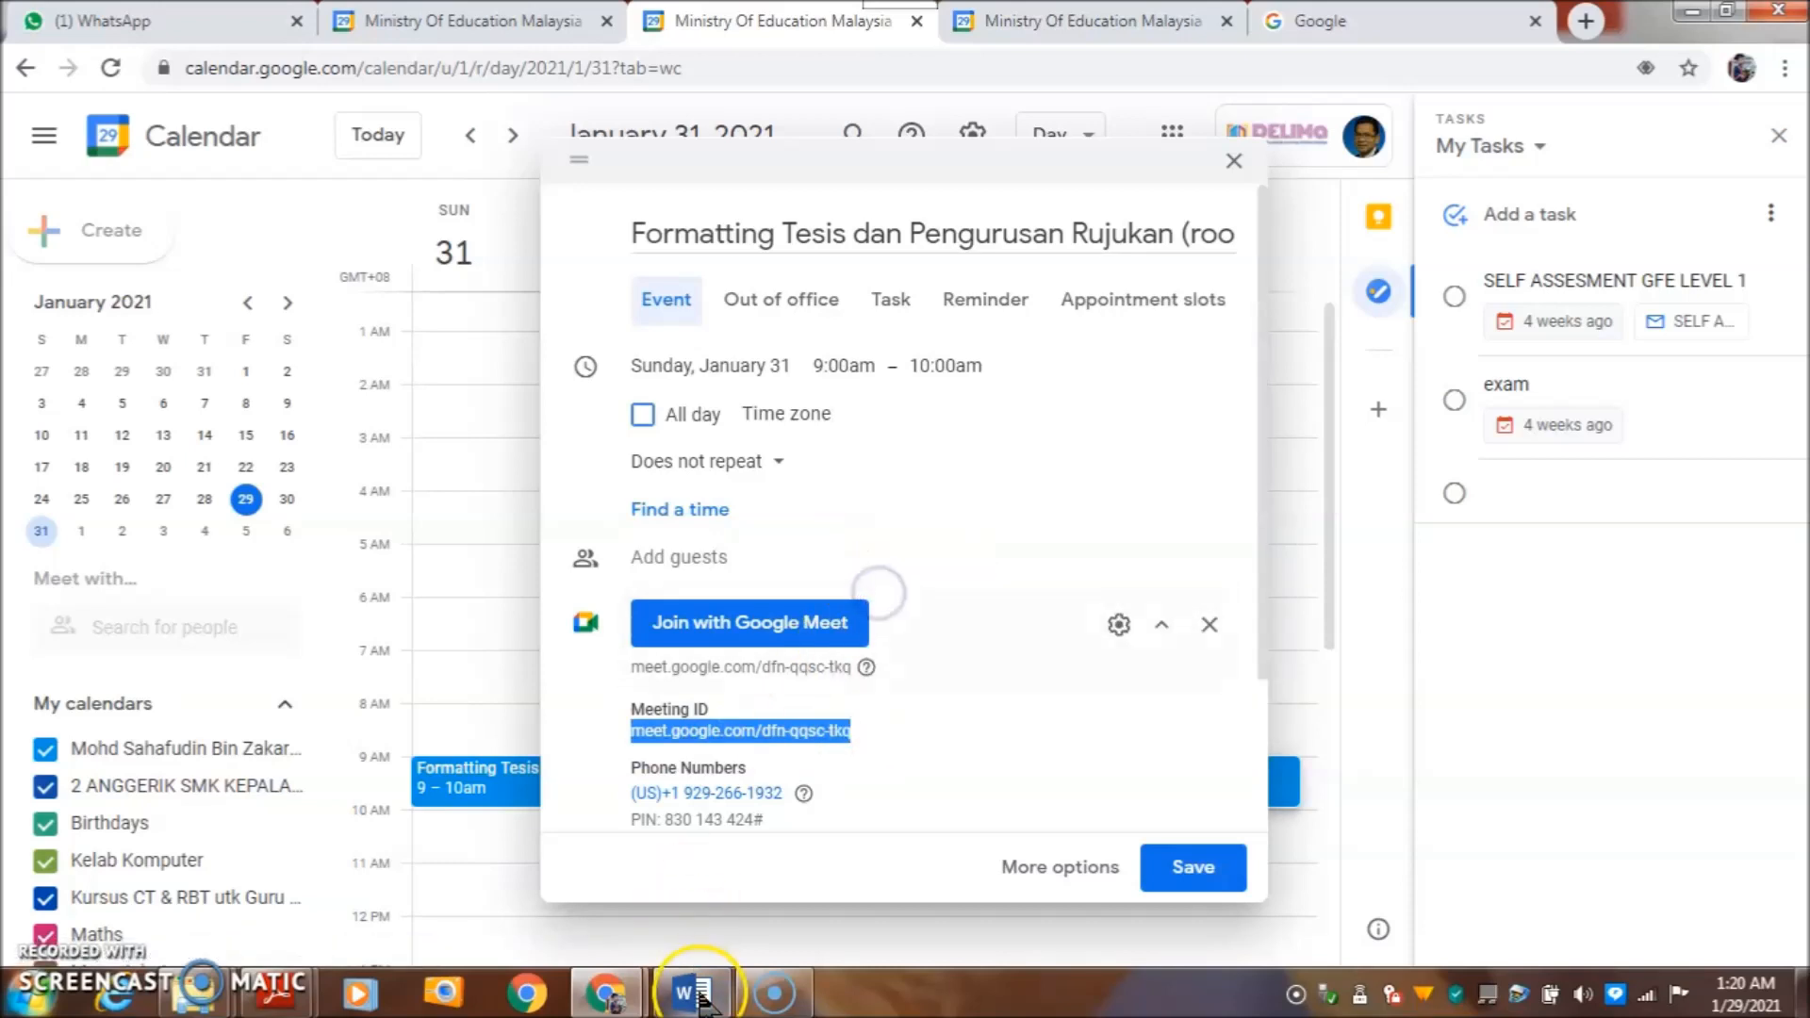
left_click(204, 21)
left_click(671, 879)
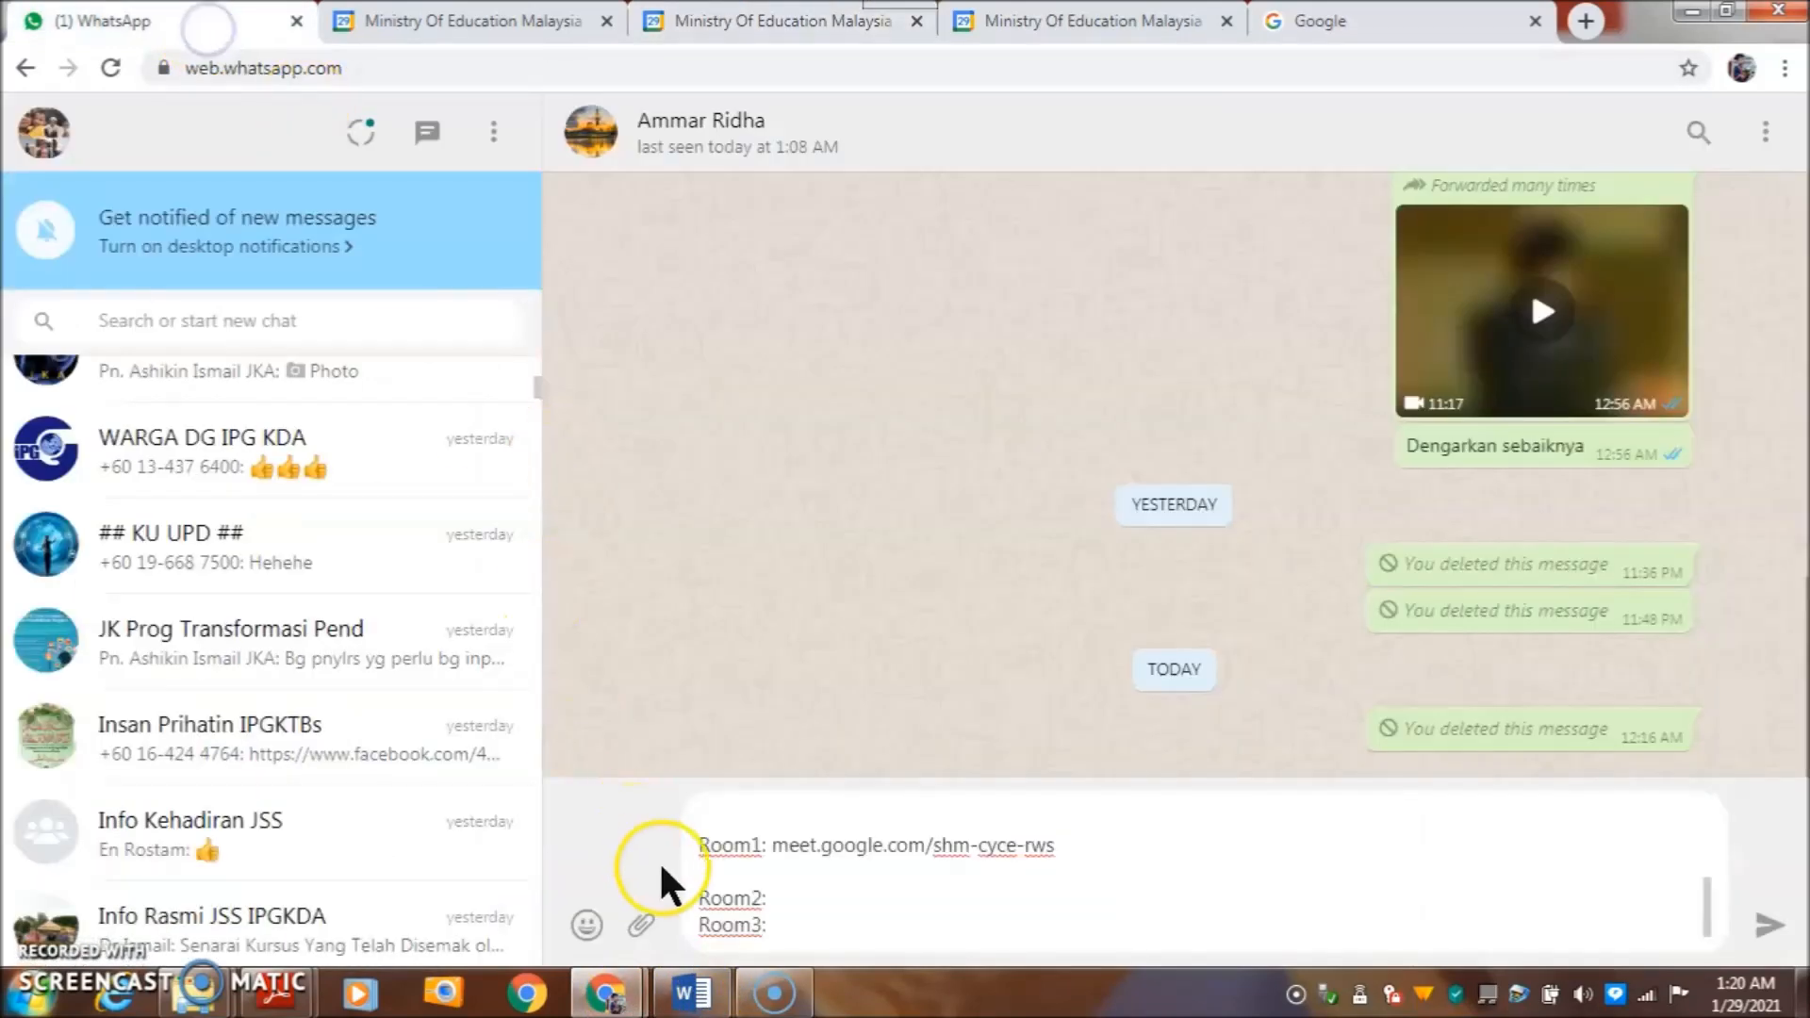
right_click(824, 904)
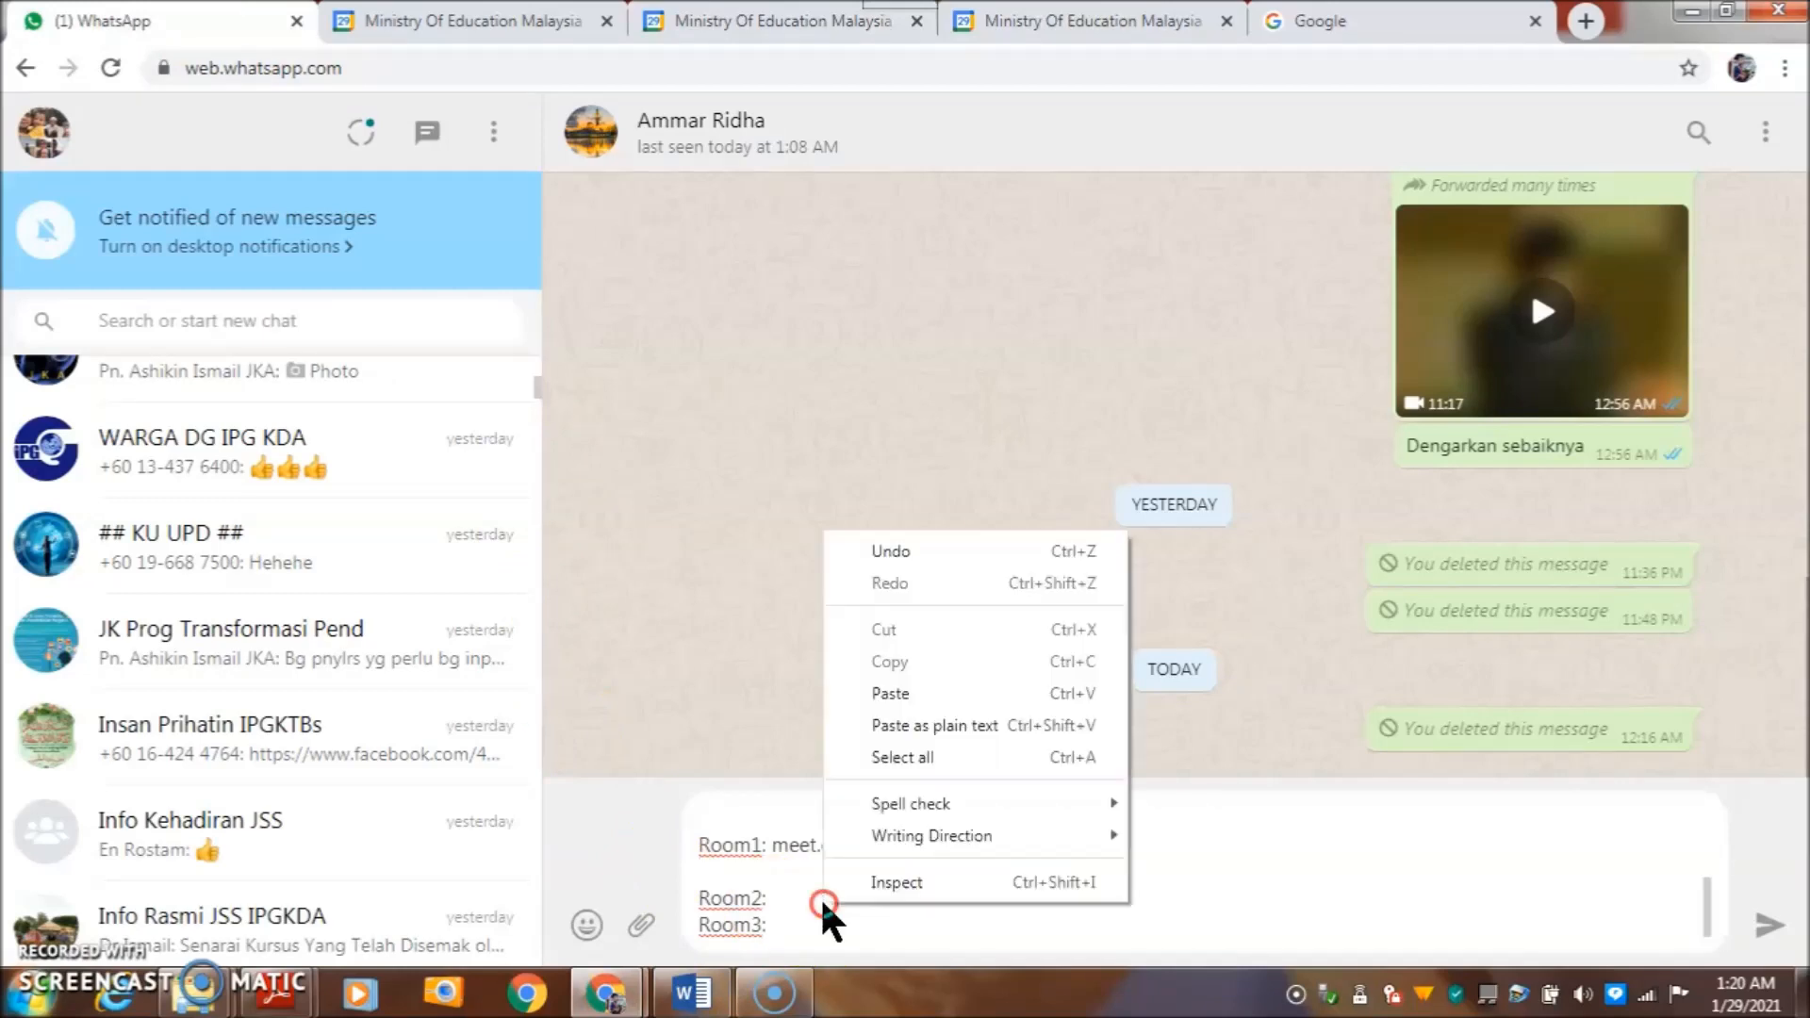
left_click(883, 695)
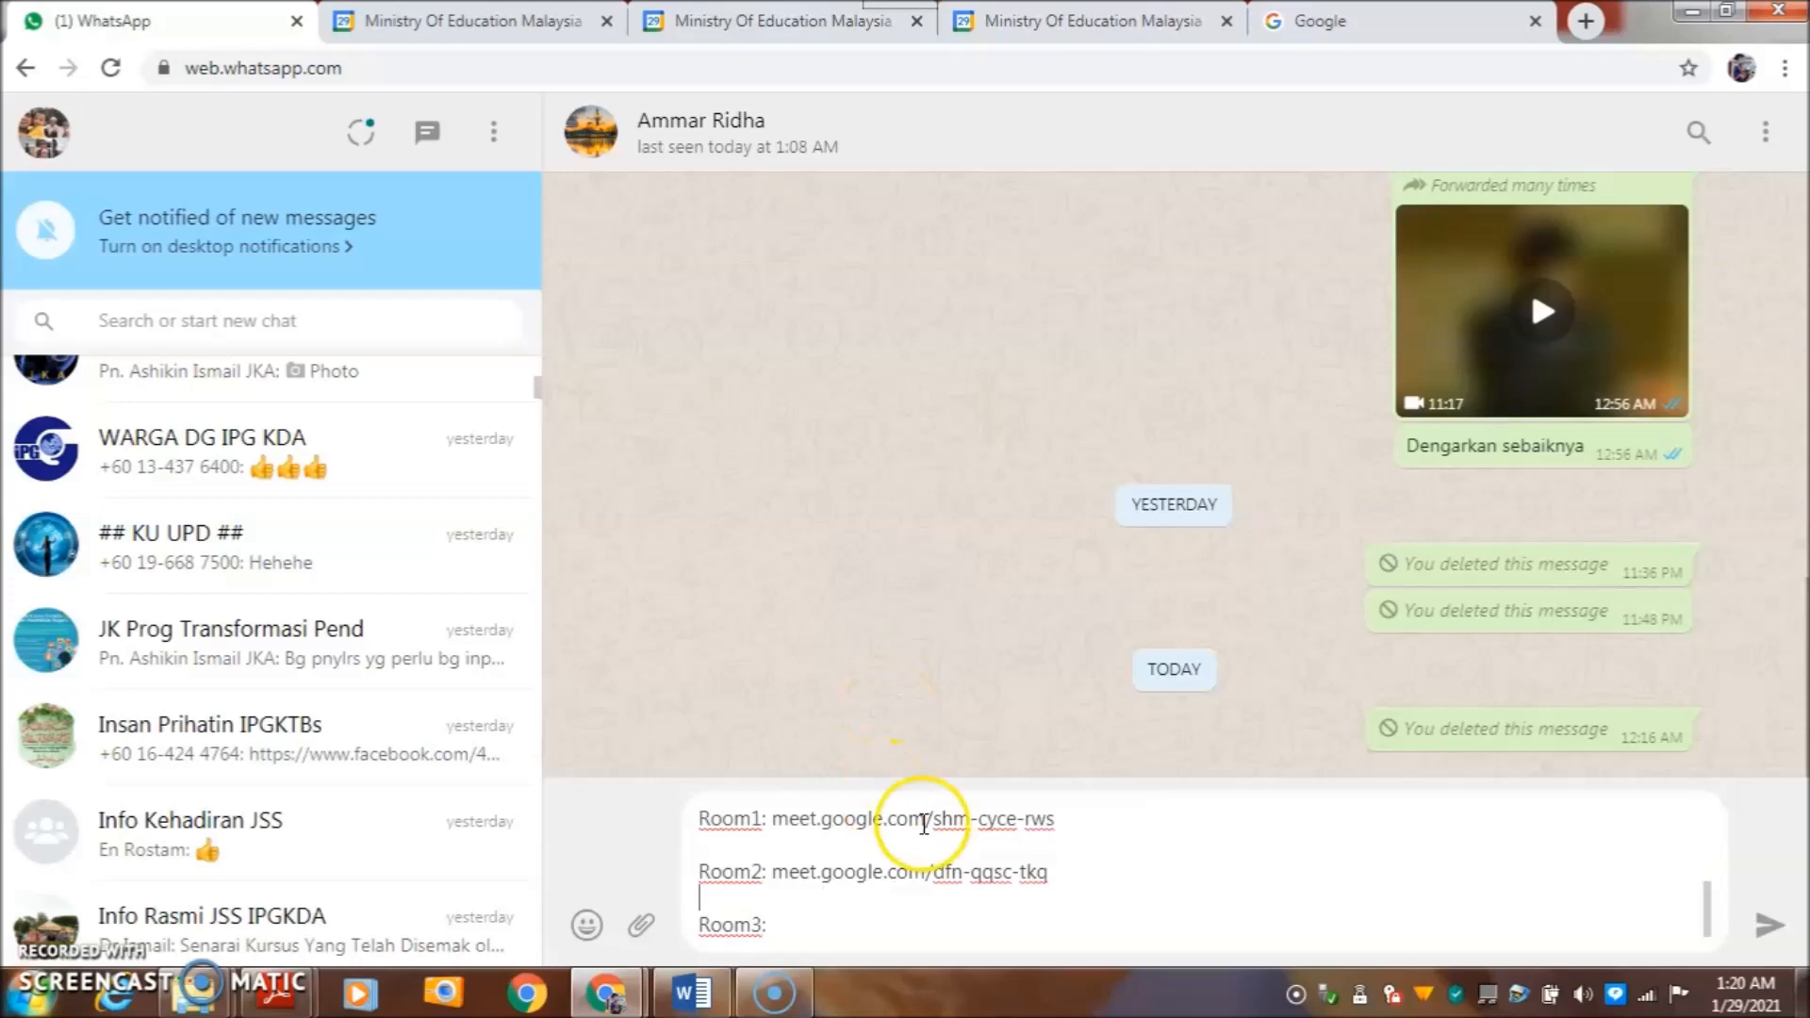
left_click(1080, 876)
key("Delete")
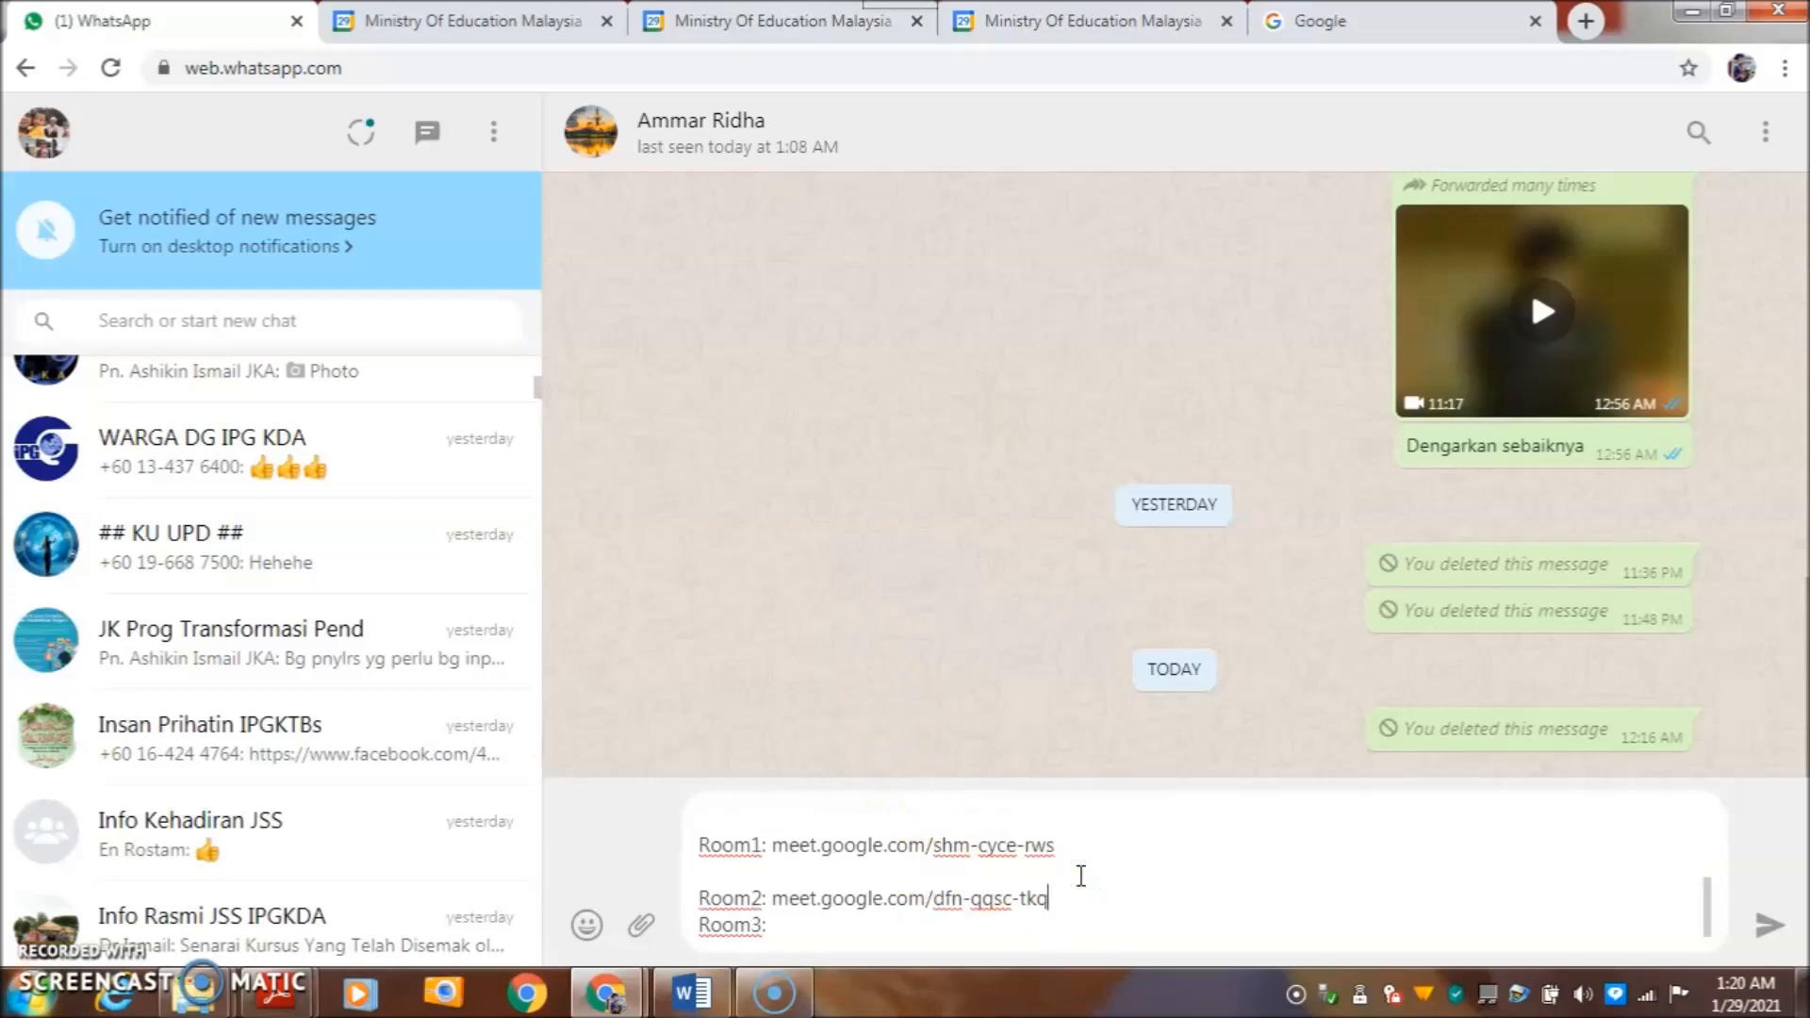
left_click(775, 931)
key("shift+Return")
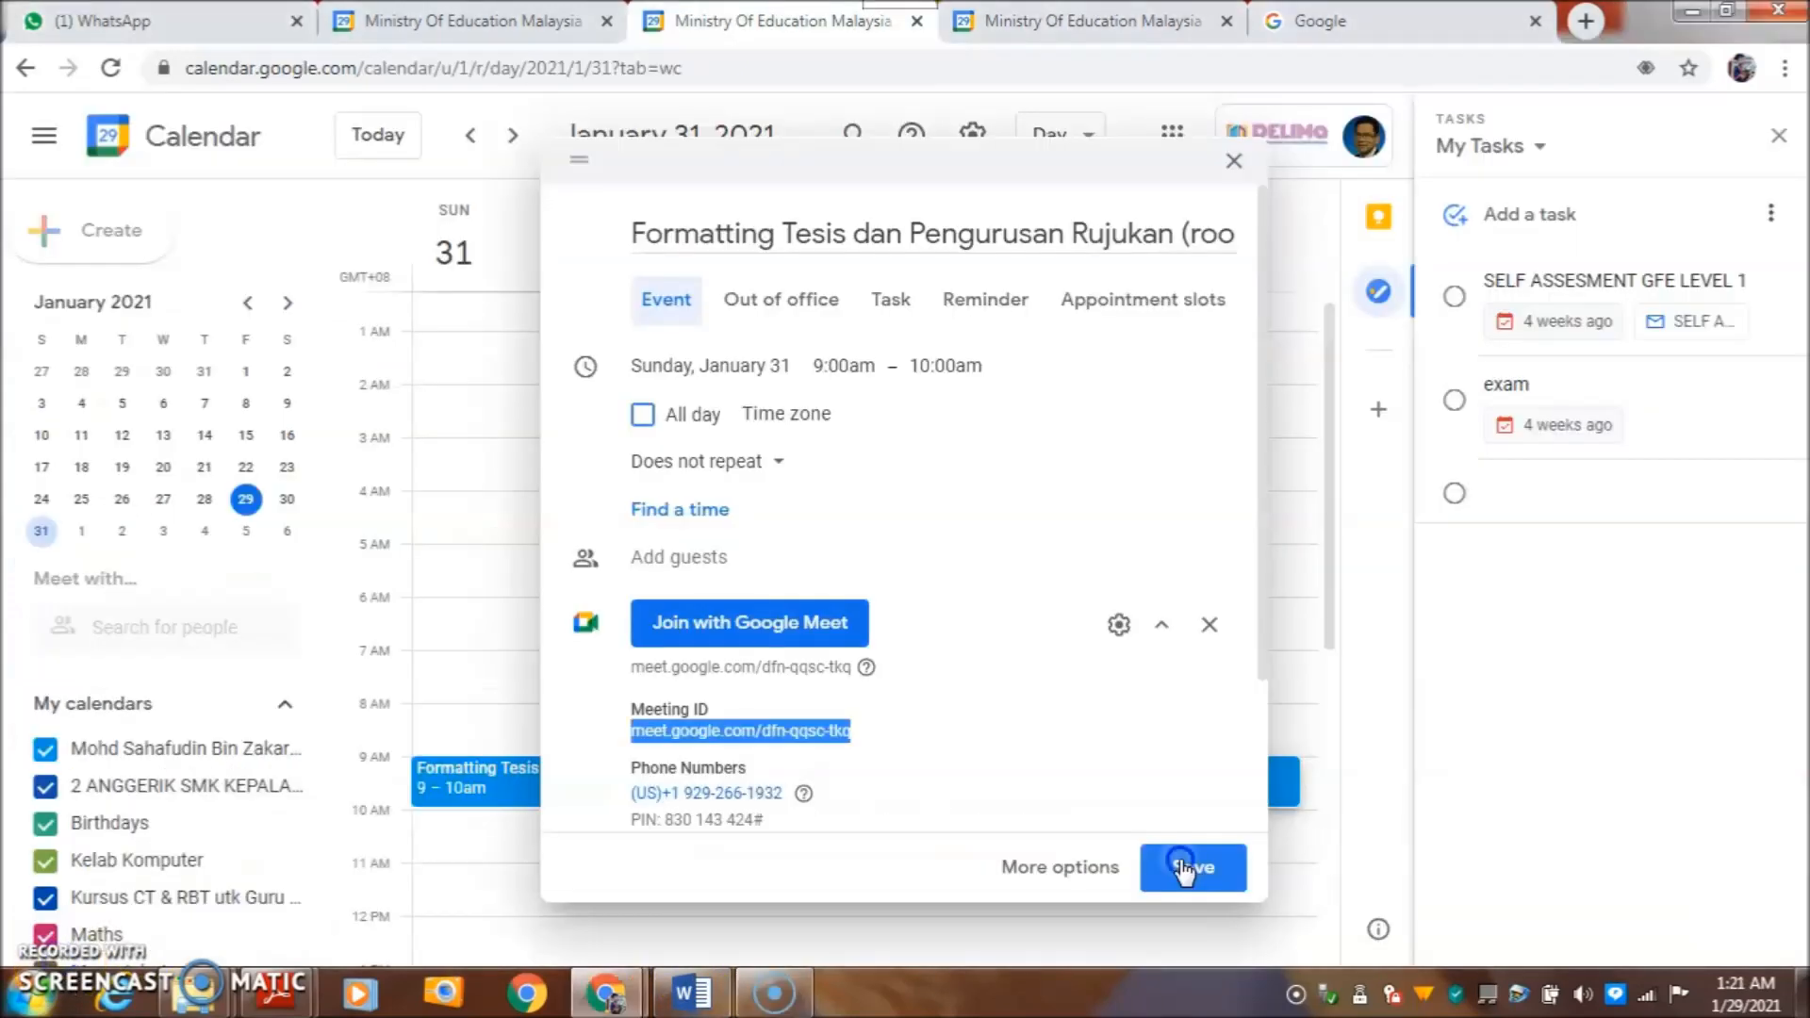
- Save the room2 event and create a new one titled with the session name plus '(rooms)'
left_click(1185, 872)
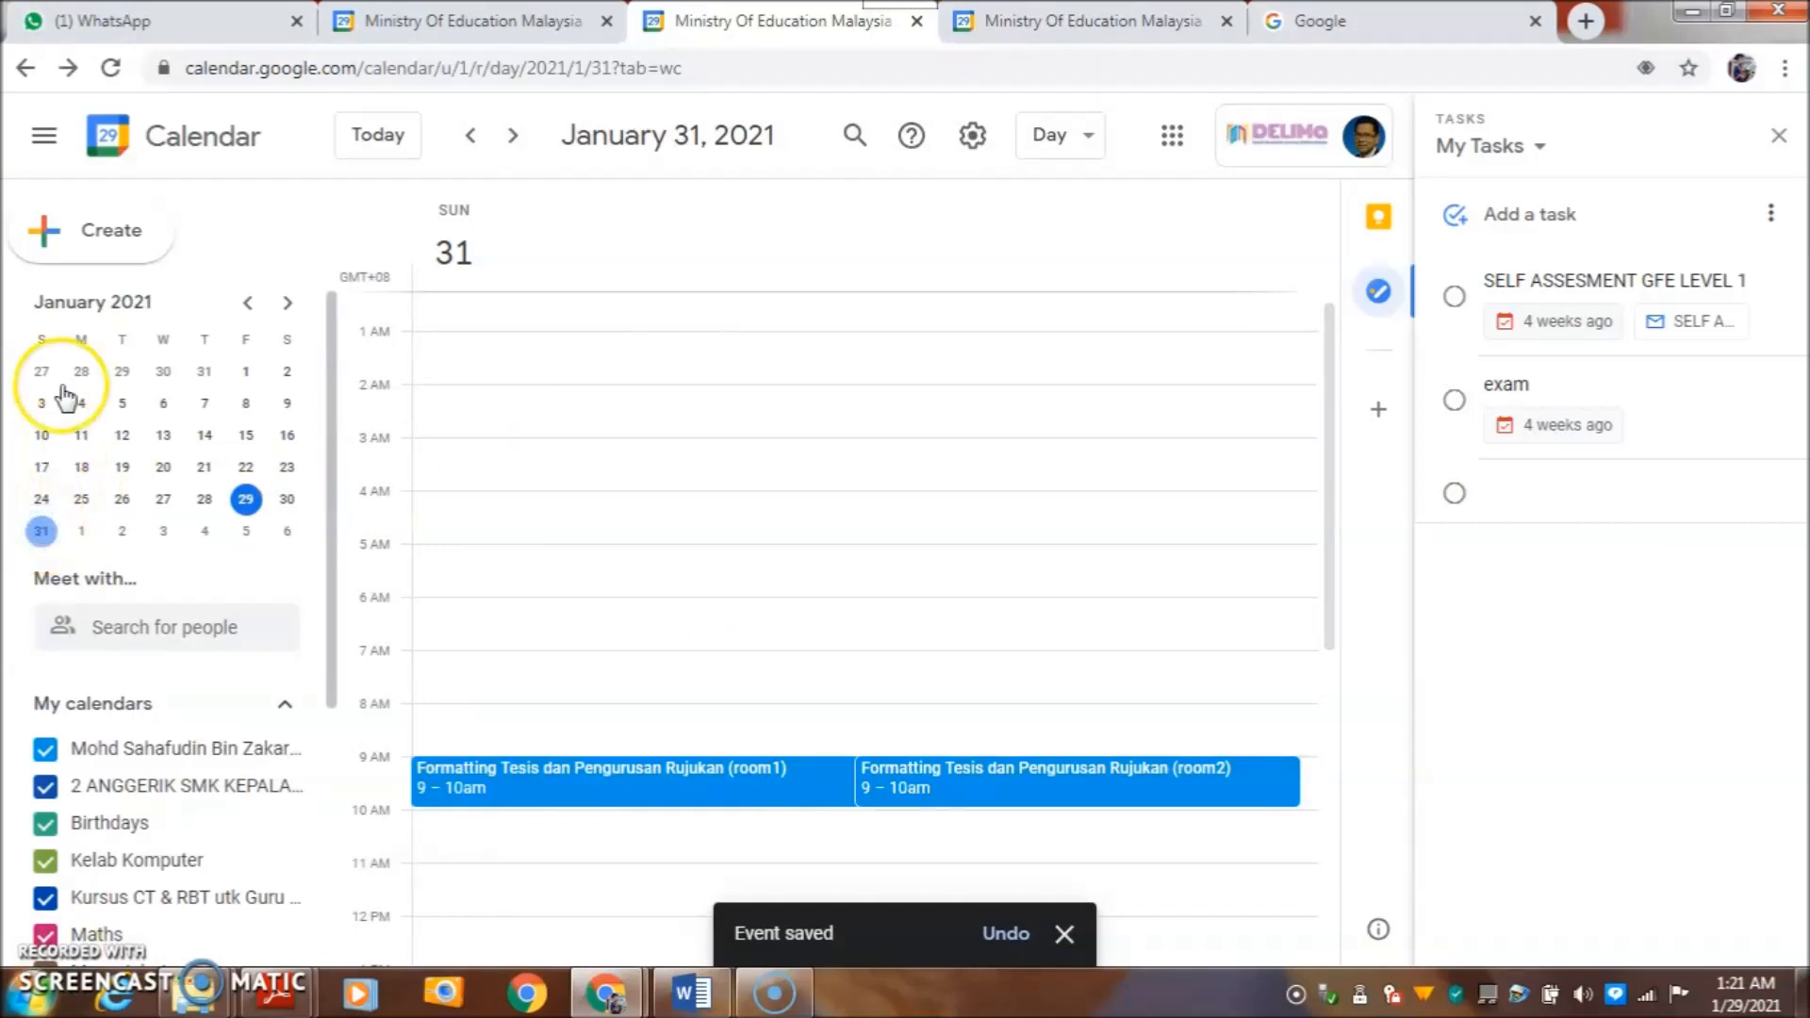
left_click(104, 230)
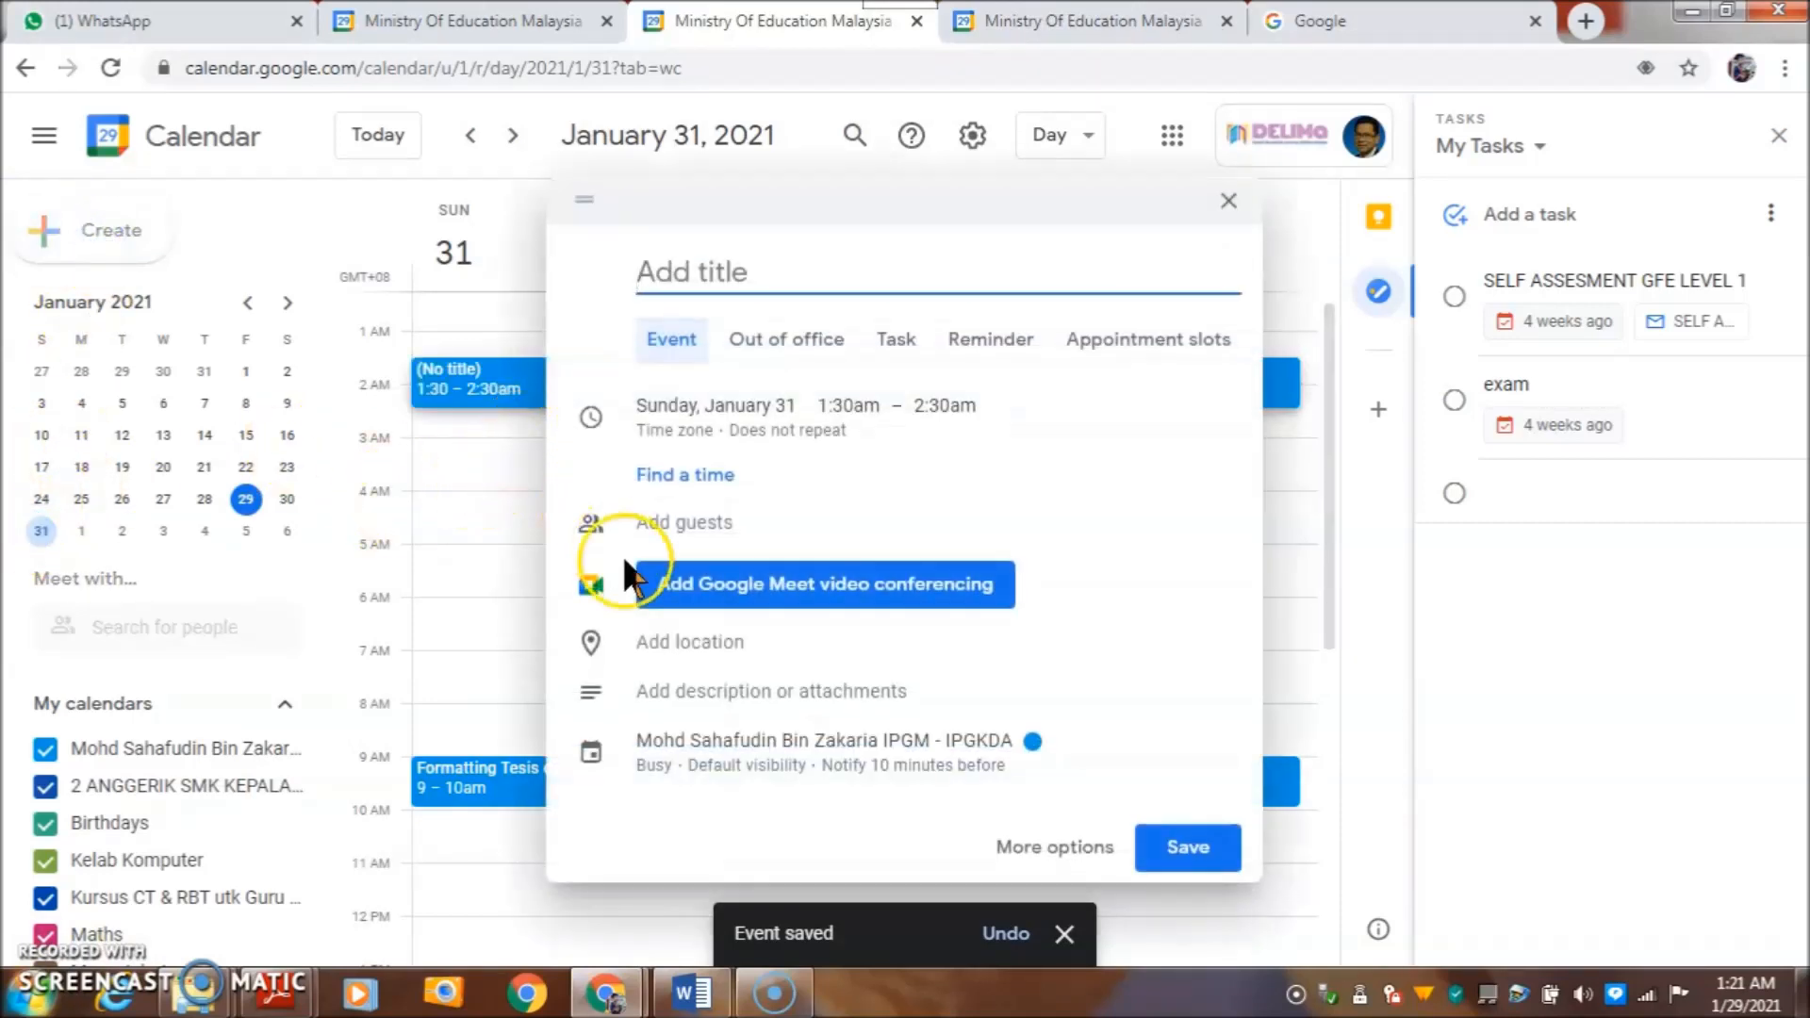
right_click(701, 269)
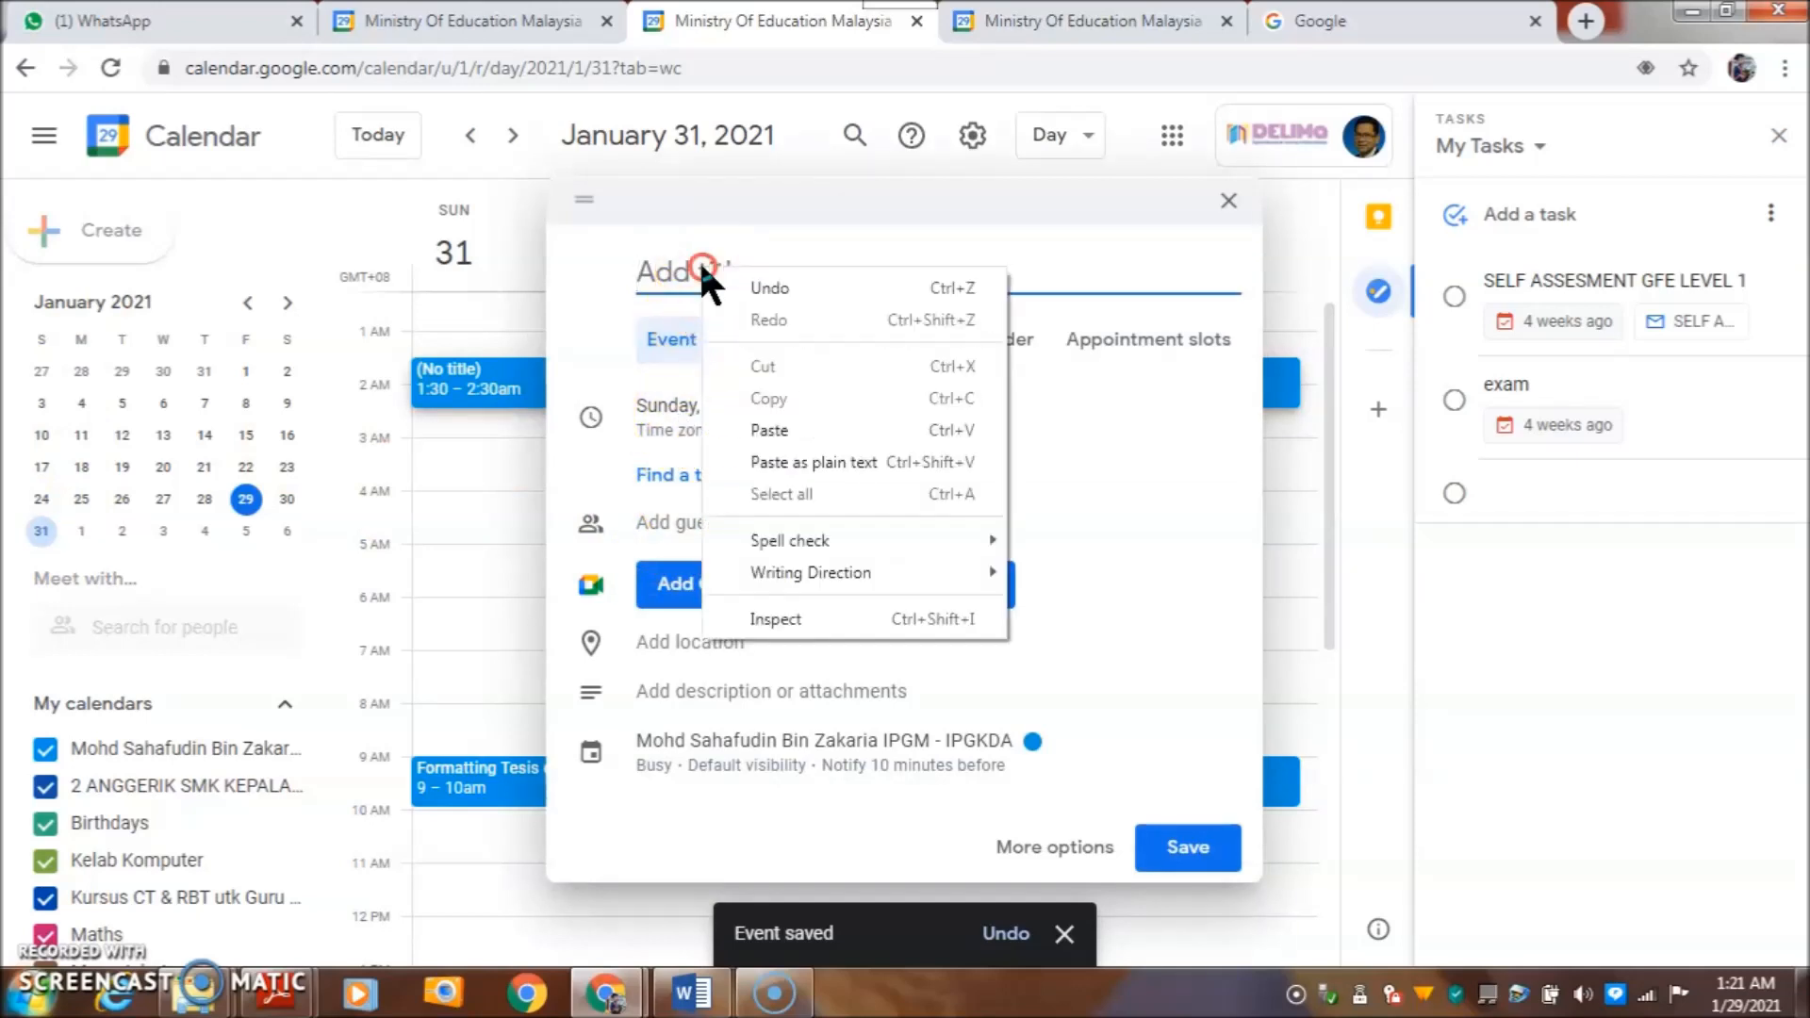
left_click(769, 431)
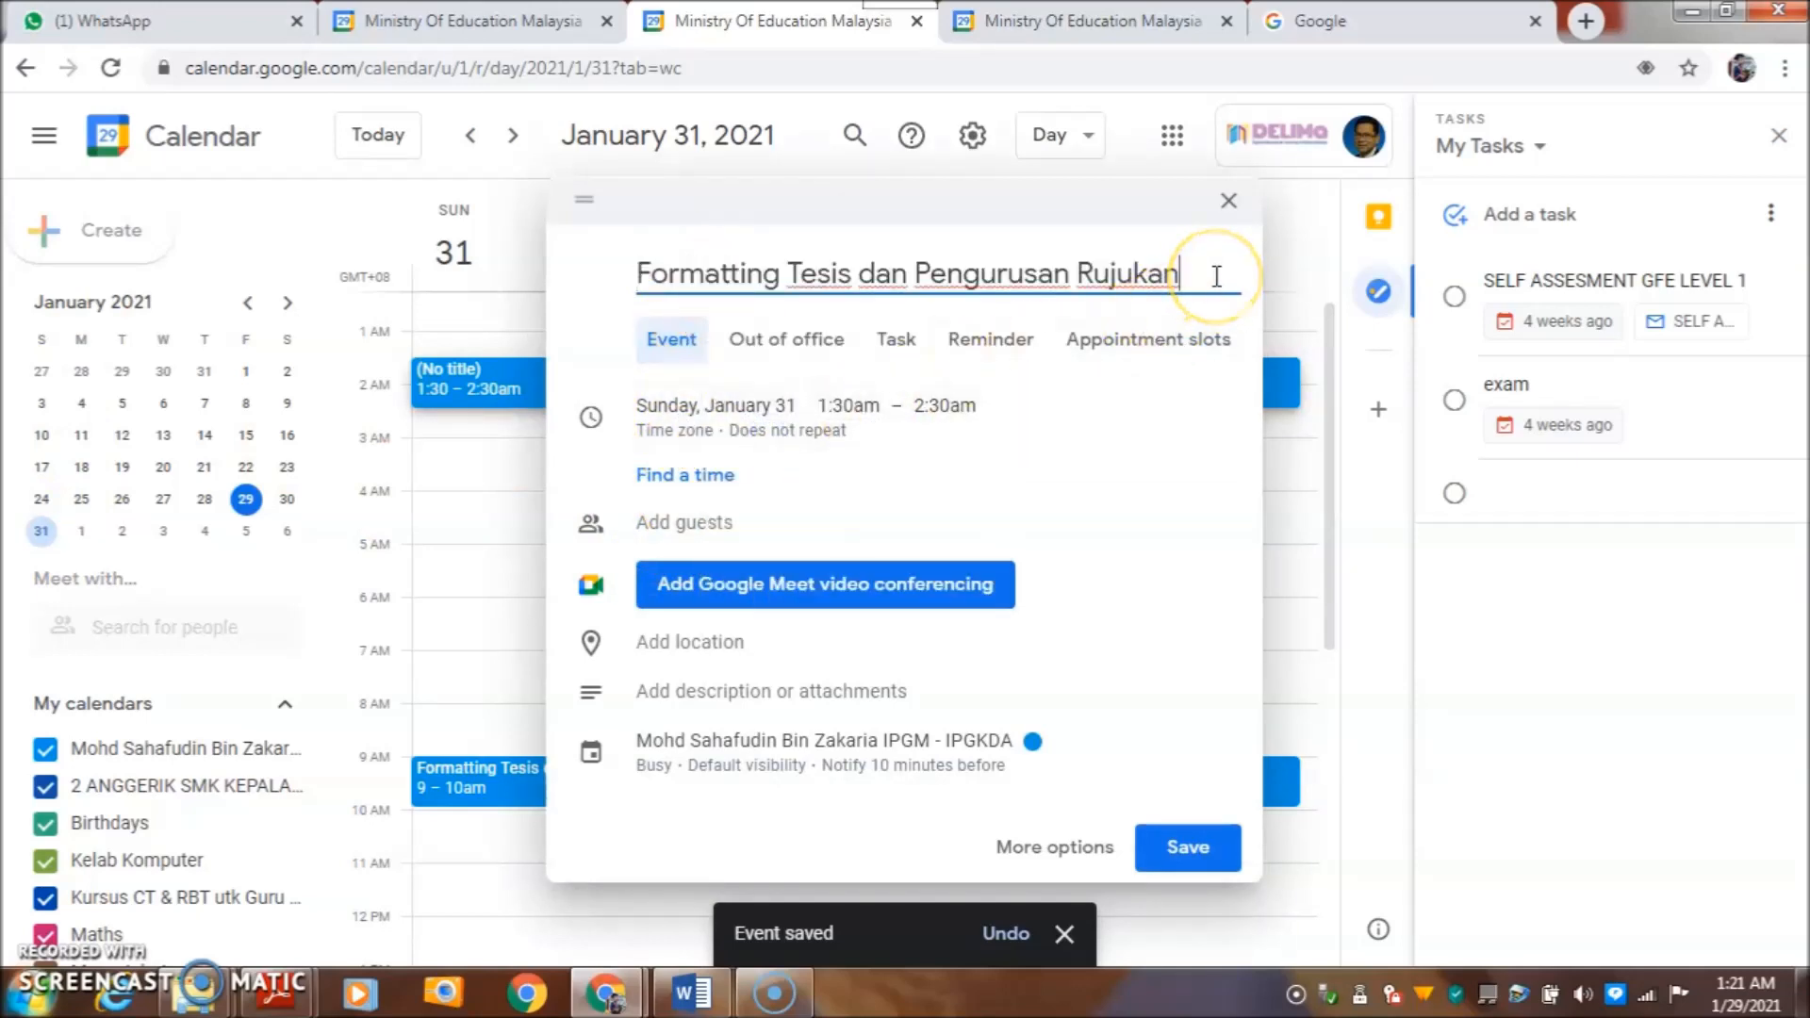
type("(rooms")
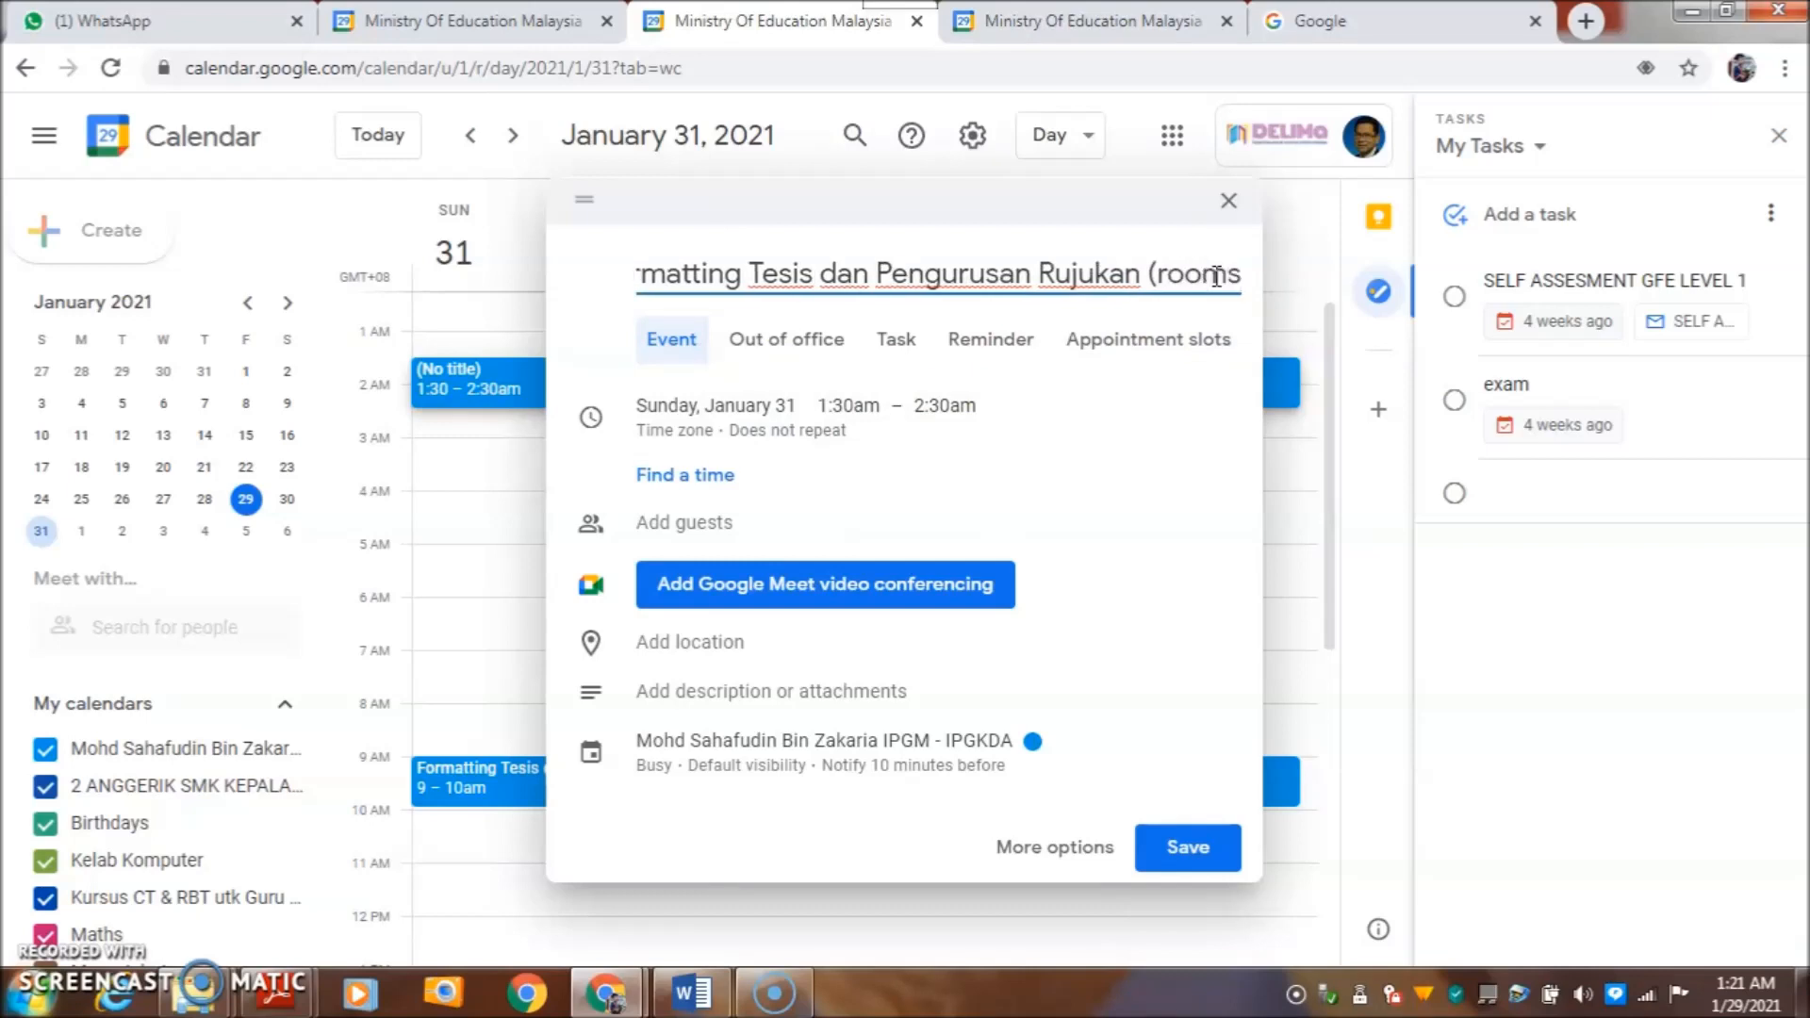
type(")")
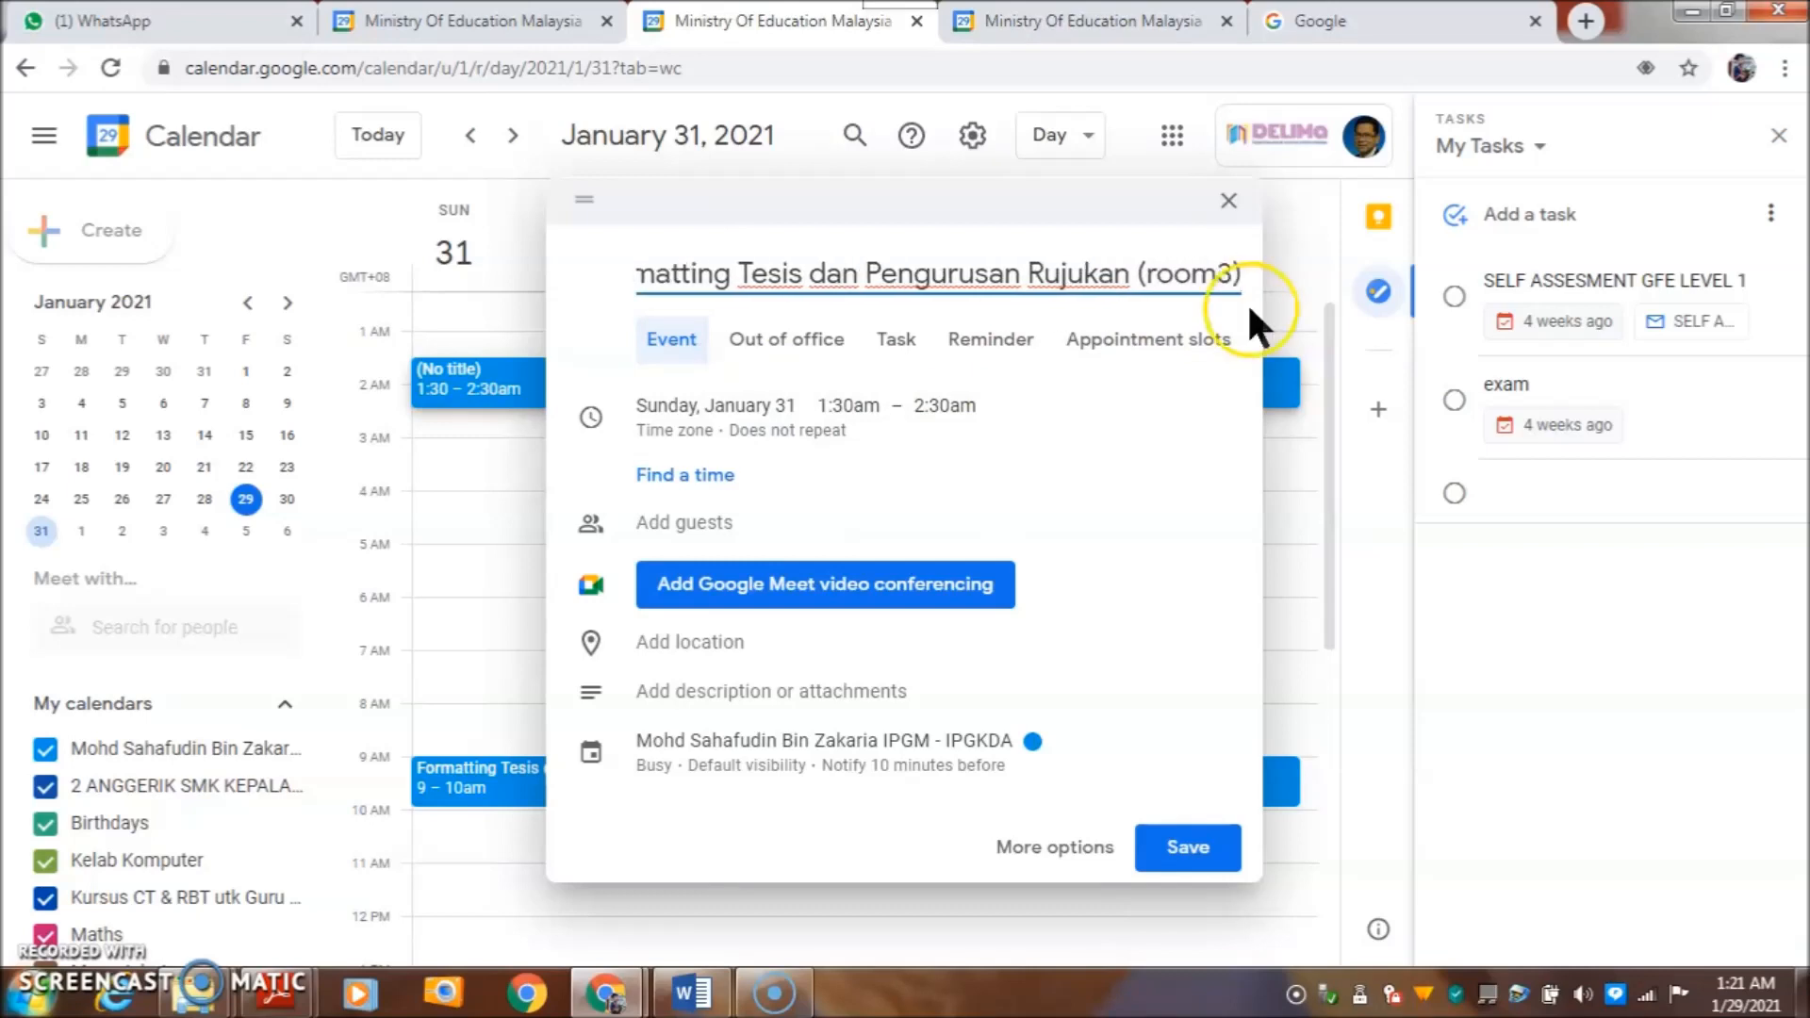
- Start the new event at 9:00am, add Google Meet, and copy meet.google.com/tbc-fuze-rsa
left_click(849, 407)
left_click_drag(1050, 458, 1051, 533)
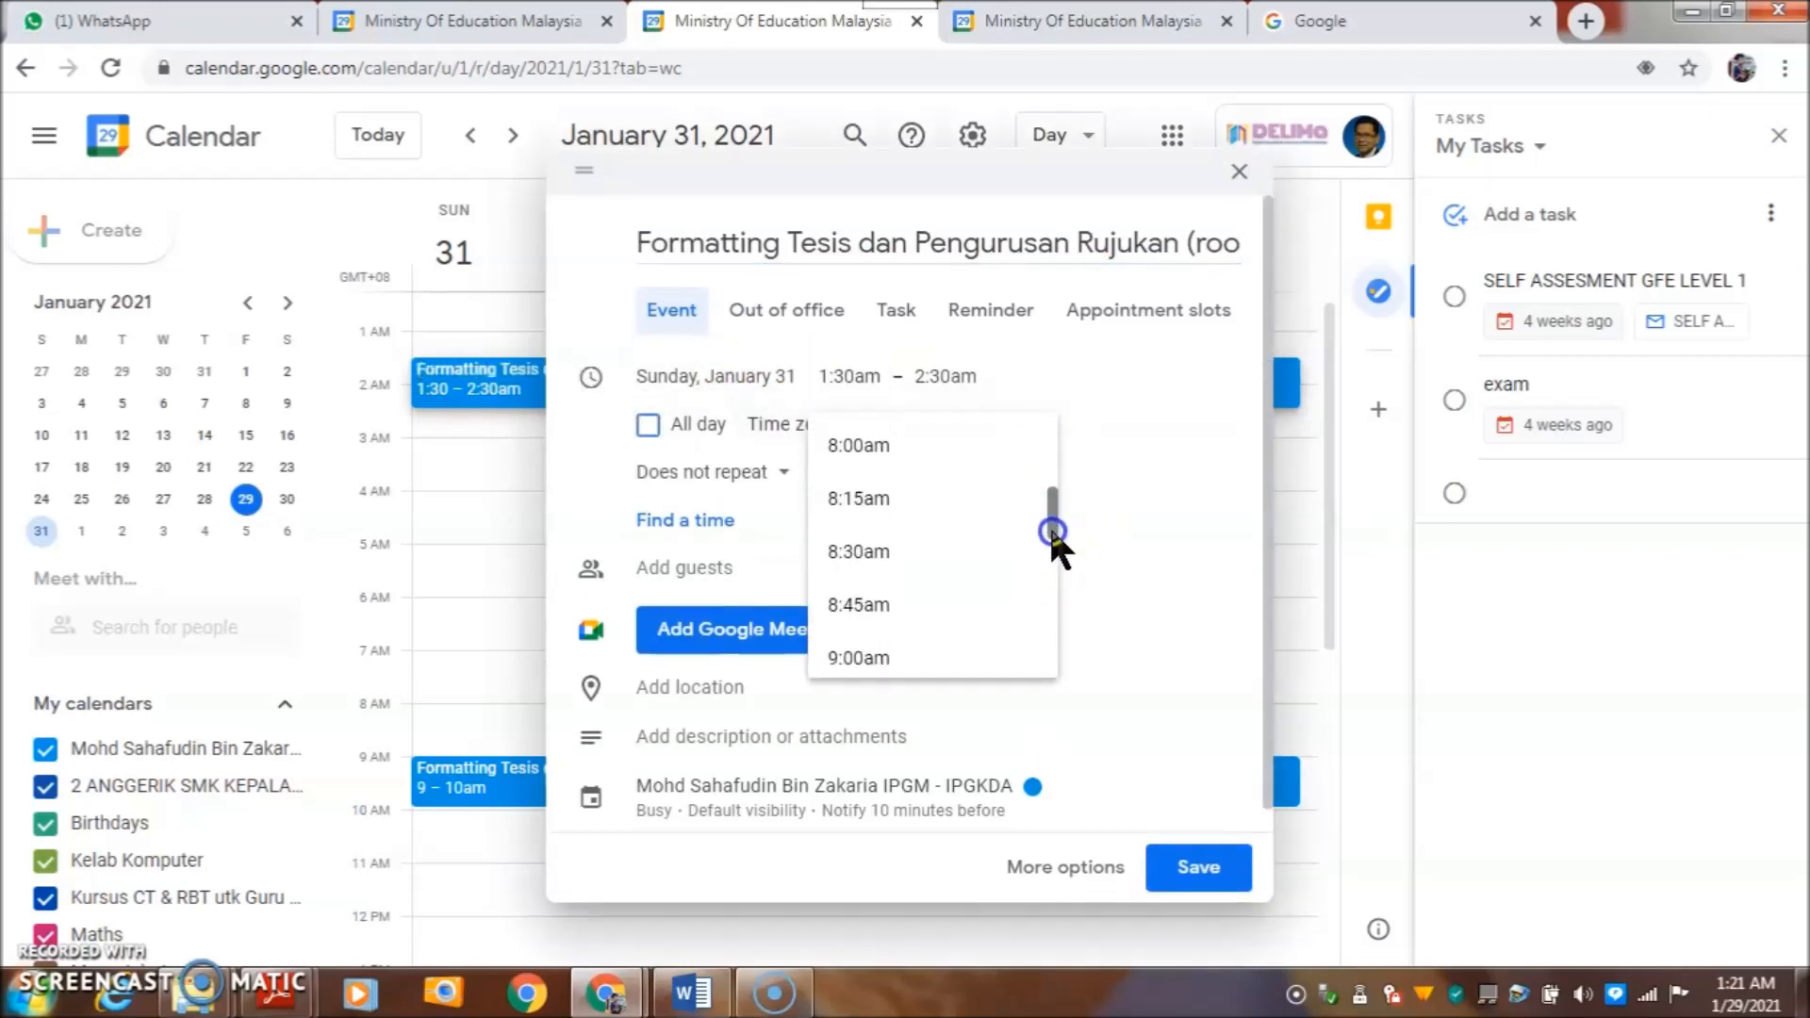
left_click(875, 657)
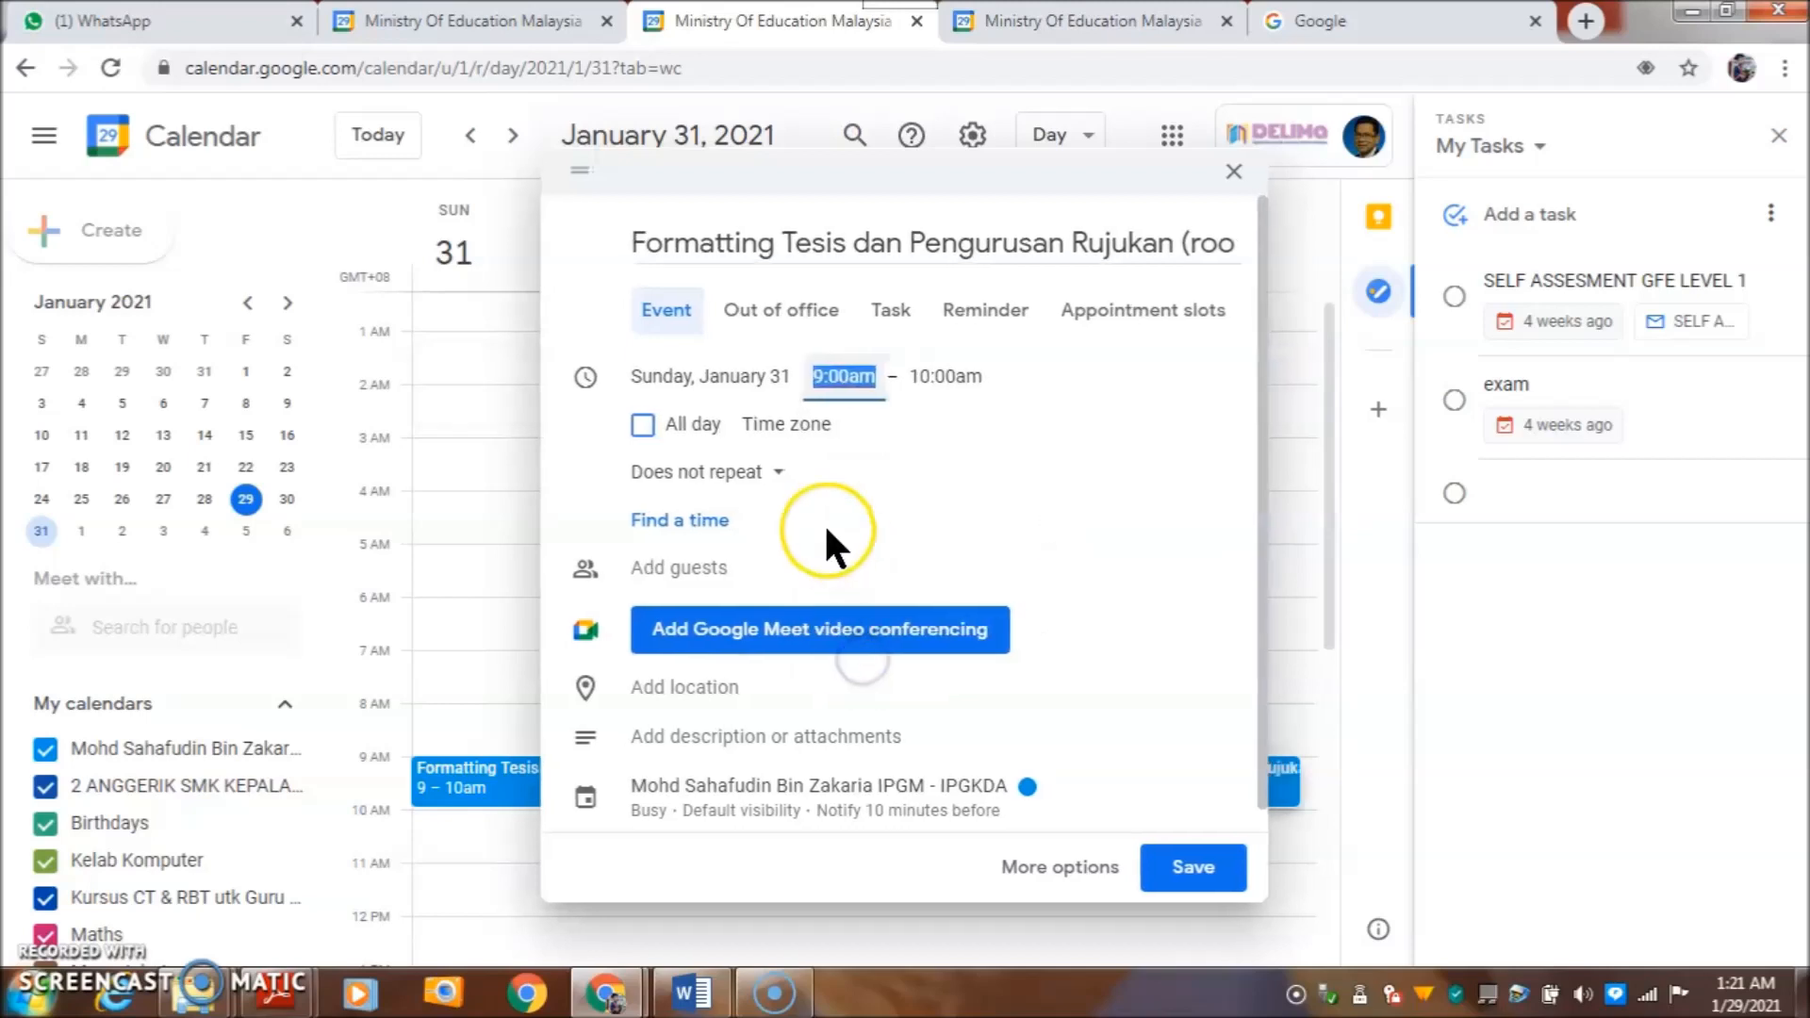
left_click(678, 638)
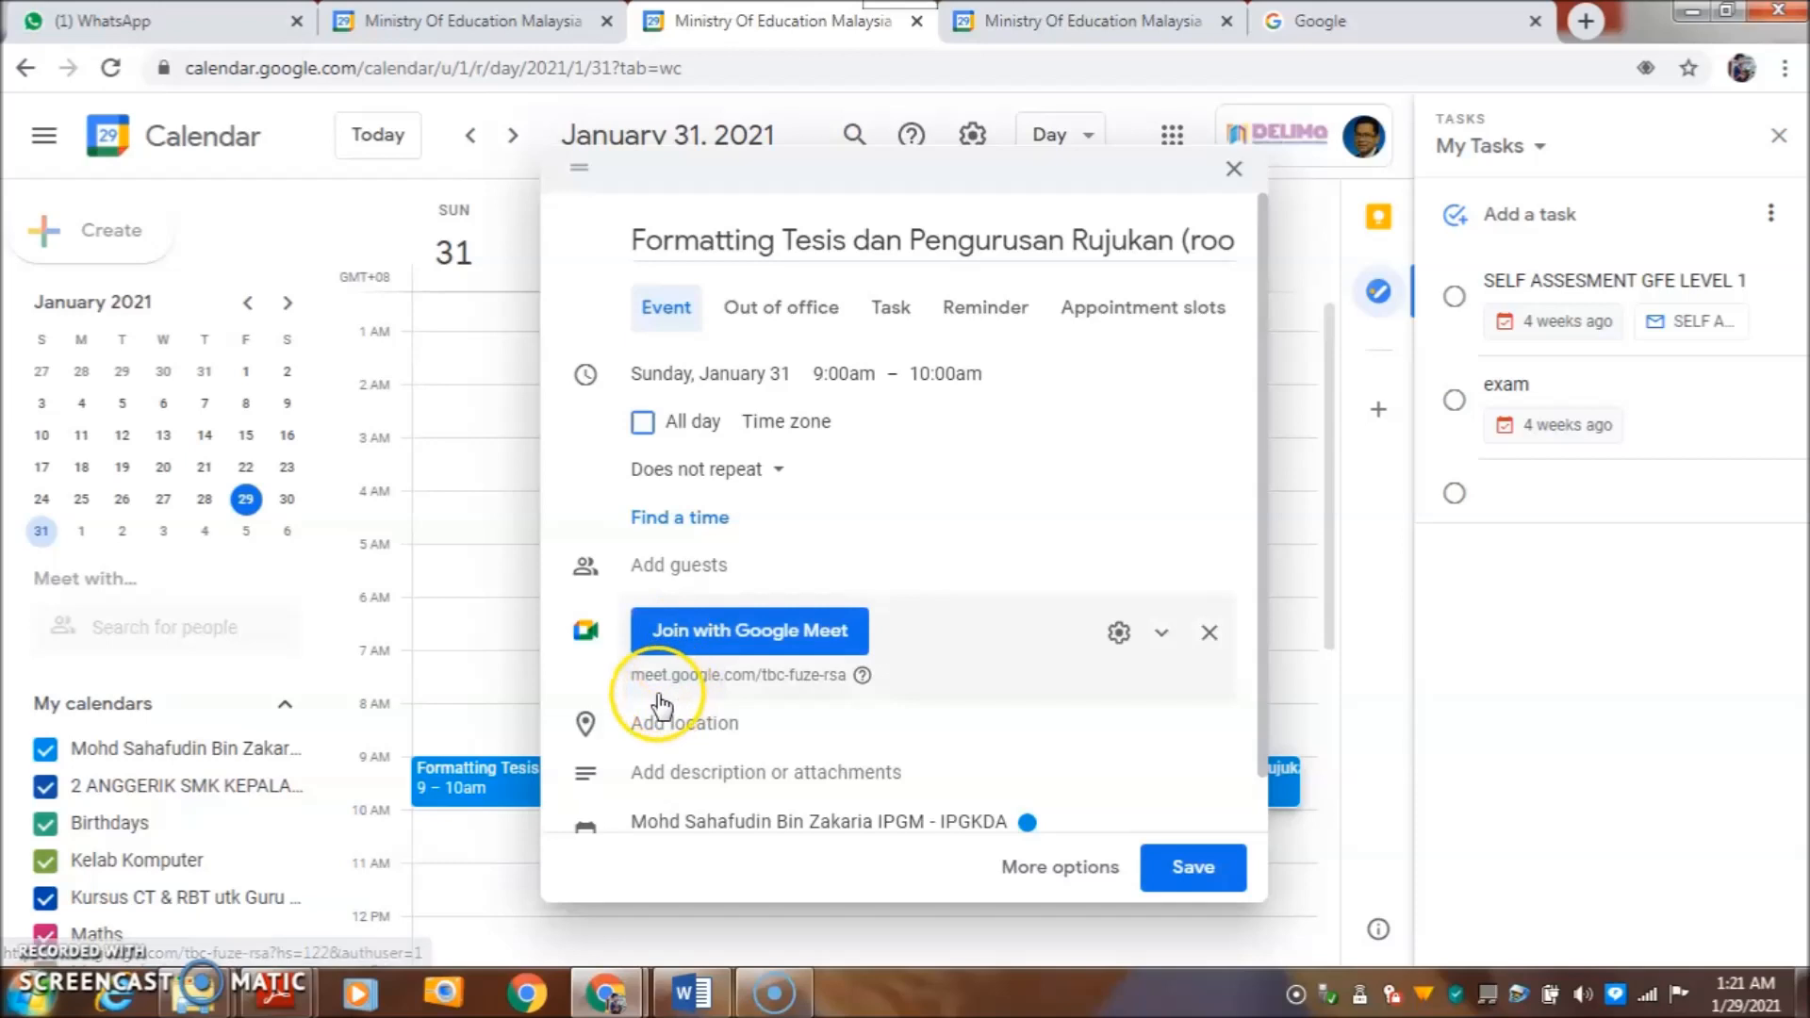
left_click(655, 676)
left_click_drag(630, 731, 852, 727)
right_click(834, 731)
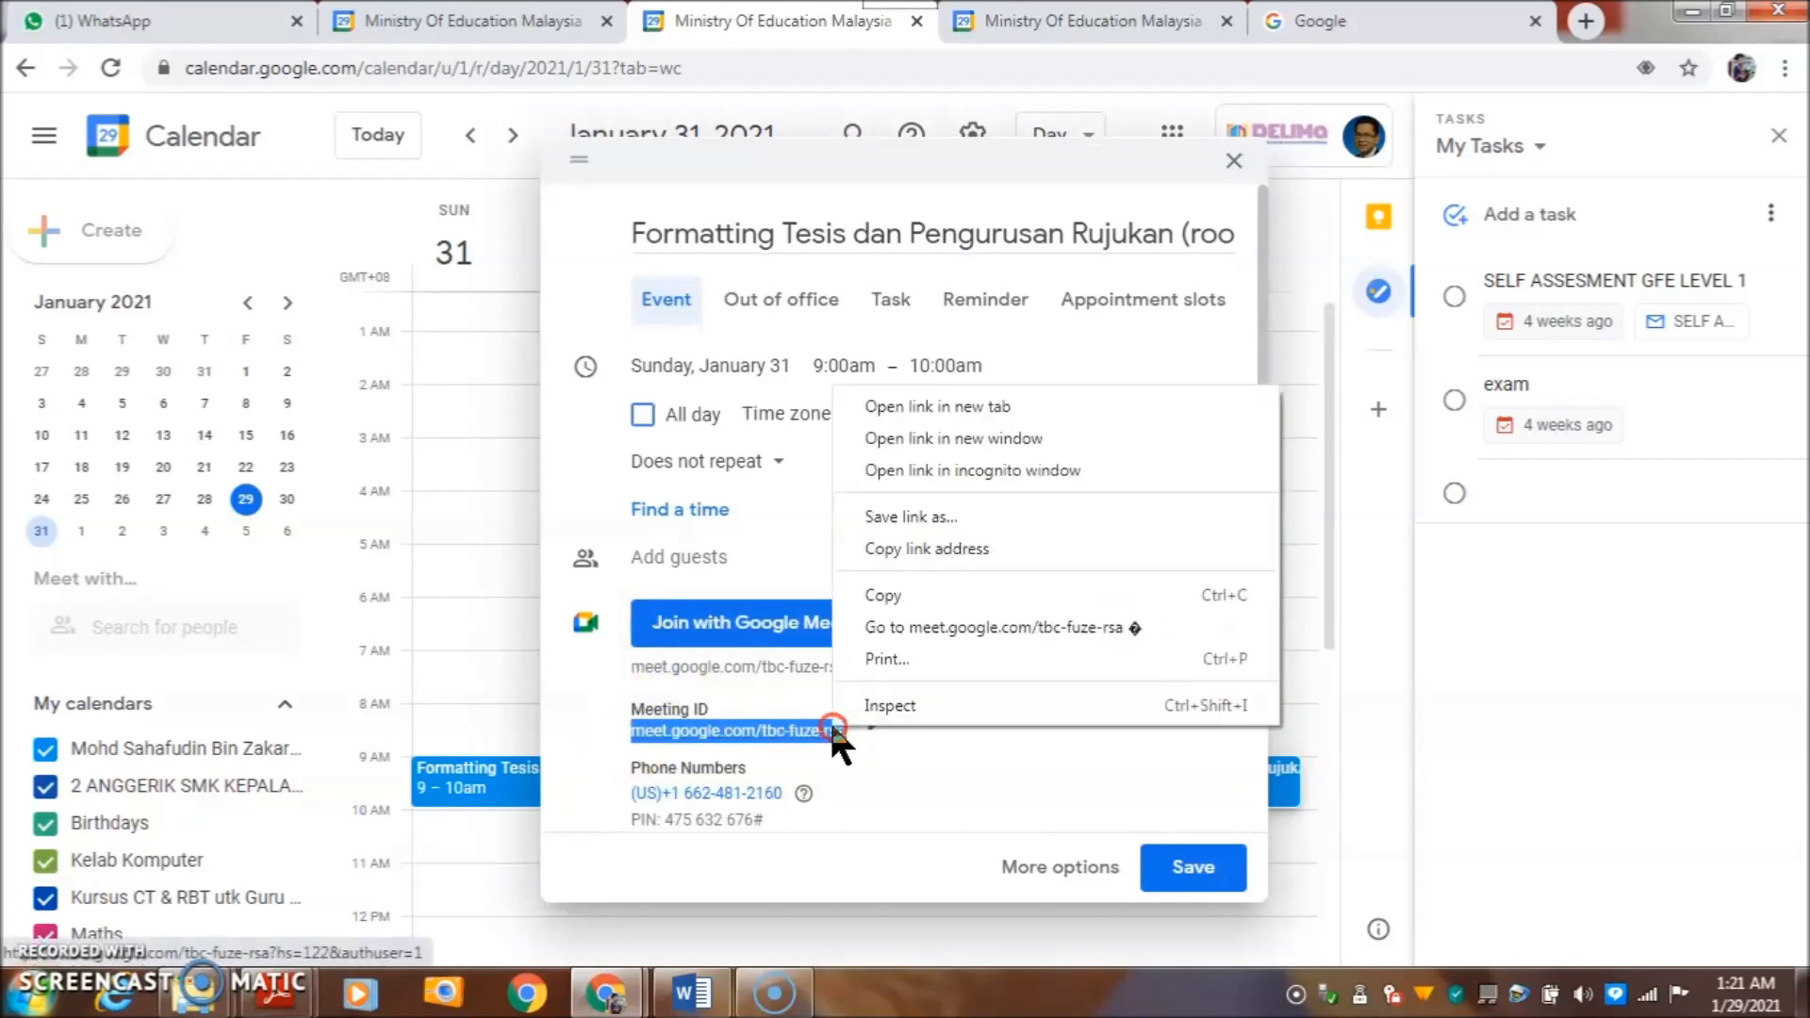
left_click(877, 596)
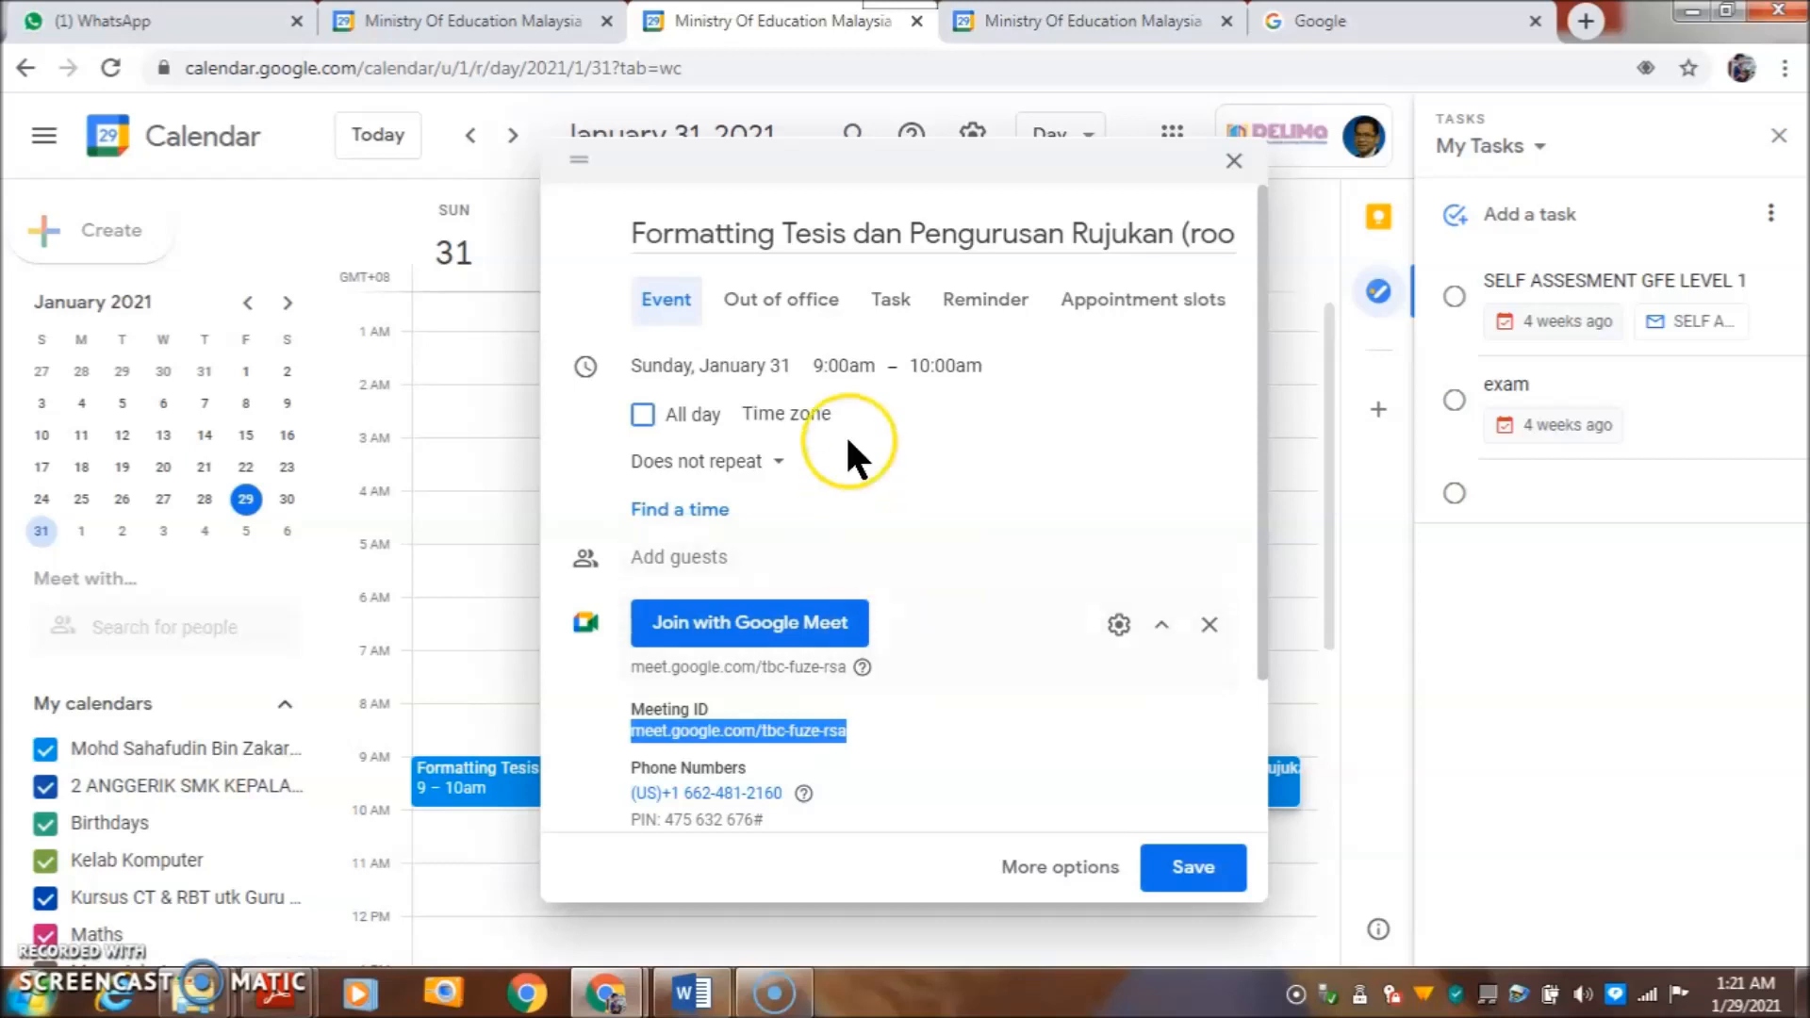
left_click(122, 22)
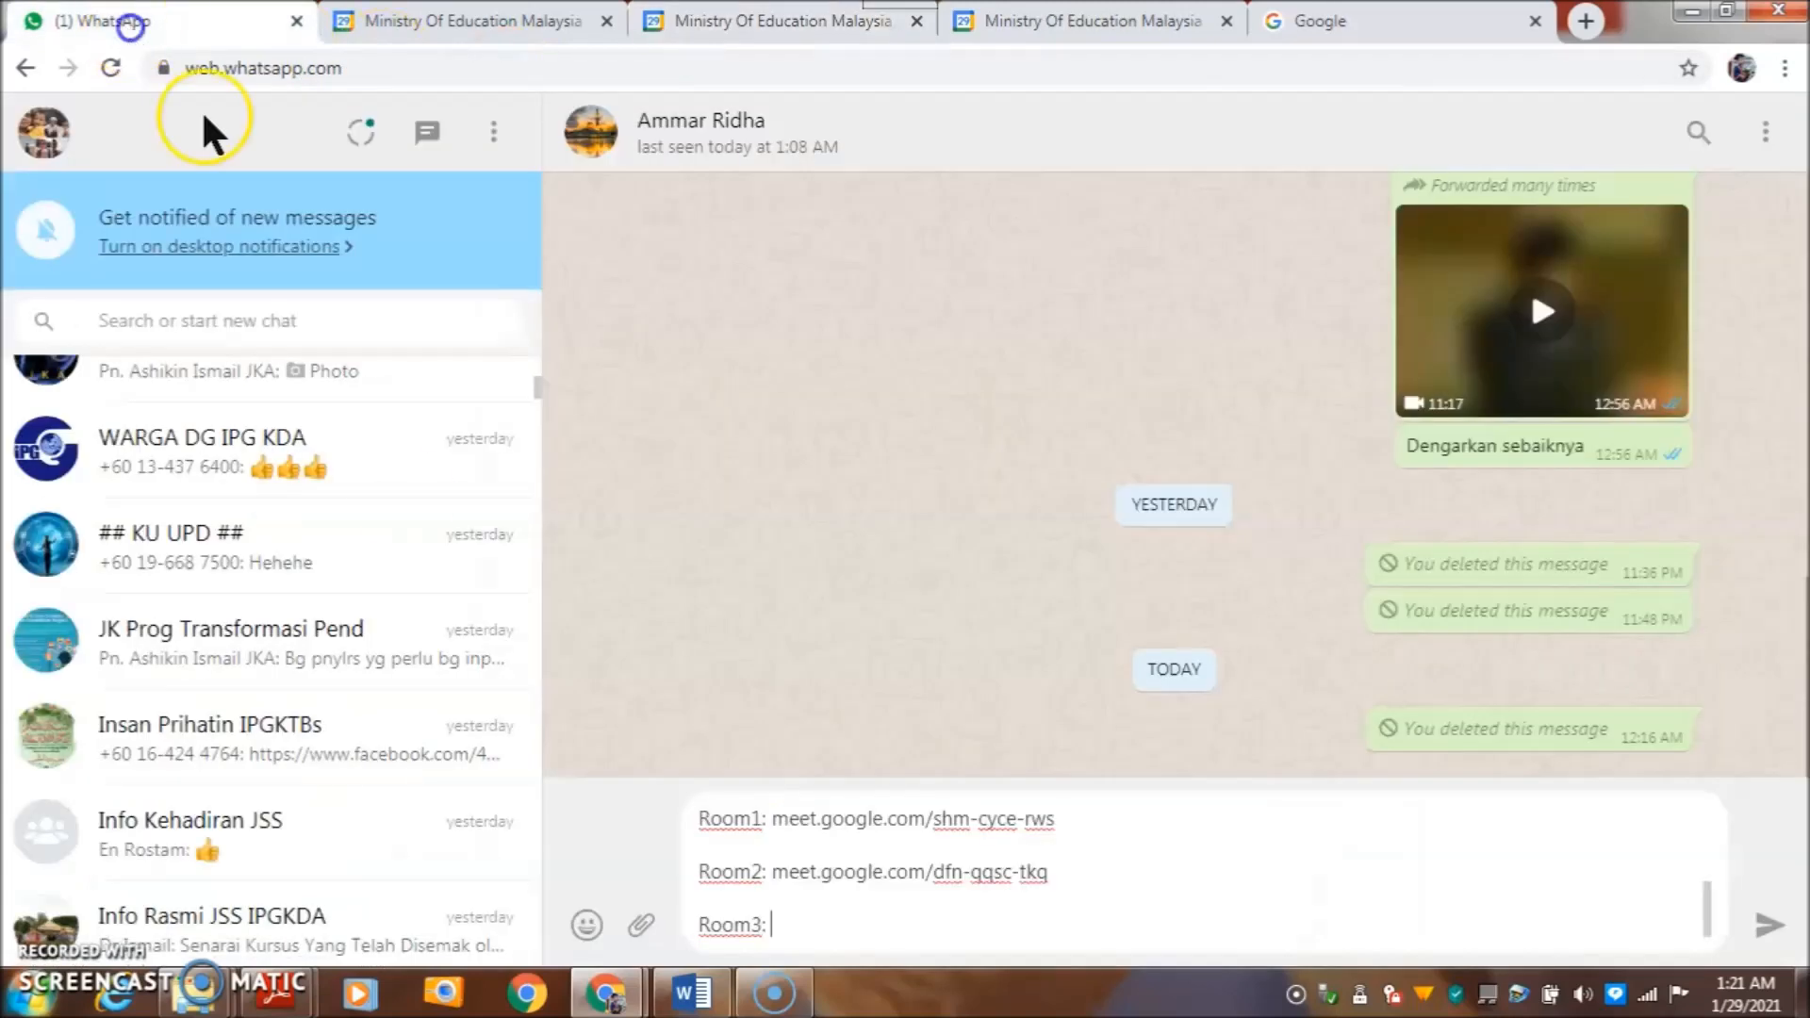
- Paste the room3 link after 'Room3:', send the message, and open the Room1 link in a new tab
right_click(792, 927)
left_click(847, 715)
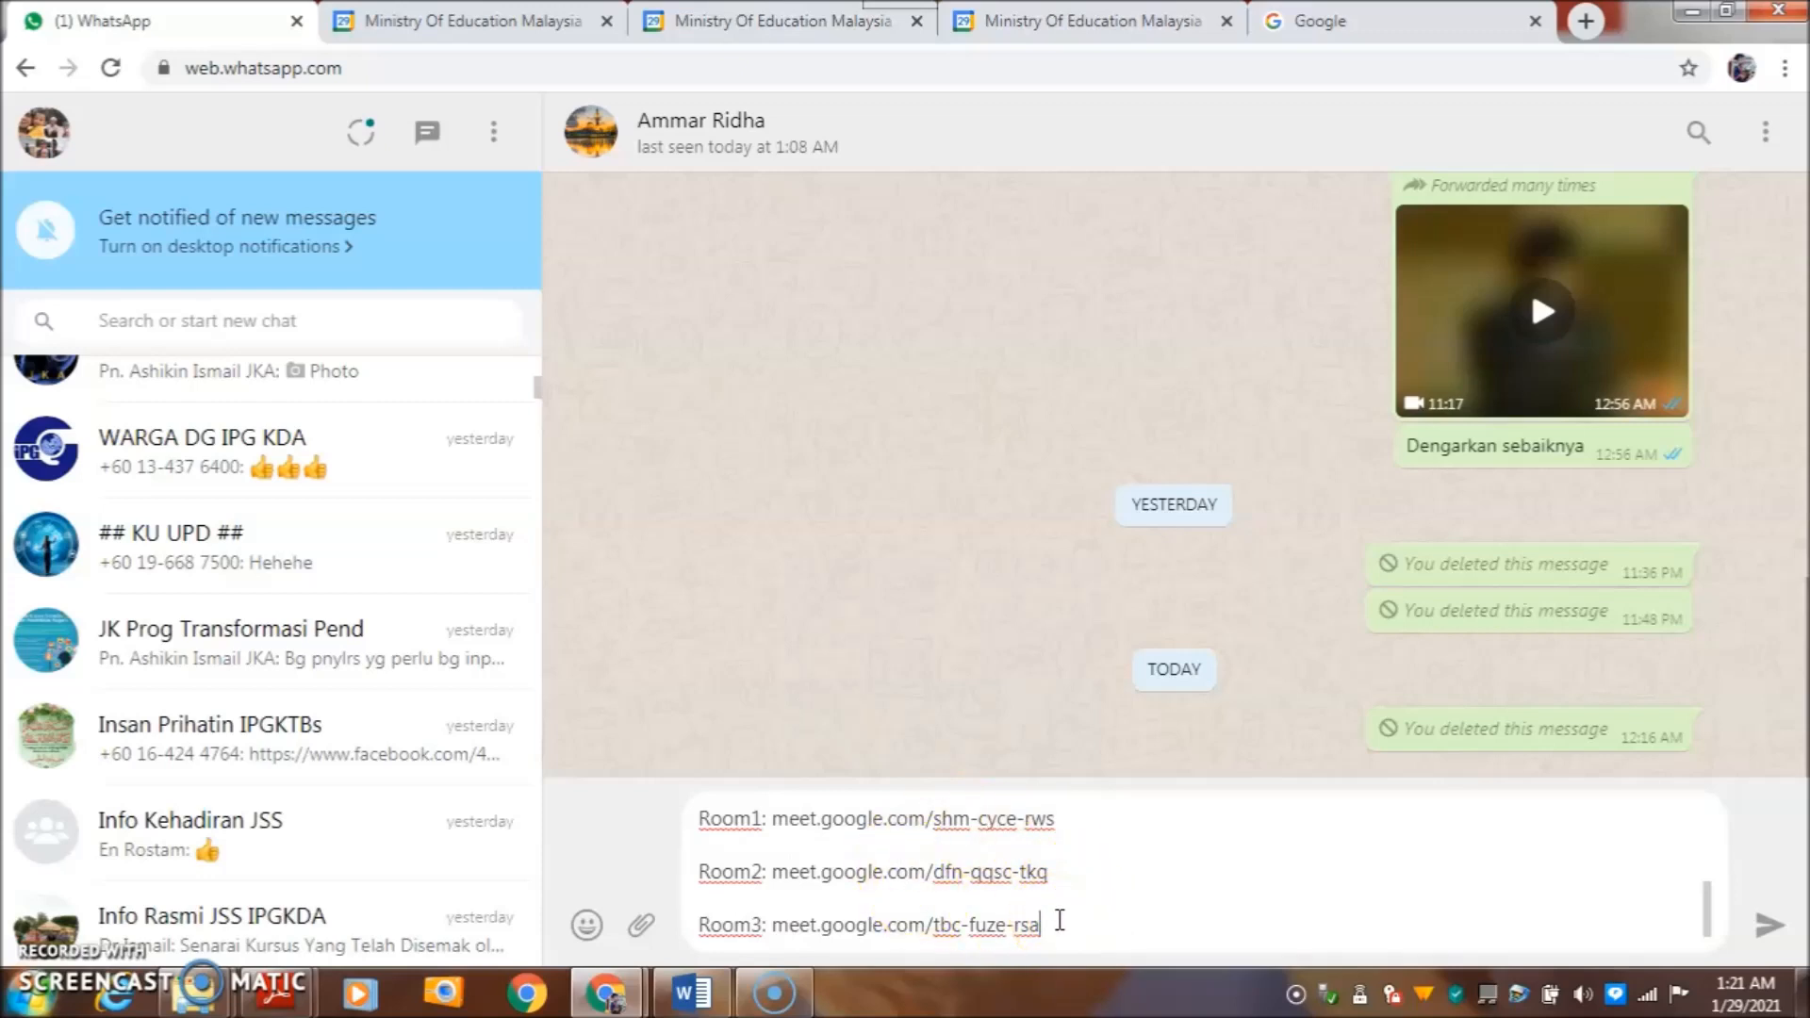
key("Return")
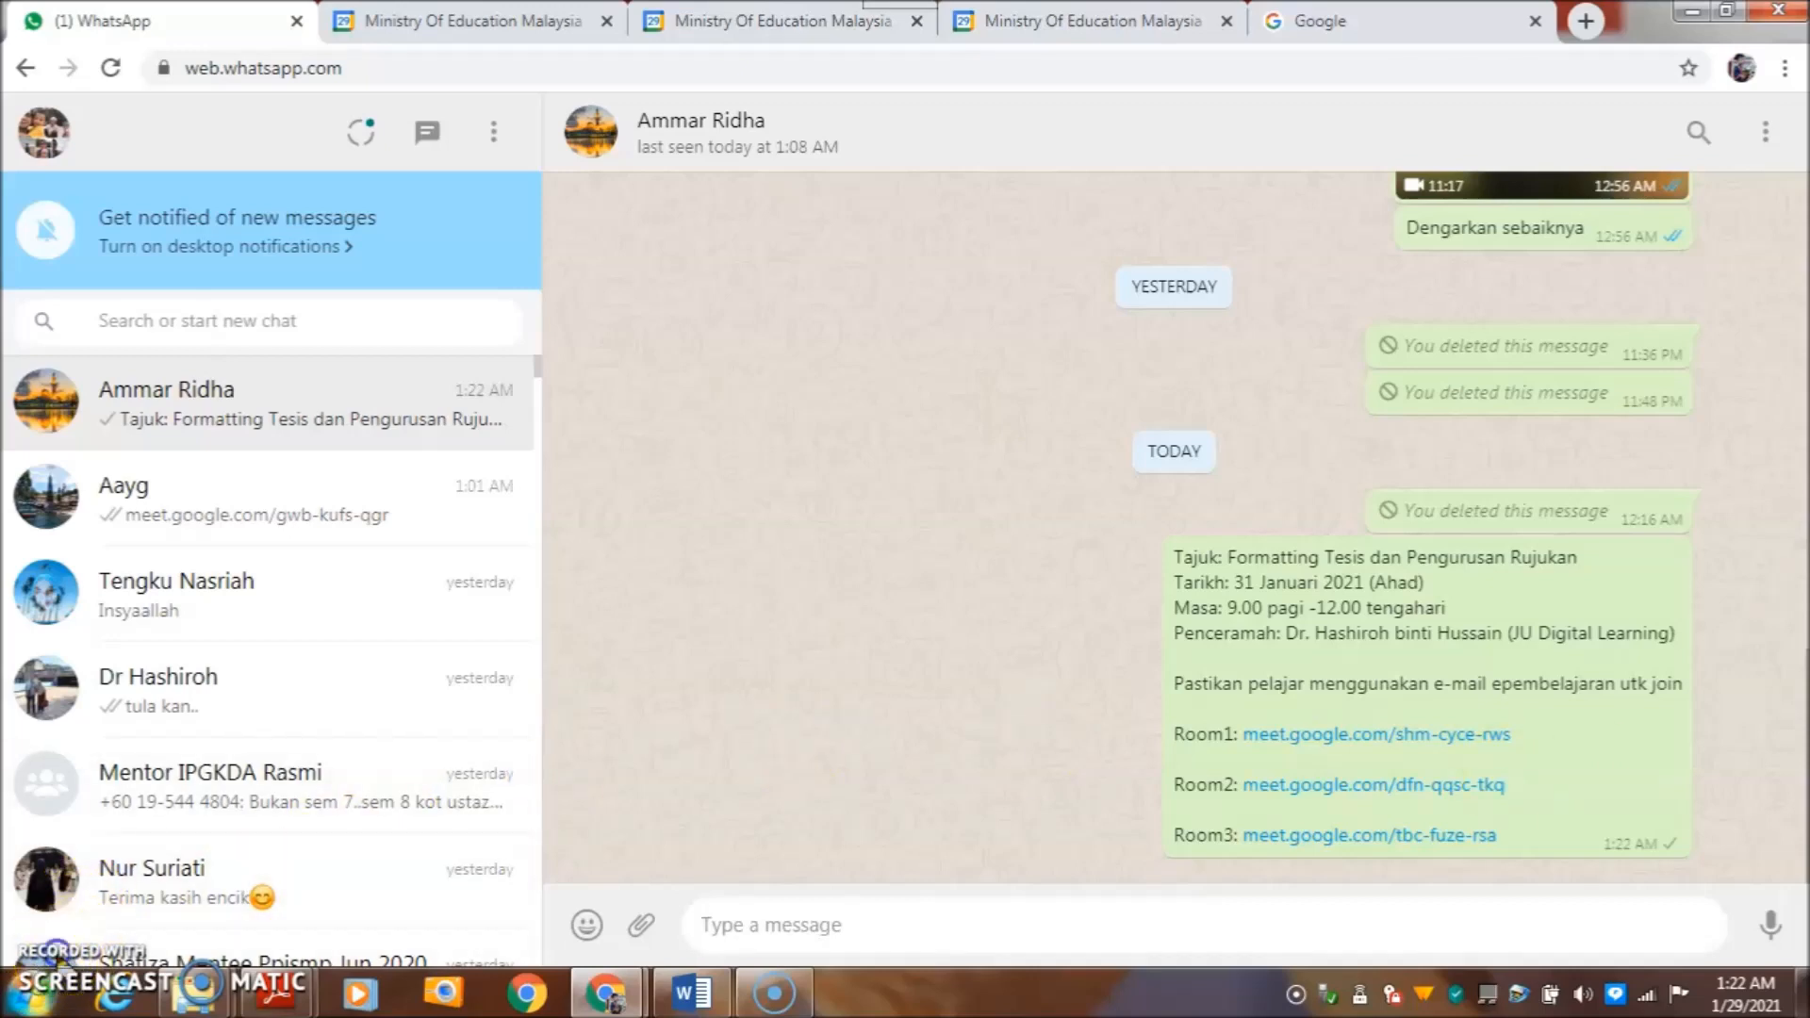
right_click(1262, 736)
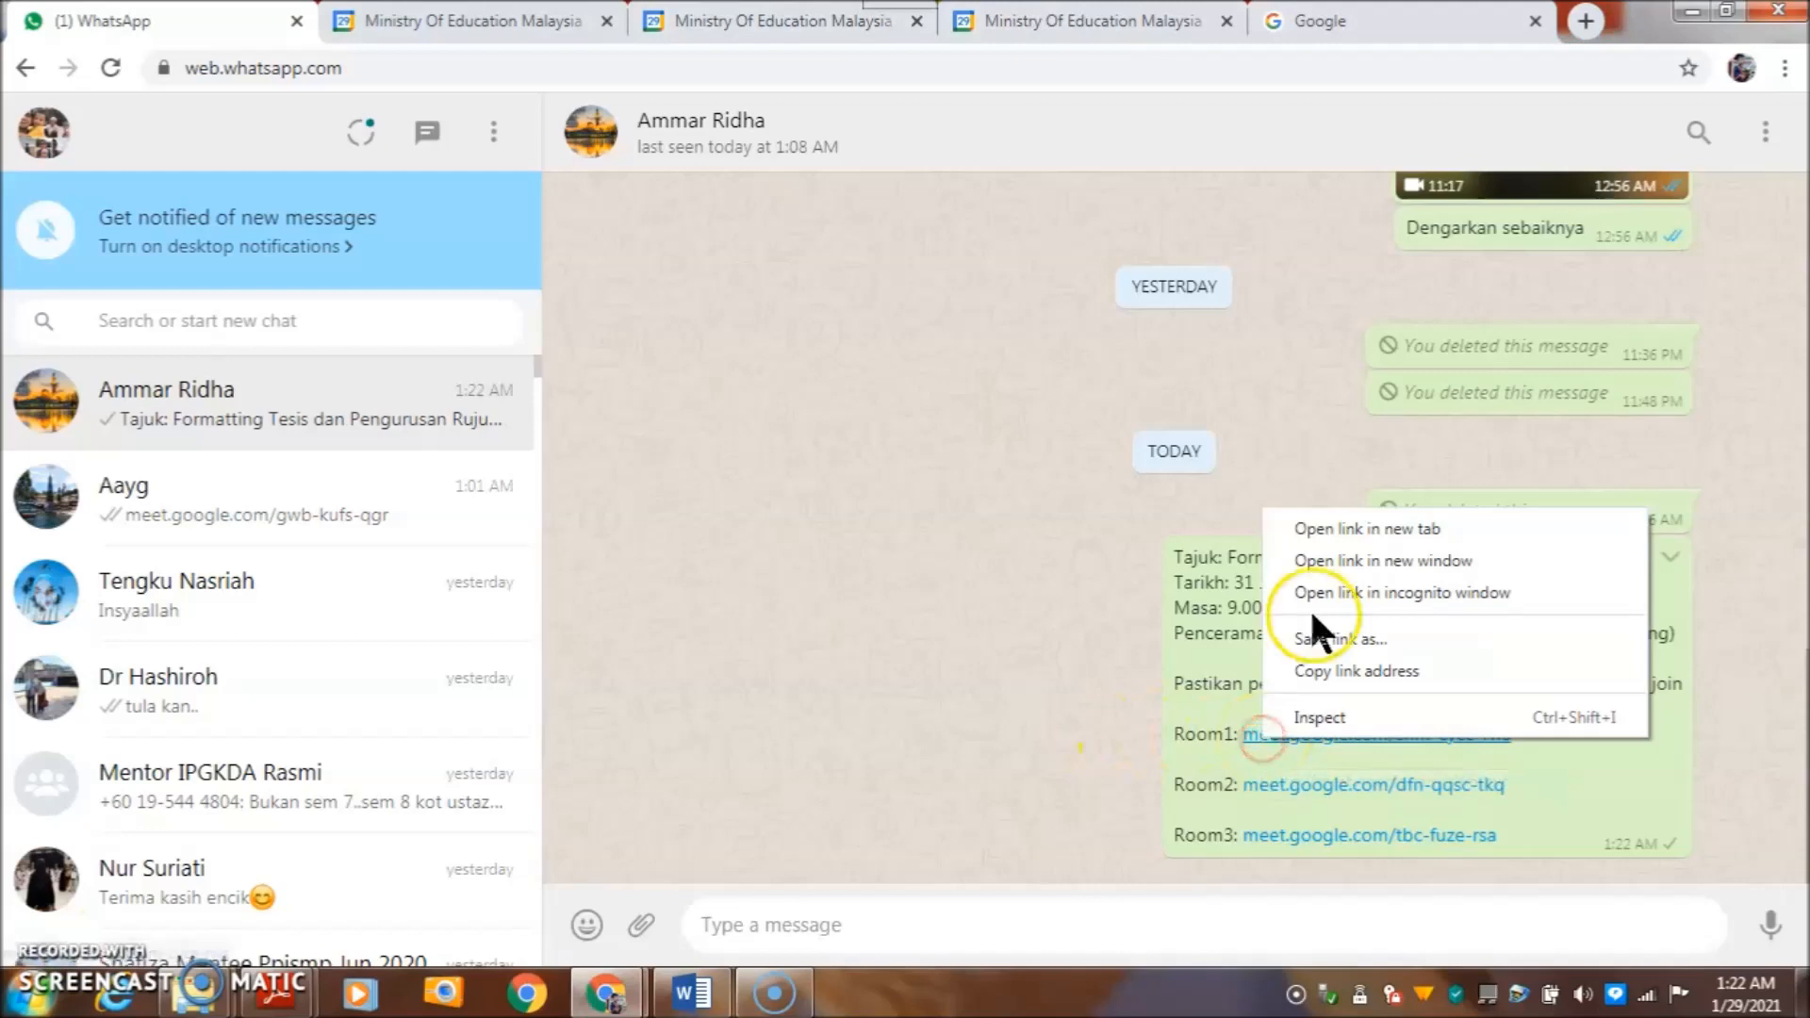
left_click(1329, 552)
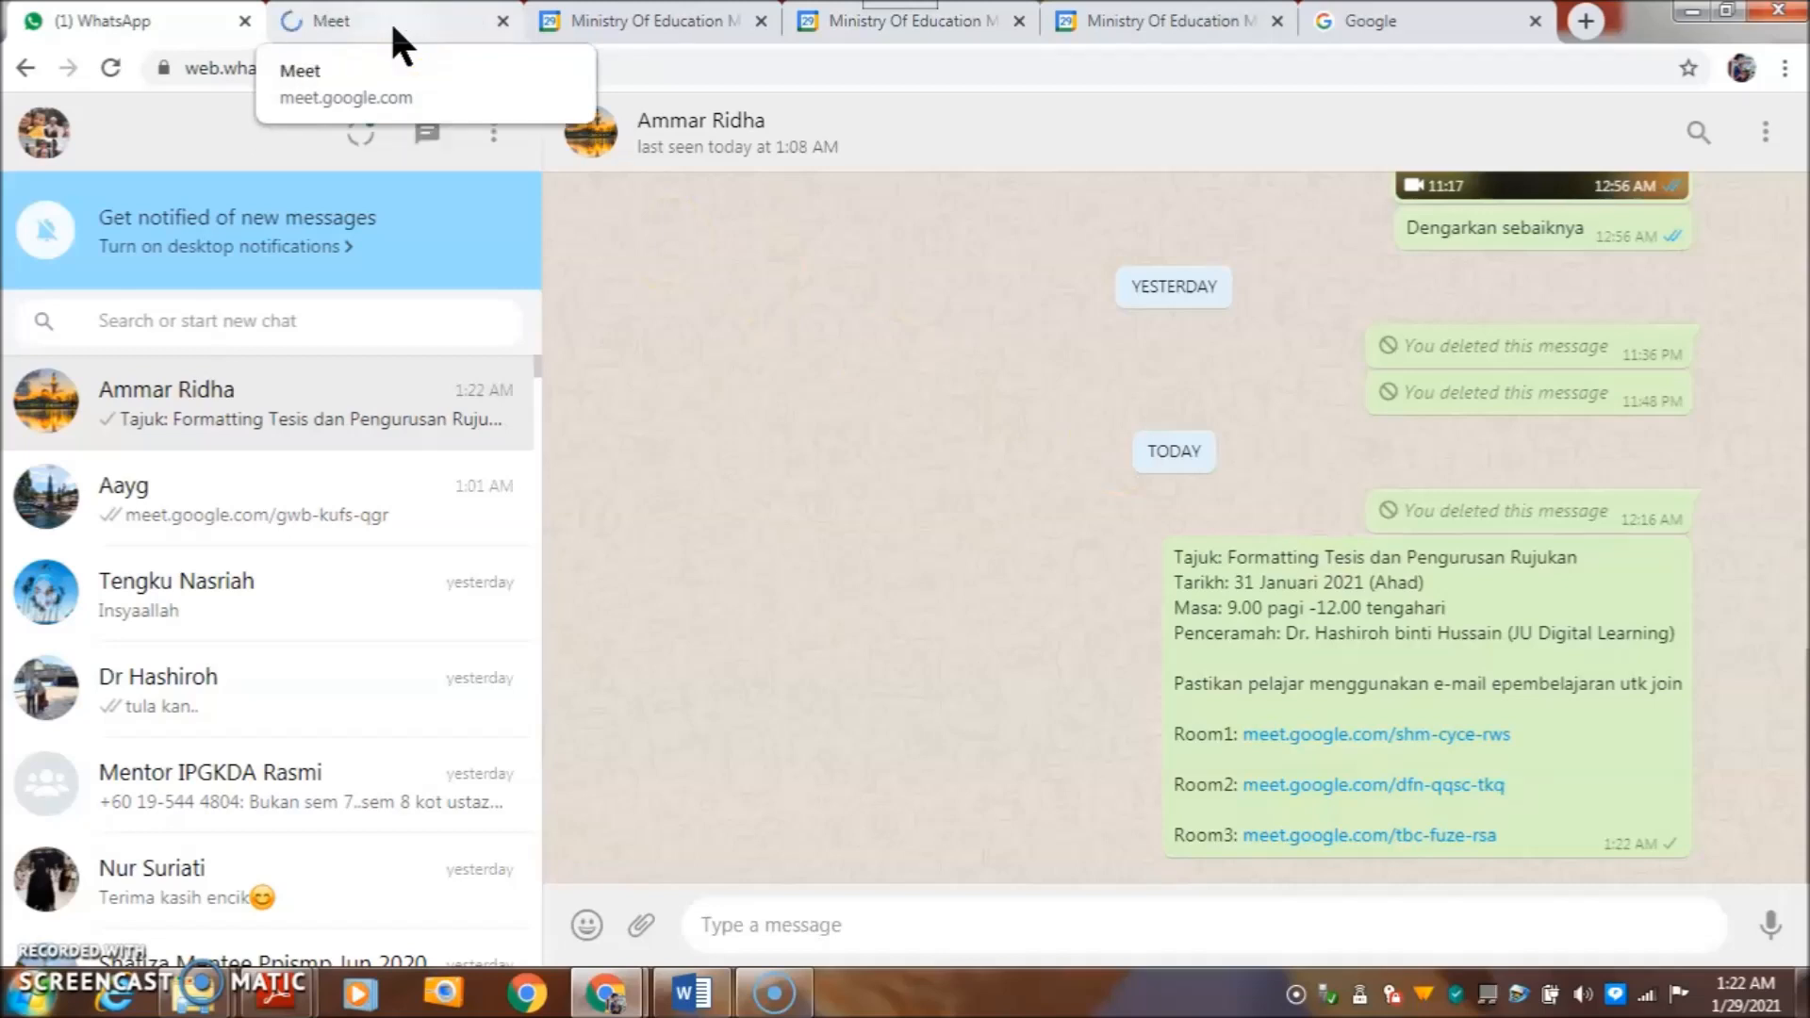
- Join the shm-cyce-rws Room1 call with the other school account and camera off, then return to WhatsApp
left_click(390, 19)
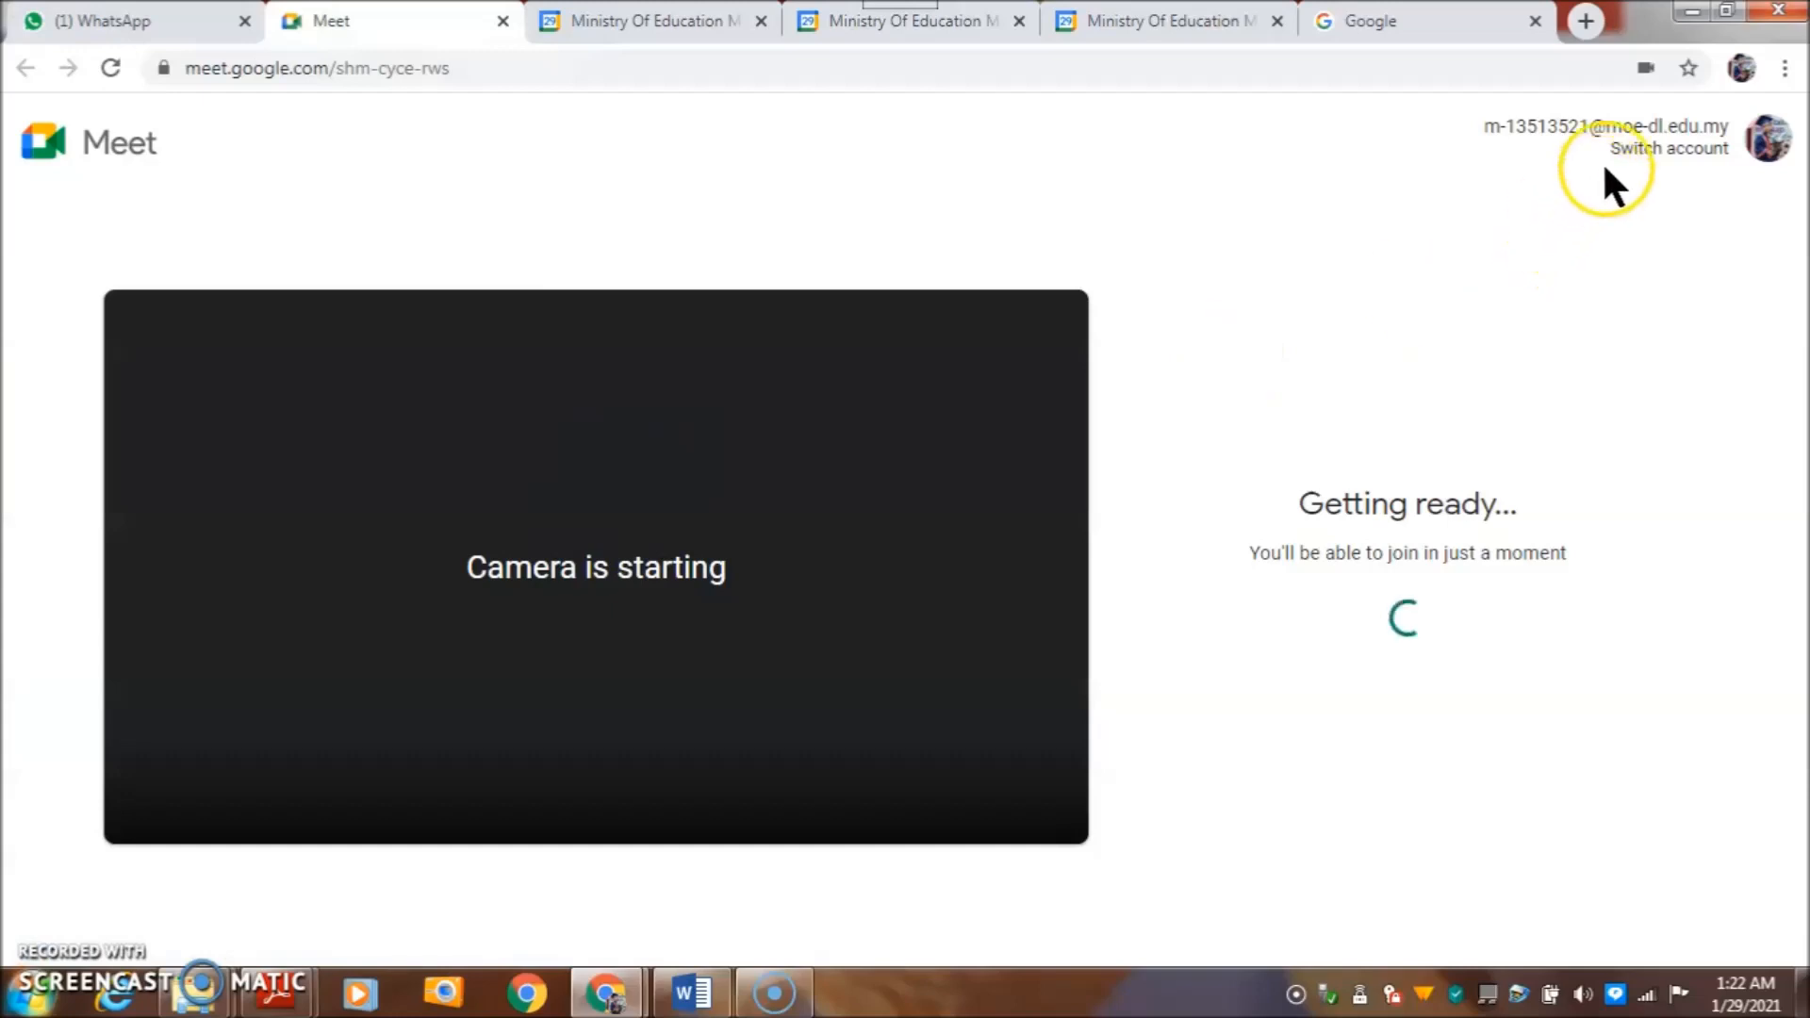
left_click(660, 785)
left_click(1649, 153)
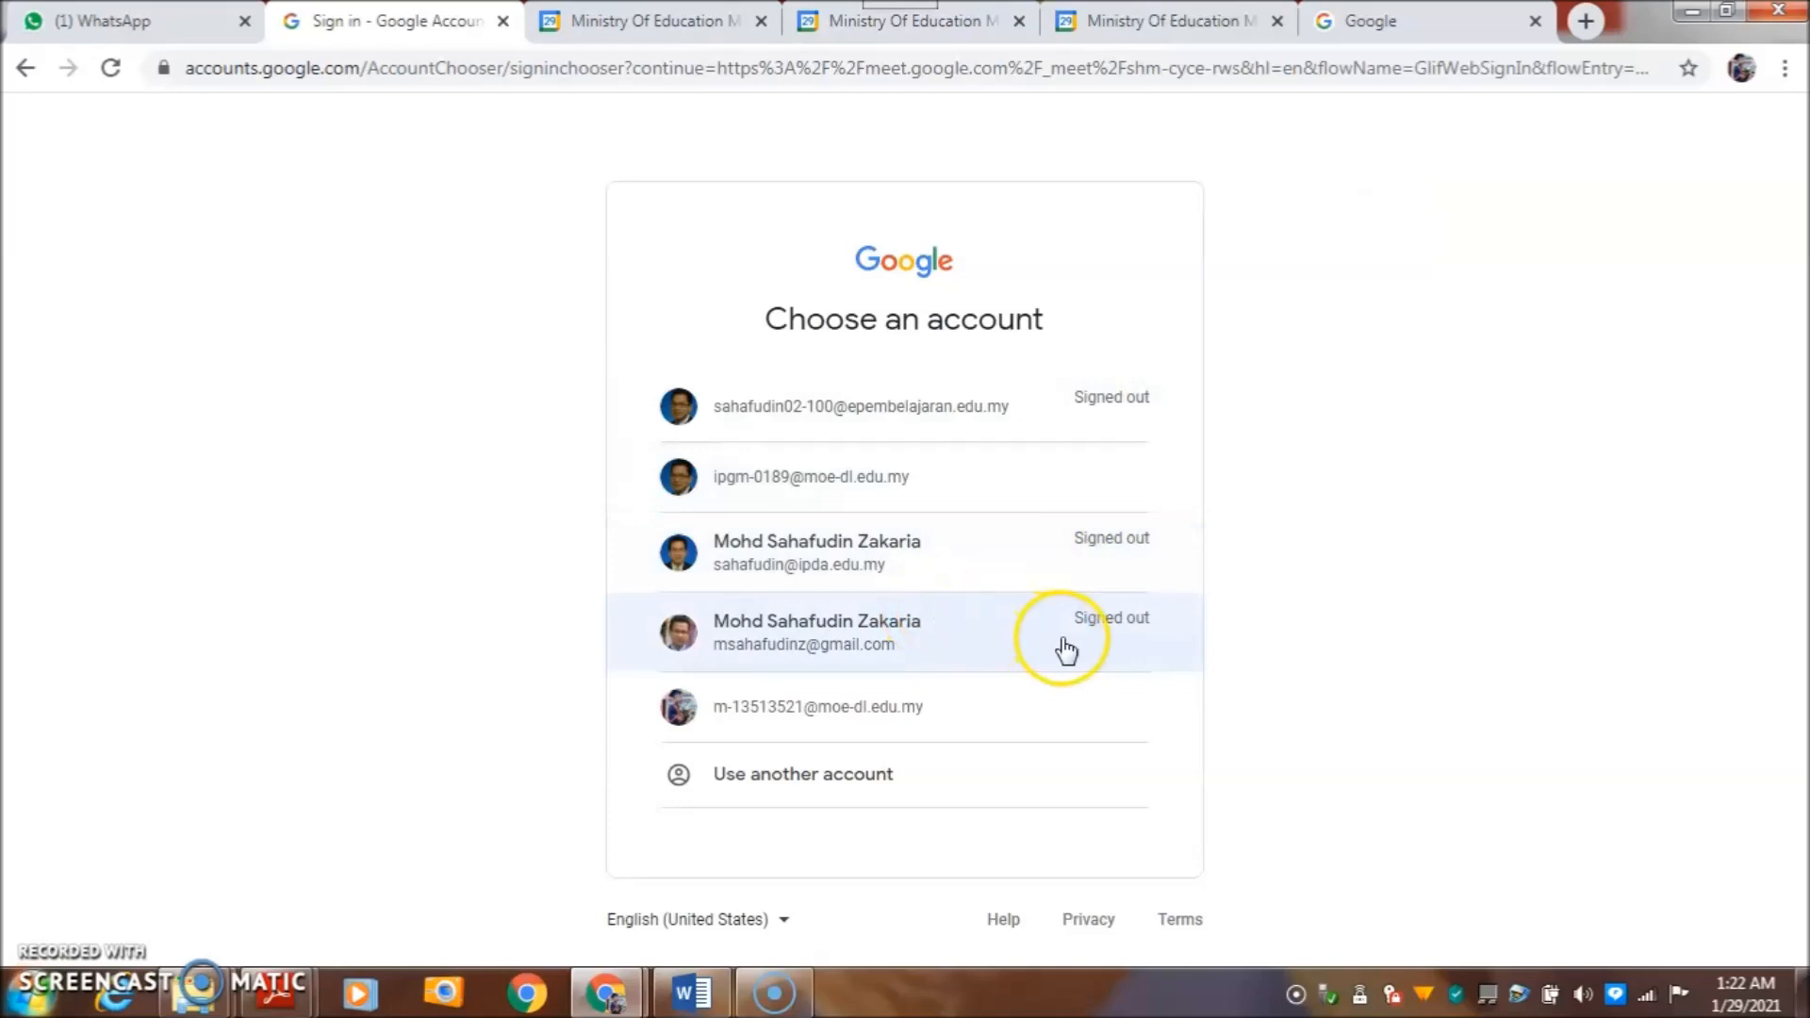
left_click(926, 481)
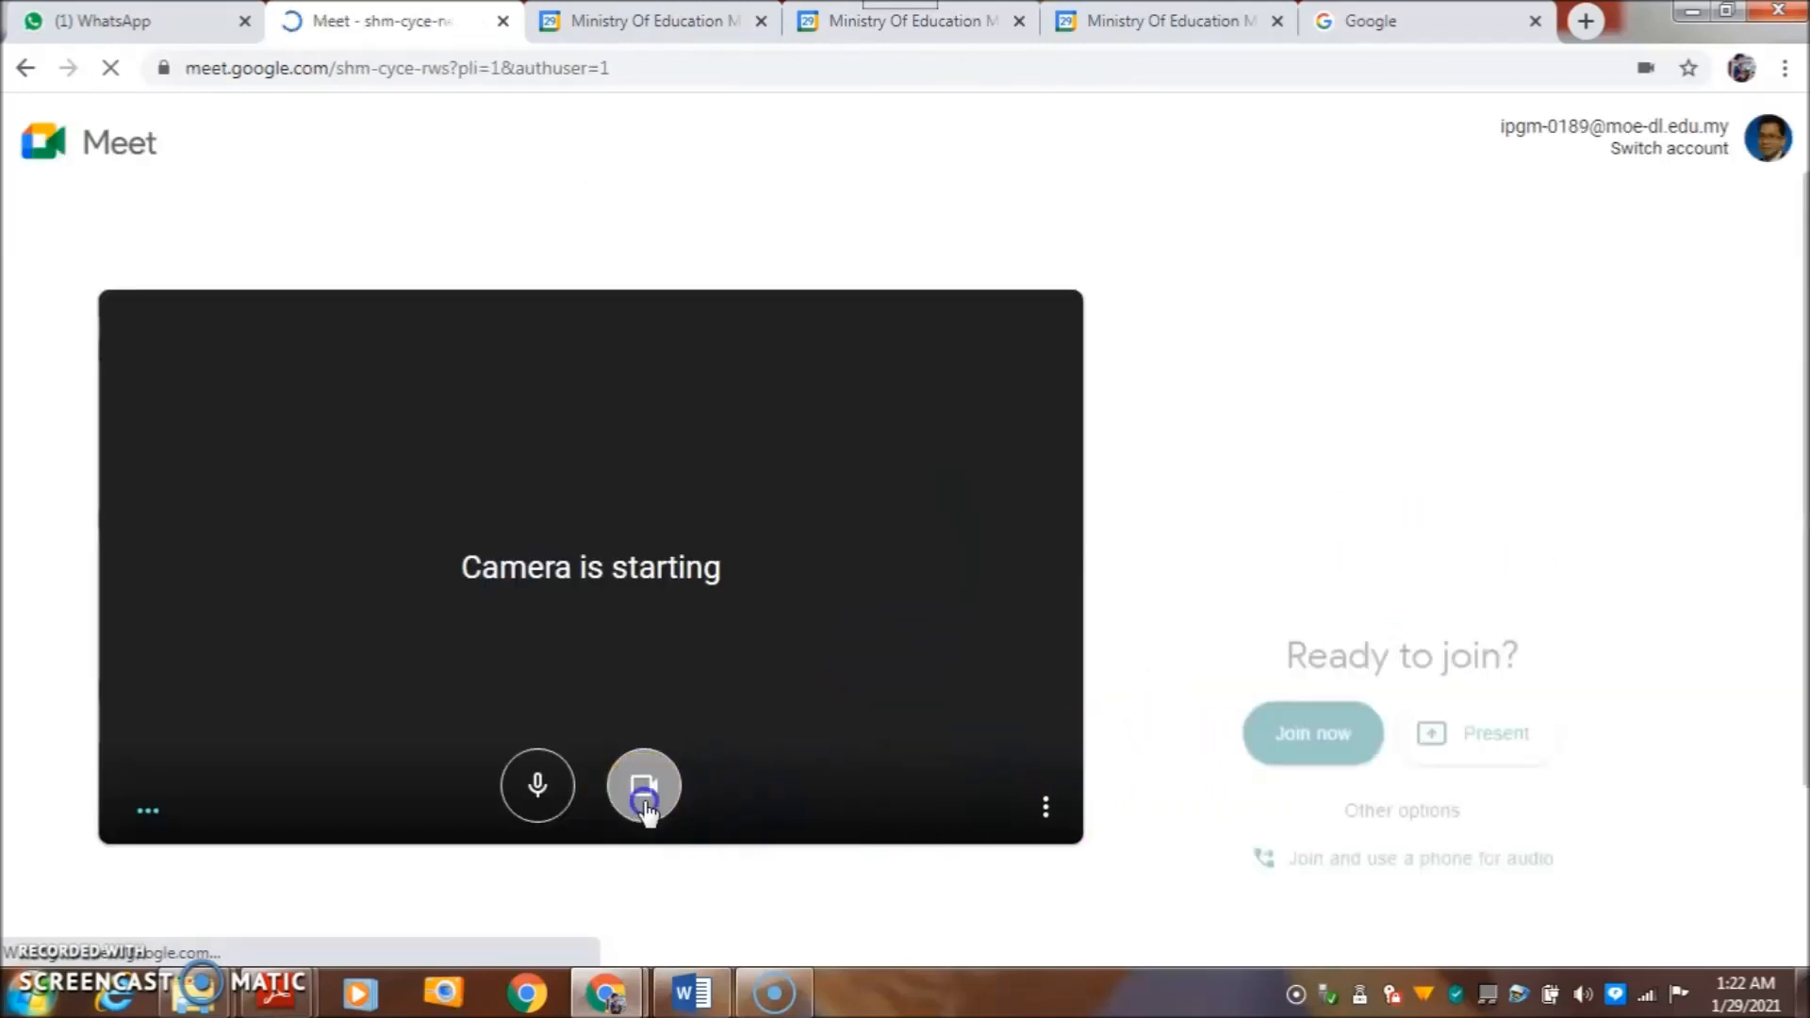
left_click(1293, 586)
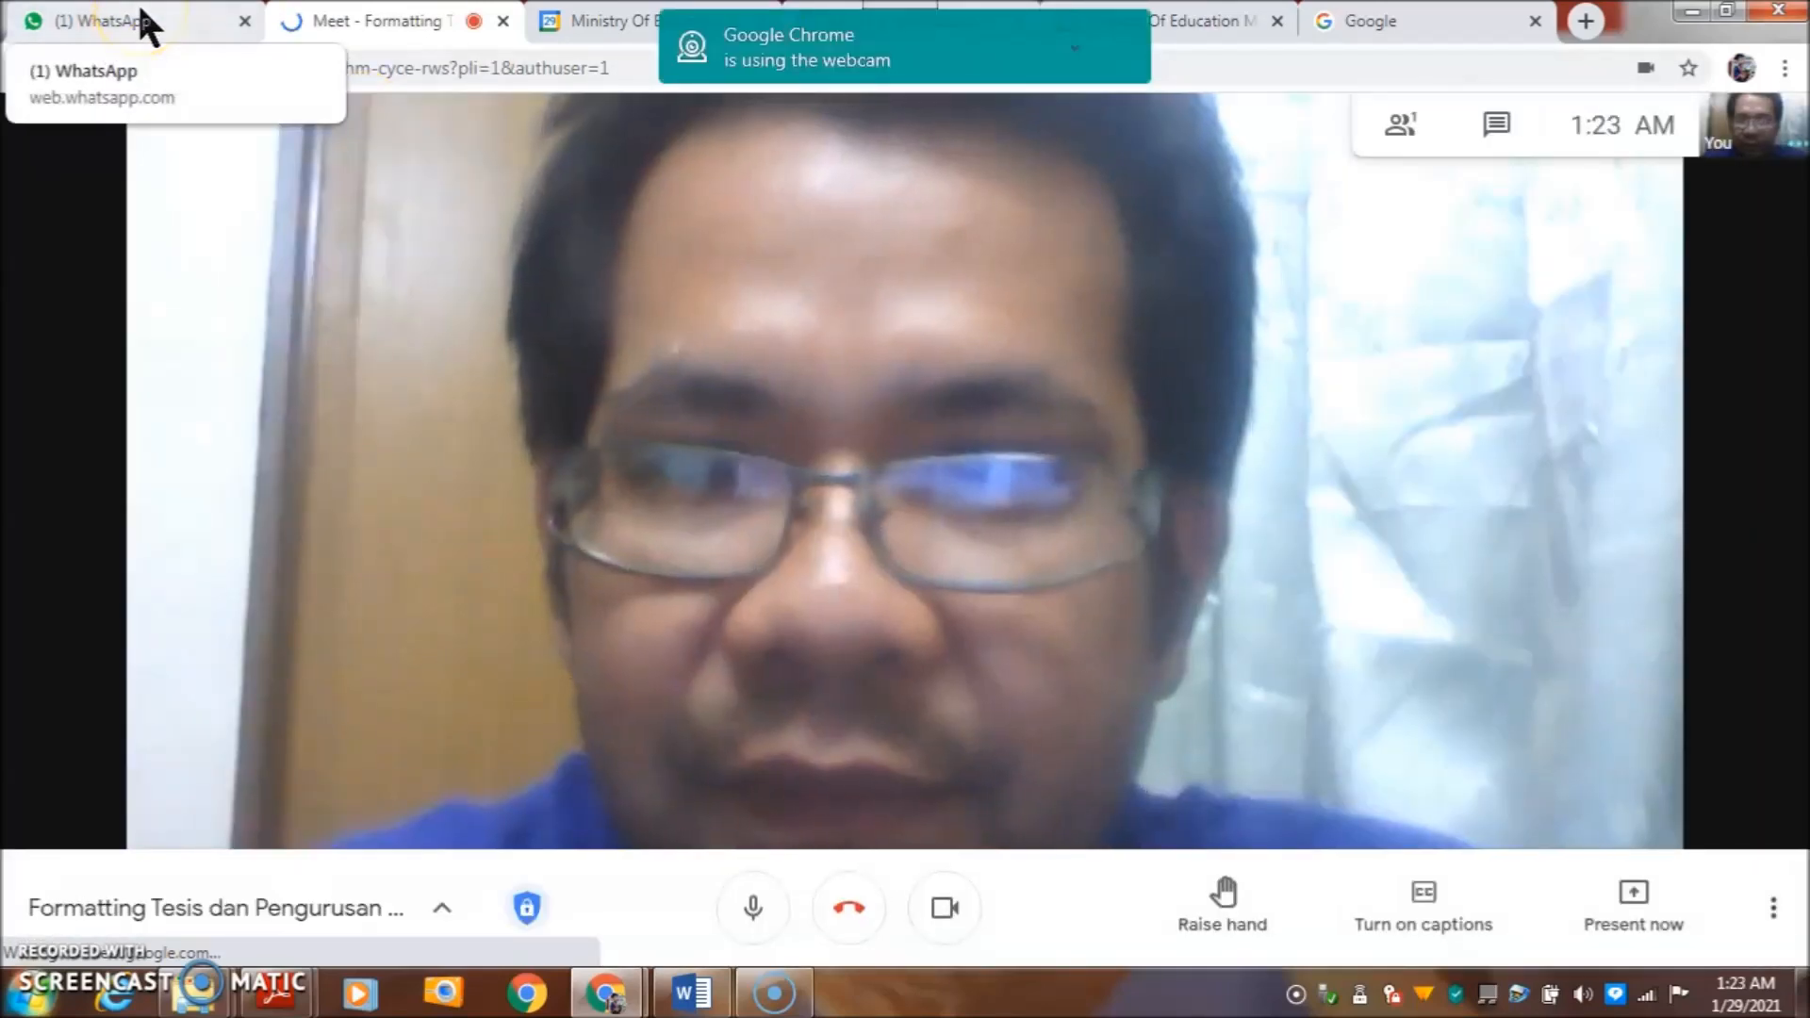
left_click(944, 906)
left_click(105, 23)
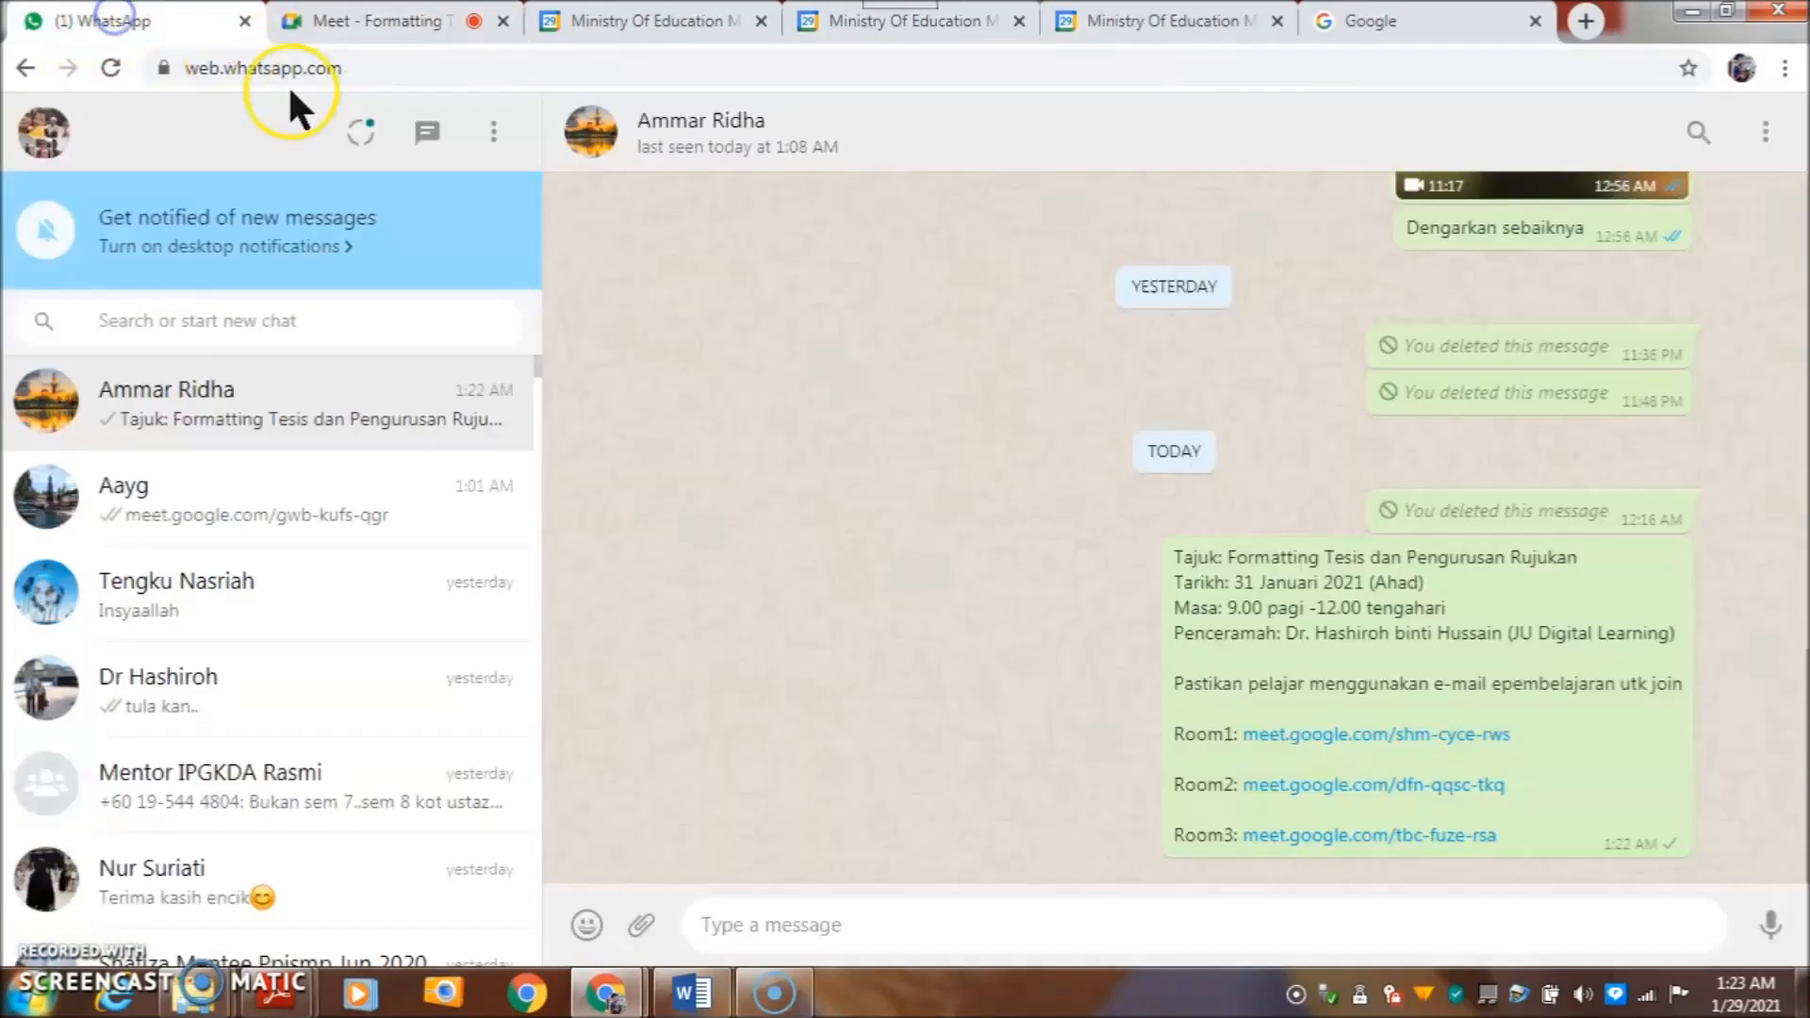
- Open the Room2 link in a new tab, join dfn-qqsc-tkq with the school account, then return to WhatsApp
right_click(1373, 785)
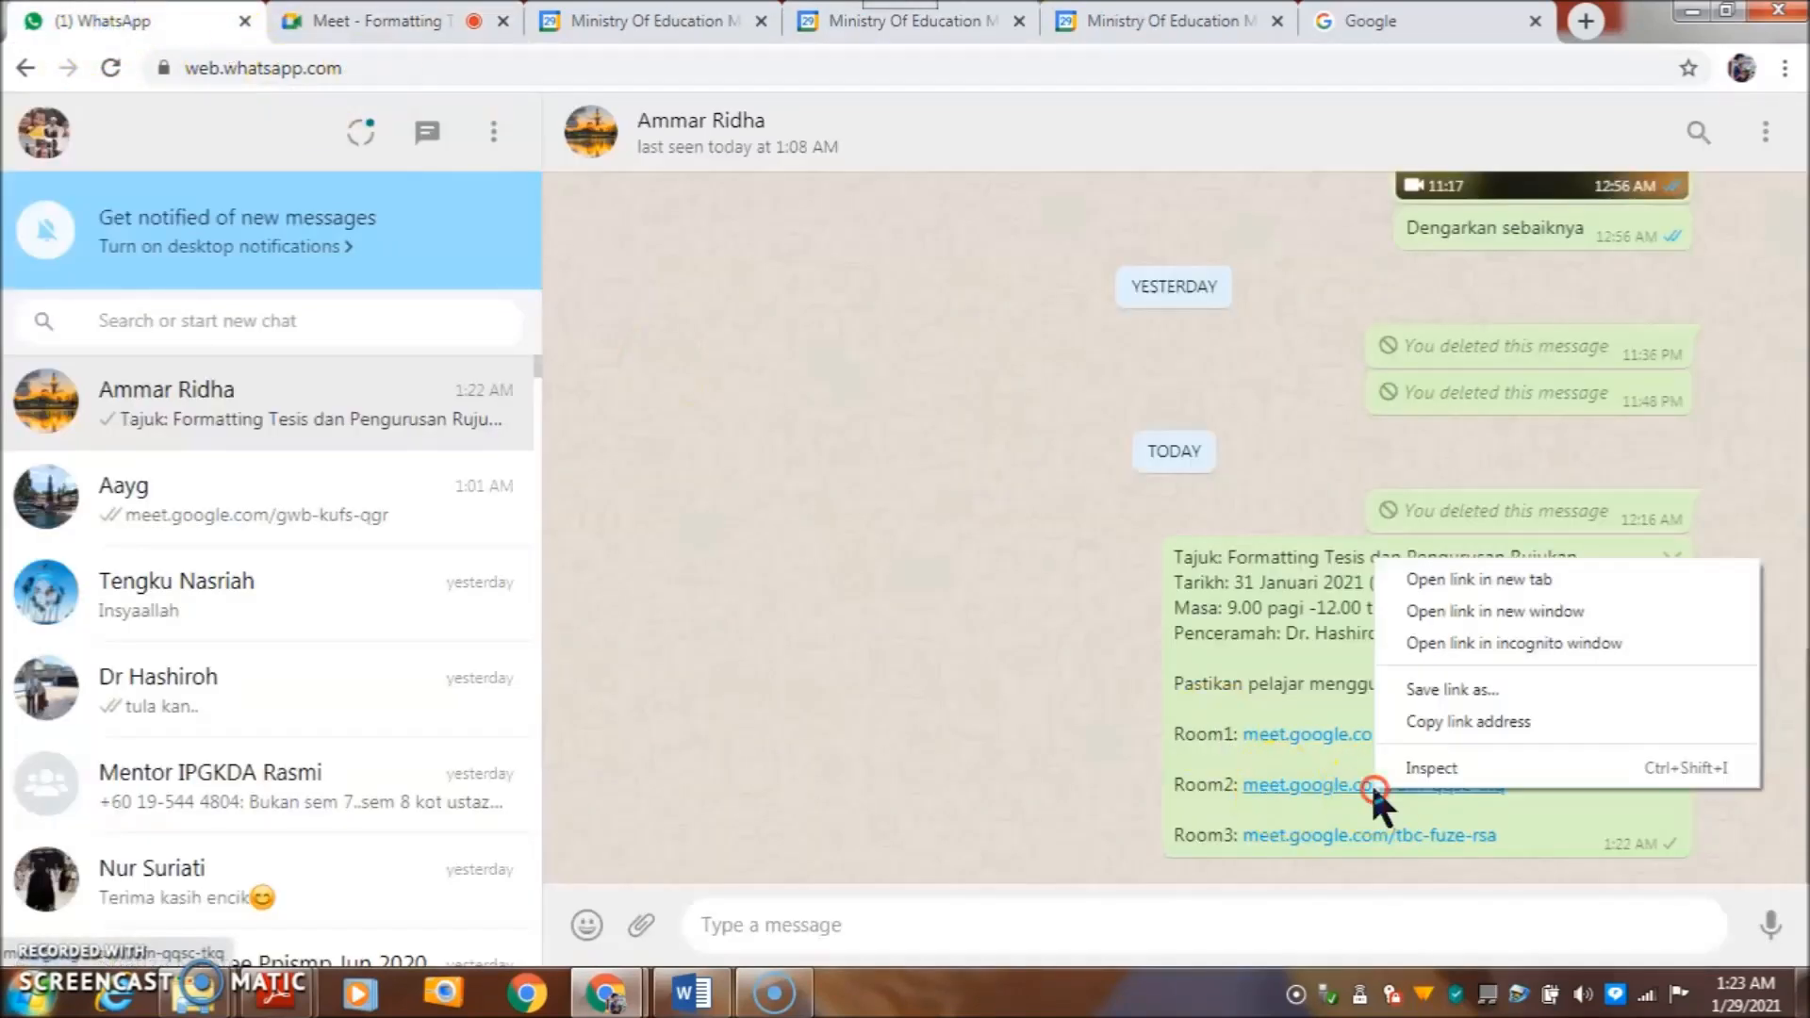
left_click(1466, 577)
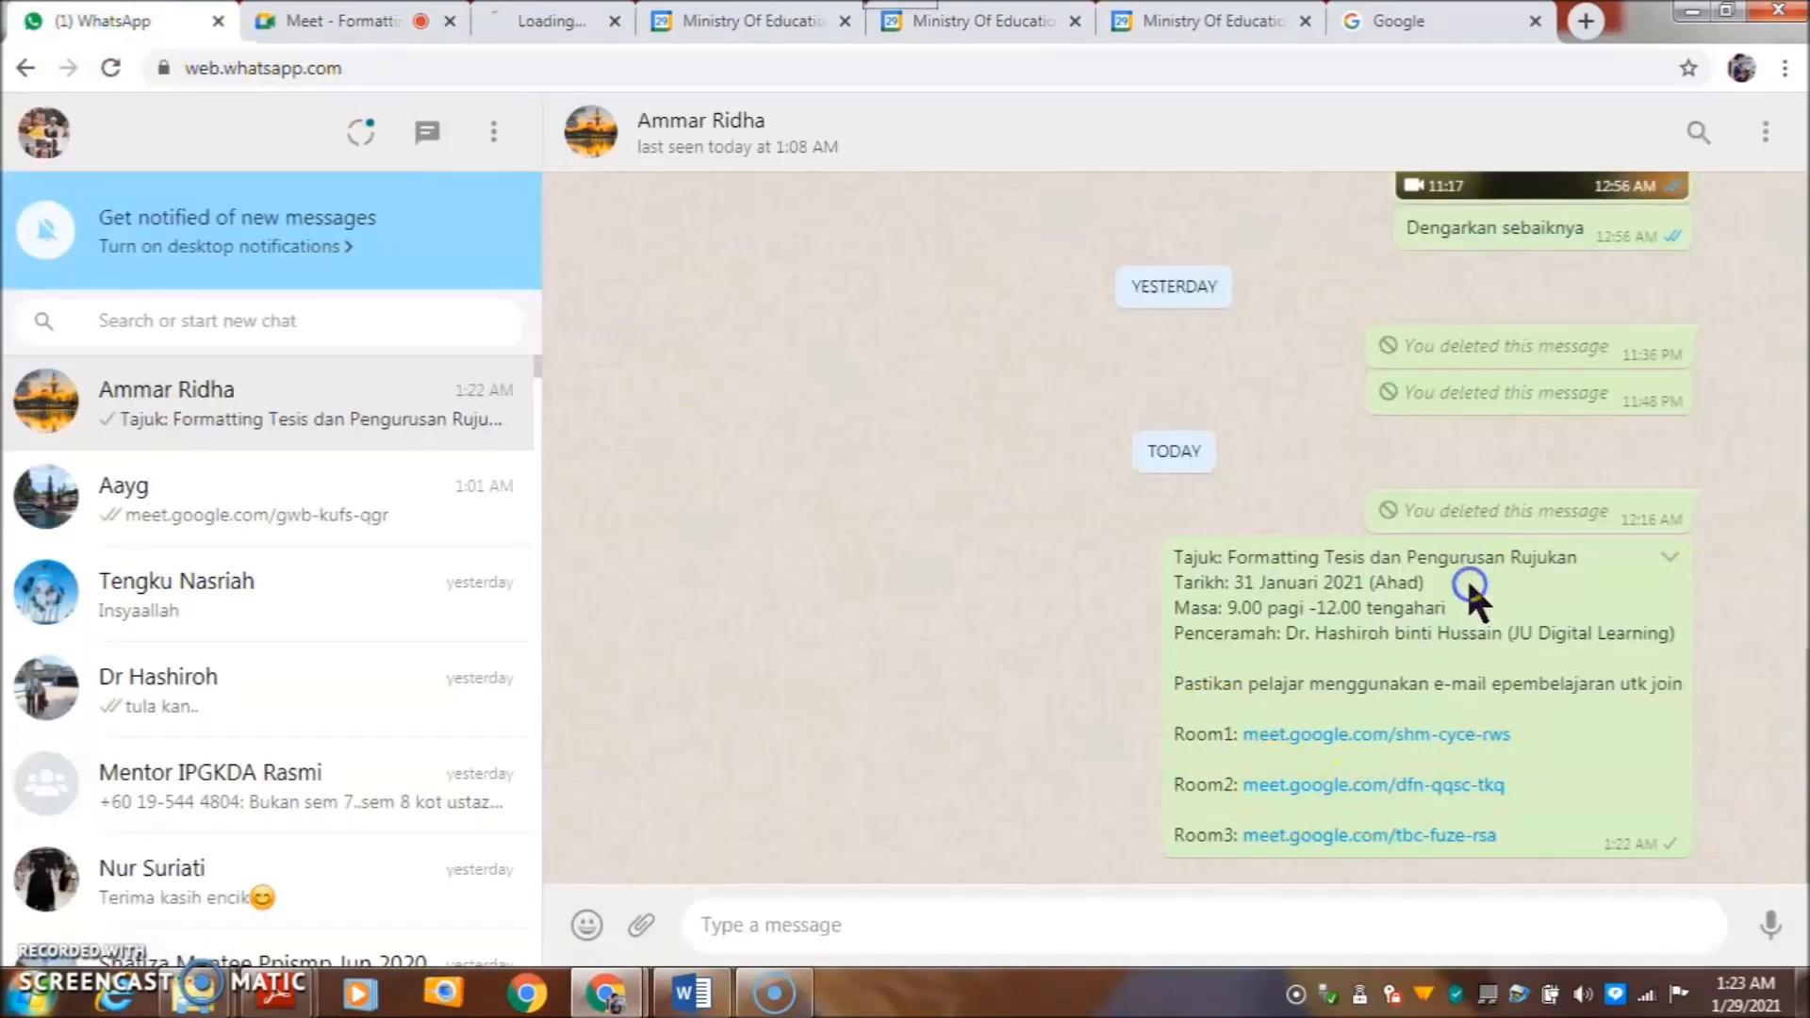
left_click(588, 14)
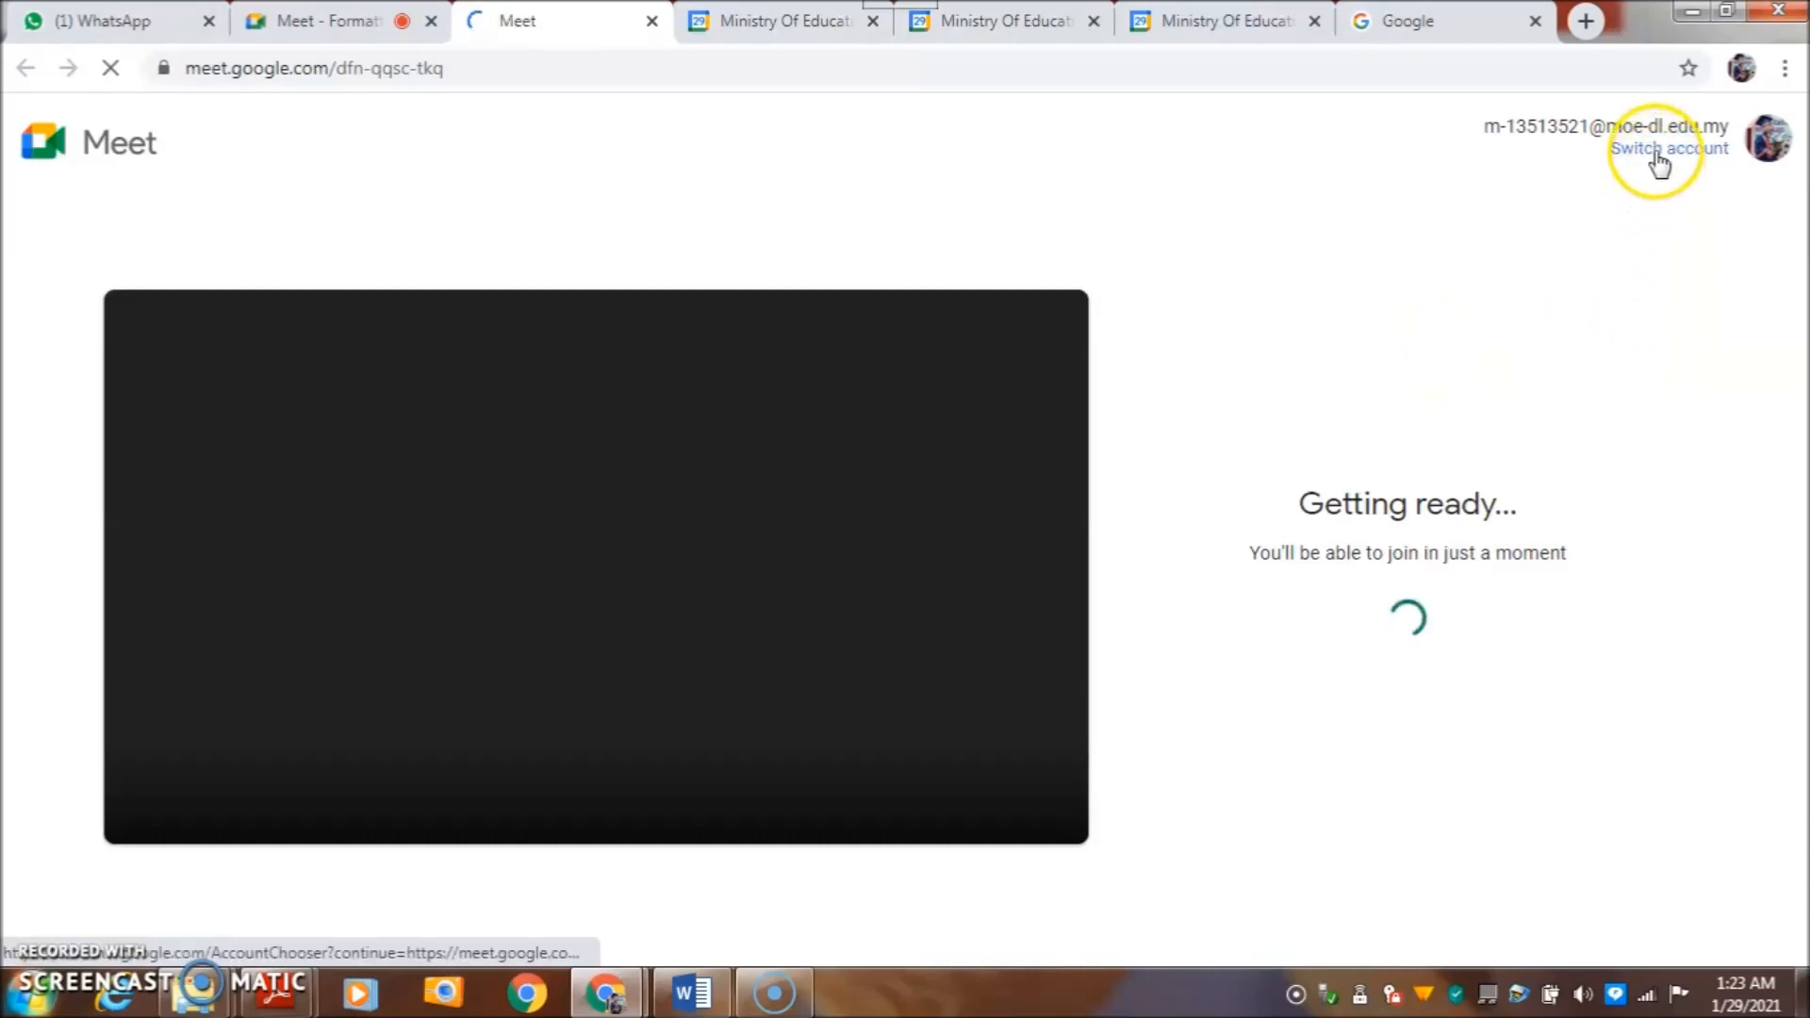
left_click(1656, 154)
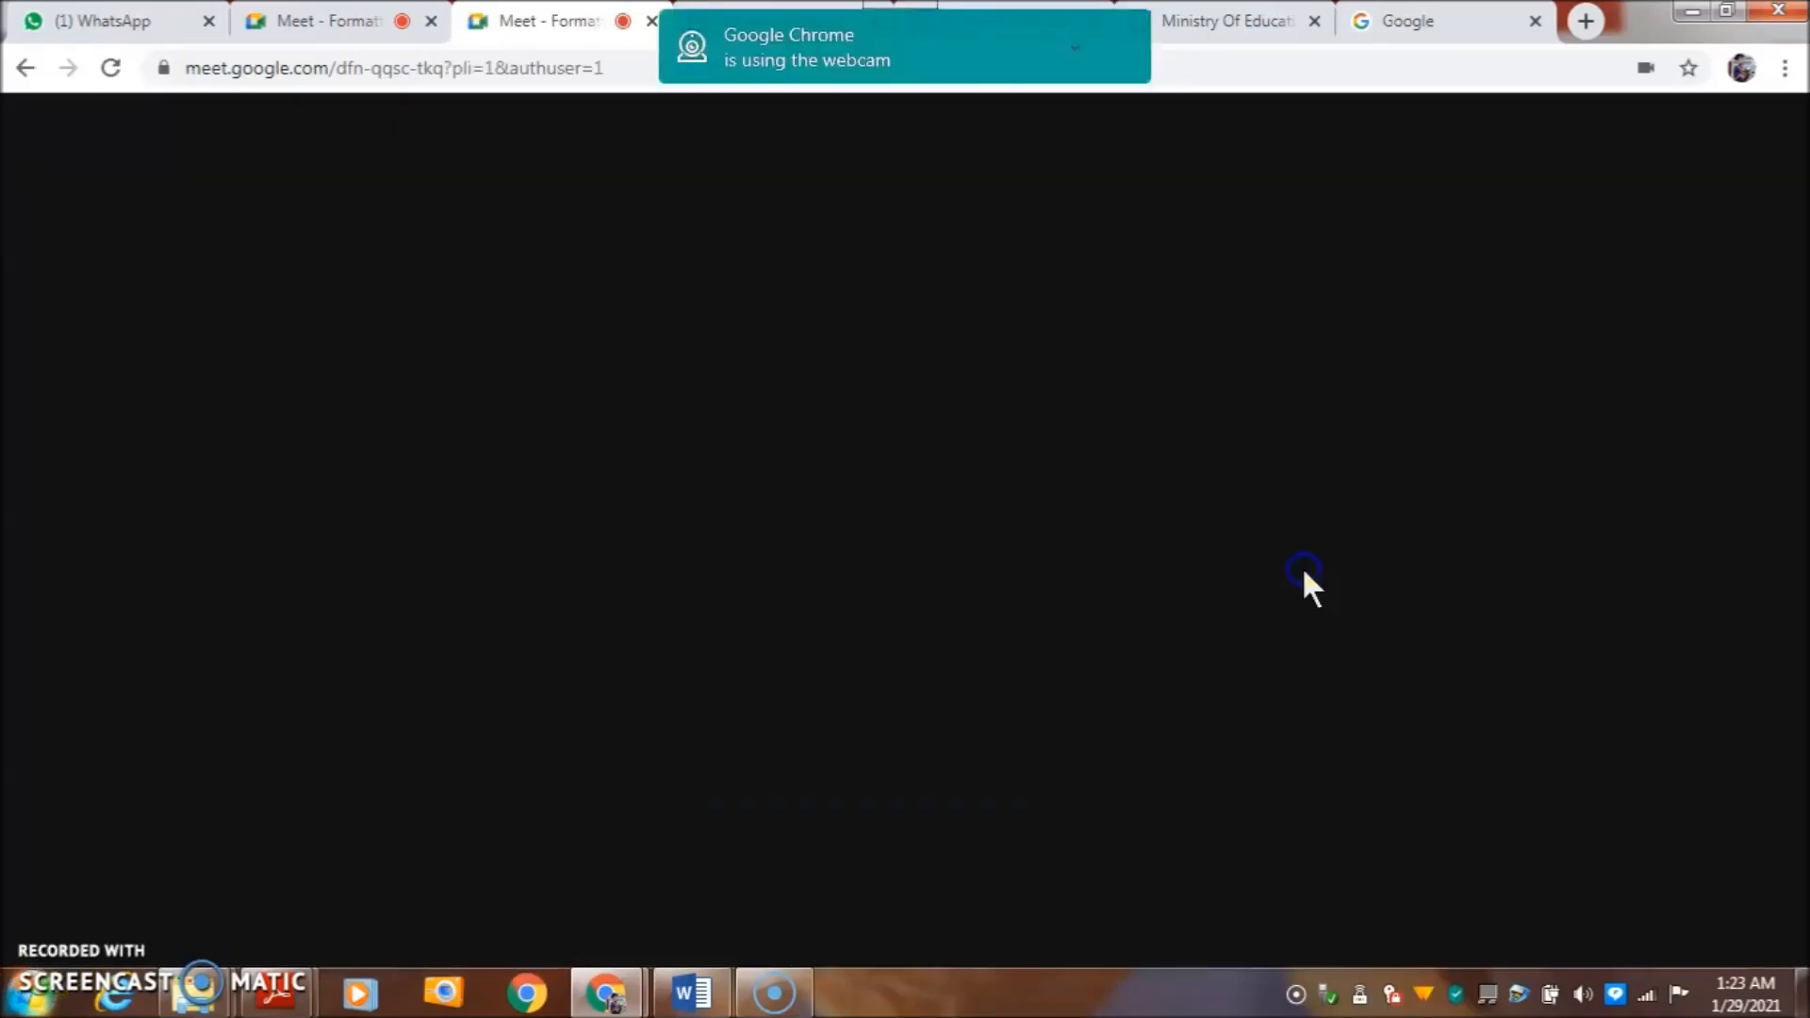
left_click(1046, 547)
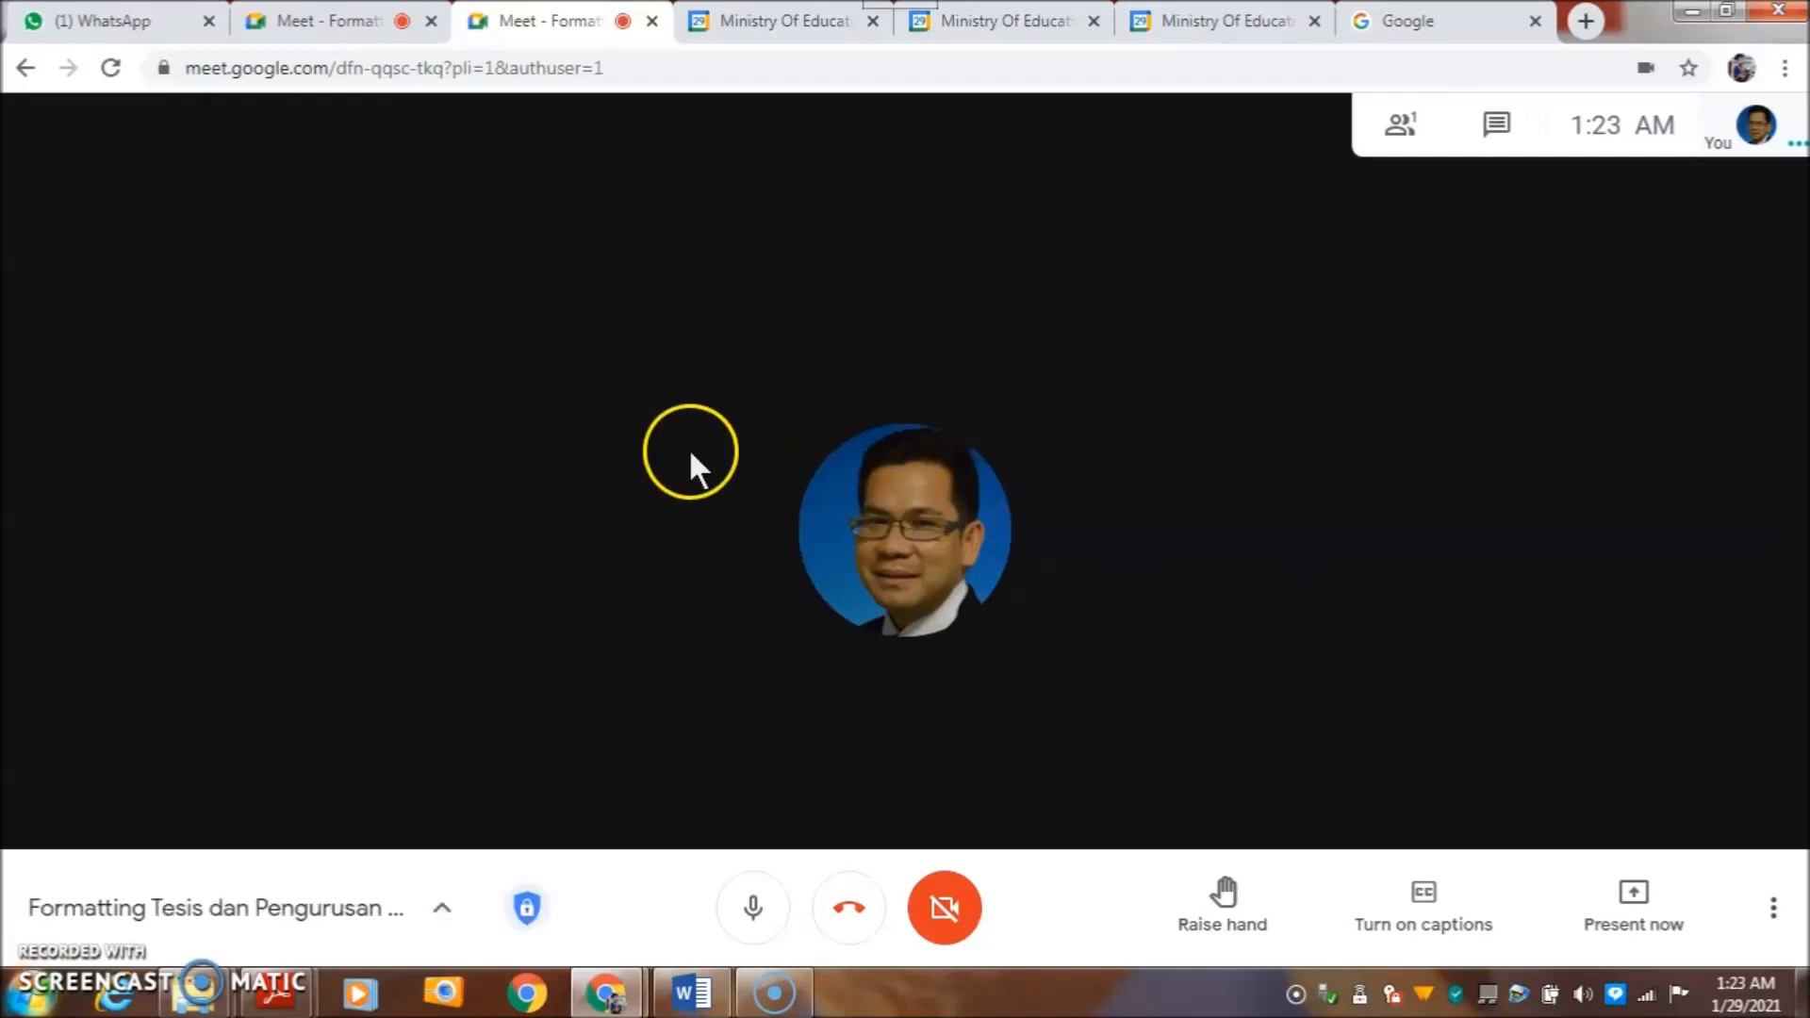
left_click(121, 20)
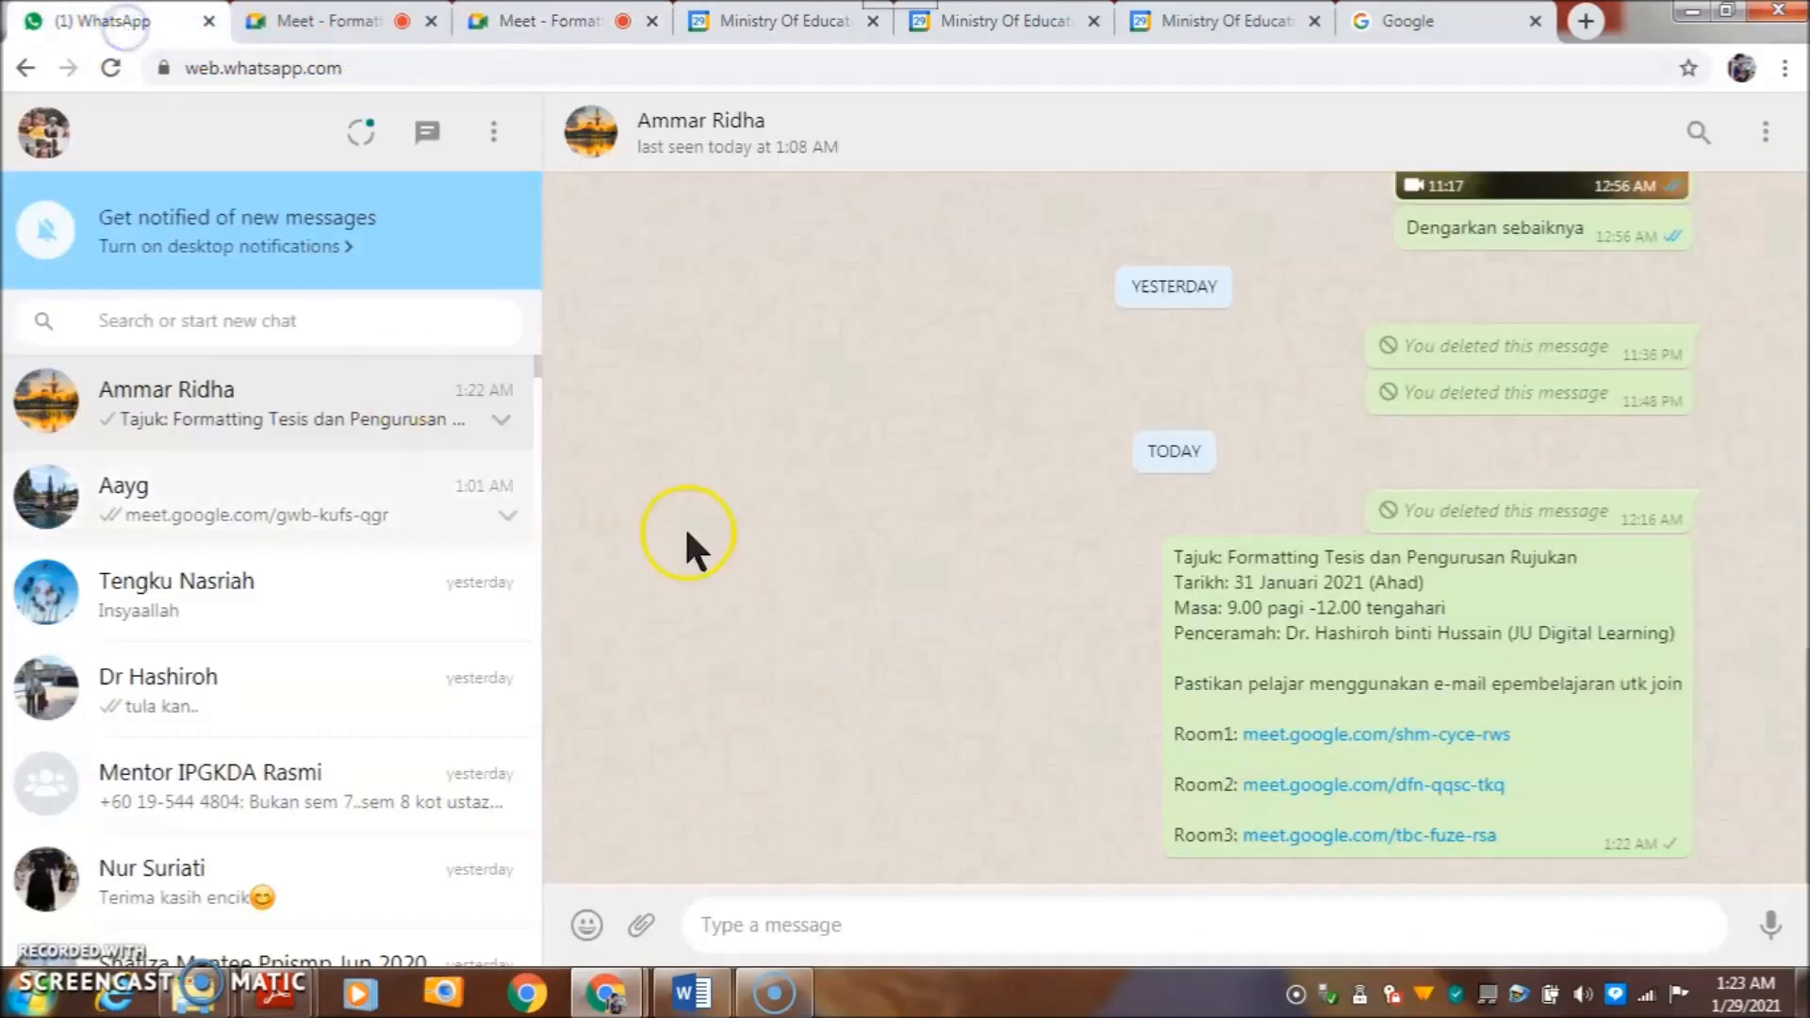
- Open the Room3 link in a new tab and join the tbc-fuze-rsa call
right_click(1297, 839)
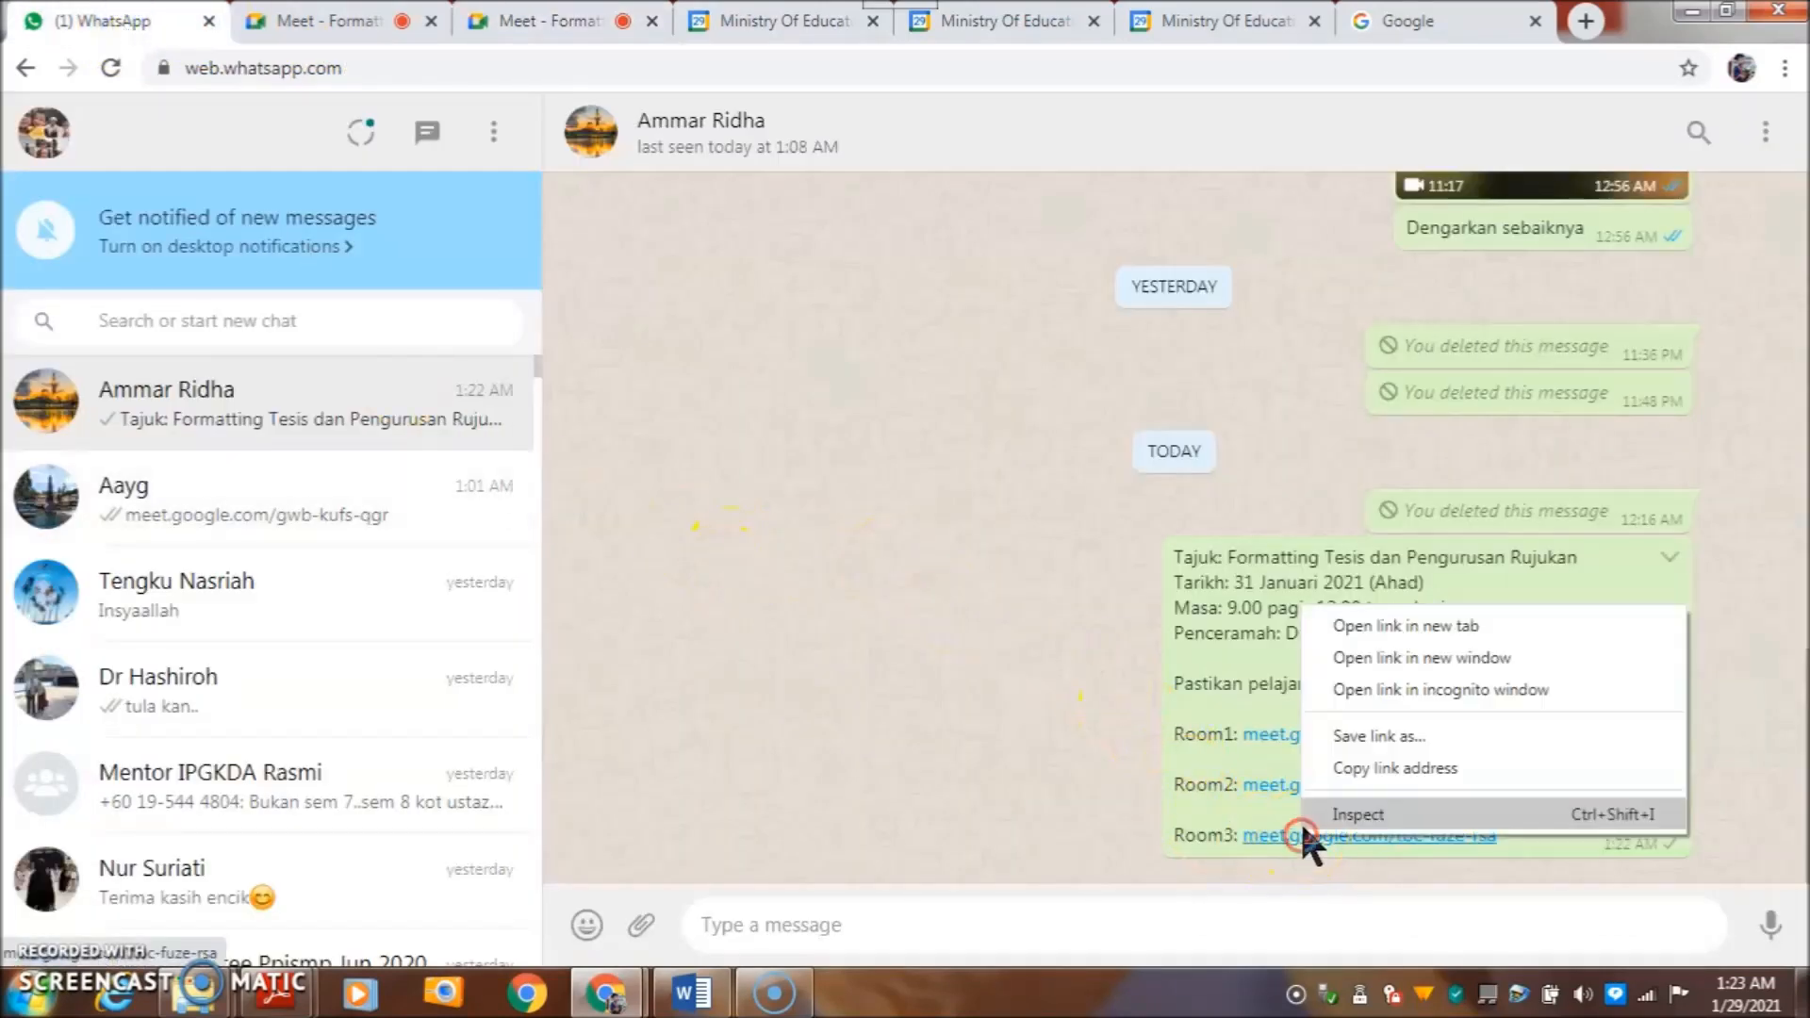
left_click(1350, 626)
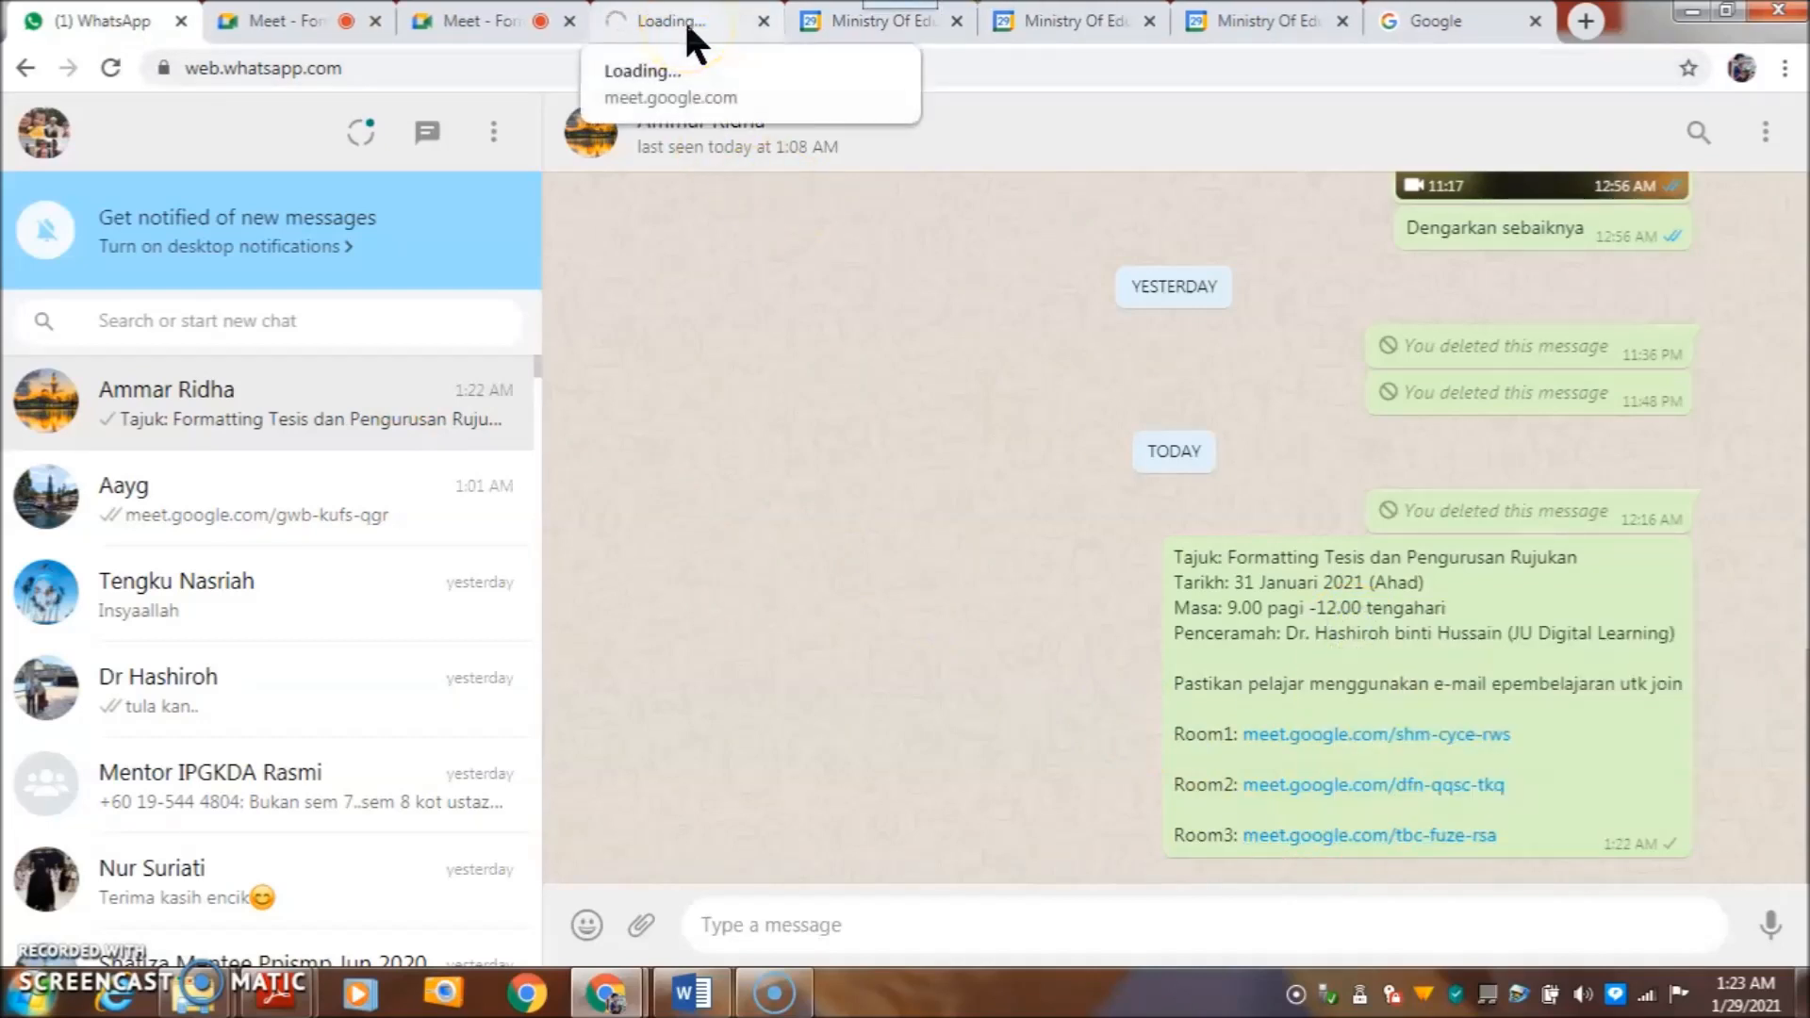
left_click(687, 23)
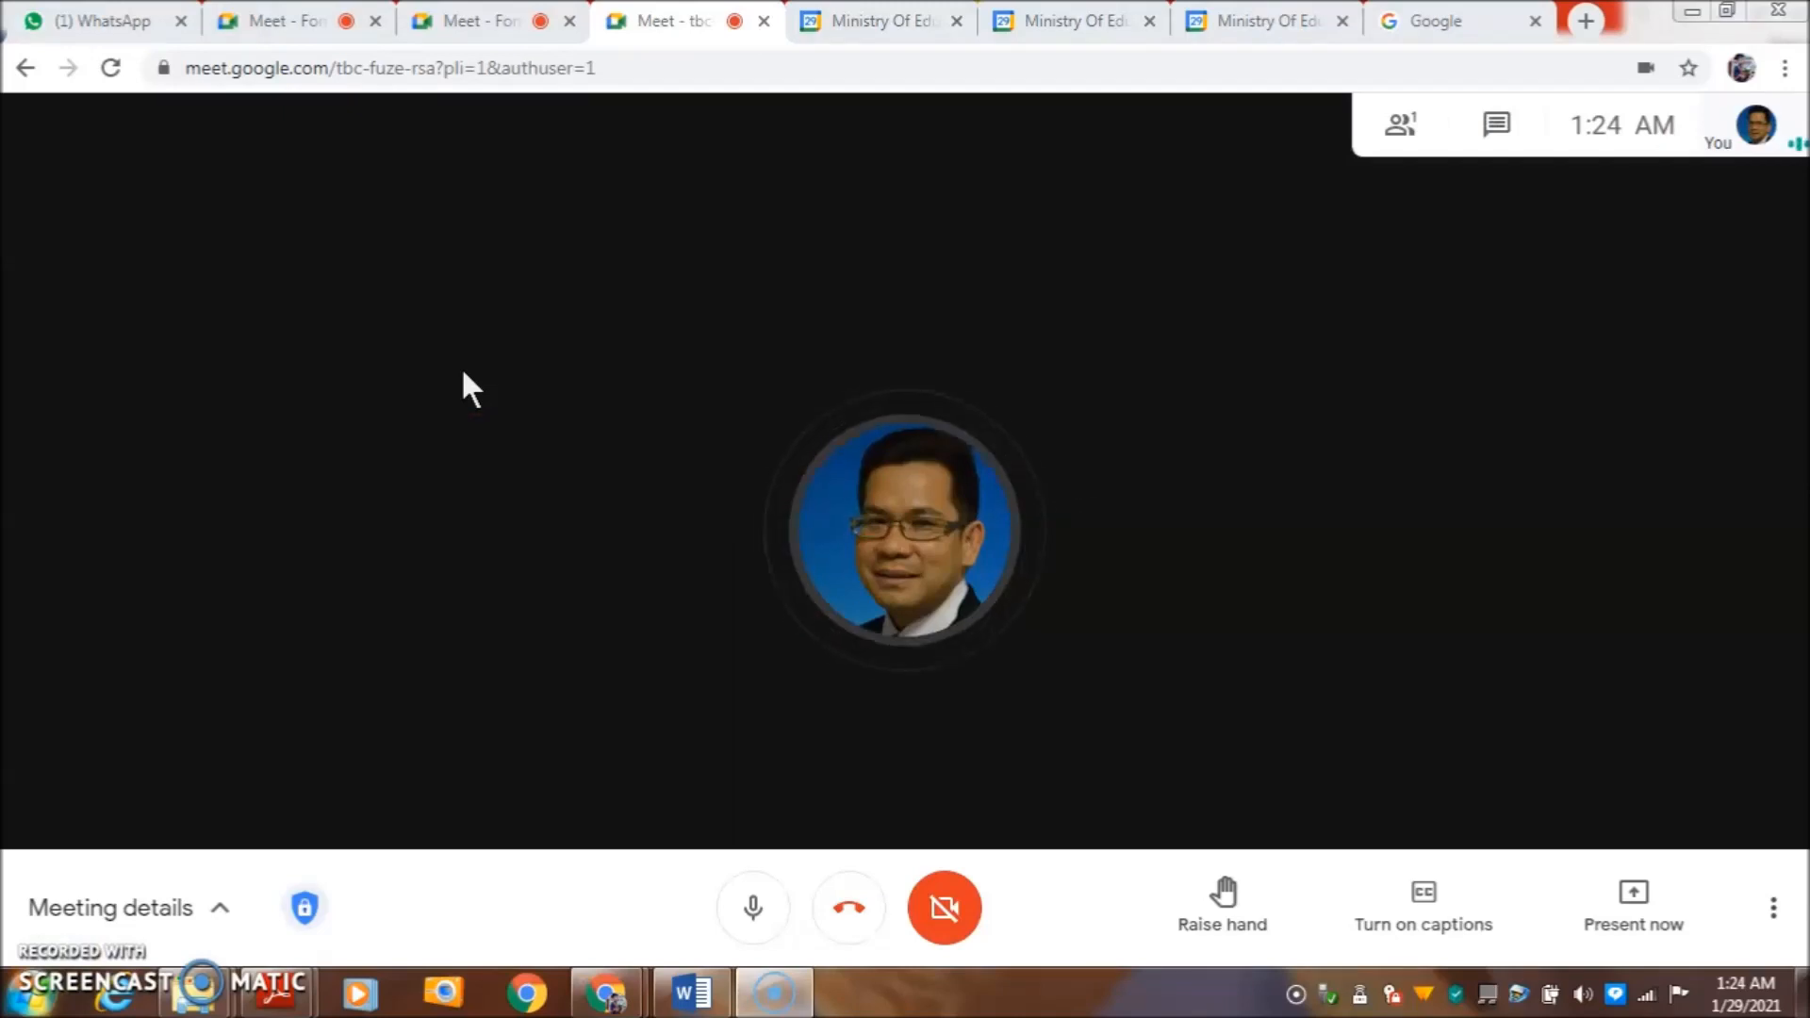
- Check the Room1, Room2 and Room3 calls in turn, ending on Room1
left_click(298, 15)
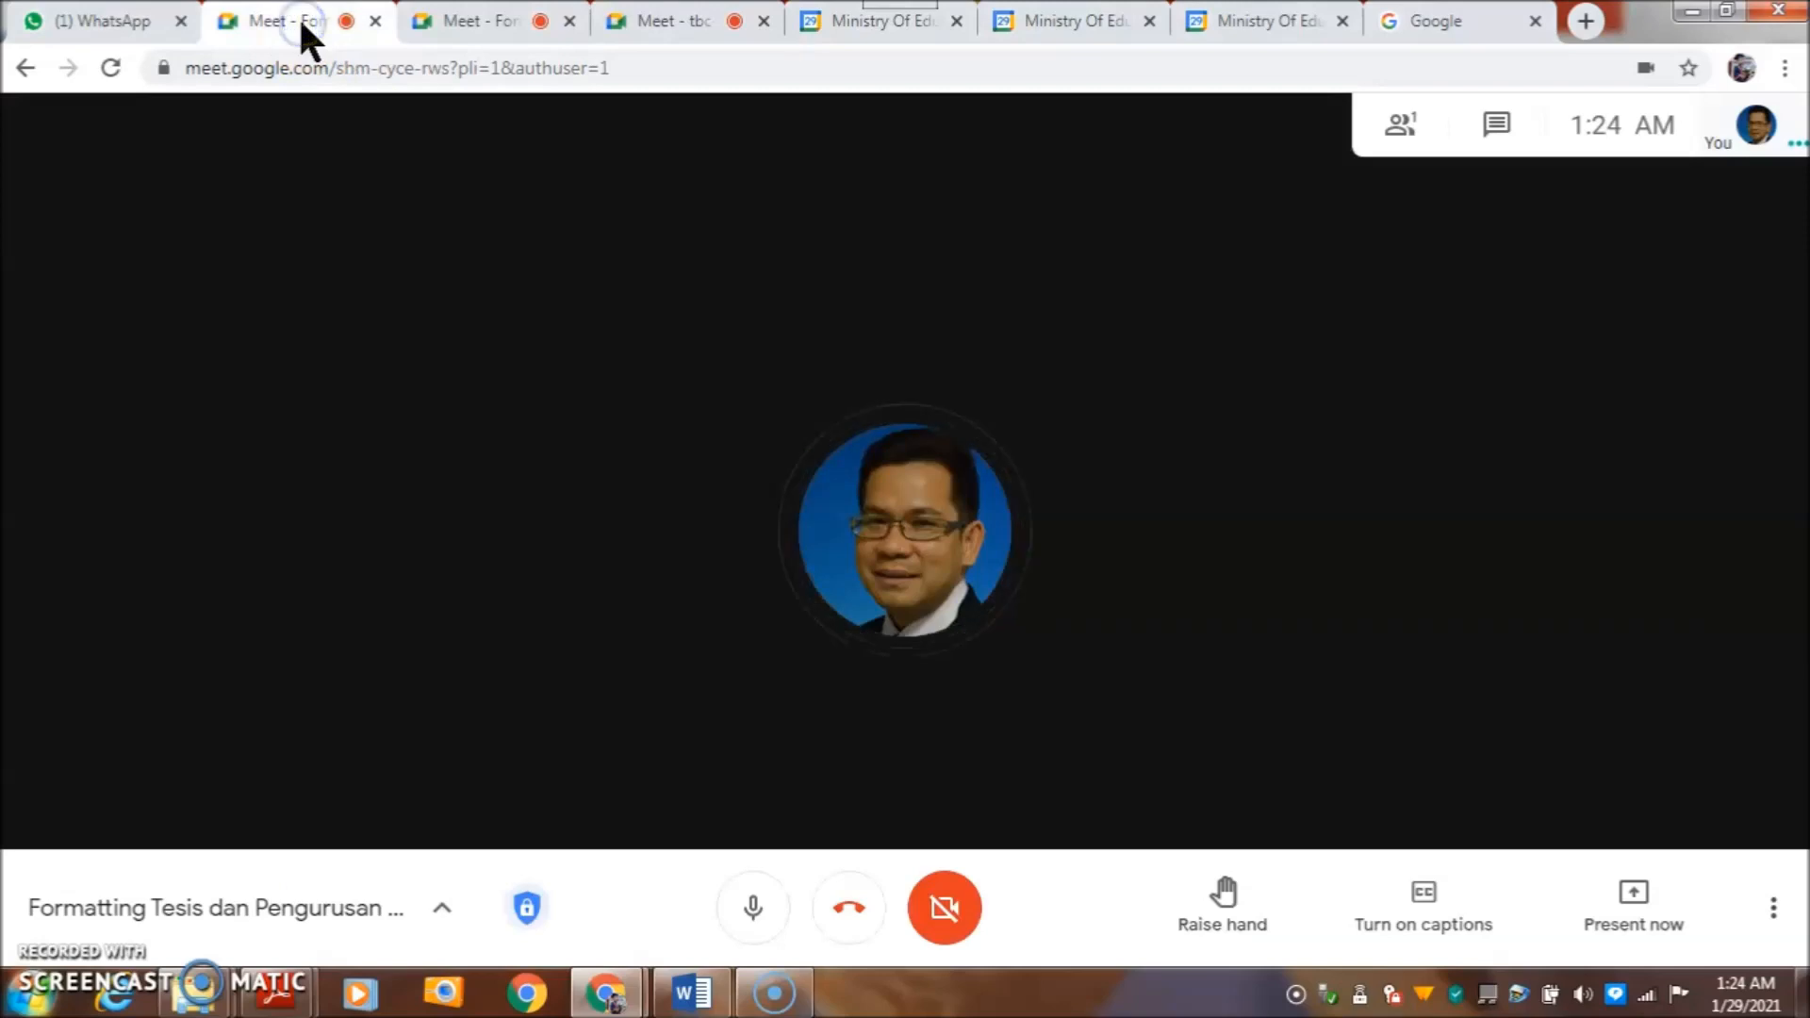
left_click(461, 20)
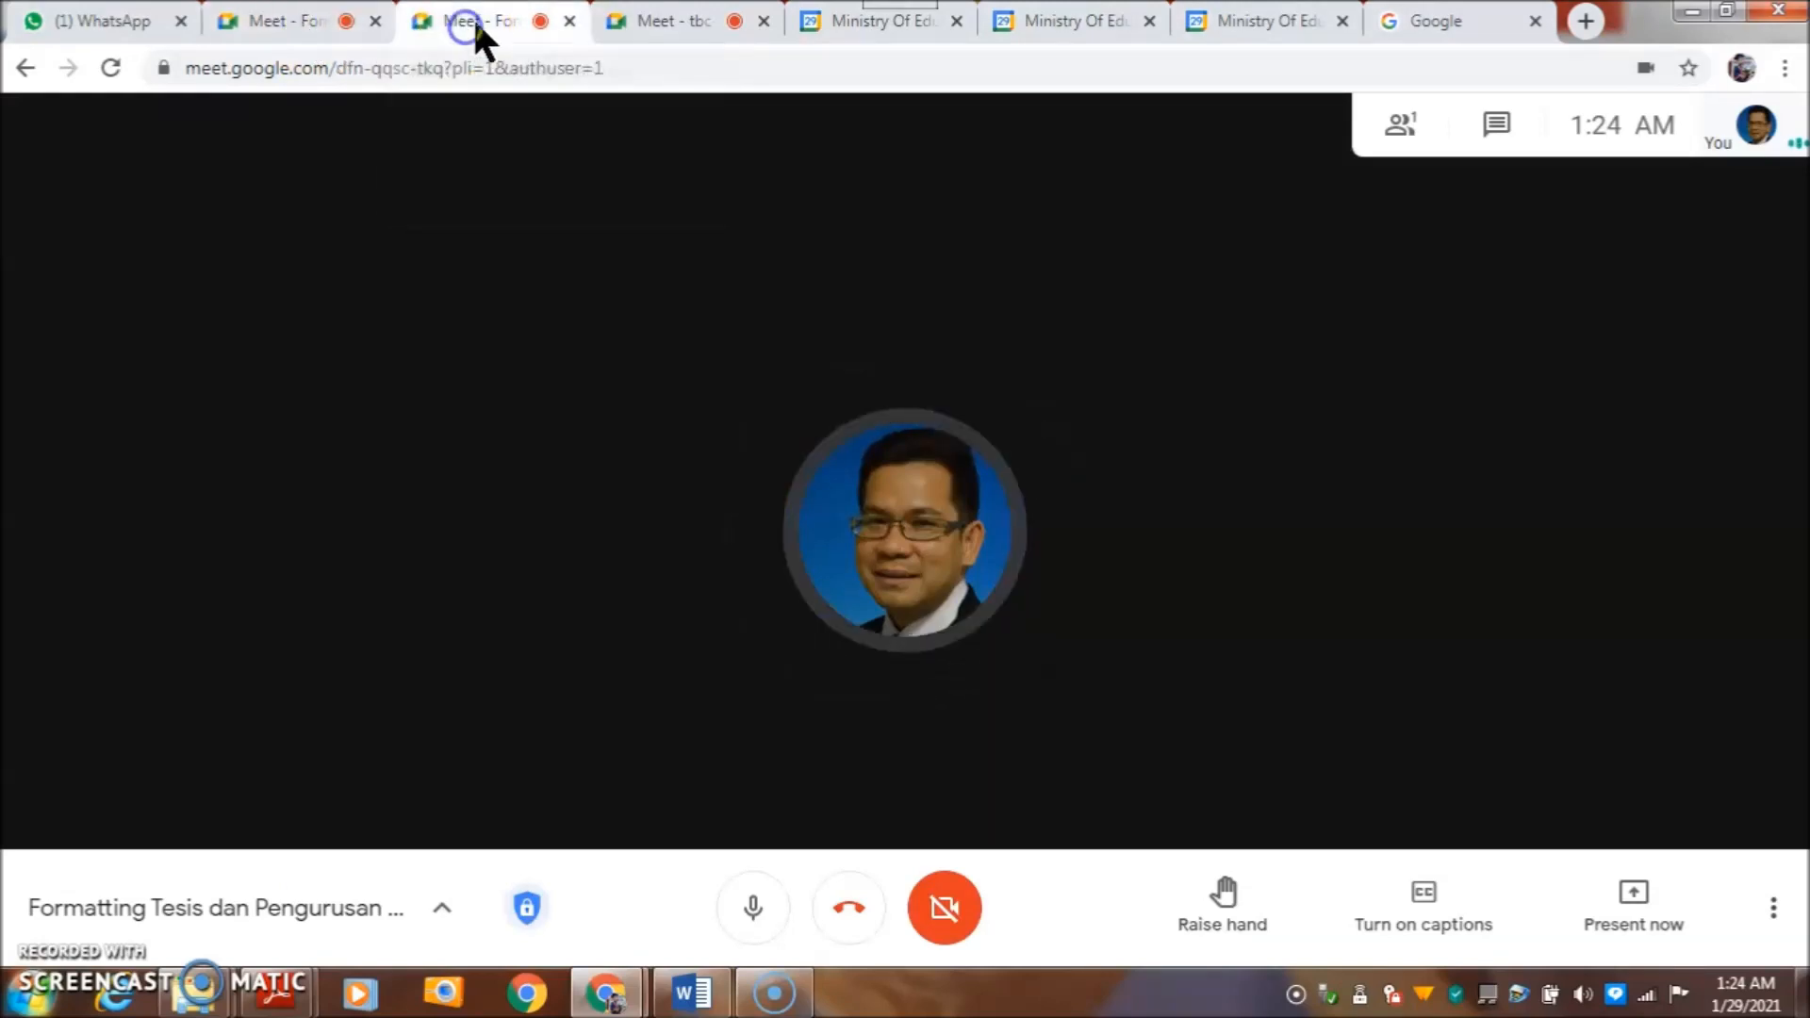
left_click(683, 14)
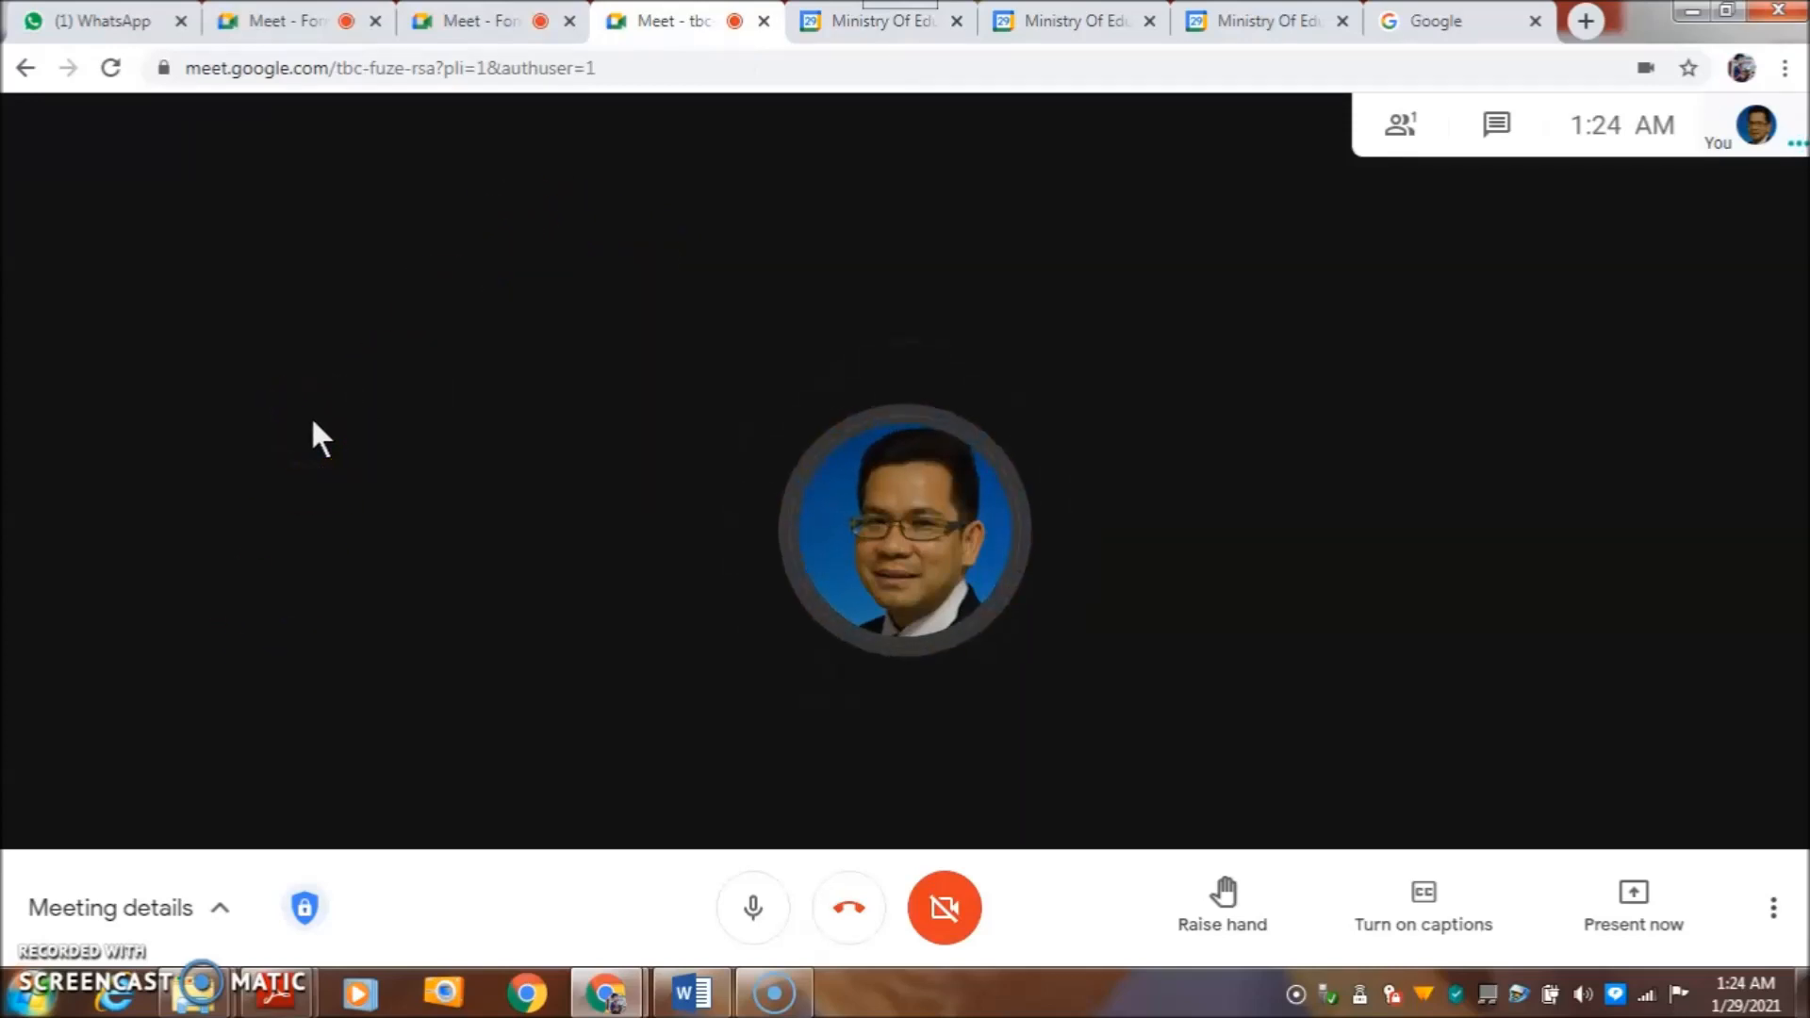
left_click(240, 17)
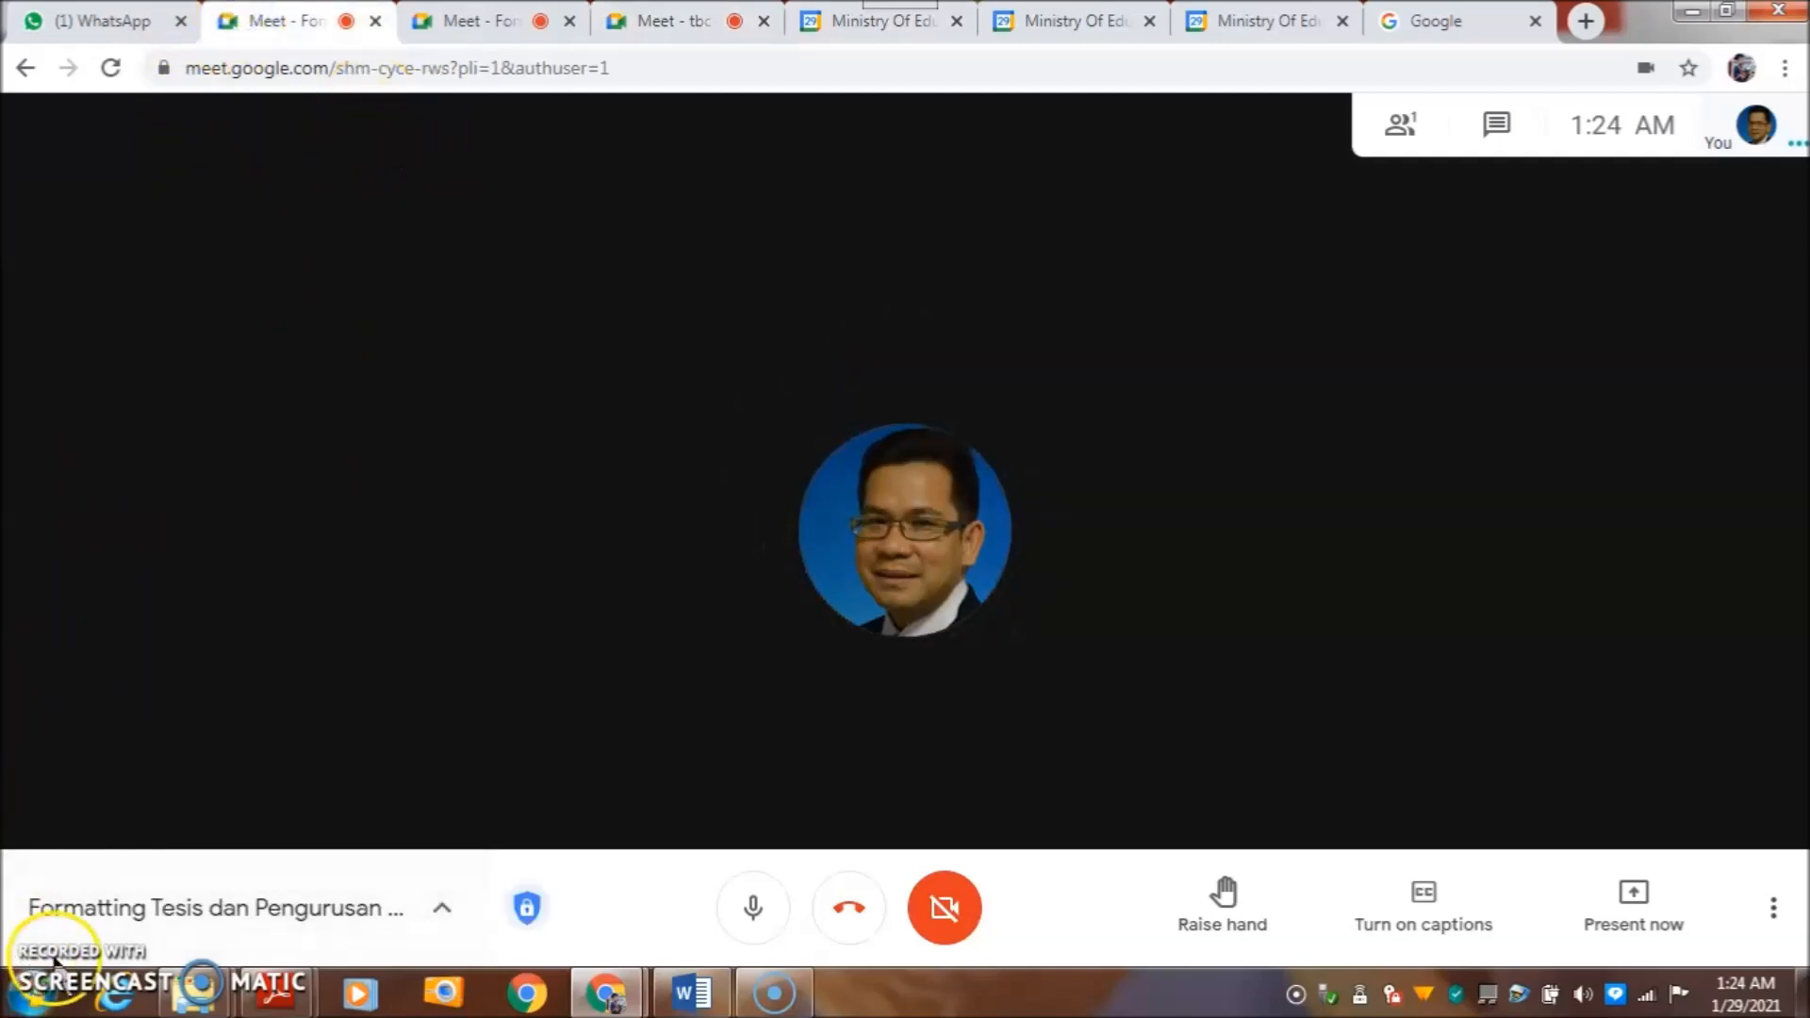
- Present the entire screen in shm-cyce-rws, then move to the dfn-qqsc-tkq room
left_click(1638, 894)
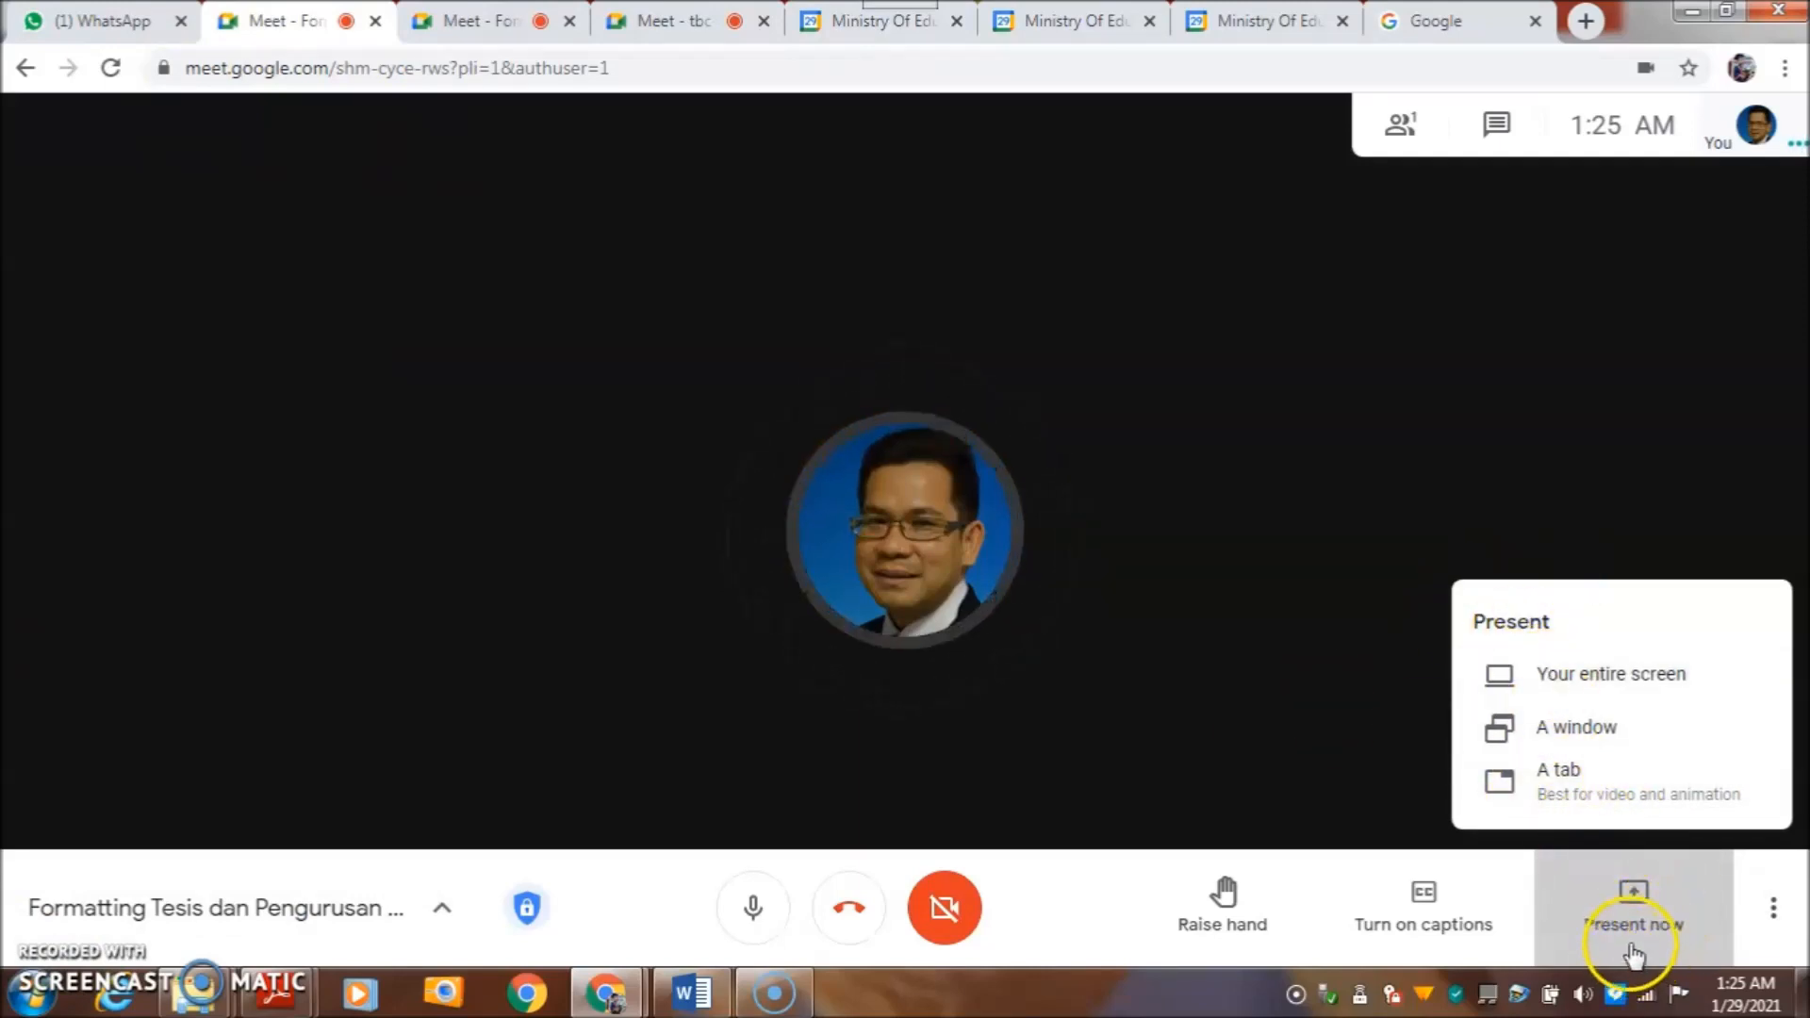
left_click(1576, 690)
left_click(995, 547)
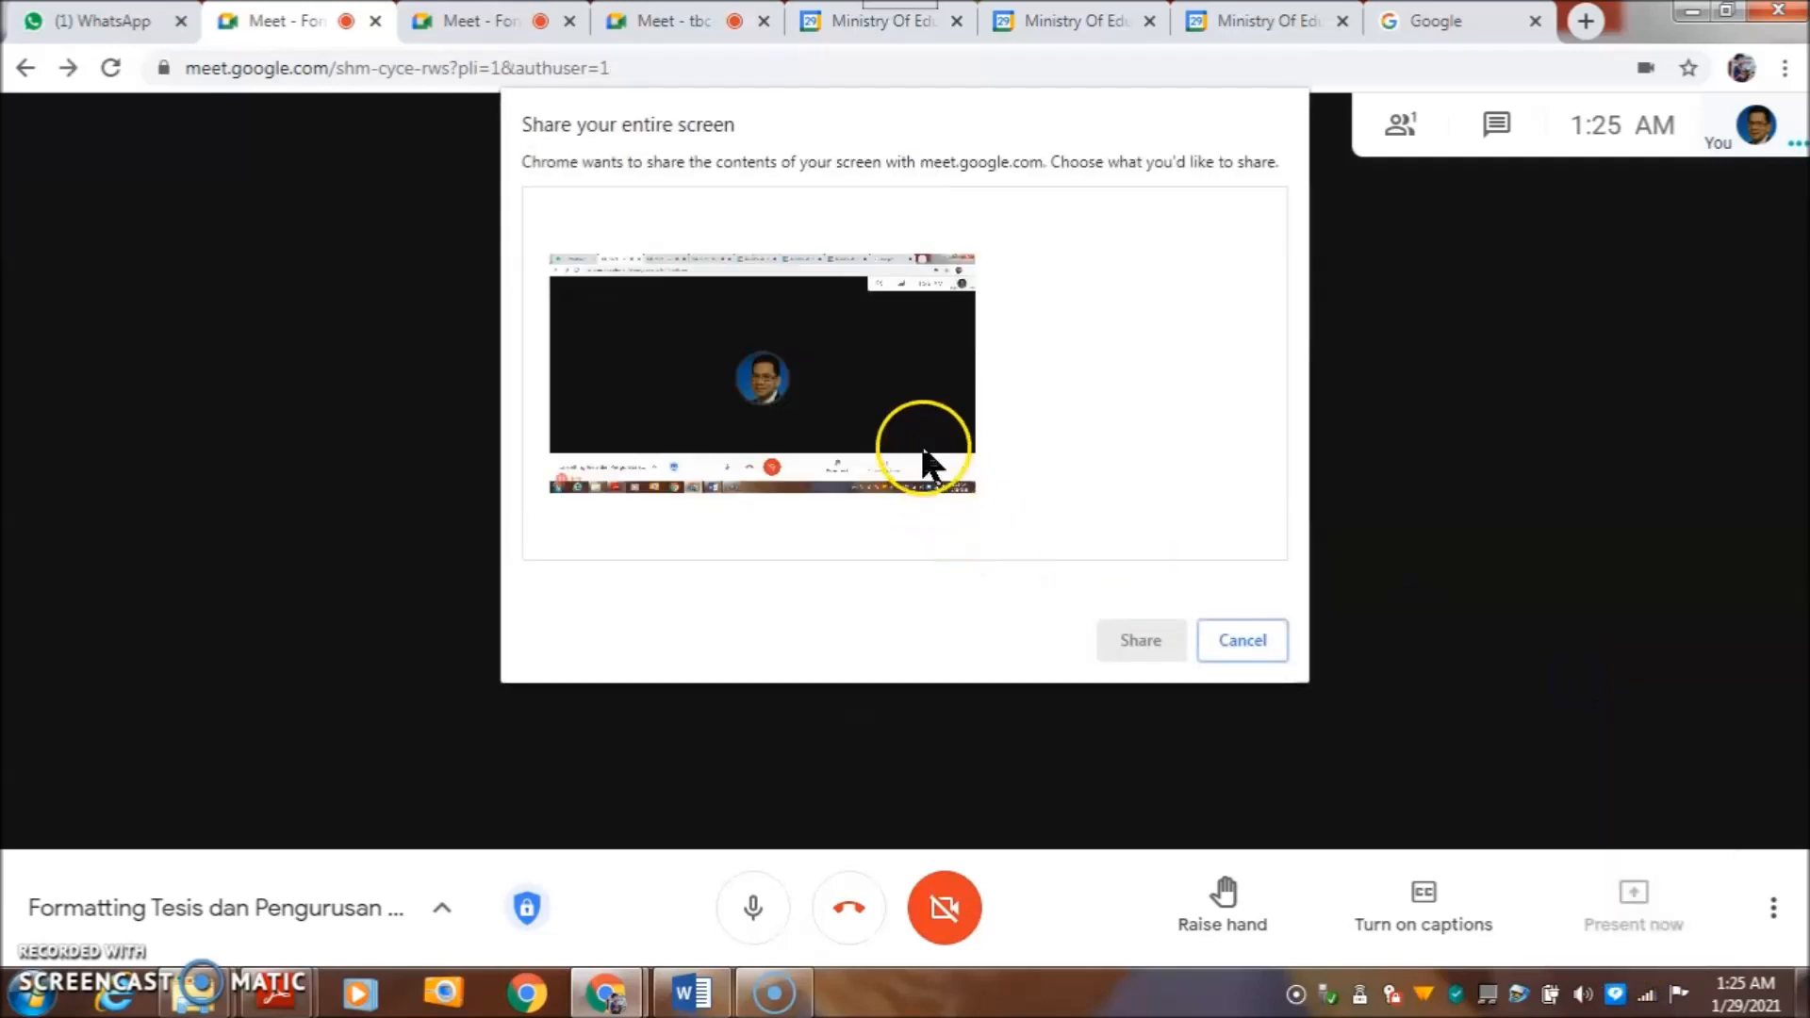
left_click(1132, 637)
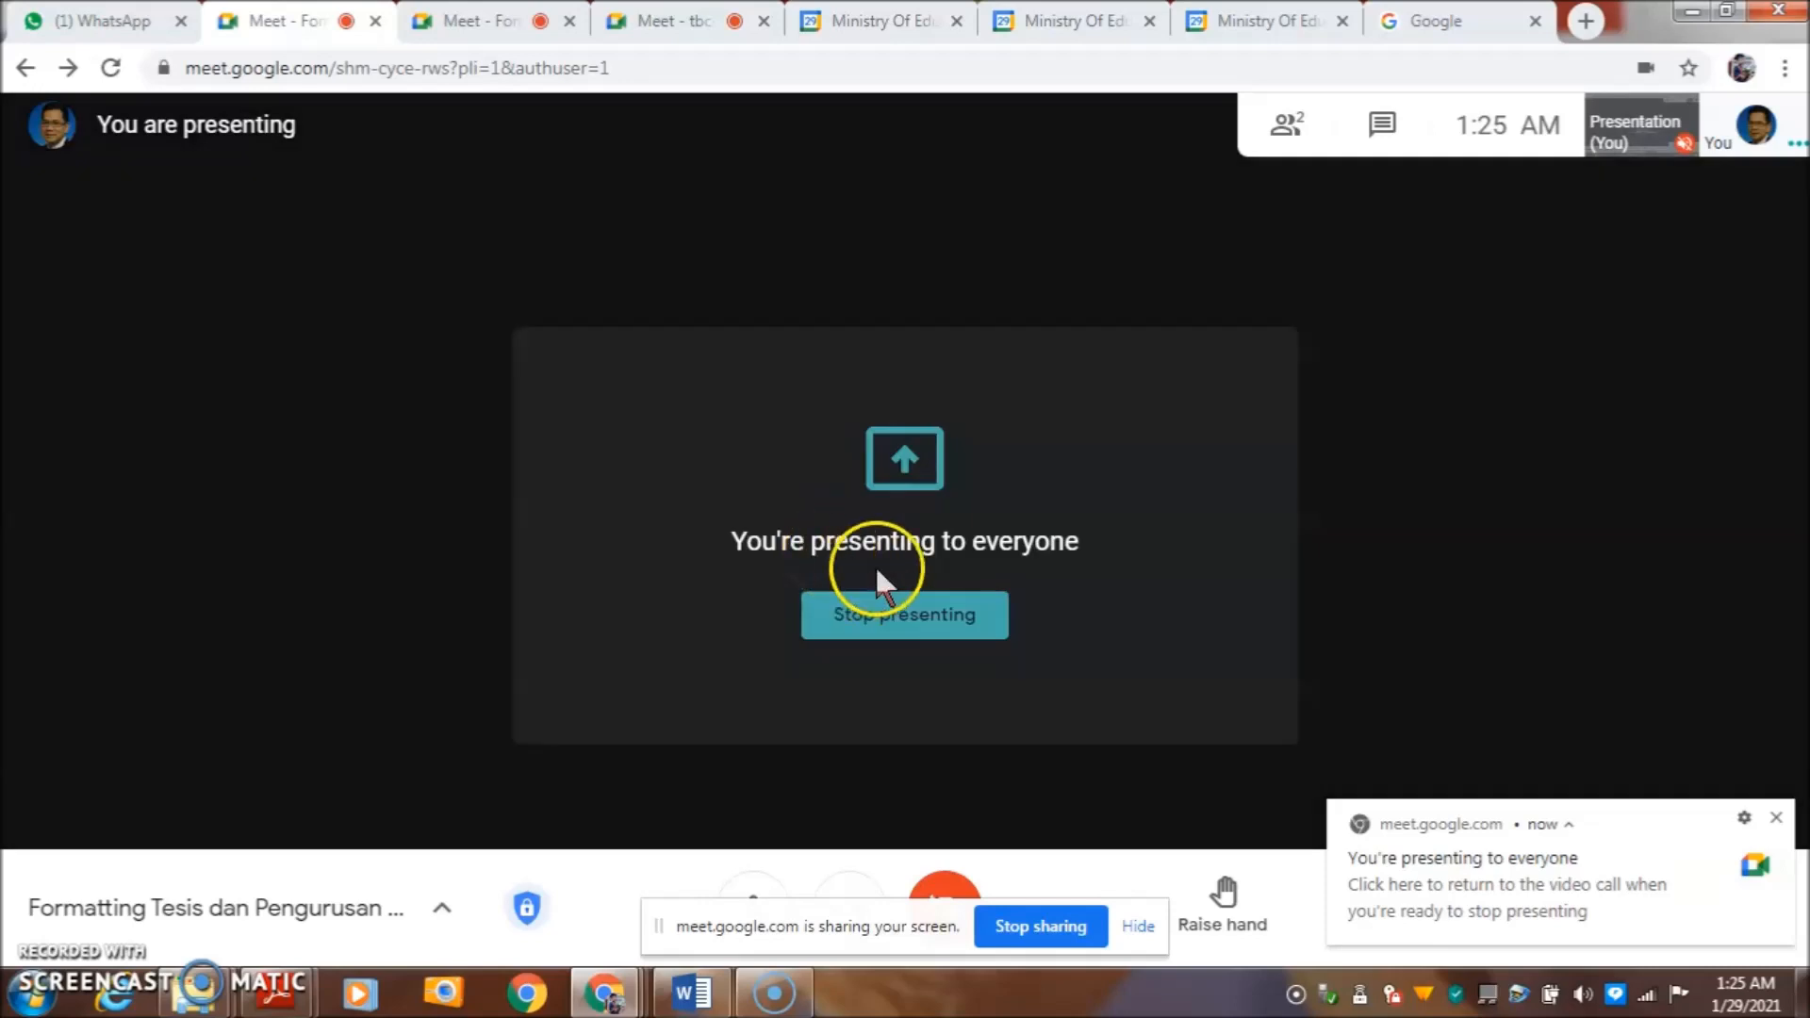
left_click(497, 21)
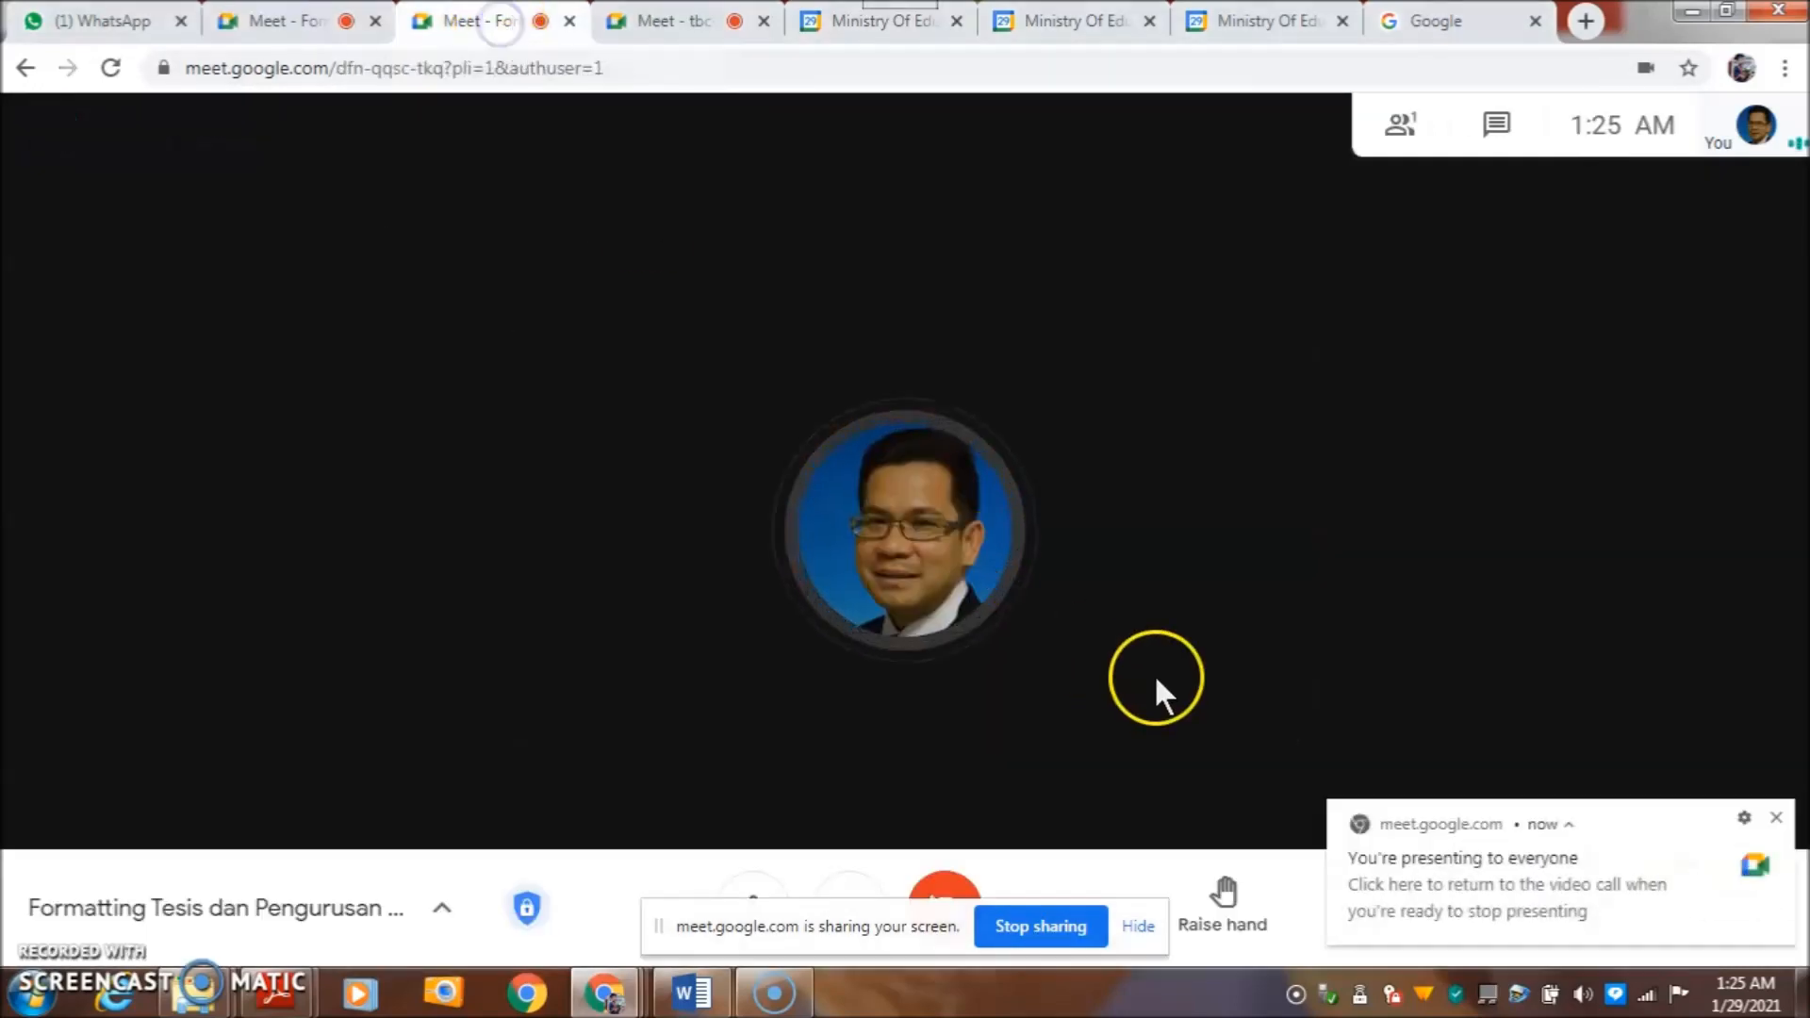
- Present the entire screen in the dfn-qqsc-tkq room
left_click(1776, 817)
left_click(1635, 916)
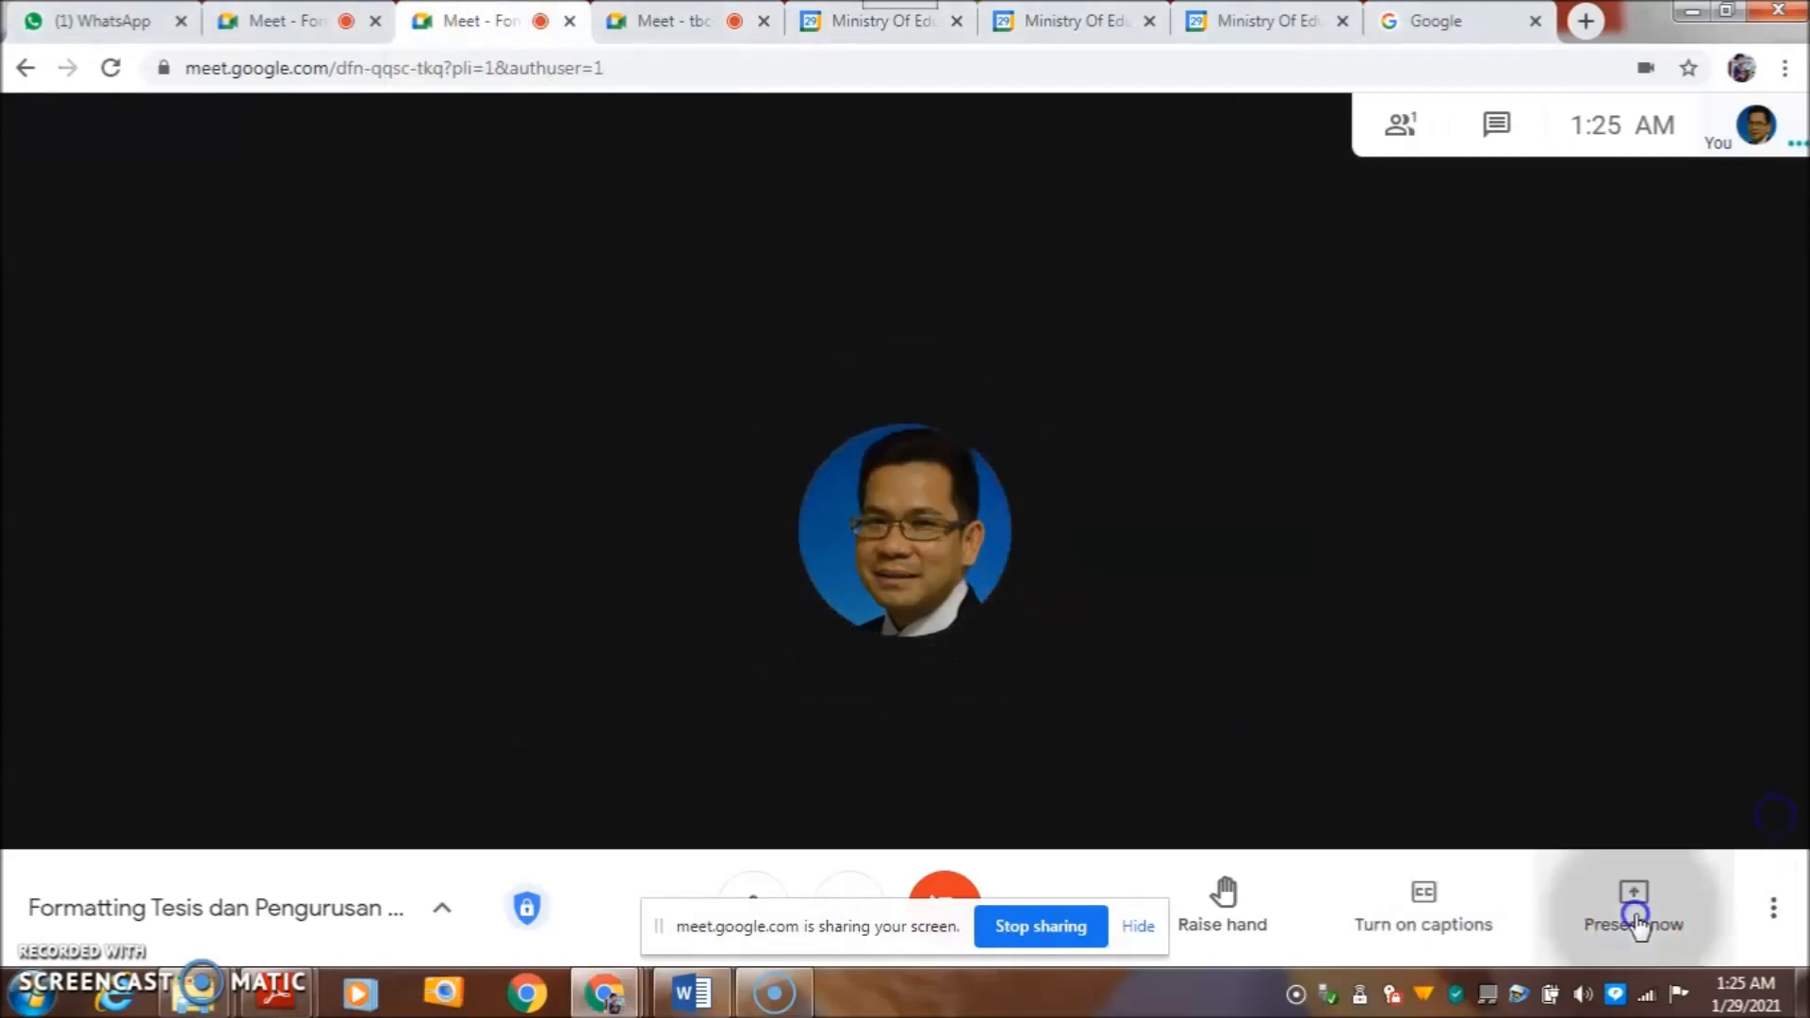
left_click(1584, 684)
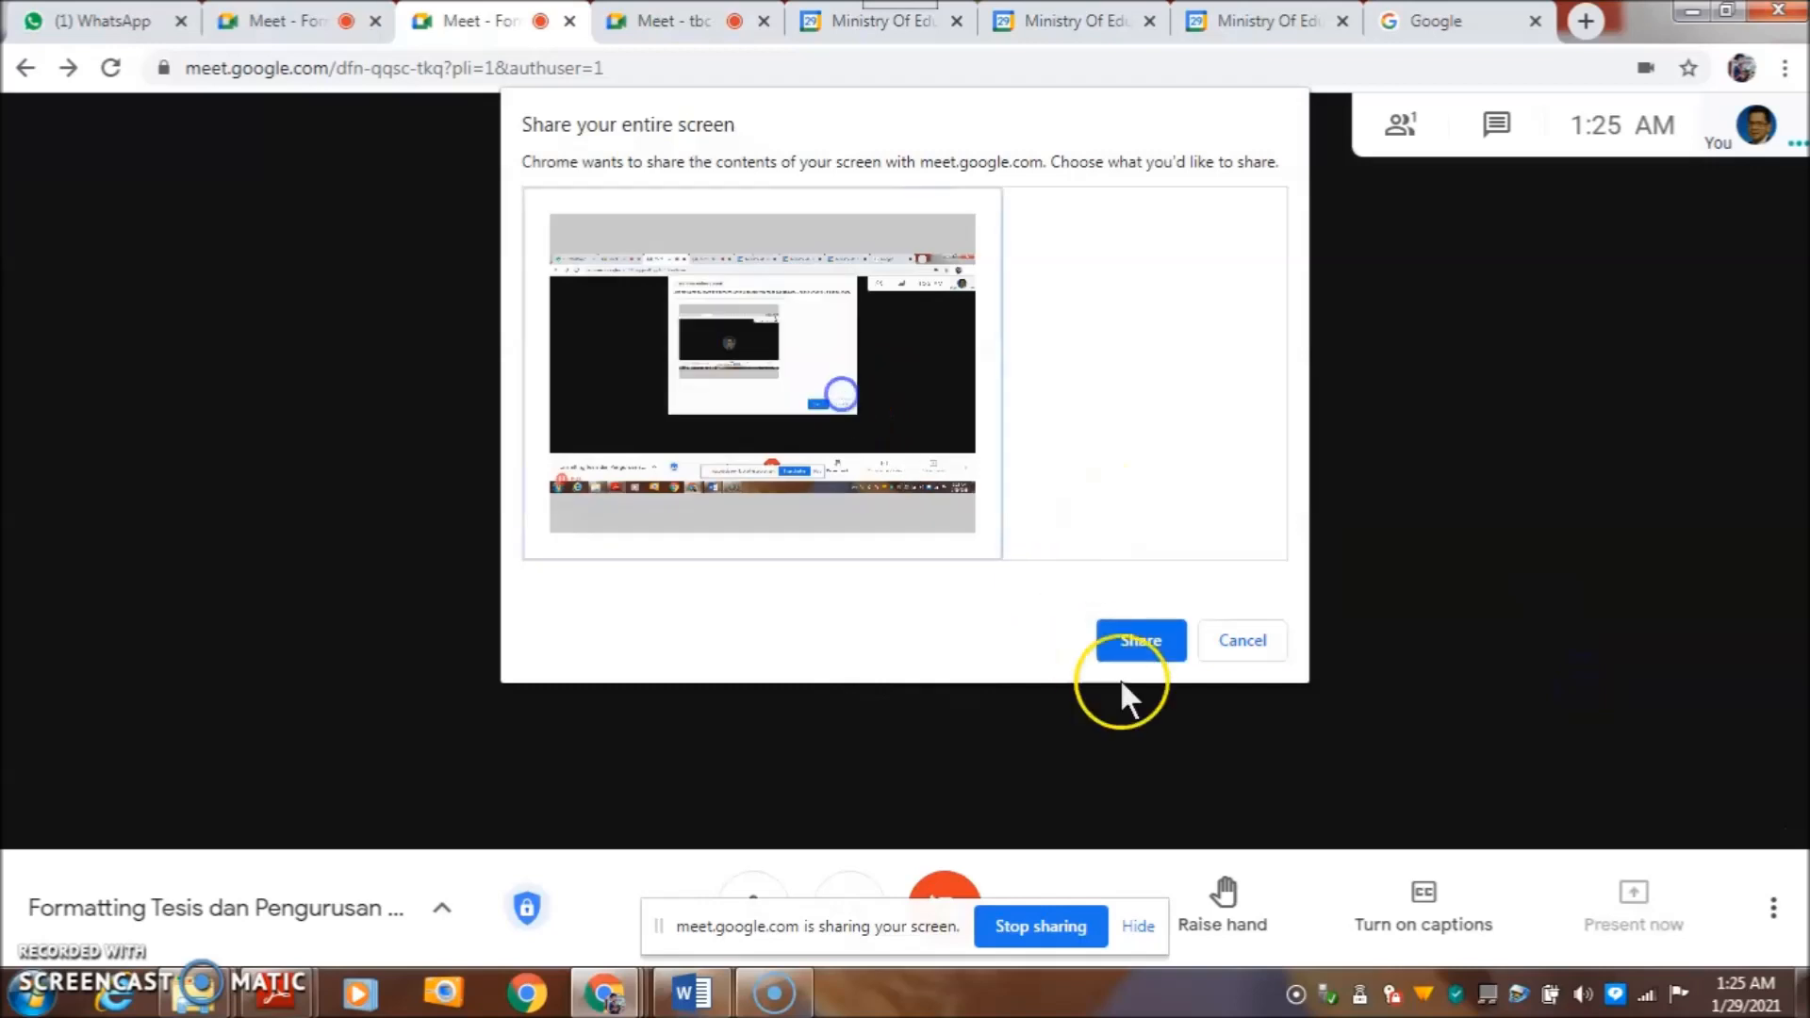
left_click(1157, 647)
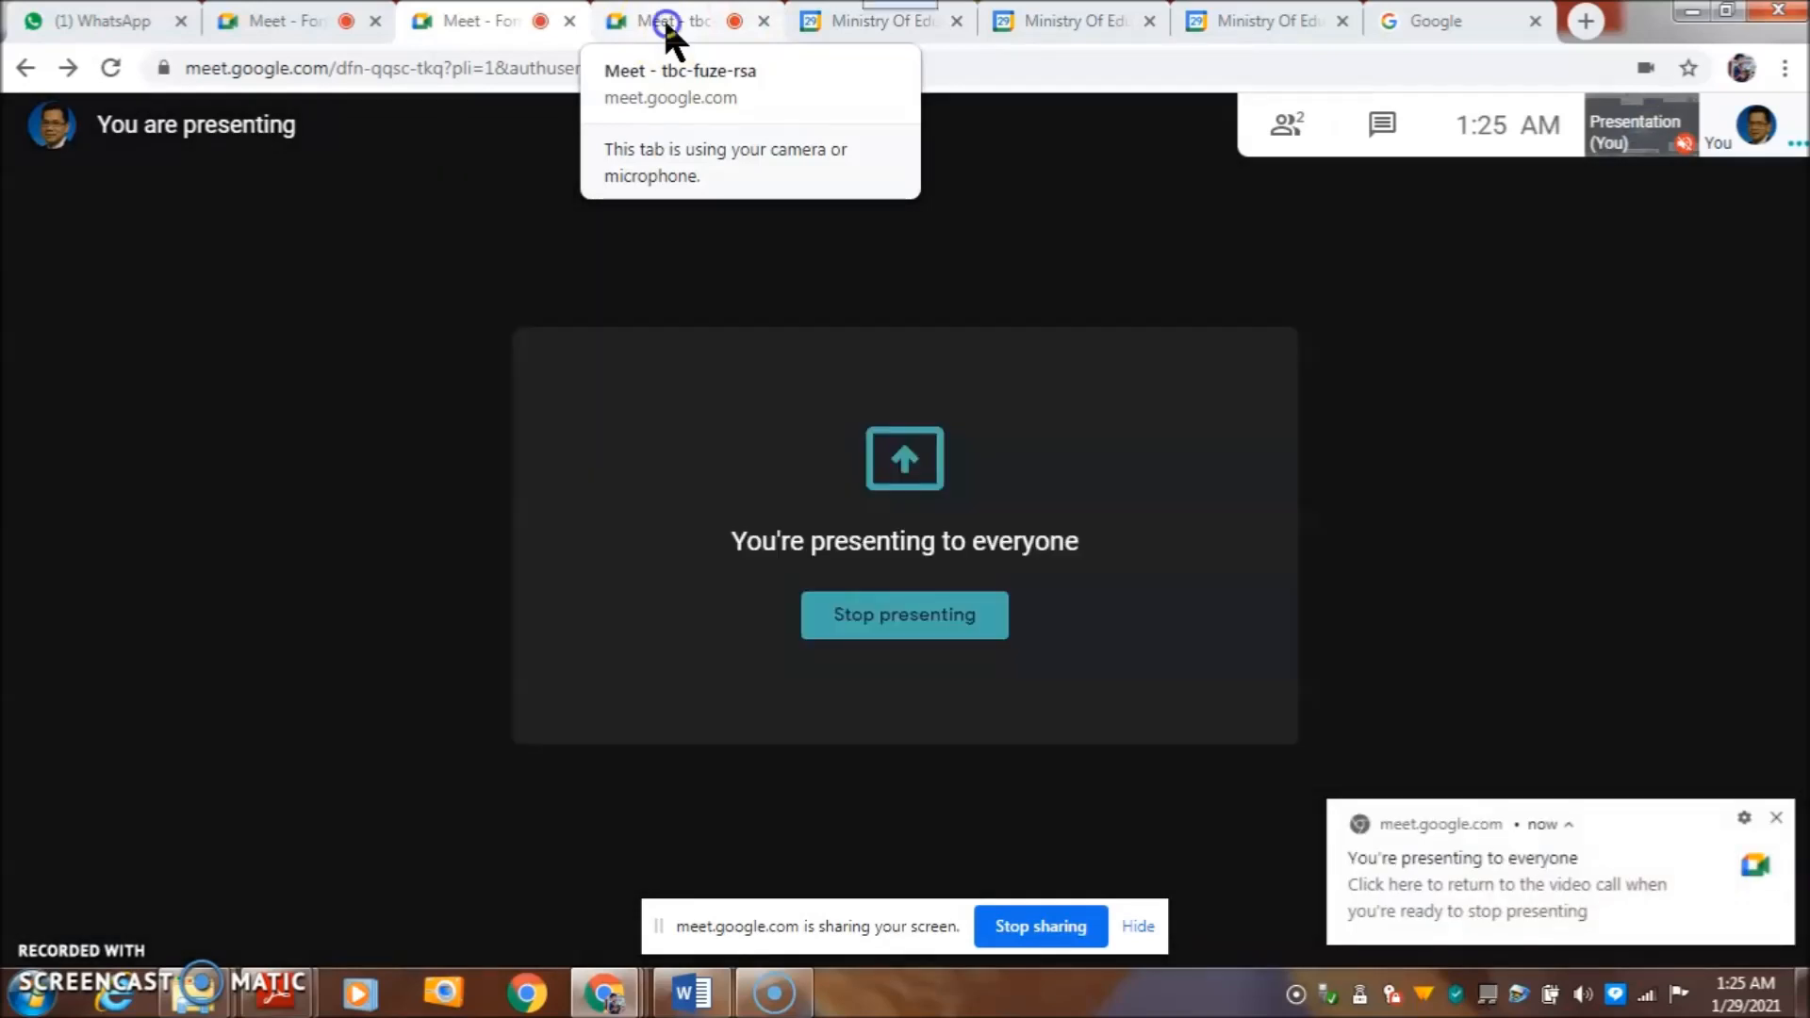
- Present the entire screen in the tbc-fuze-rsa room as well
left_click(664, 15)
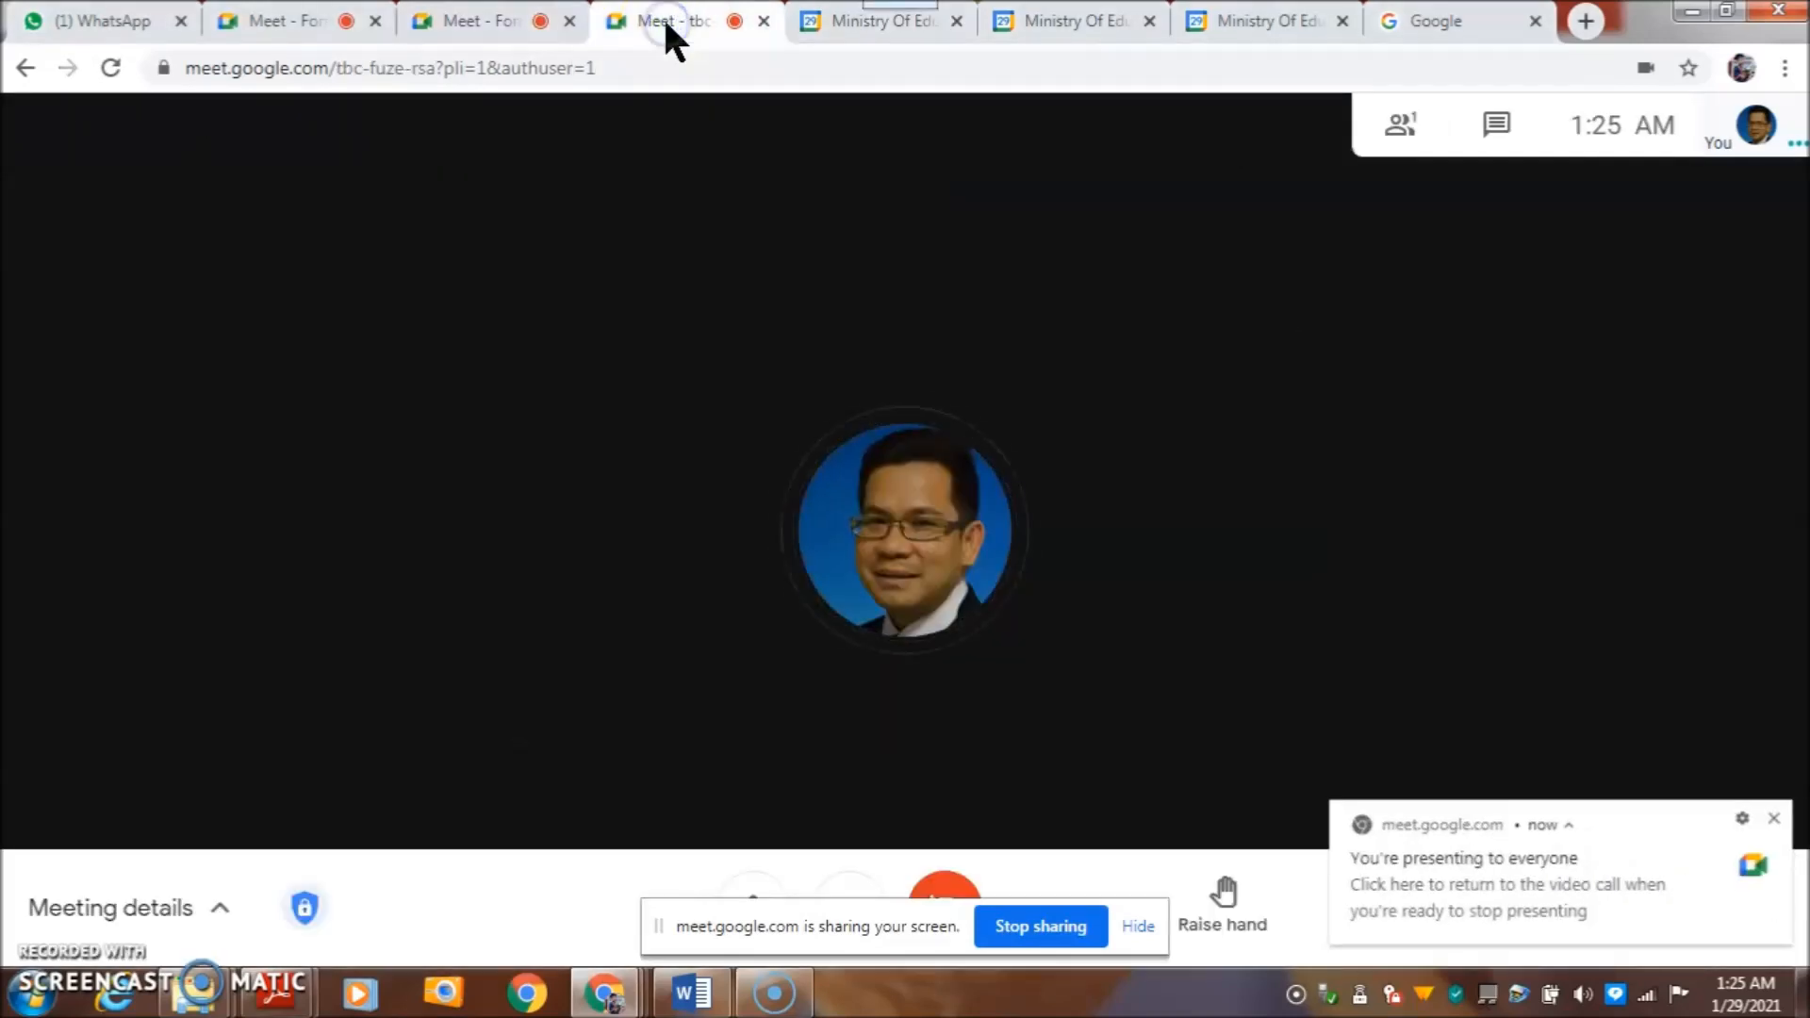
left_click(1776, 818)
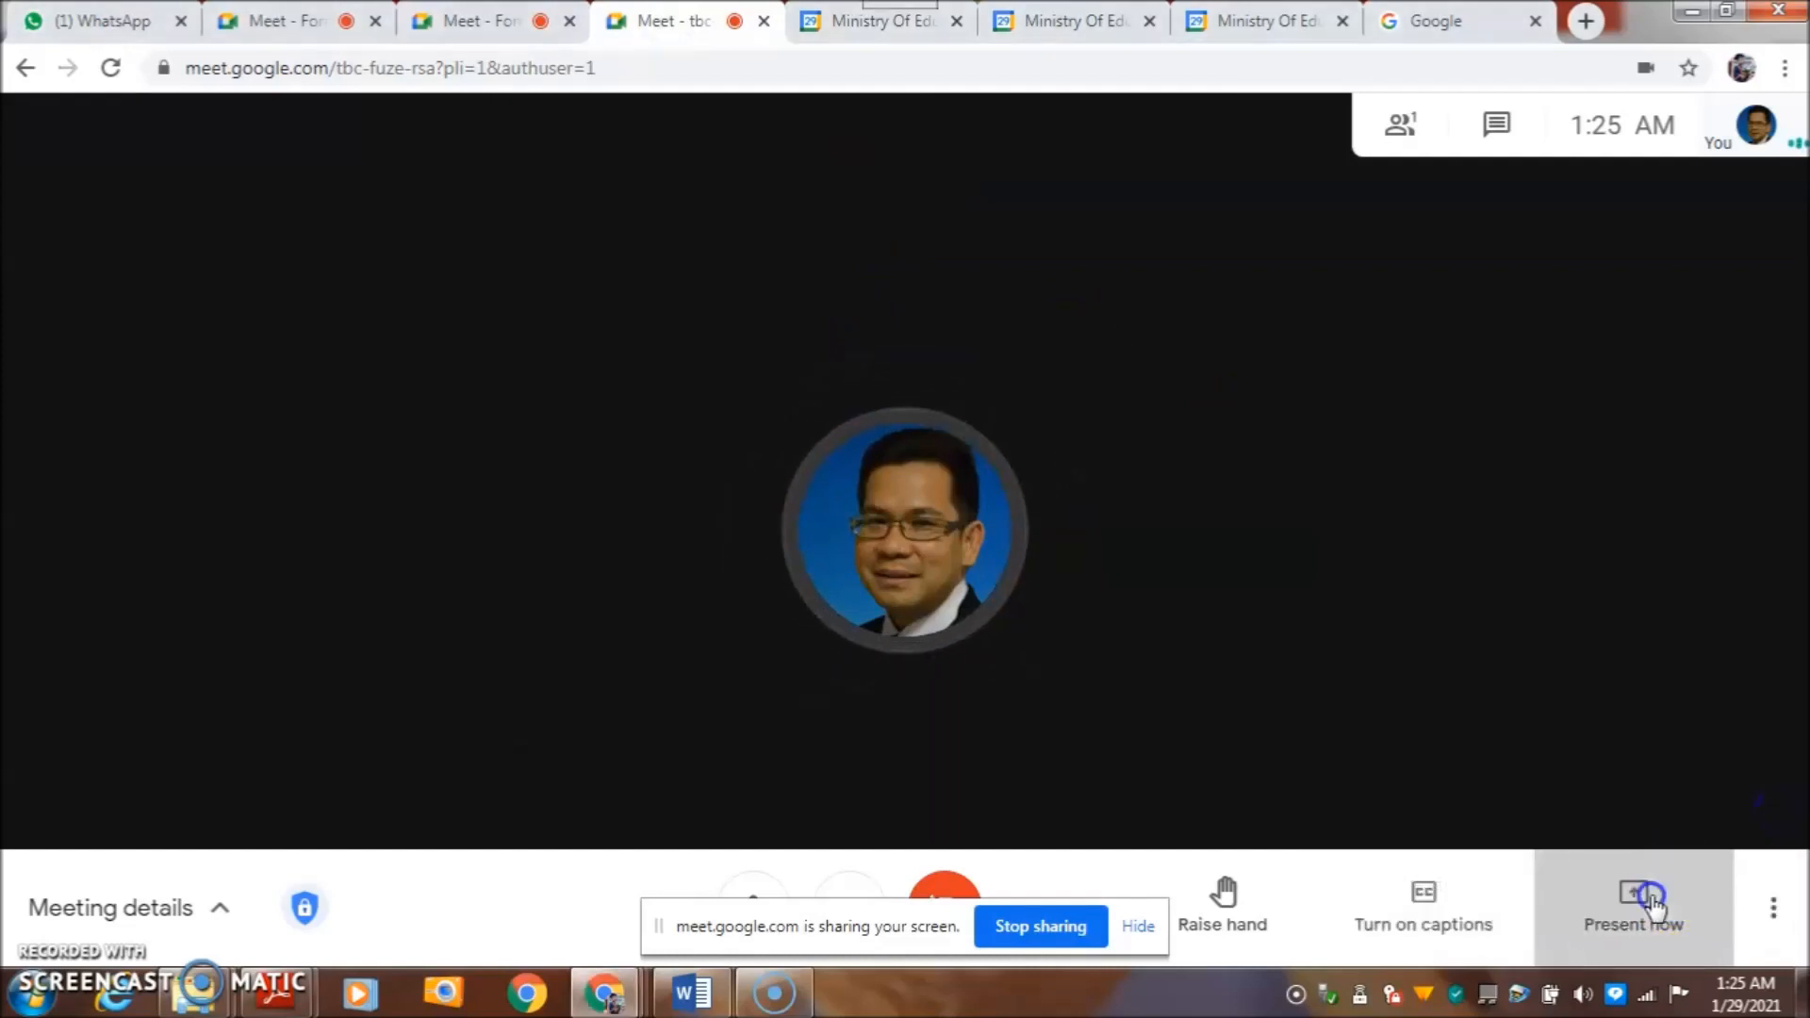
left_click(1652, 903)
left_click(1619, 681)
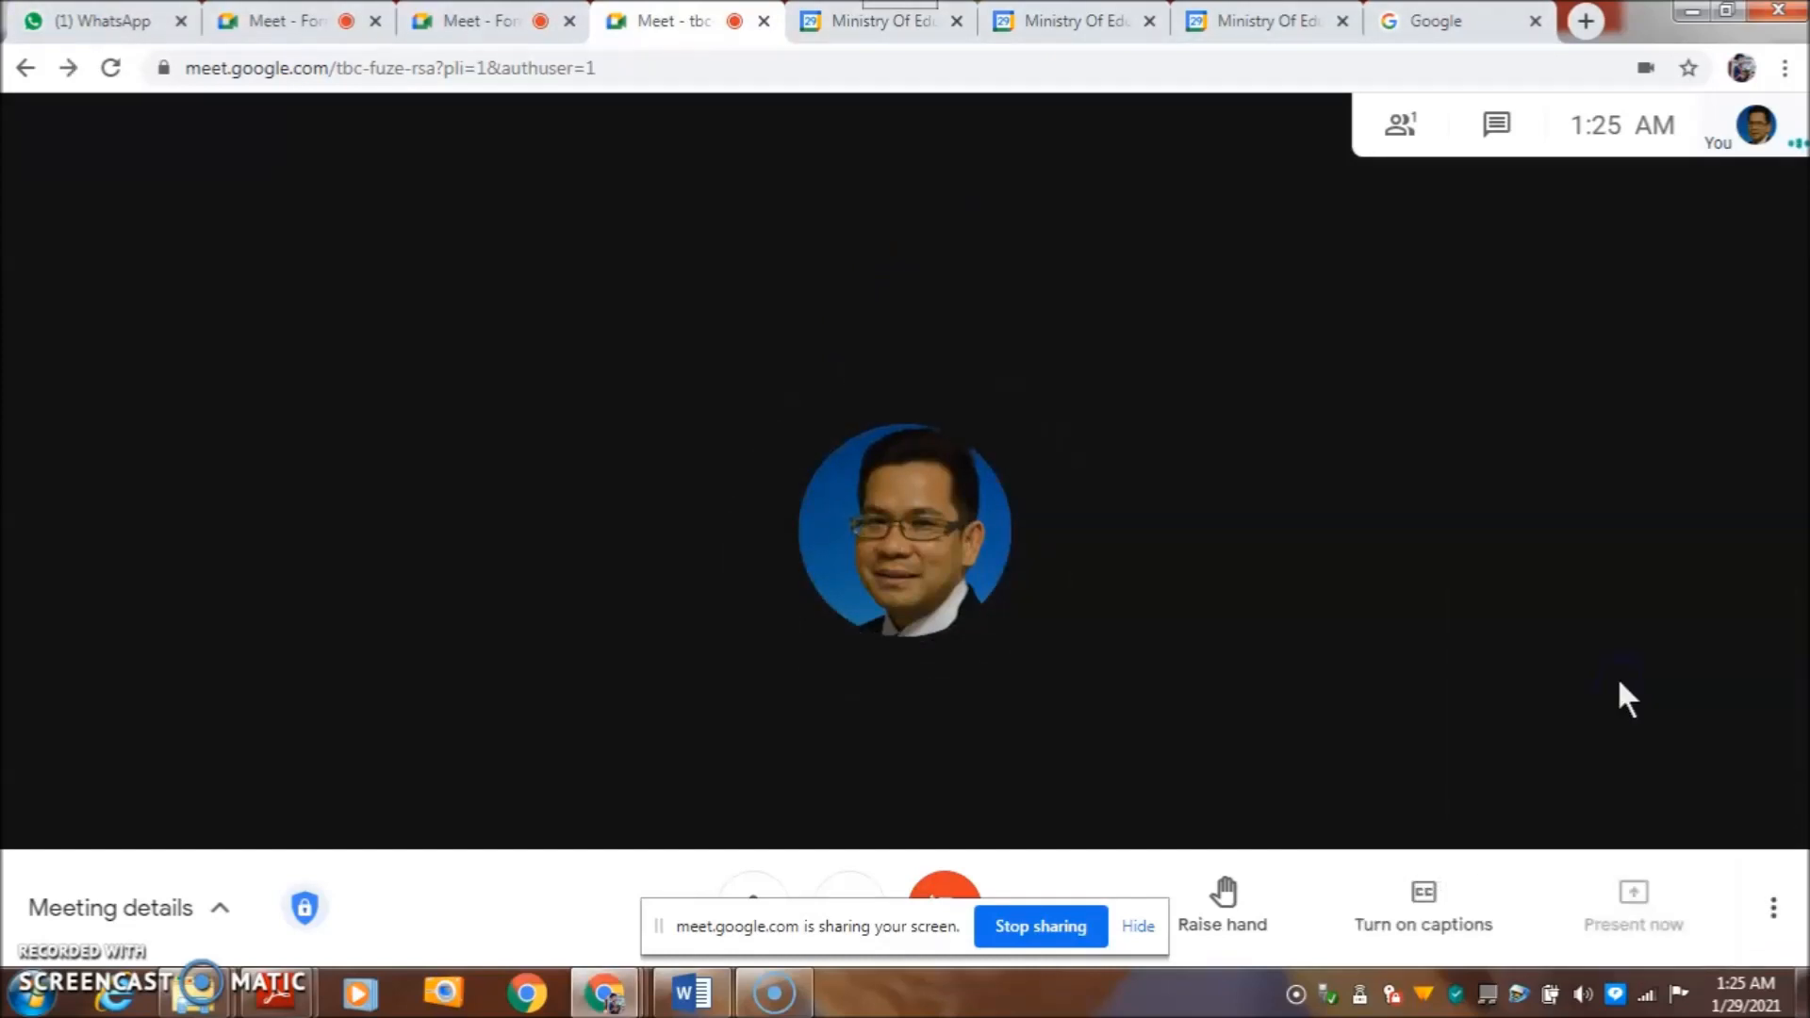
left_click(747, 387)
left_click(1136, 641)
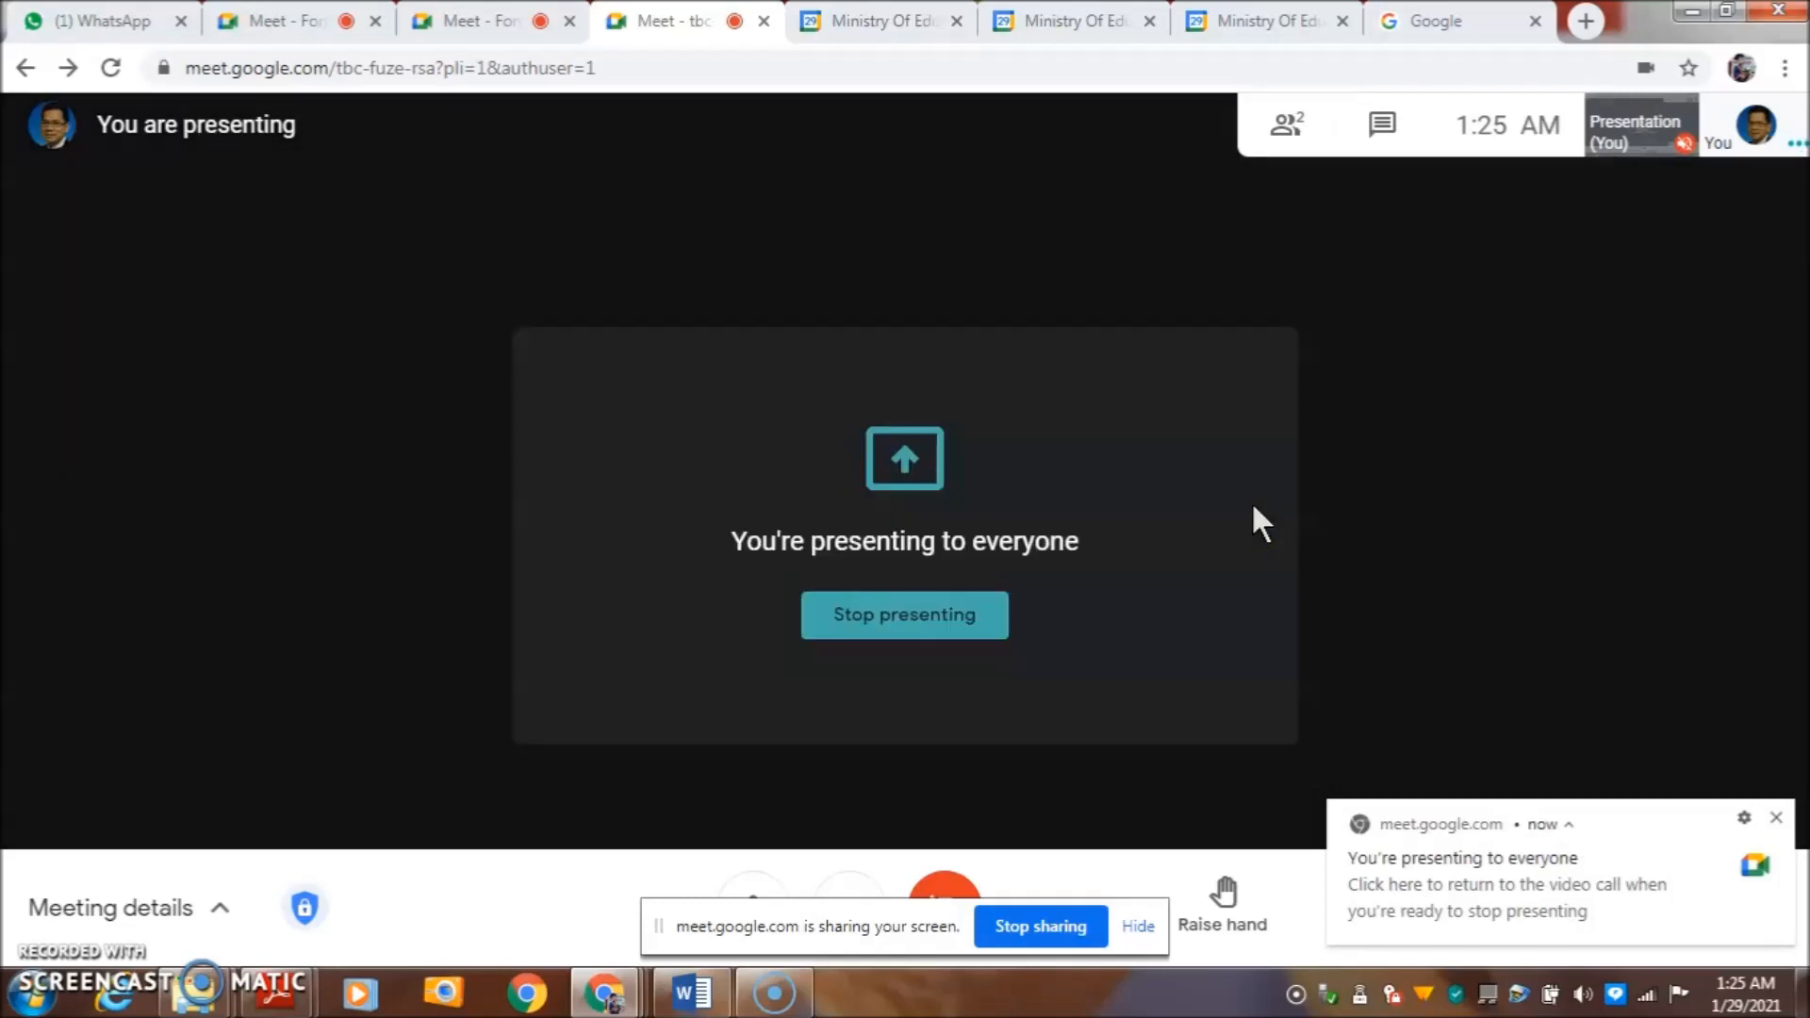
- Bring up Breakoutrooms.pdf in Adobe Reader and scroll through its pages
left_click(796, 624)
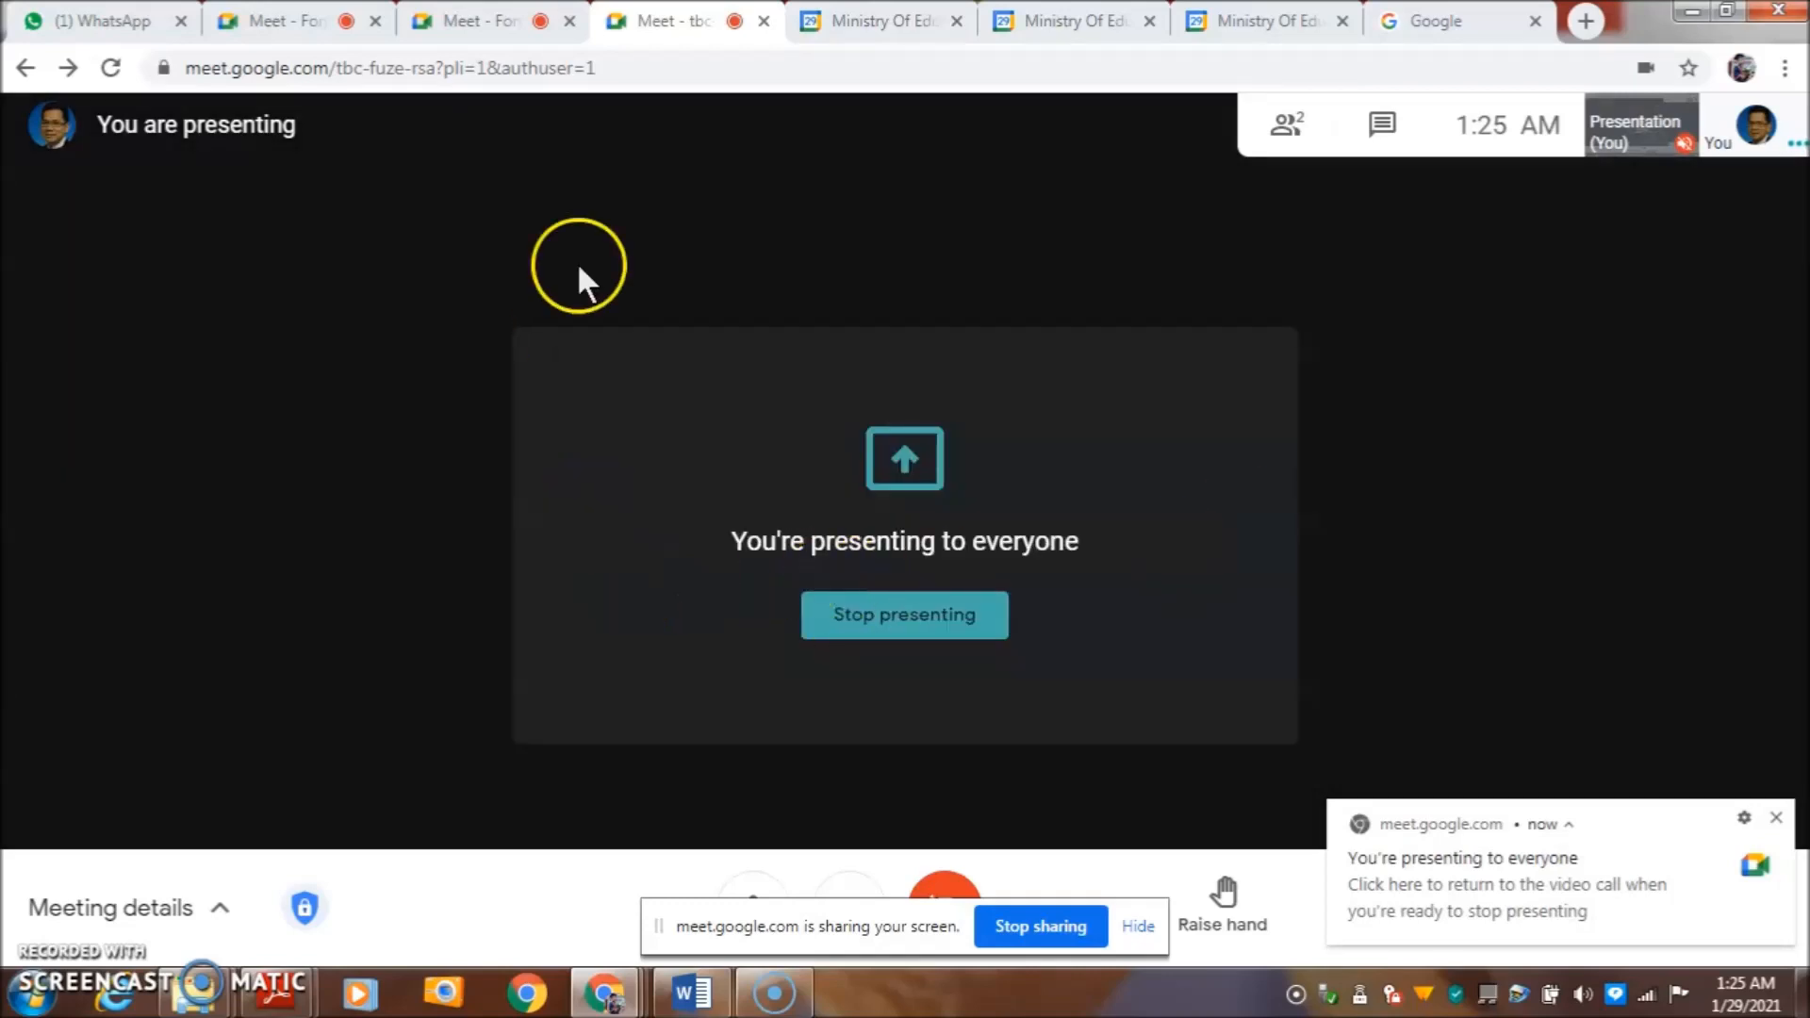
mouse_move(273, 990)
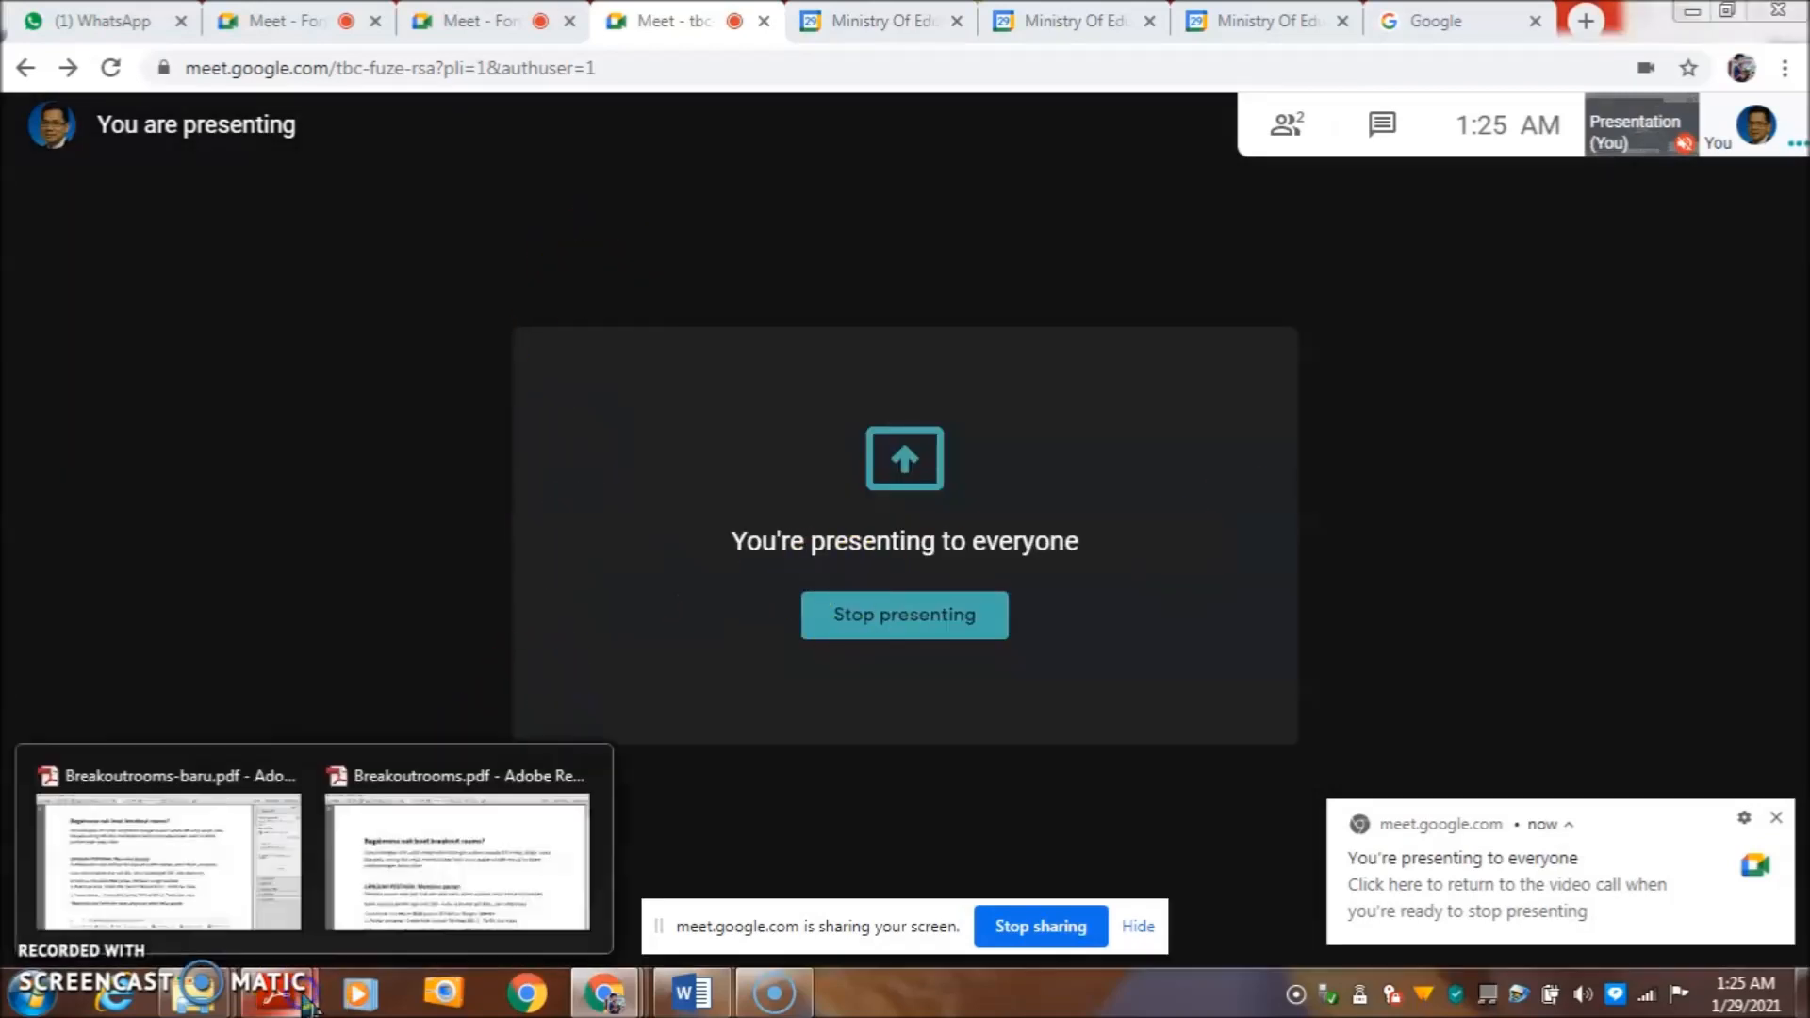
left_click(442, 881)
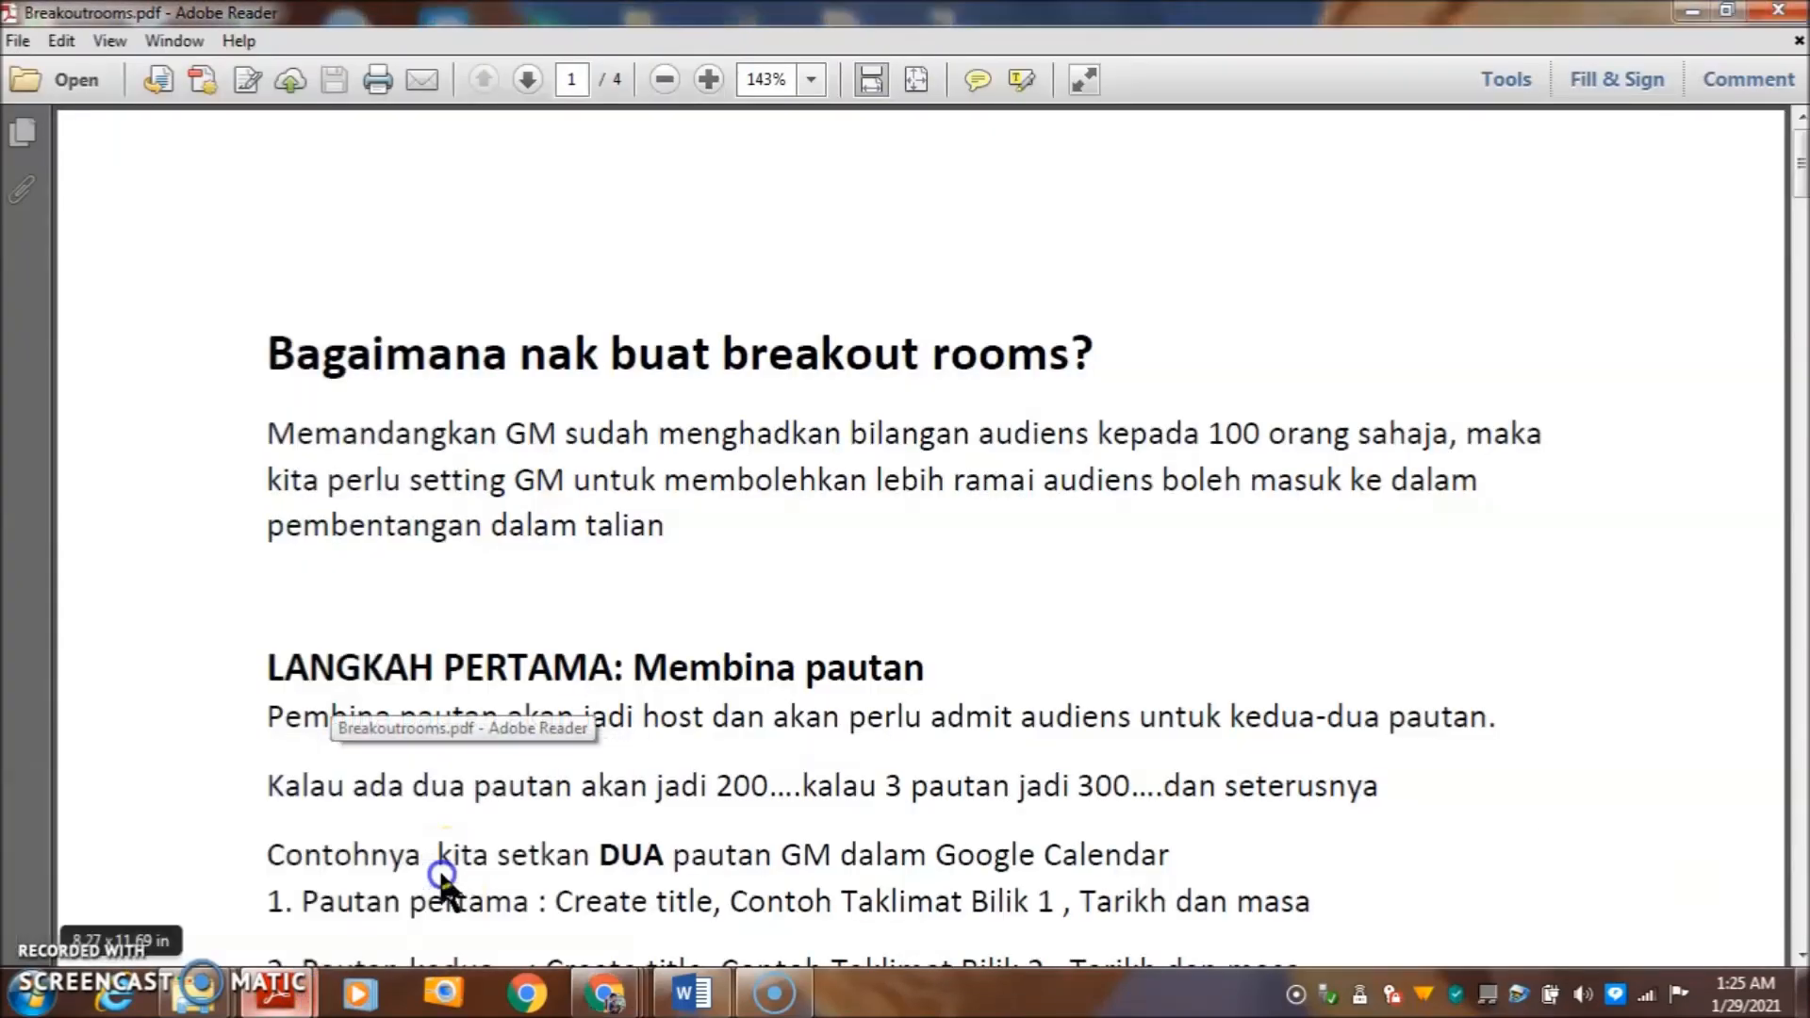
scroll(861, 562, "down", 1)
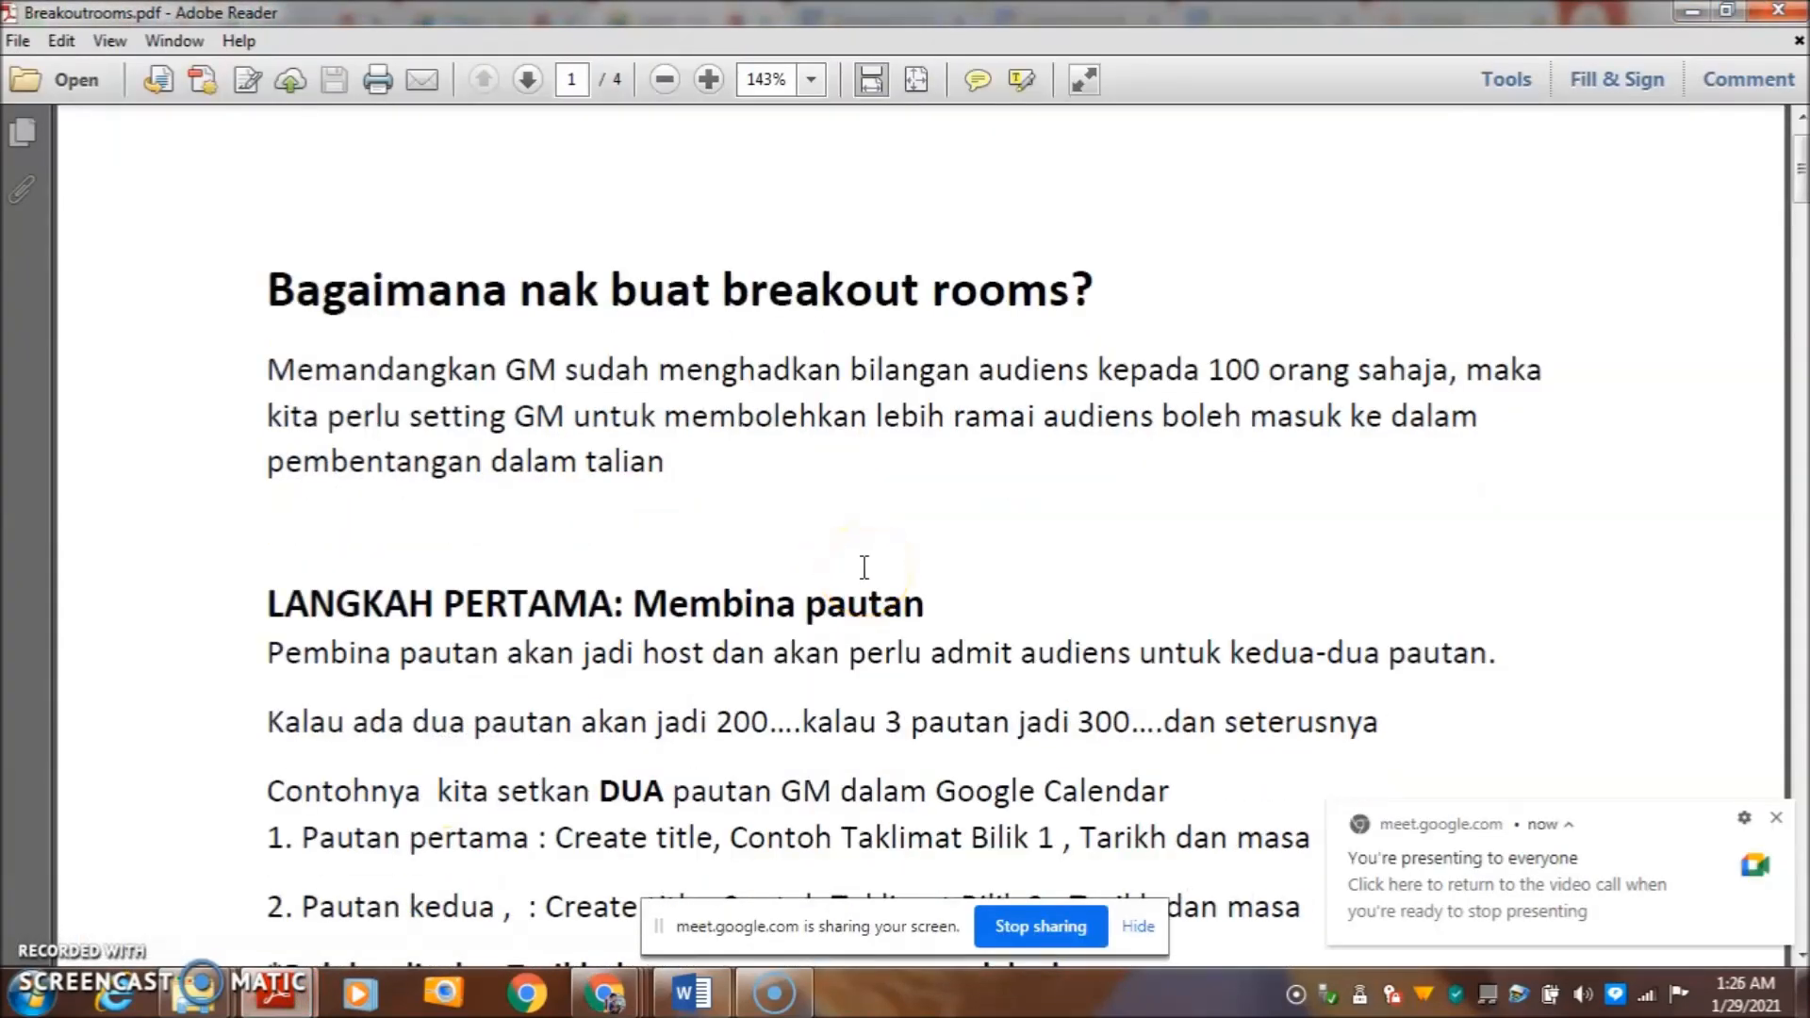
scroll(864, 566, "down", 1)
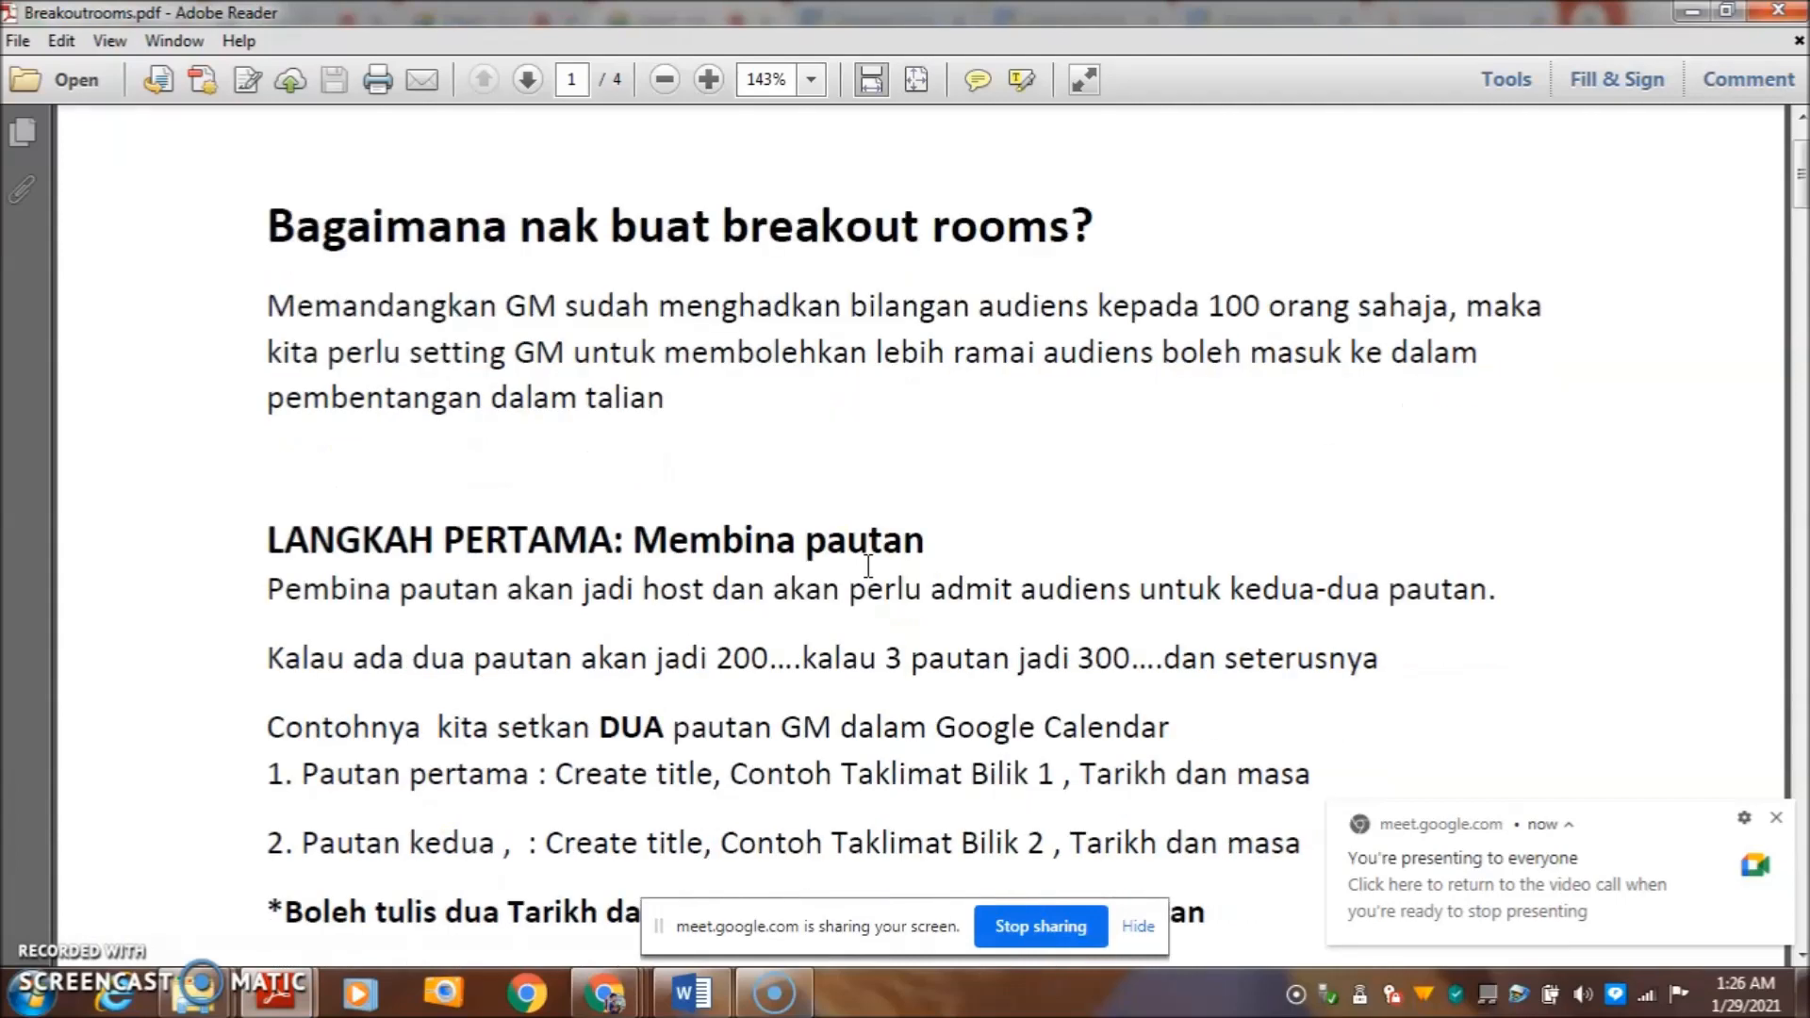
scroll(867, 566, "down", 8)
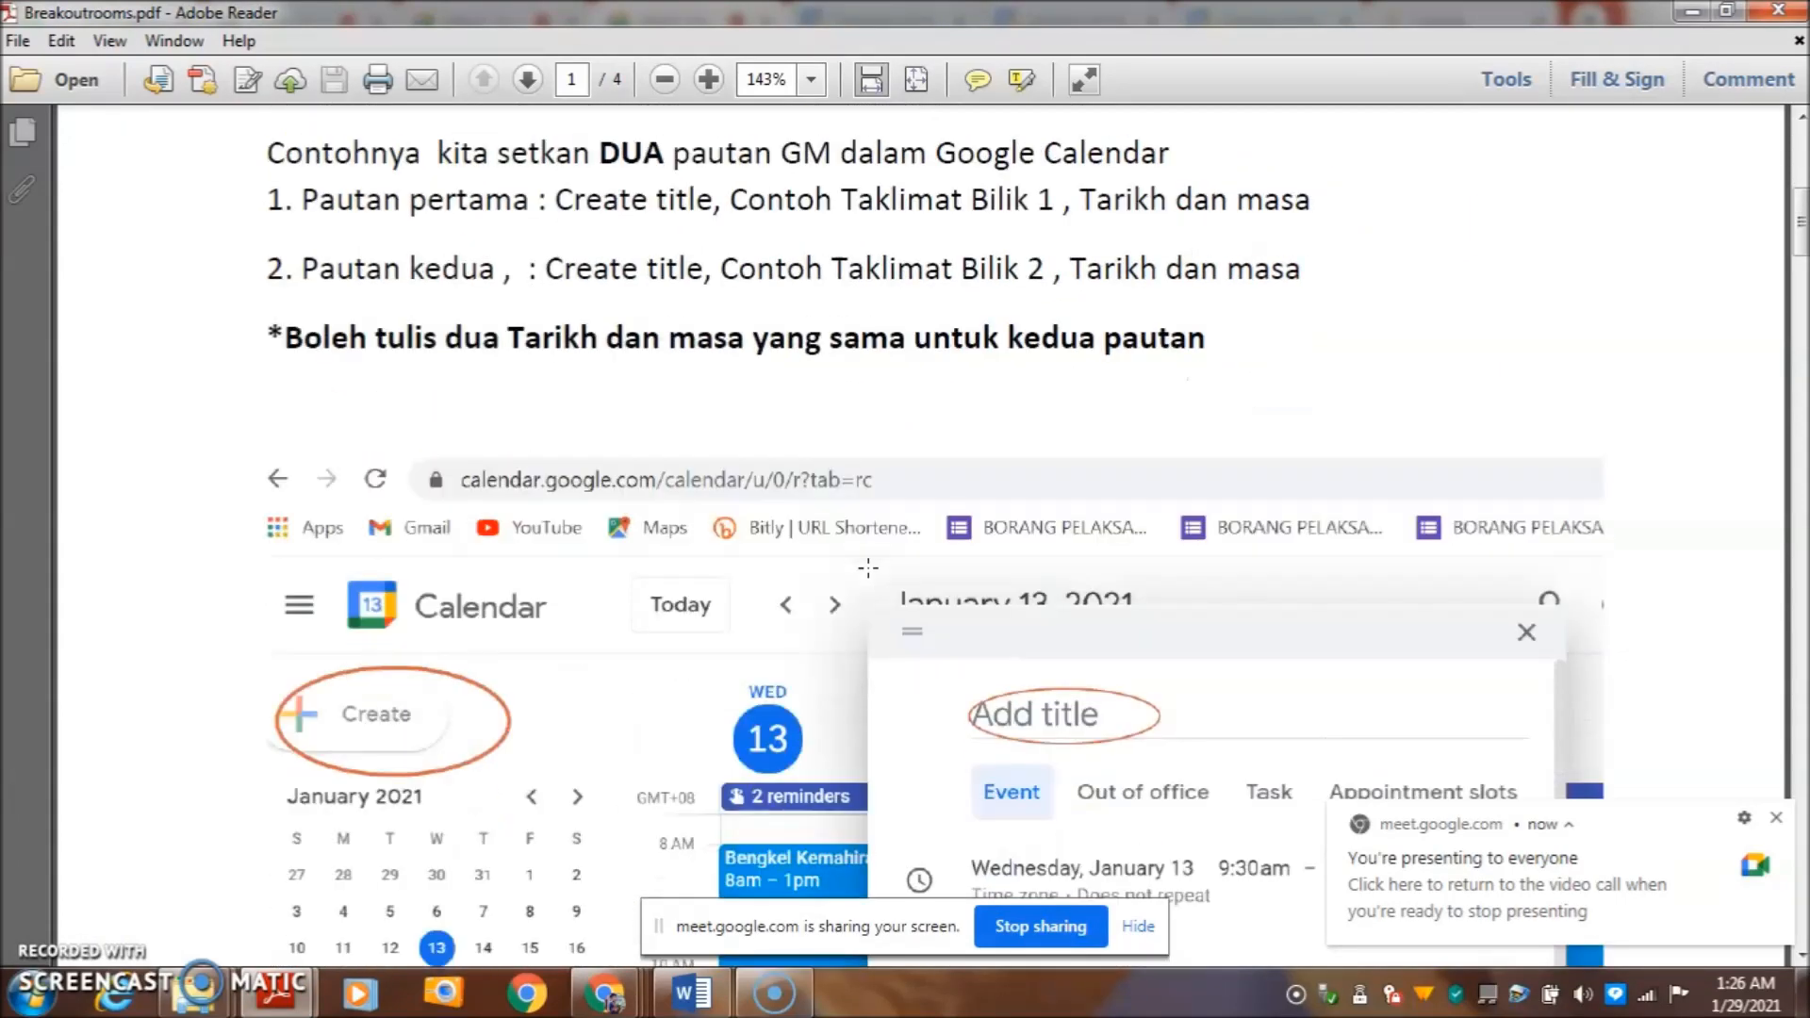
scroll(867, 565, "up", 10)
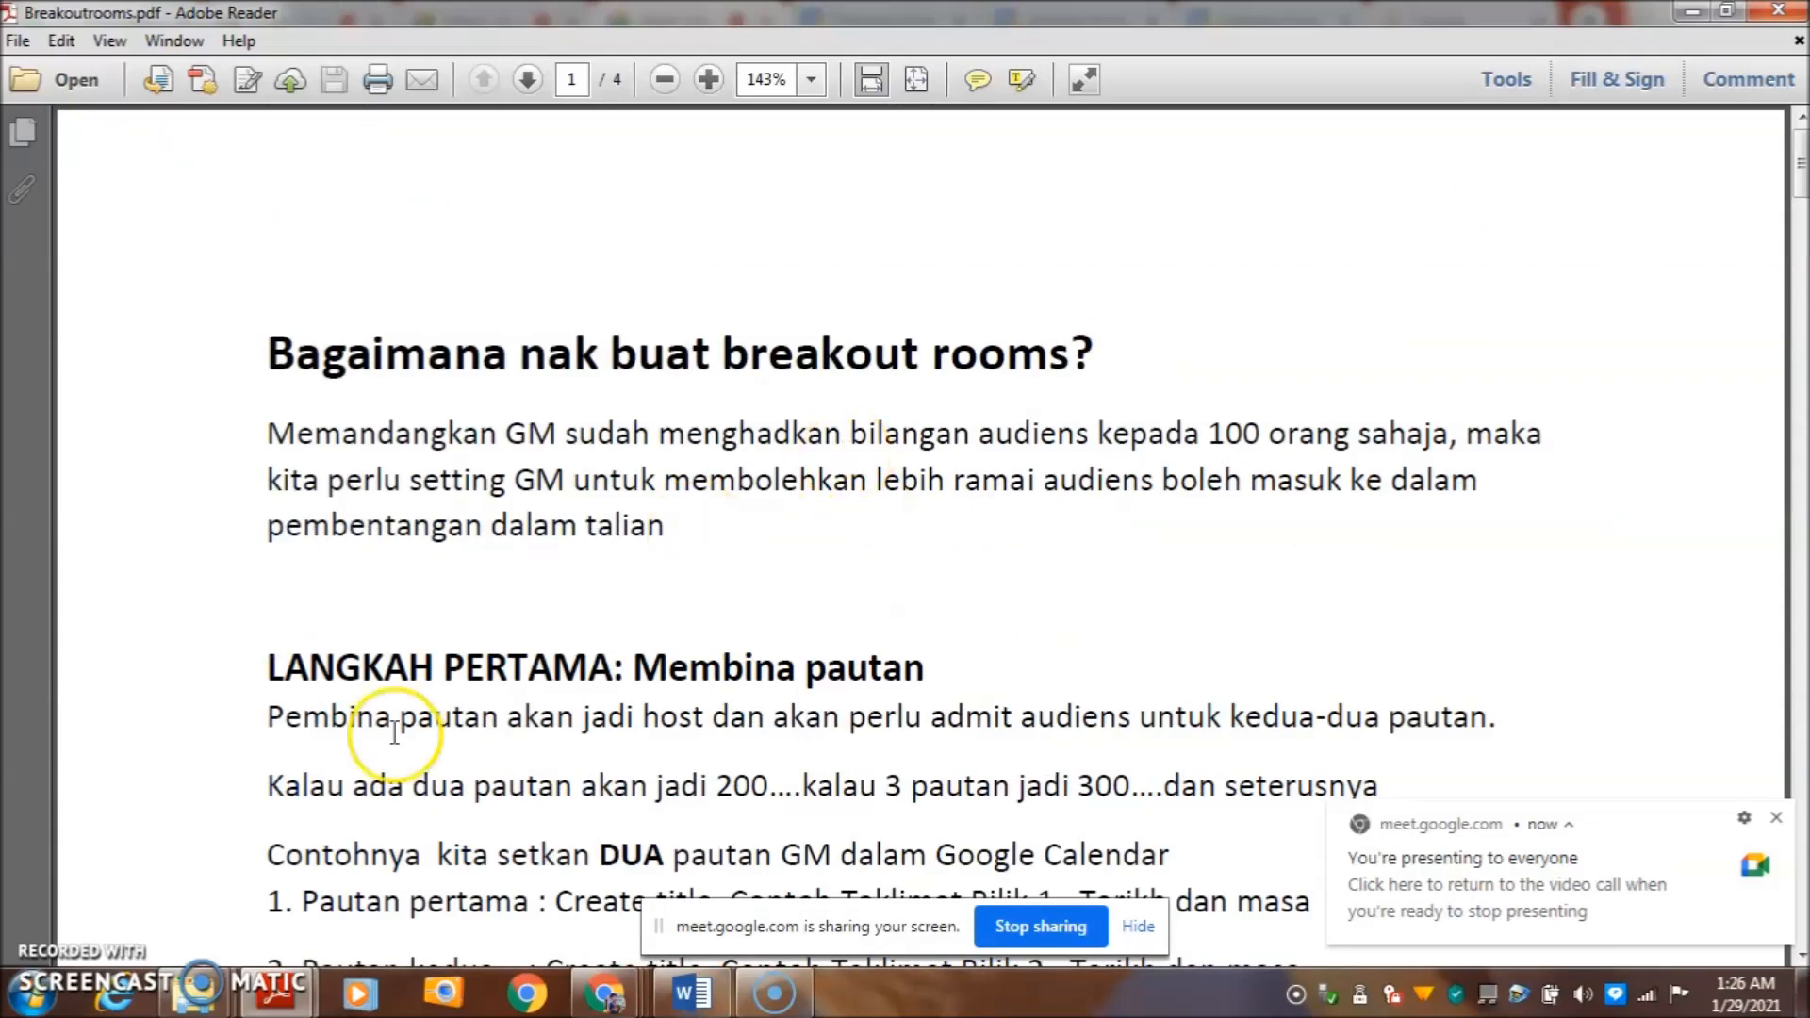
- Switch through the open PDFs via Breakoutrooms-baru.pdf, ending on Panduan-Mahasa Melayu.pdf
left_click(289, 990)
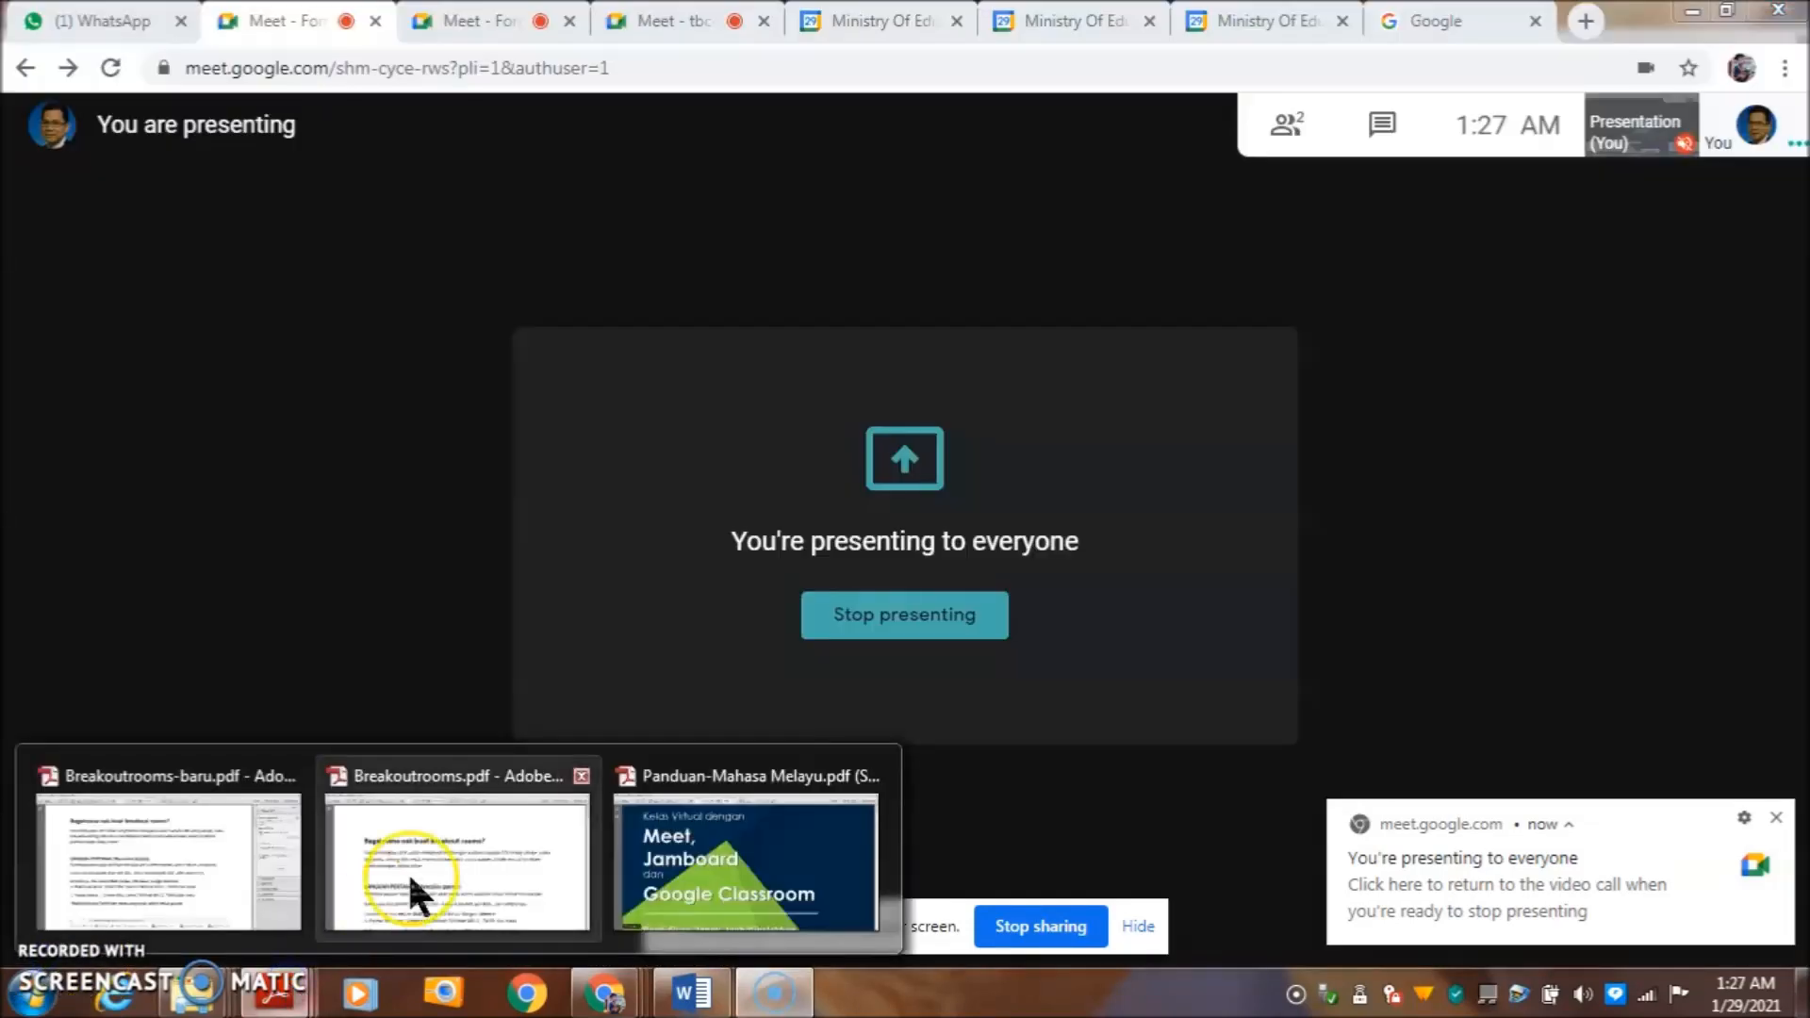
left_click(410, 872)
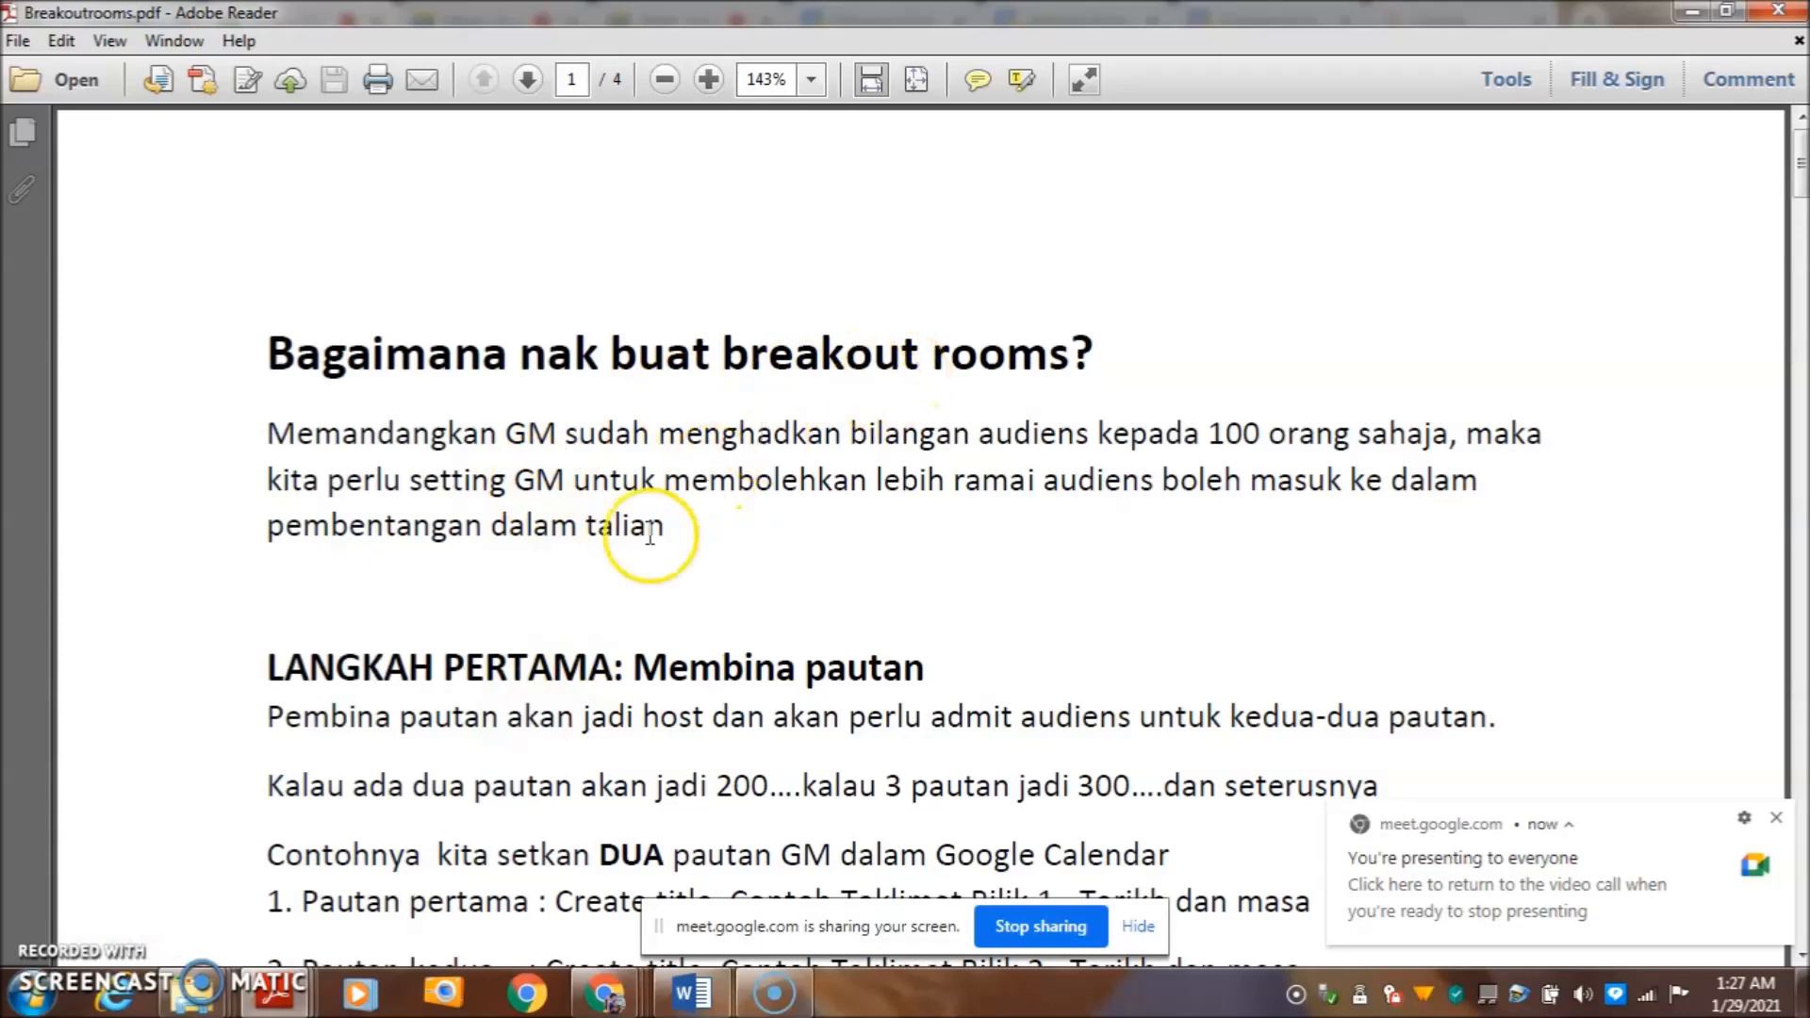
left_click(285, 1006)
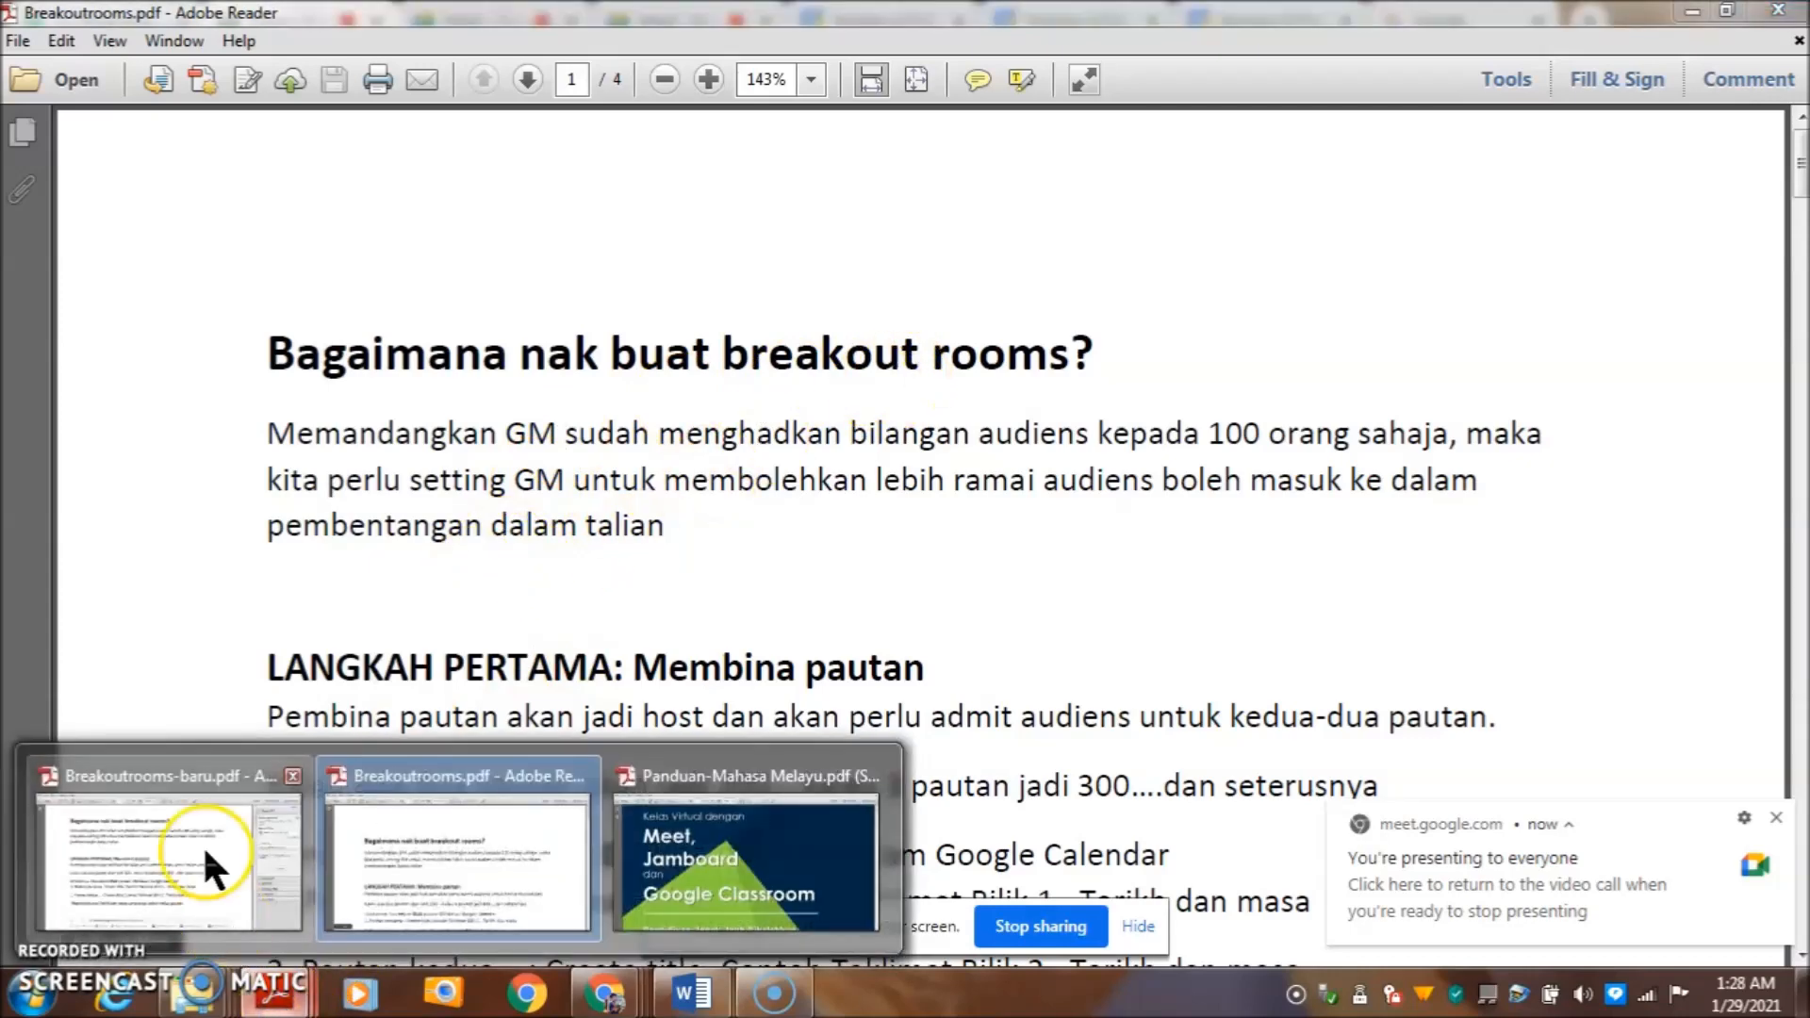
left_click(200, 839)
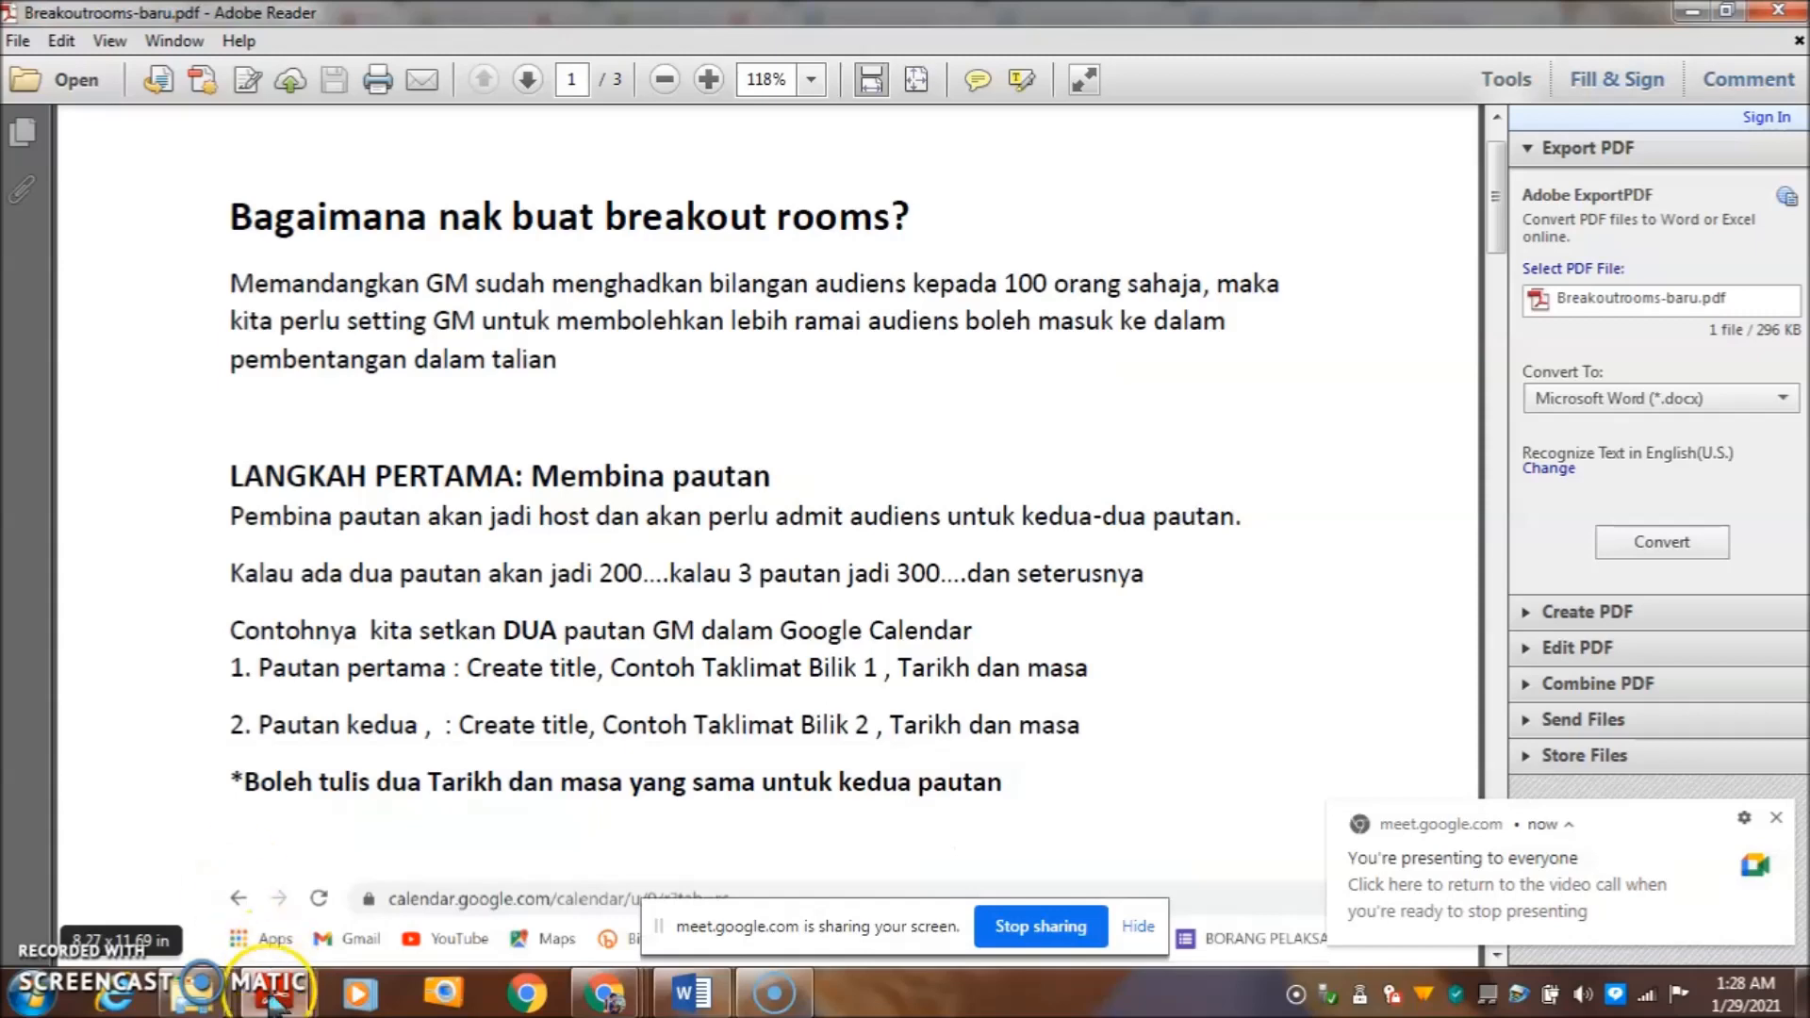
left_click(273, 998)
left_click(782, 881)
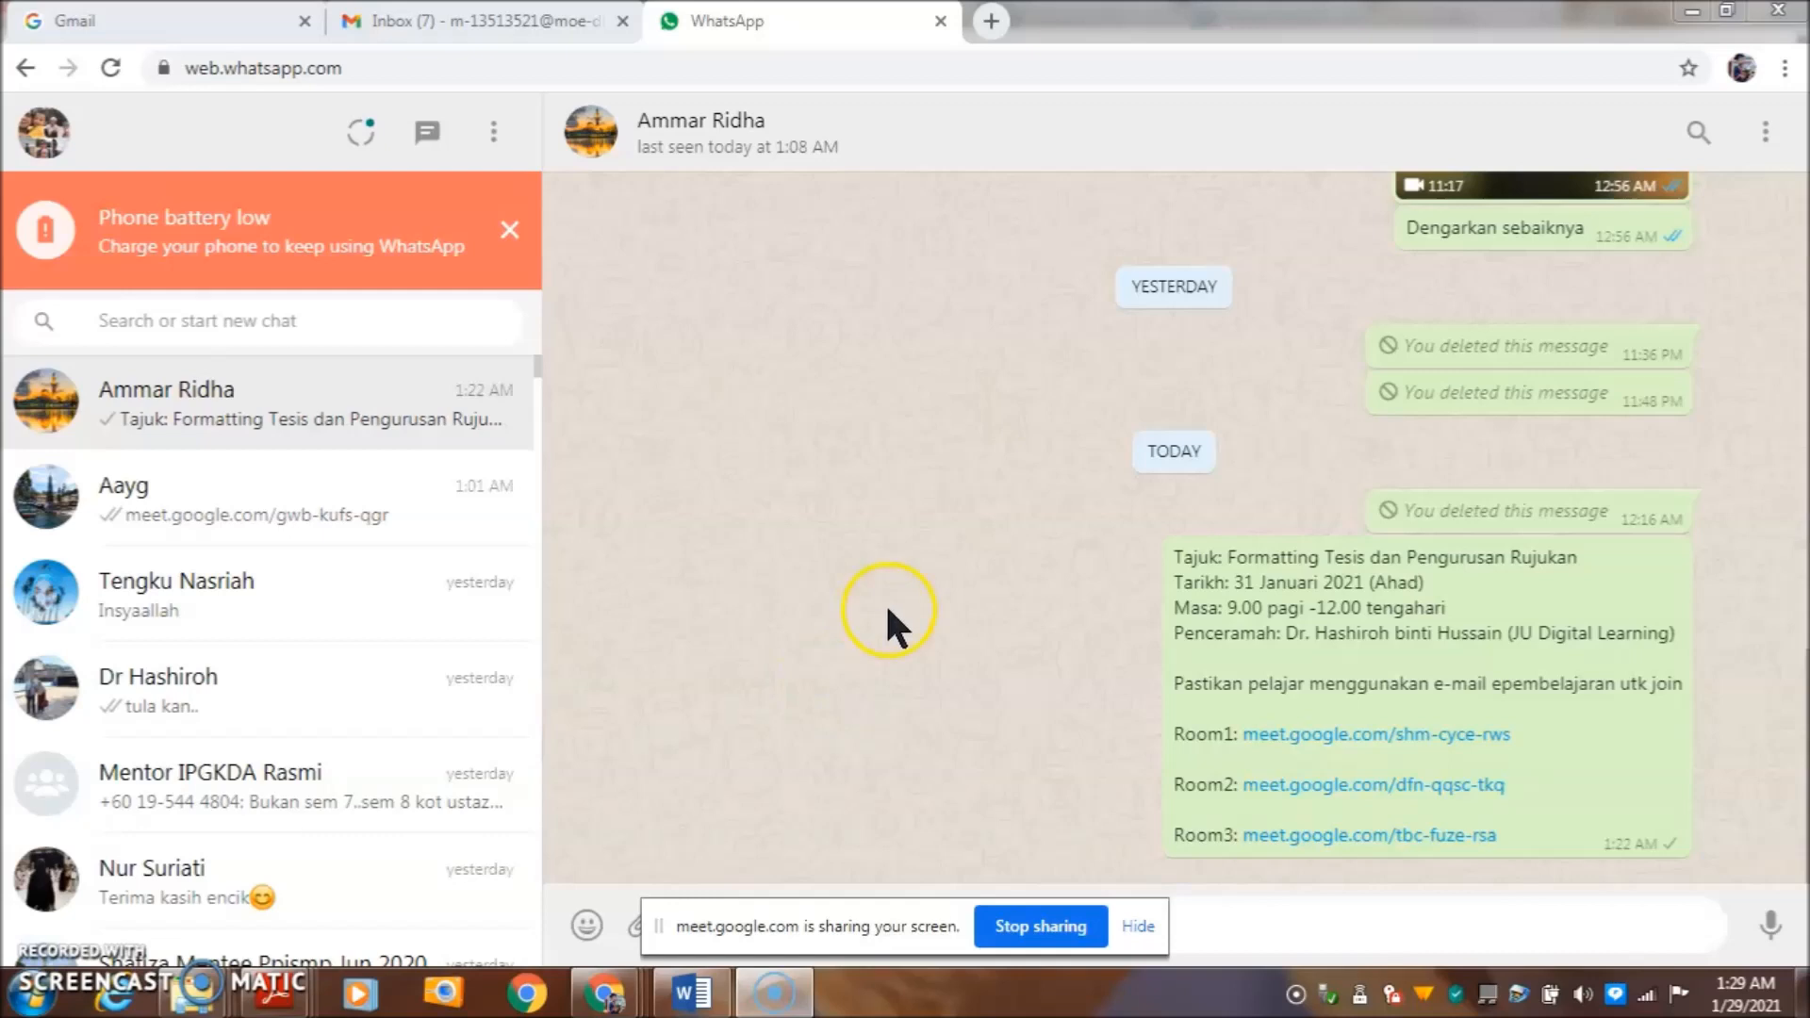
- Open the Room1 link in a new tab, then view the tbc, shm and dfn rooms' presentations
right_click(1263, 733)
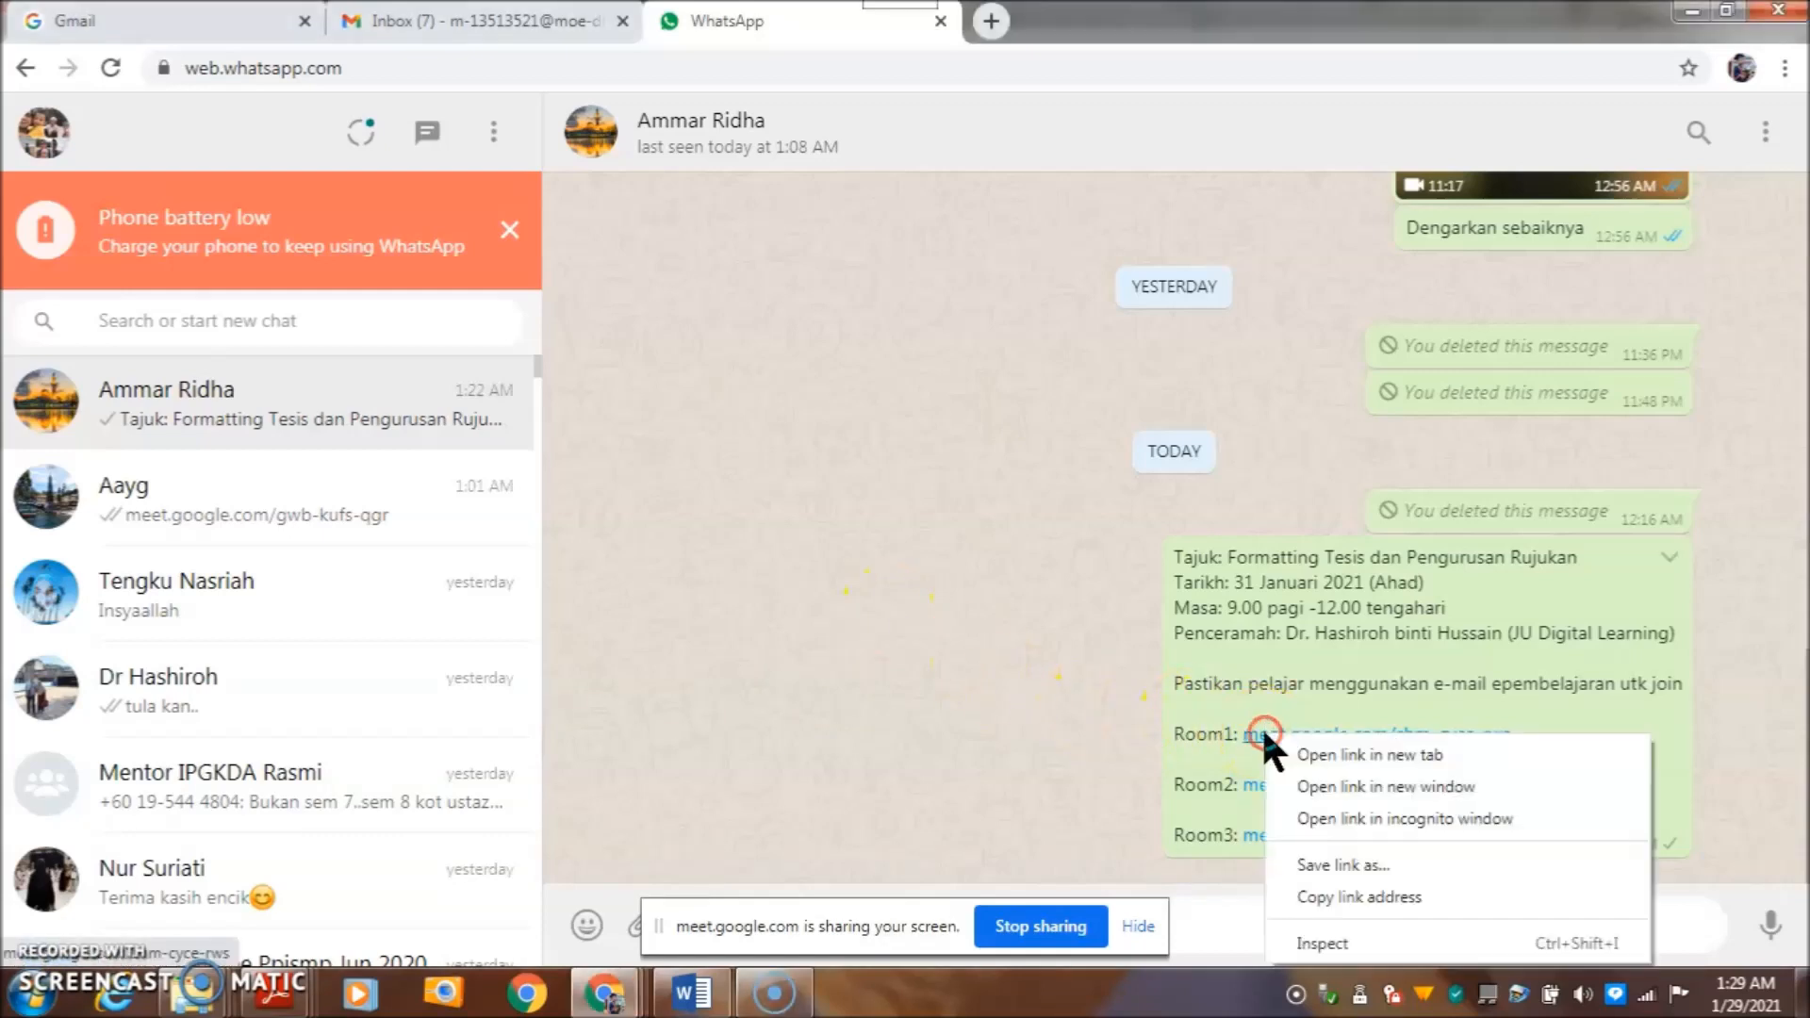
left_click(1301, 752)
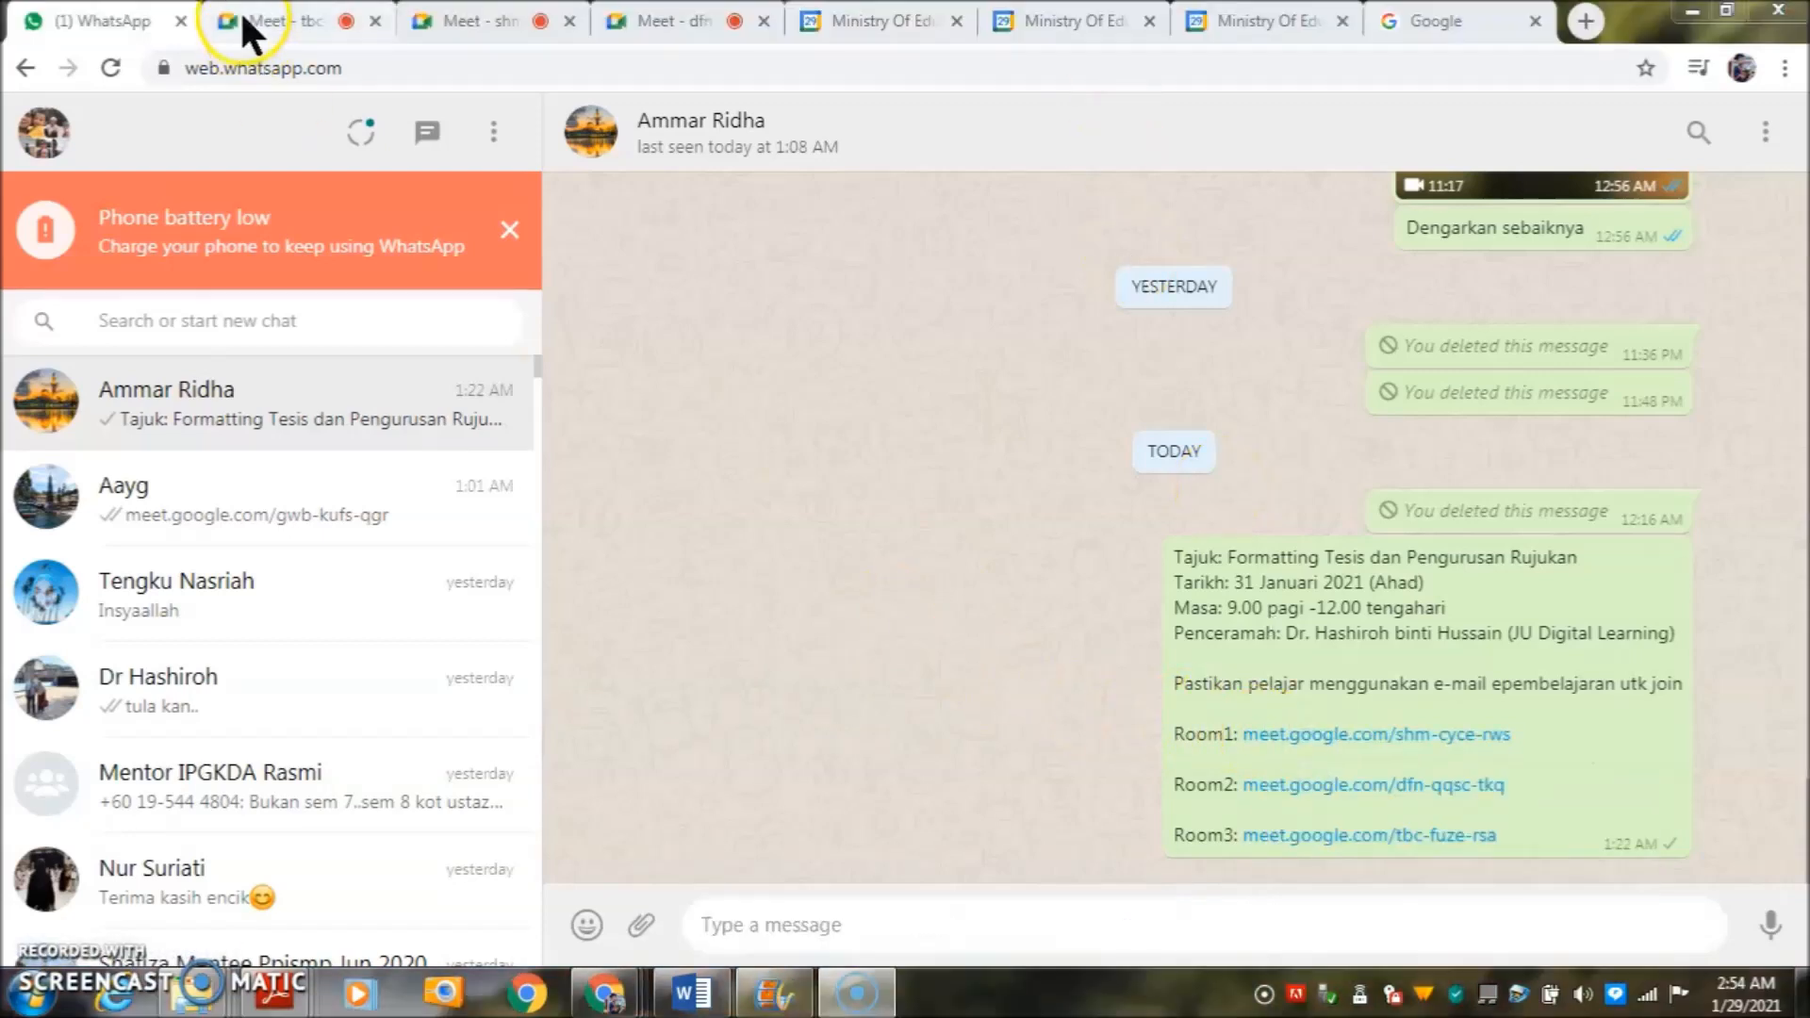
left_click(244, 21)
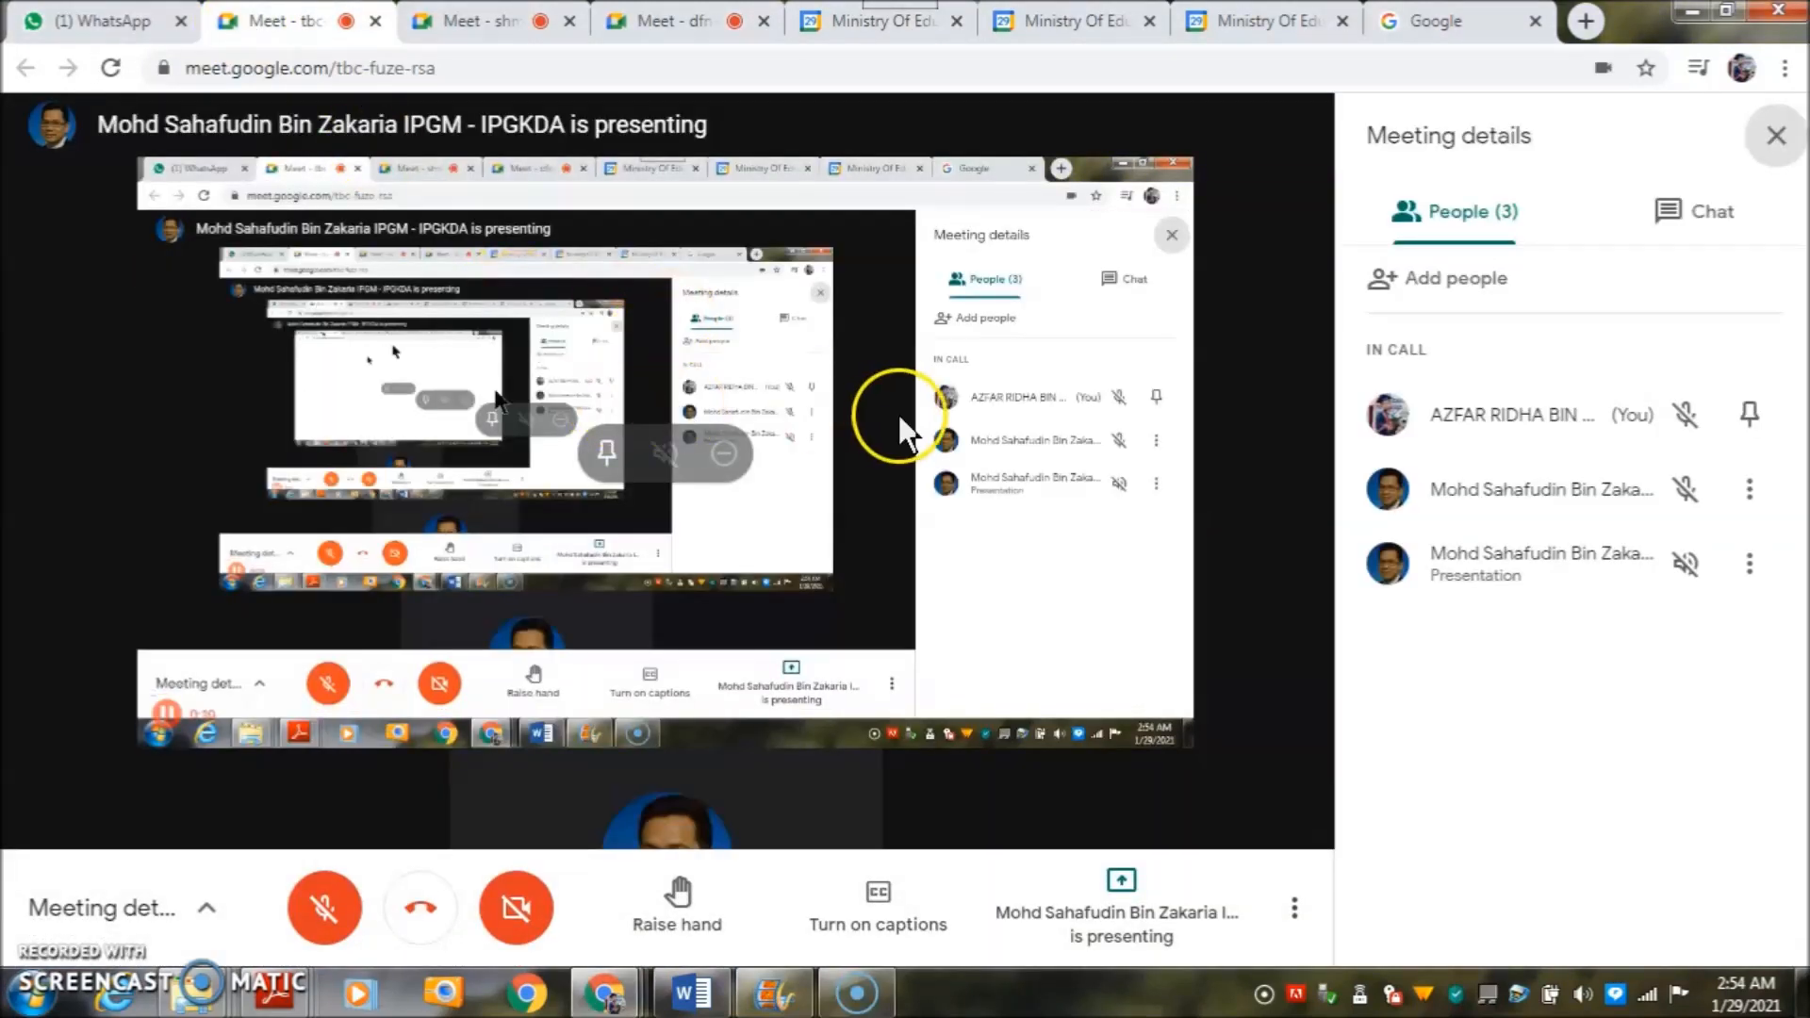
left_click(151, 21)
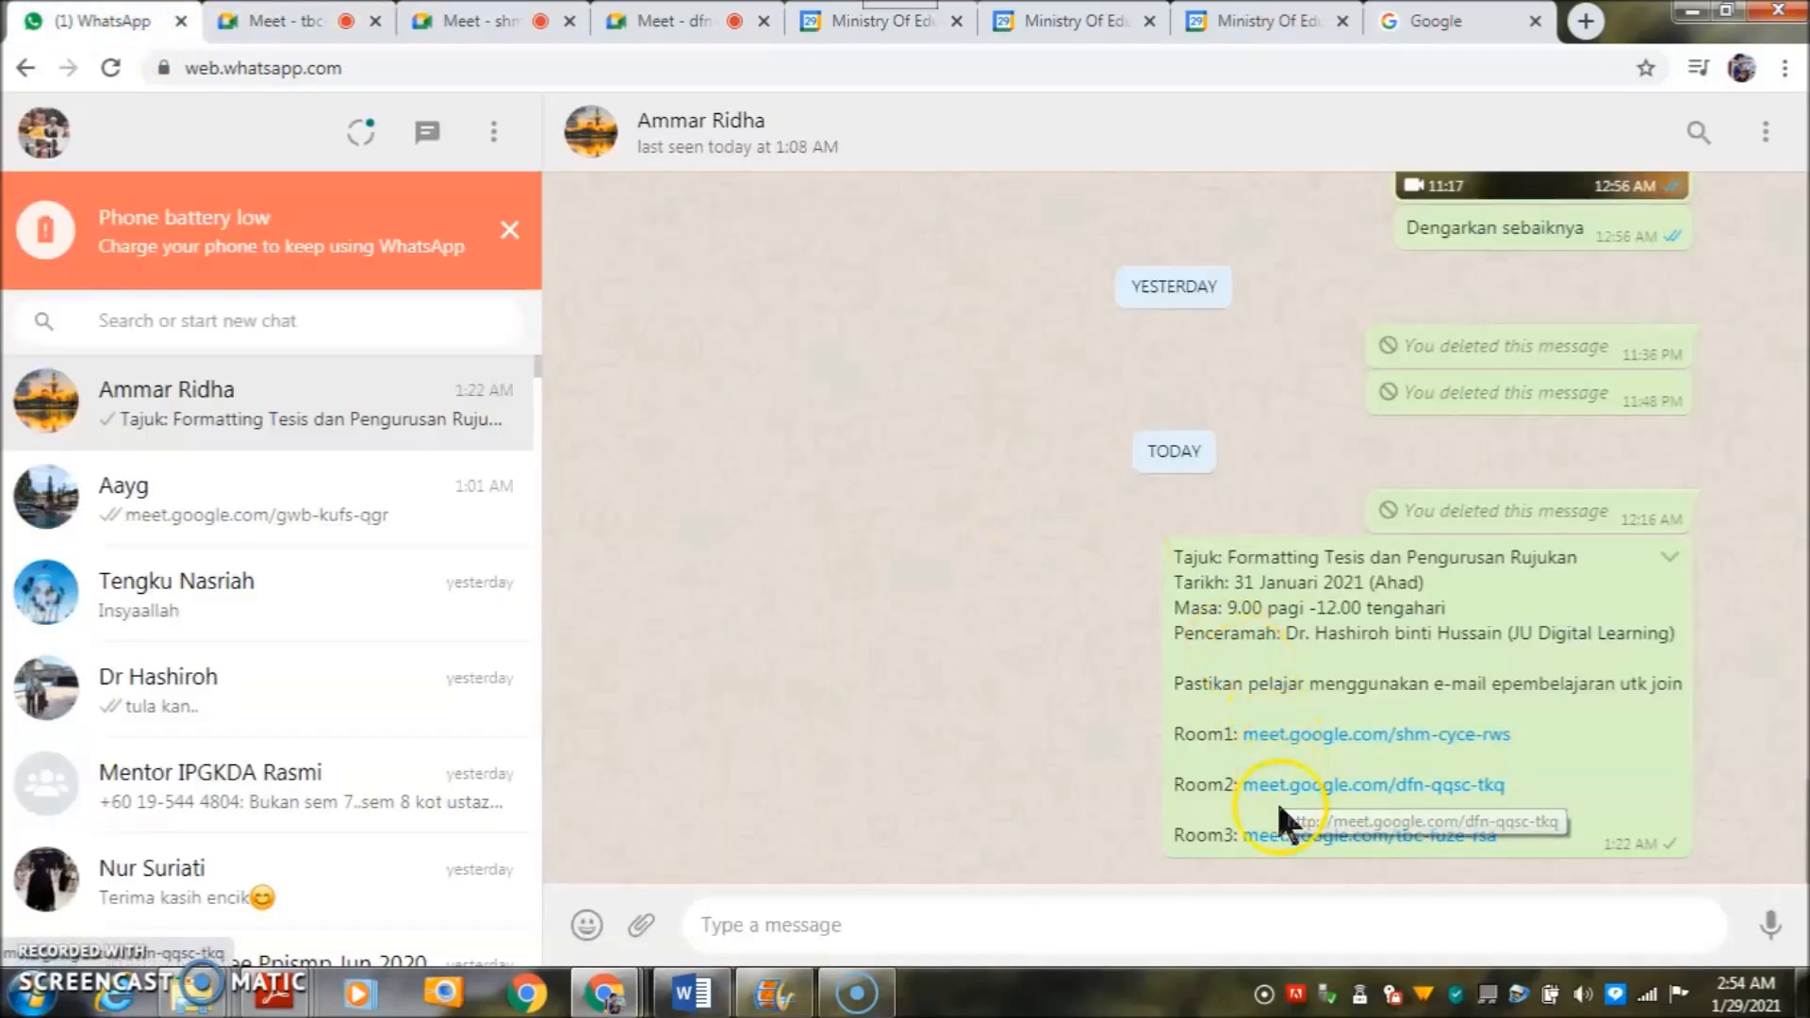
left_click(443, 22)
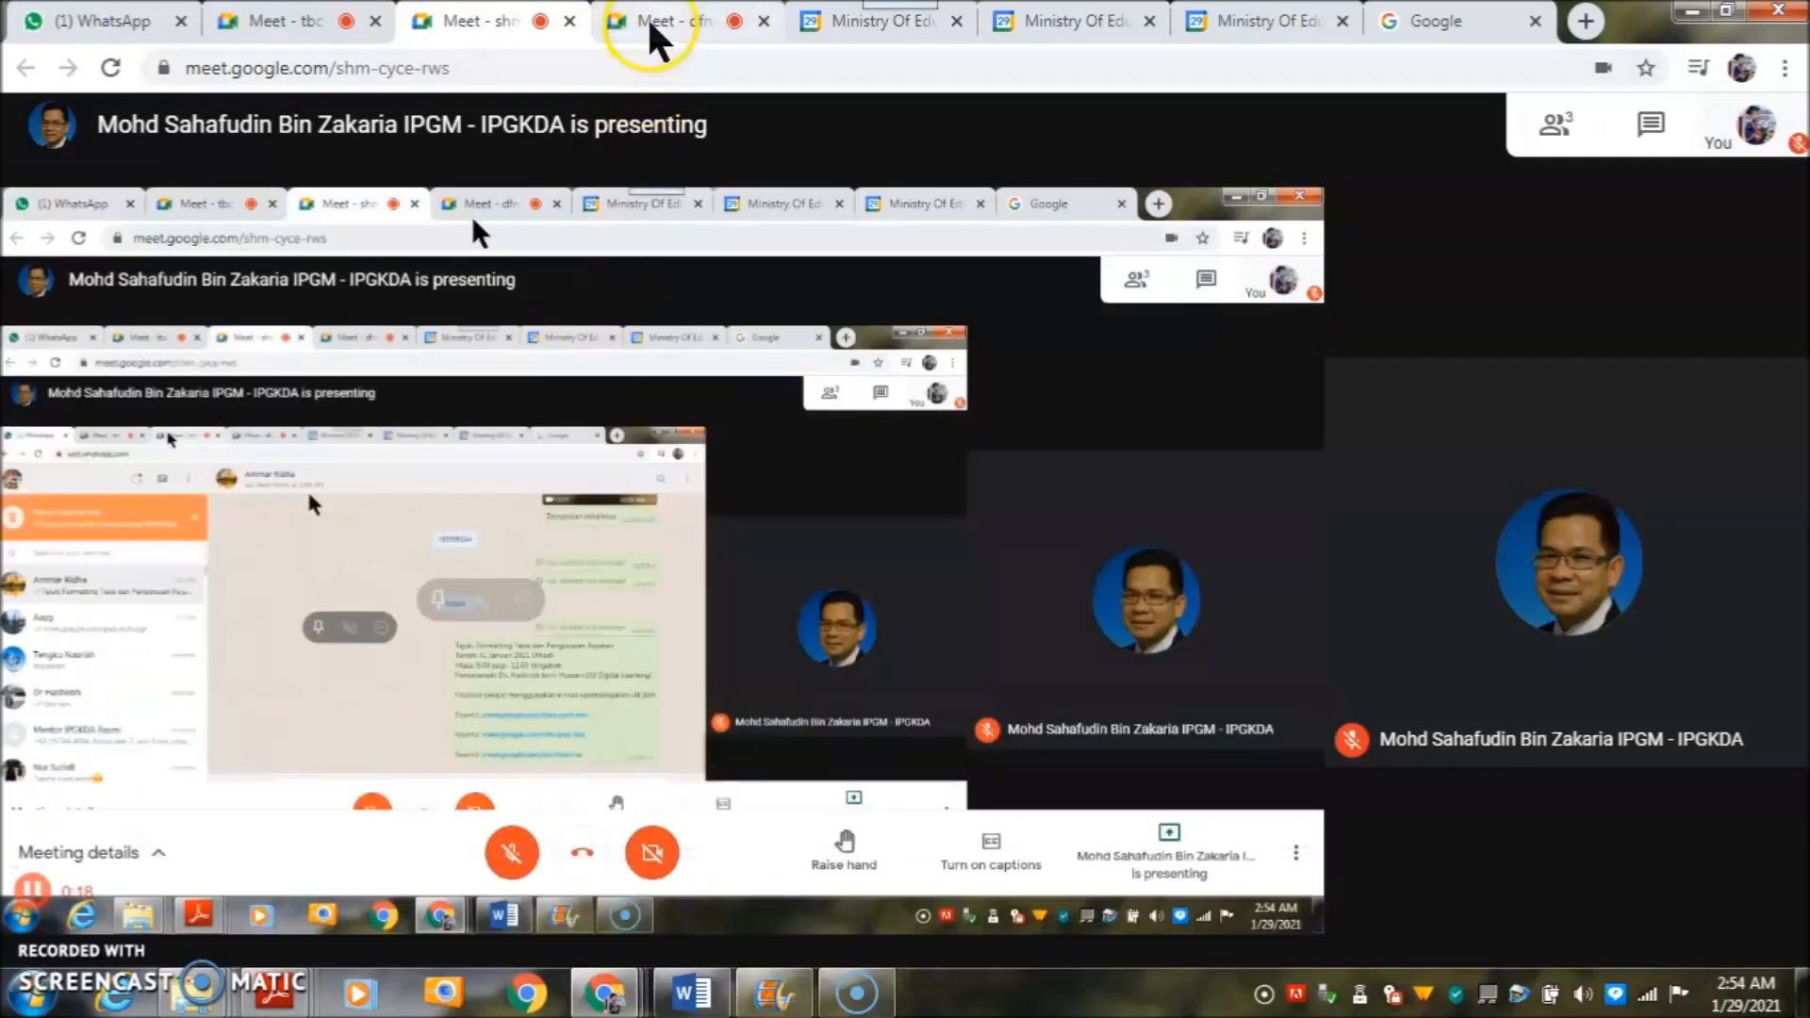
left_click(650, 23)
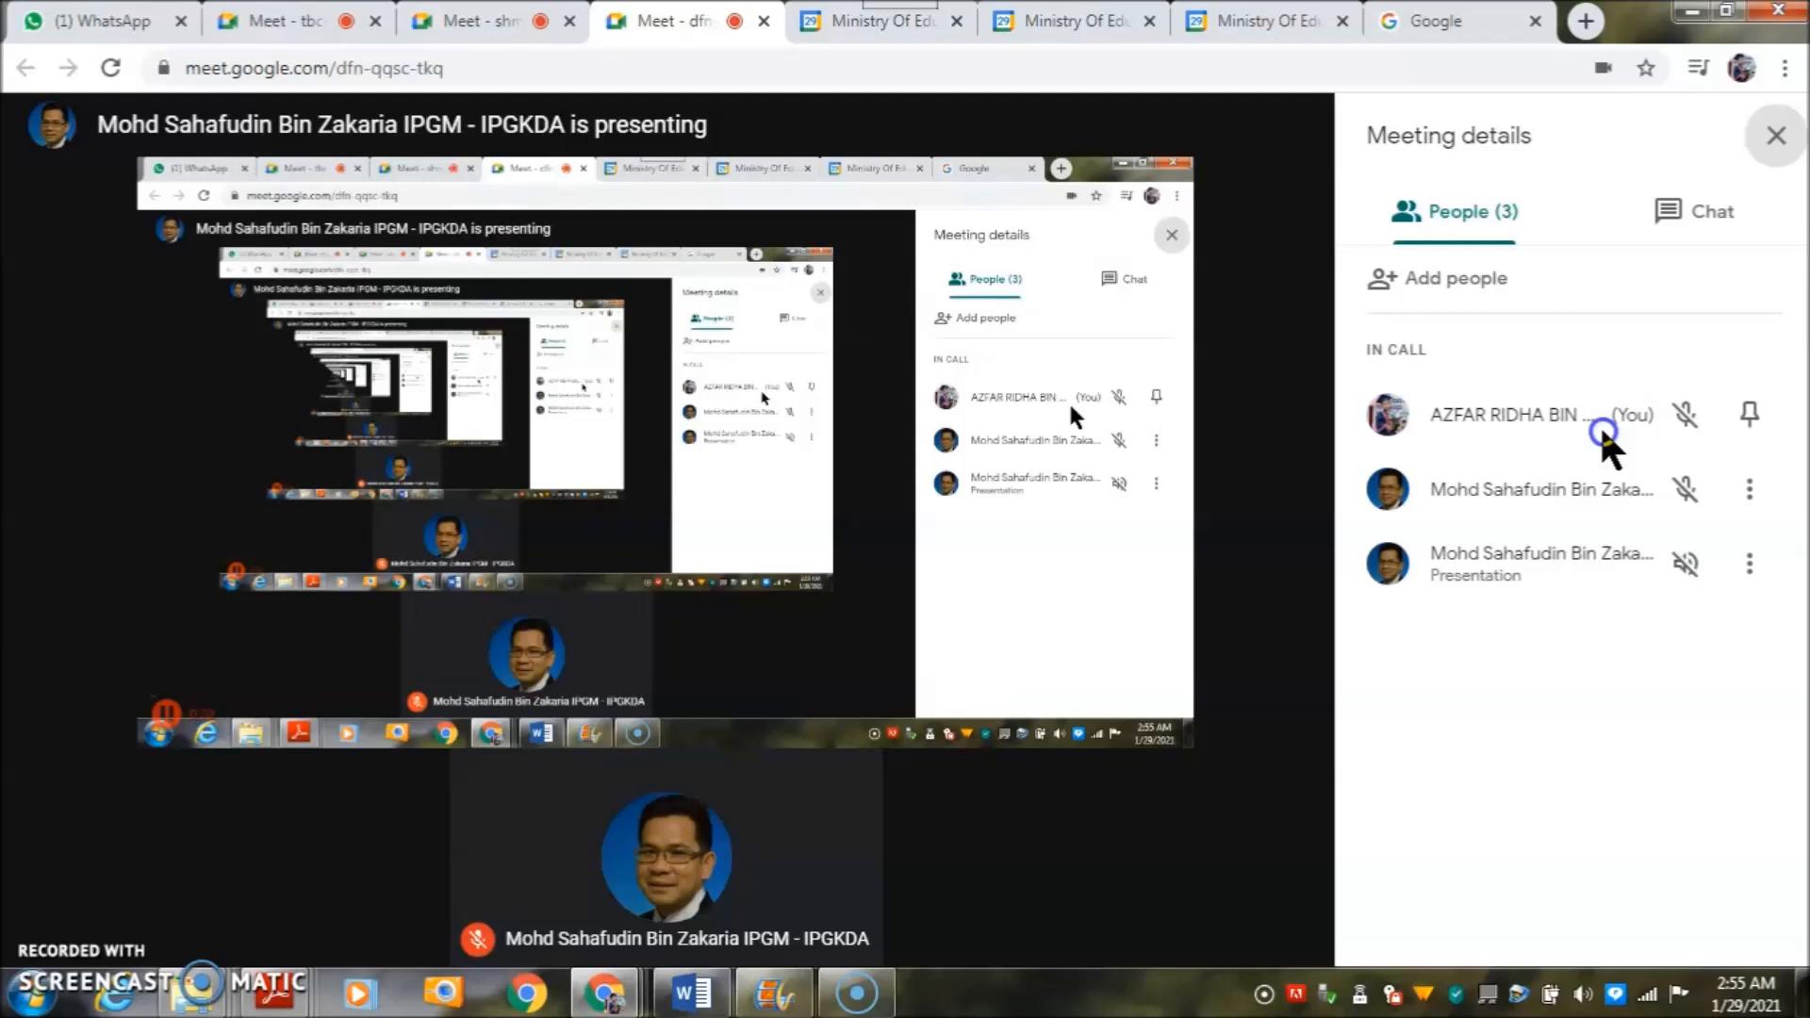
- Check the screen share and participant lists in the shm-cyce-rws and tbc-fuze-rsa rooms
left_click(478, 33)
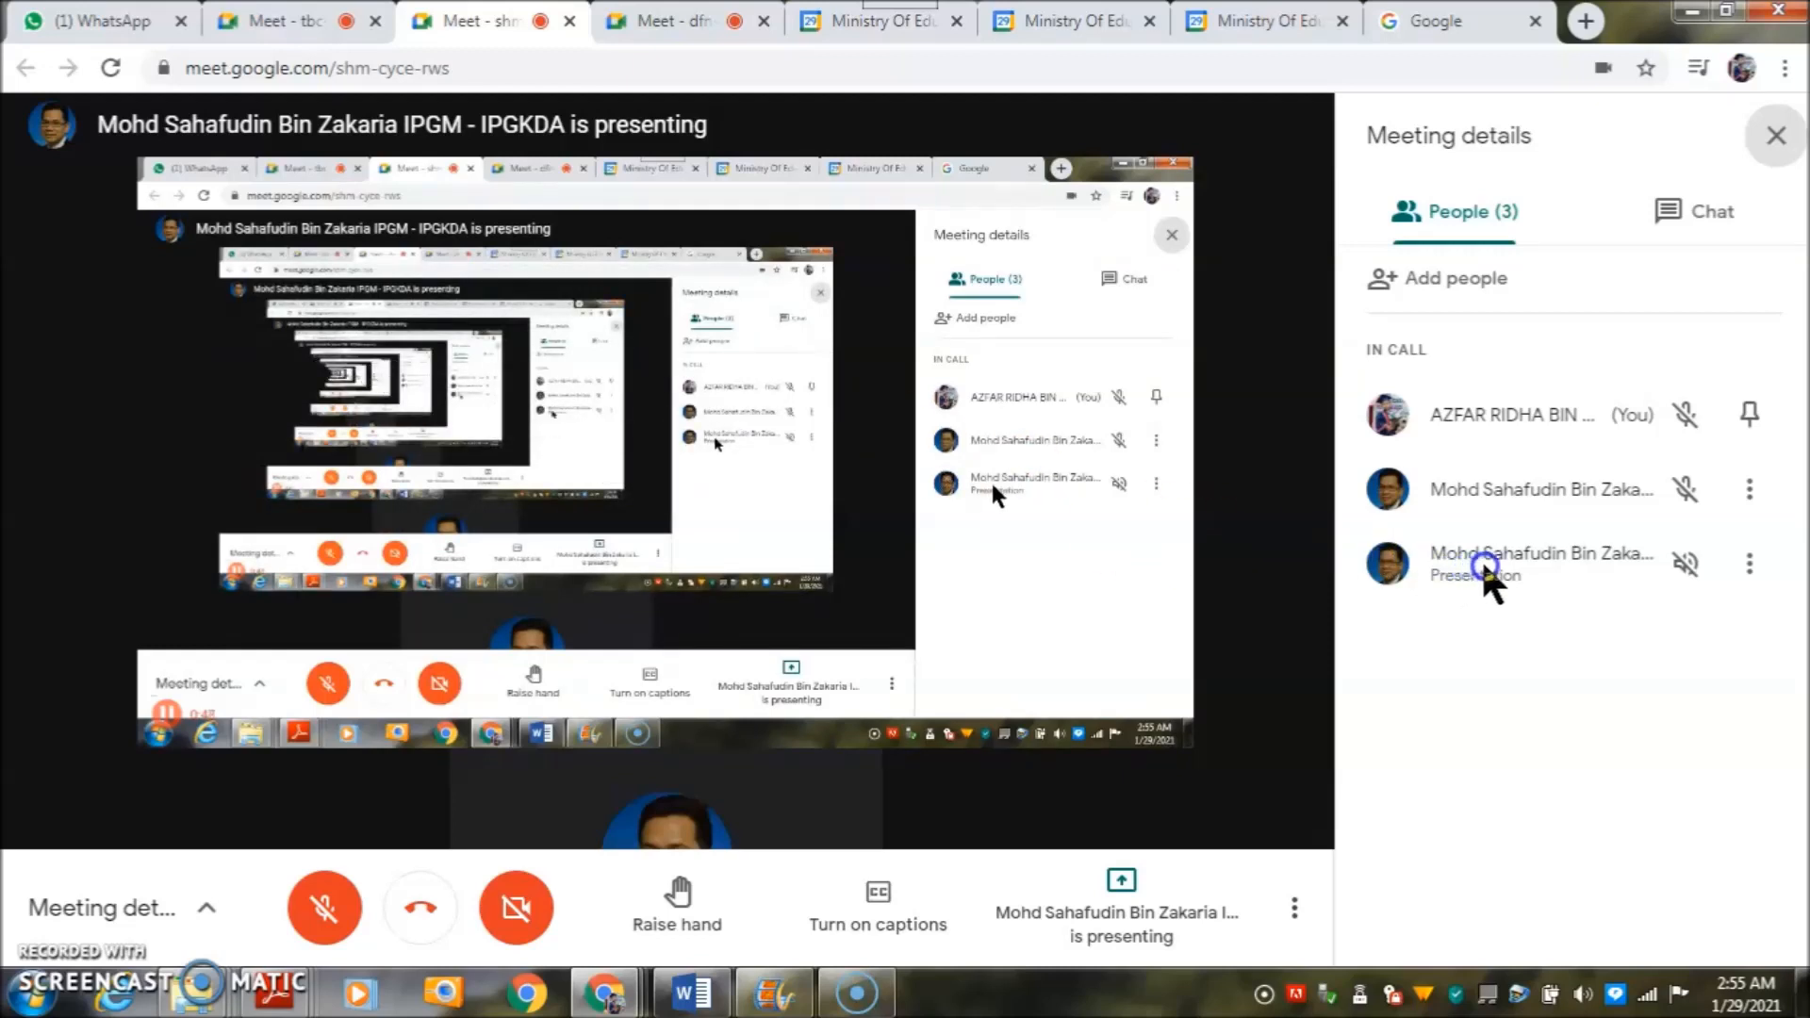
left_click(327, 16)
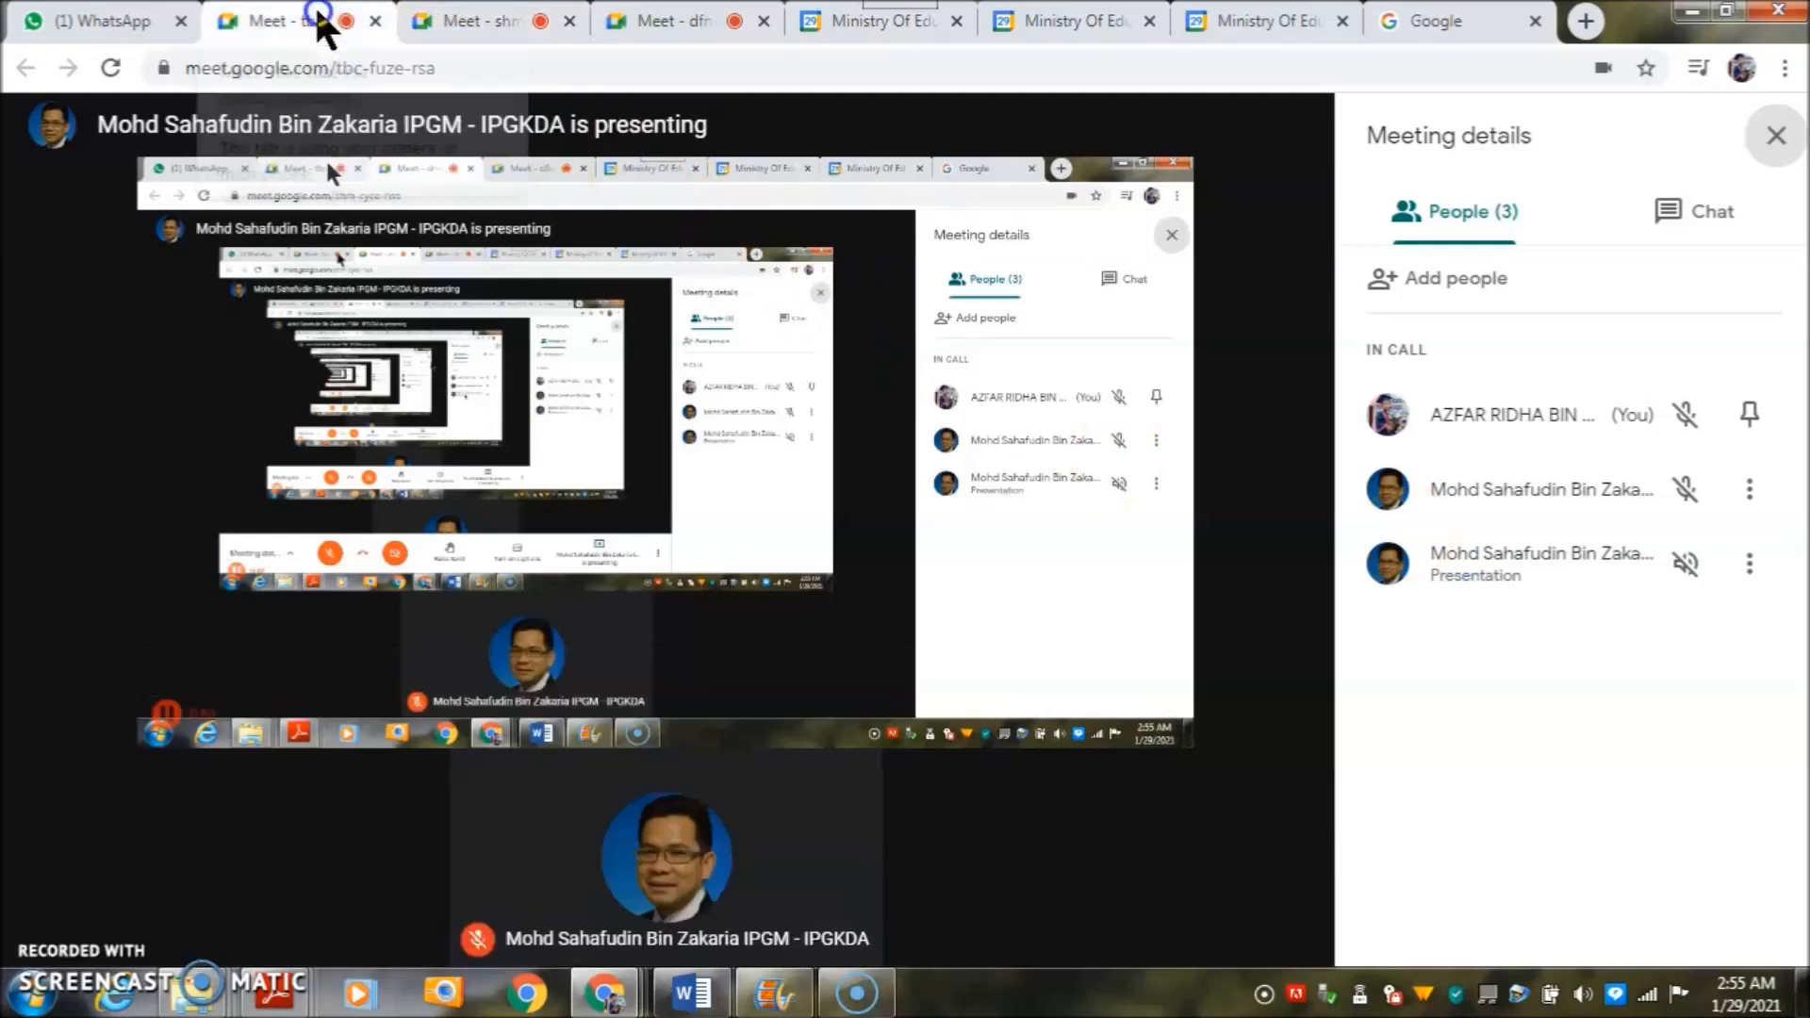